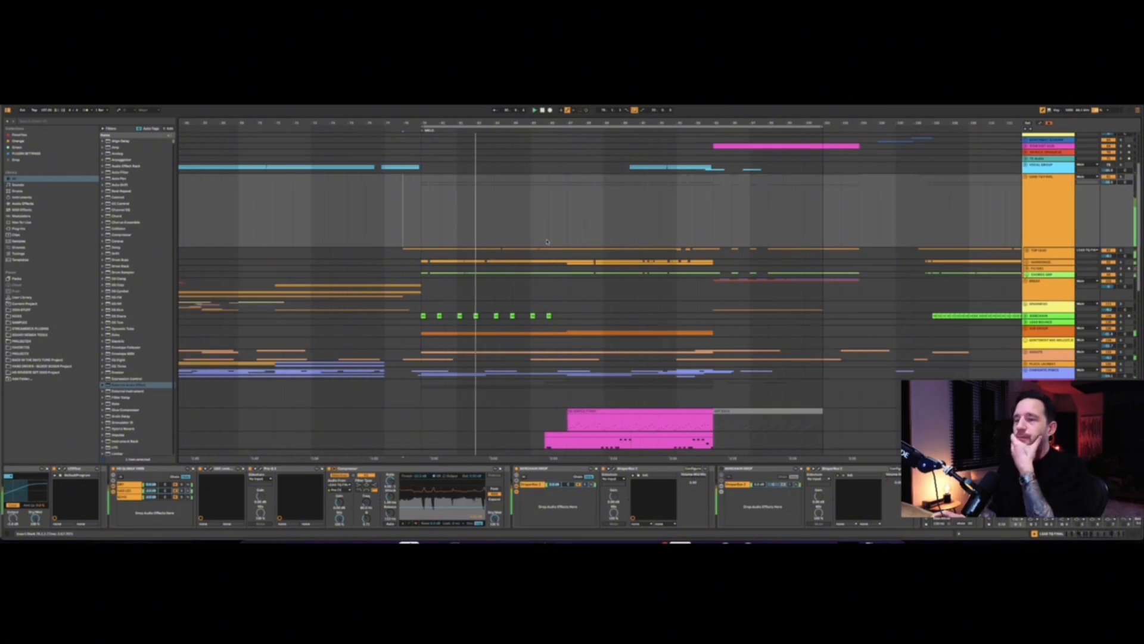
# Play through the drop and look over all the tracks and groups in the arrangement
pyautogui.scroll(-3, 660, 285)
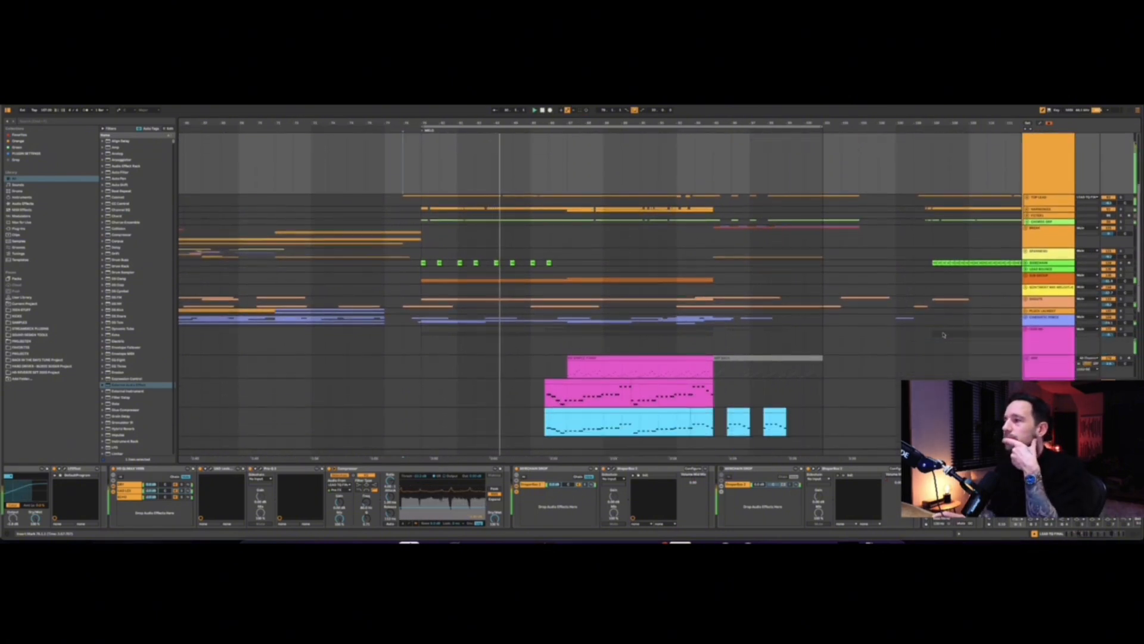
pyautogui.click(1026, 329)
pyautogui.scroll(1, 800, 297)
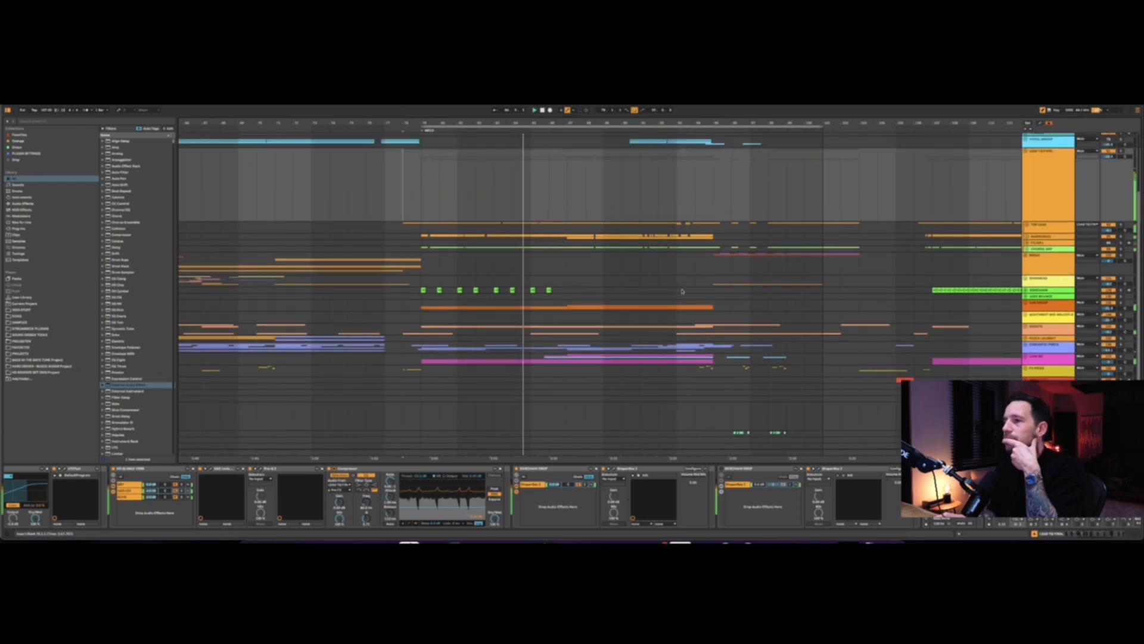
pyautogui.scroll(-4, 864, 334)
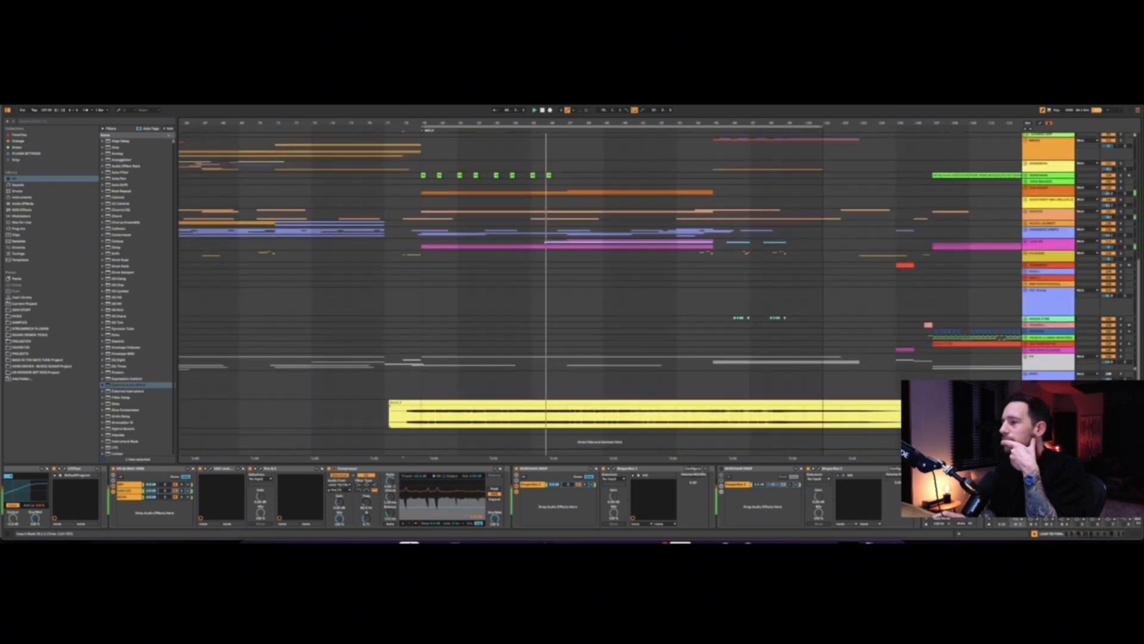
pyautogui.scroll(4, 623, 327)
pyautogui.scroll(3, 623, 327)
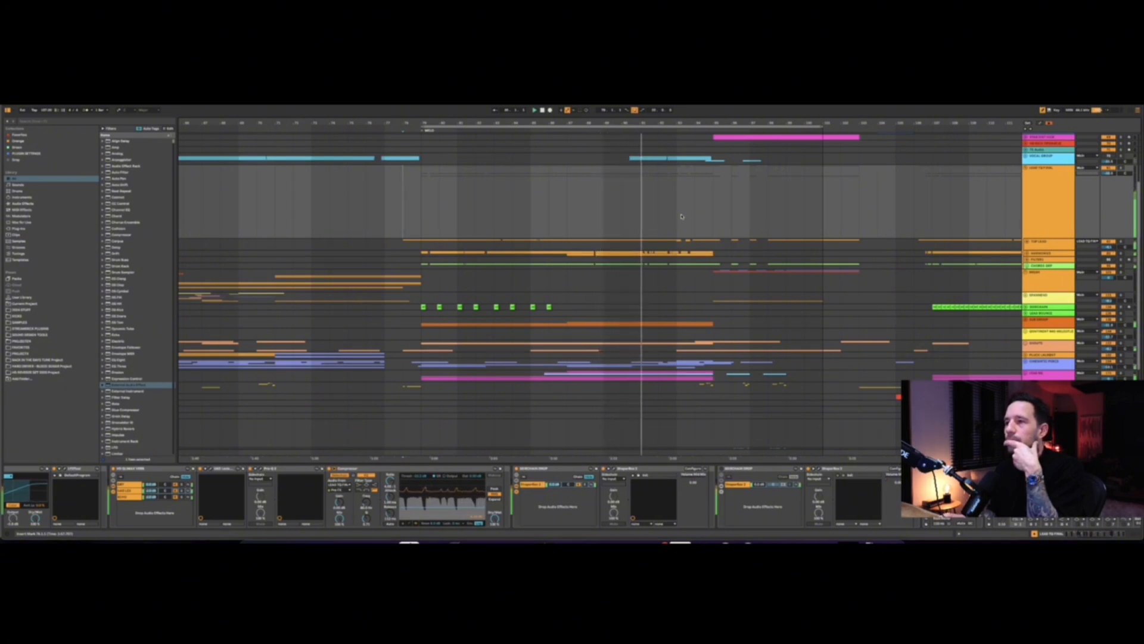
pyautogui.scroll(-1, 682, 215)
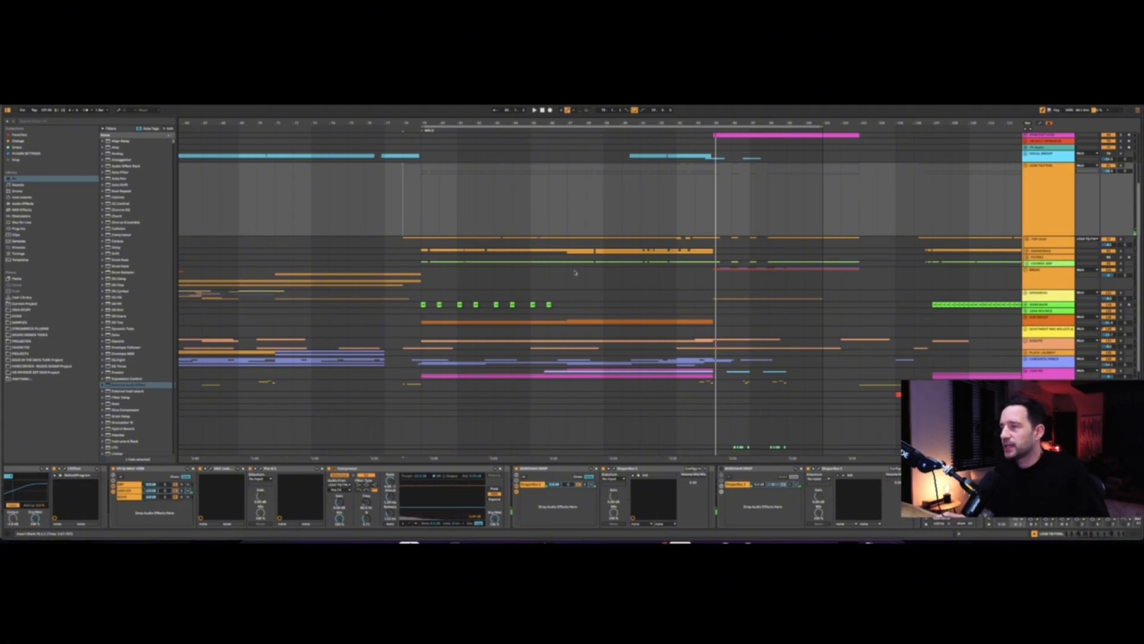
pyautogui.scroll(-1, 553, 219)
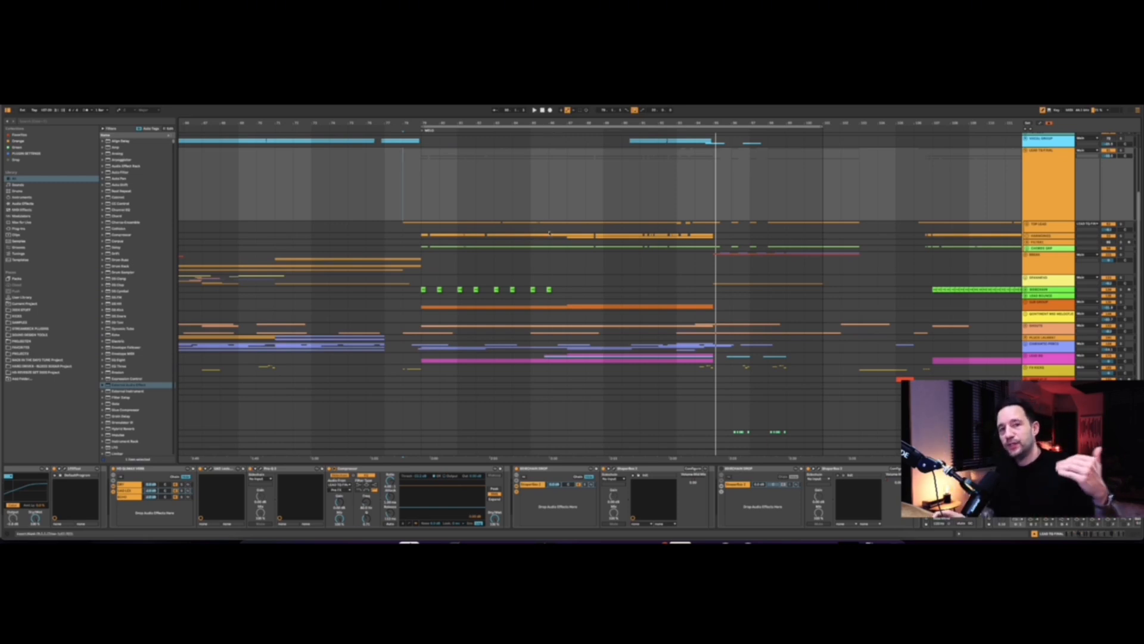
pyautogui.scroll(-1, 480, 258)
pyautogui.scroll(1, 475, 256)
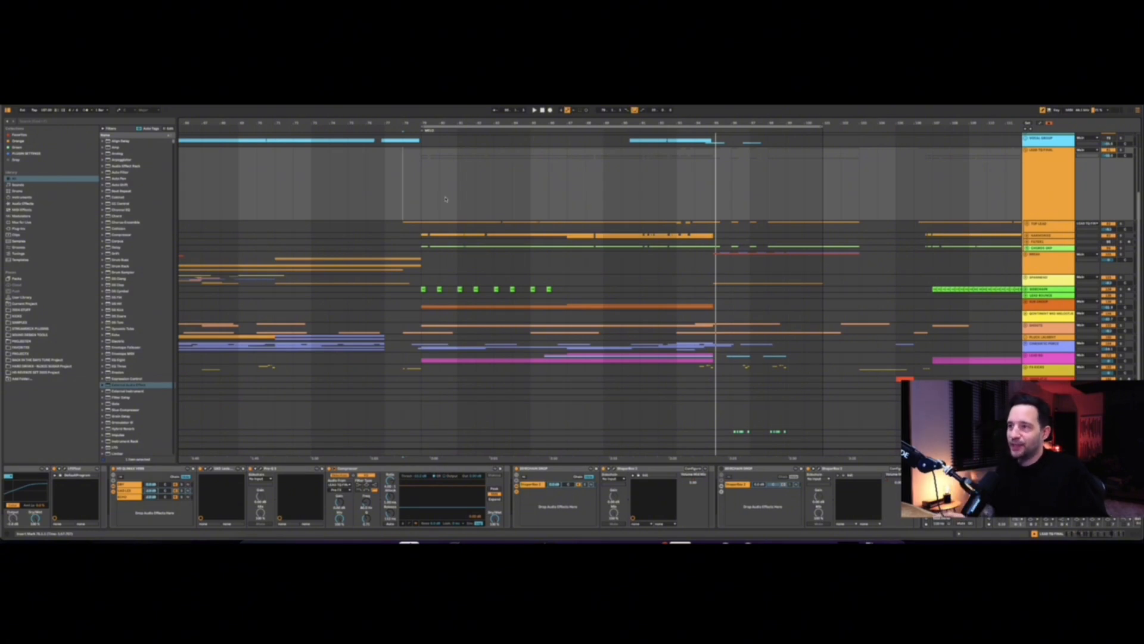
pyautogui.scroll(3, 497, 277)
pyautogui.scroll(-2, 515, 270)
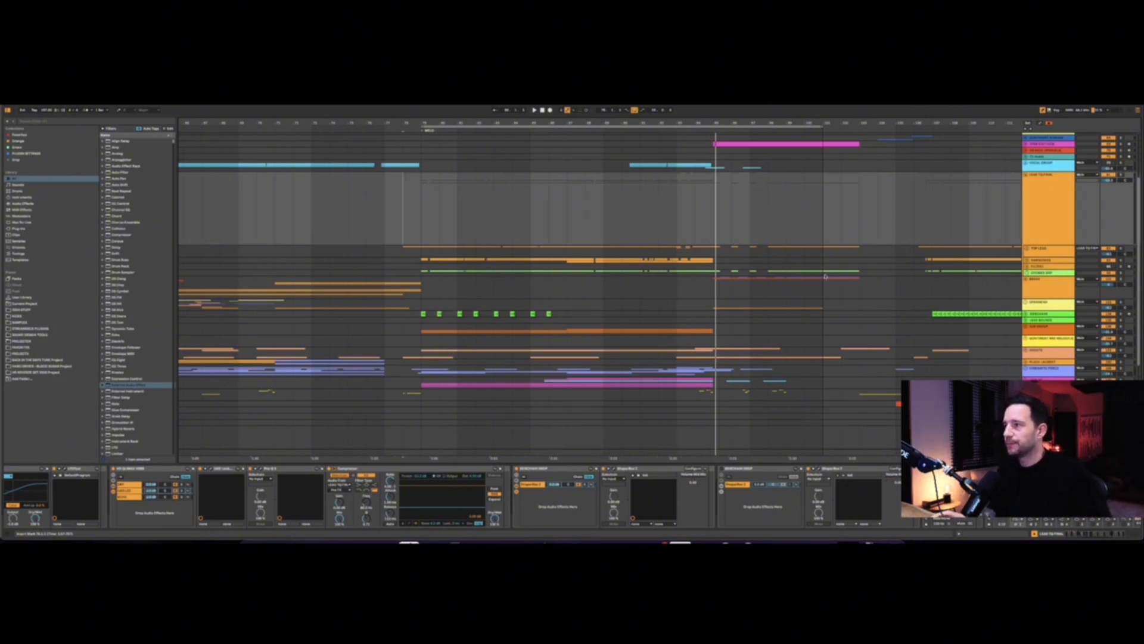
# Select the tall orange lead group, expand the green chords group inside it, and show the top lead group's devices
pyautogui.click(1048, 232)
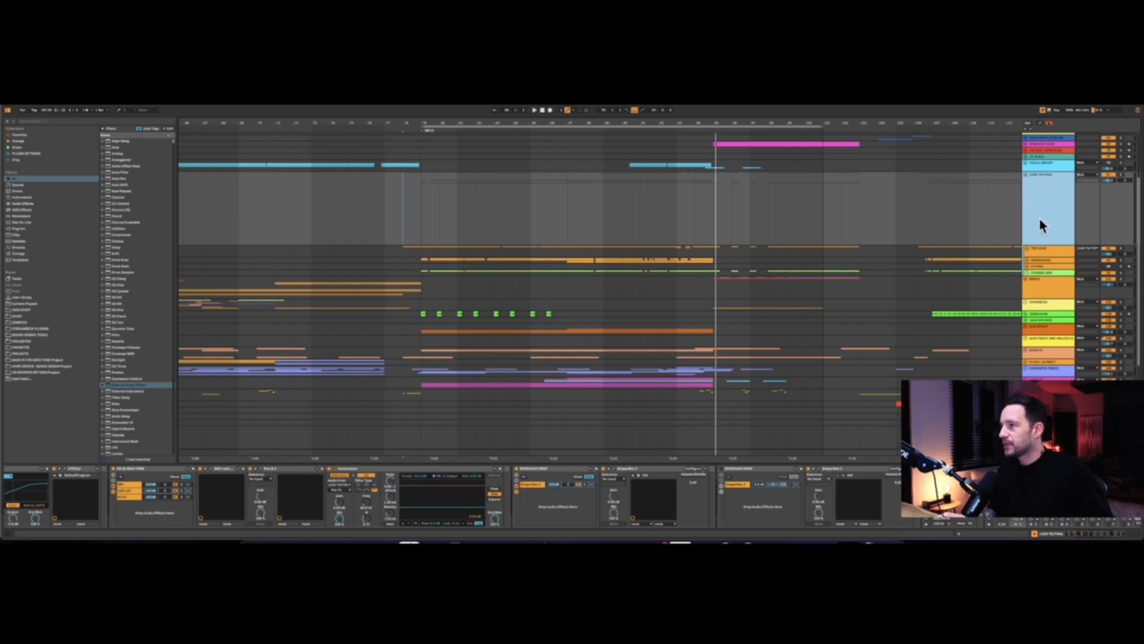
pyautogui.scroll(-1, 1041, 234)
pyautogui.click(1027, 269)
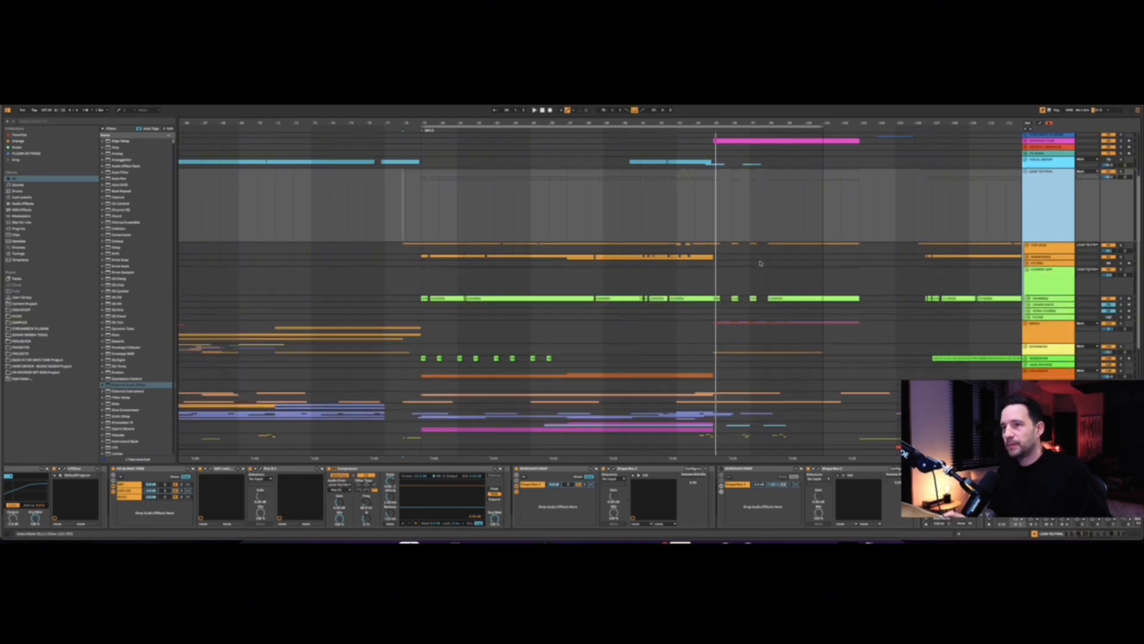
pyautogui.press('Down')
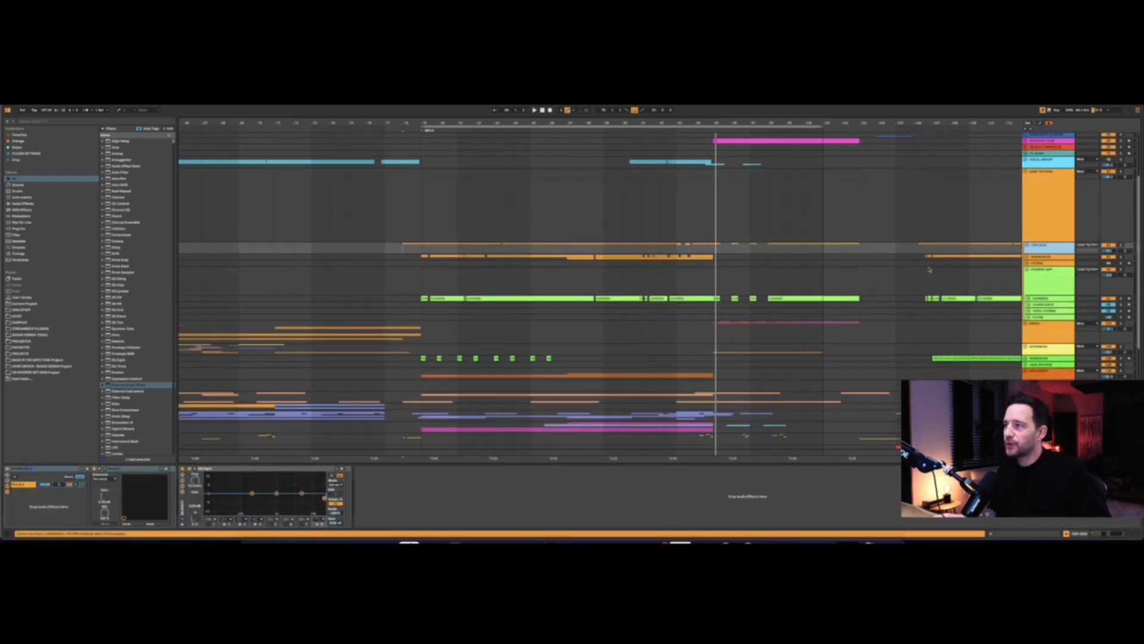
pyautogui.scroll(-3, 841, 268)
pyautogui.scroll(3, 841, 268)
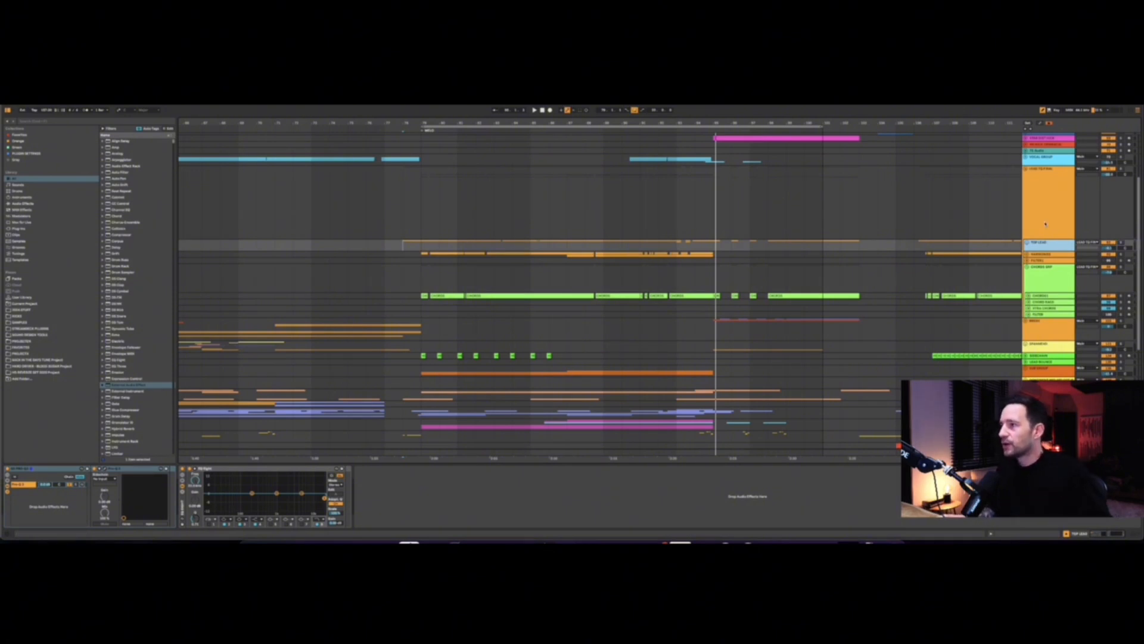
pyautogui.scroll(-2, 600, 246)
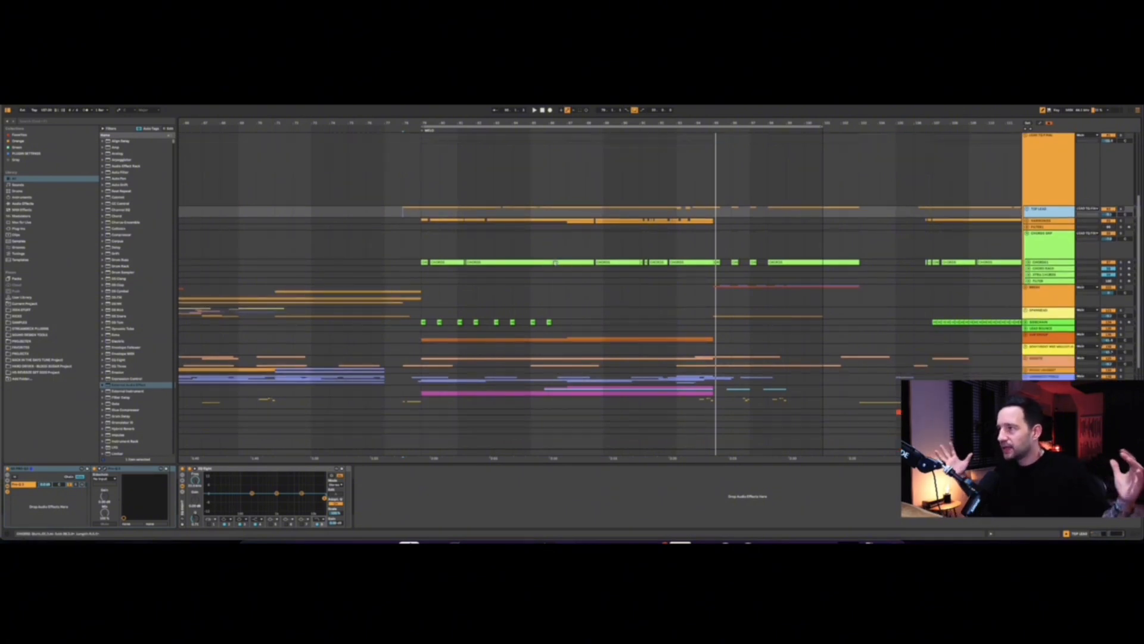
pyautogui.scroll(2, 1038, 246)
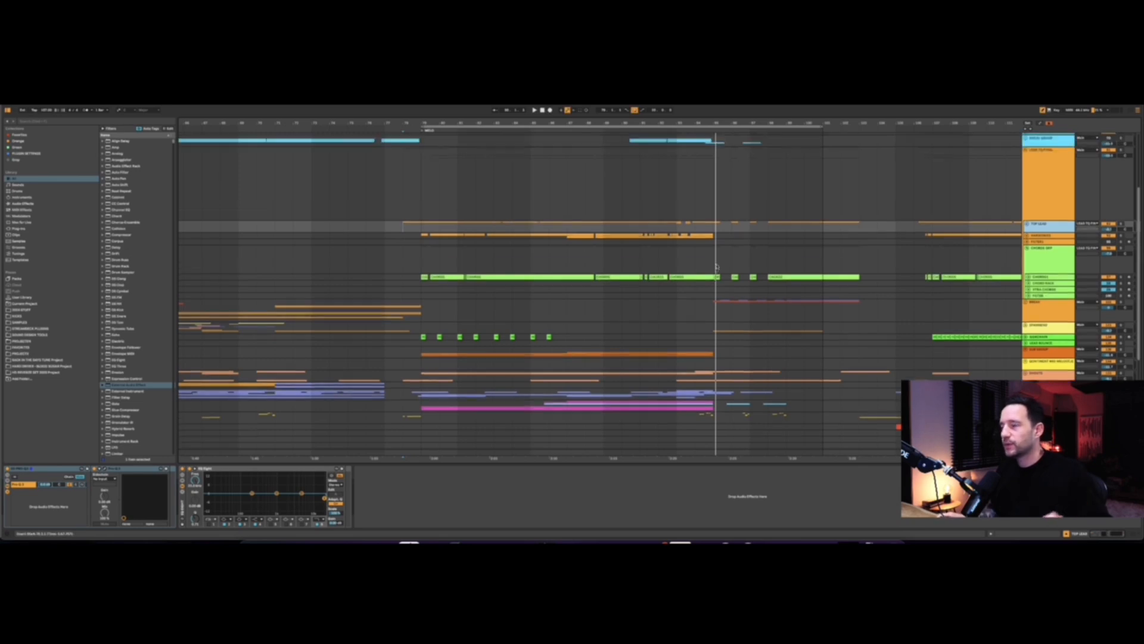
# Expand the harmonies group and the top lead group to examine their tracks and clips
pyautogui.click(1031, 252)
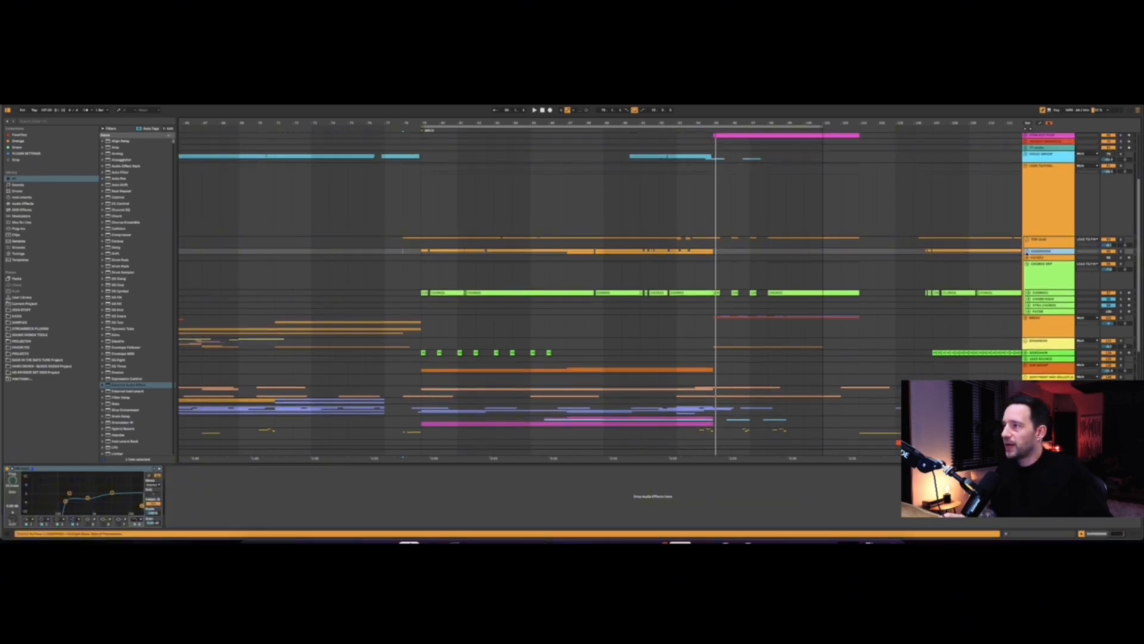
pyautogui.click(1027, 253)
pyautogui.click(1027, 242)
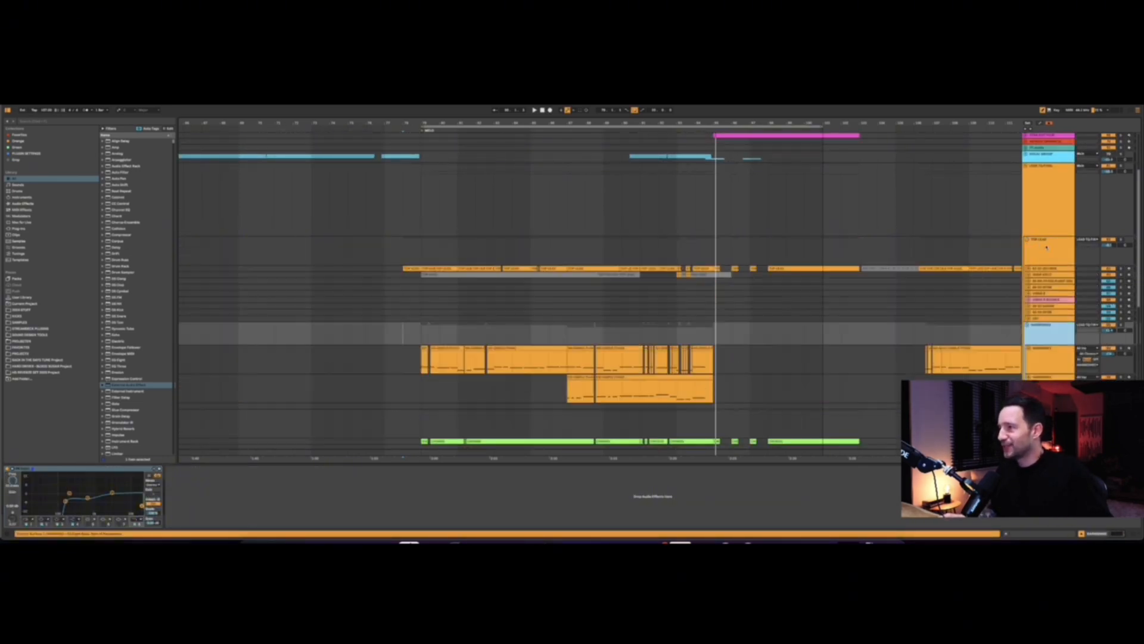
pyautogui.scroll(-2, 922, 276)
pyautogui.scroll(2, 769, 276)
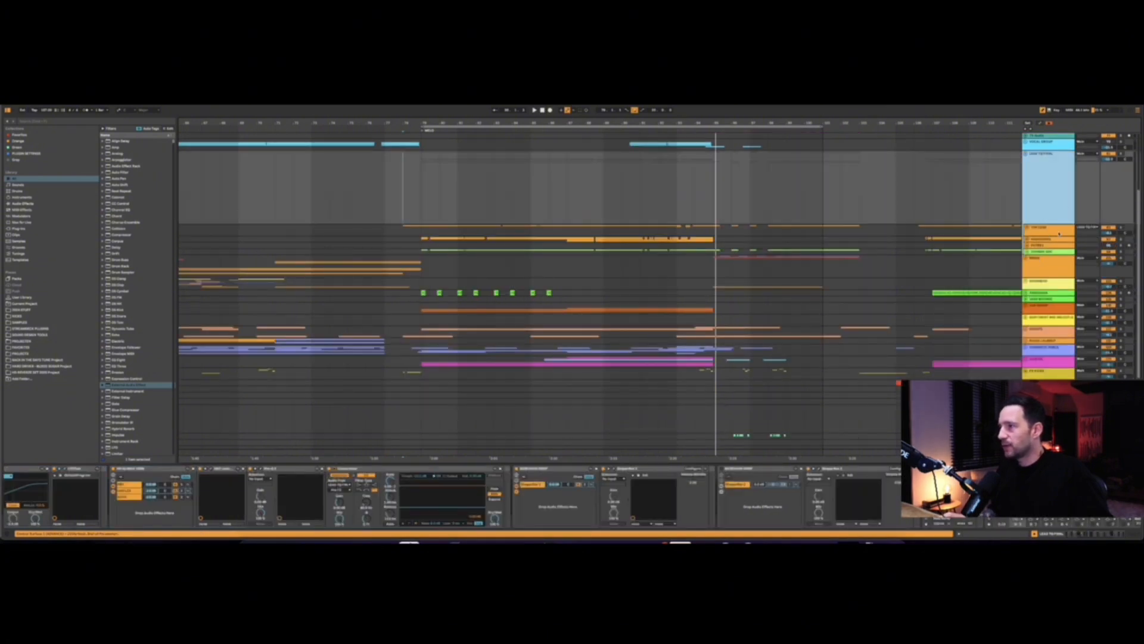
# Check the small orange track between the harmonies and chords groups across the whole arrangement and delete it
pyautogui.click(1027, 228)
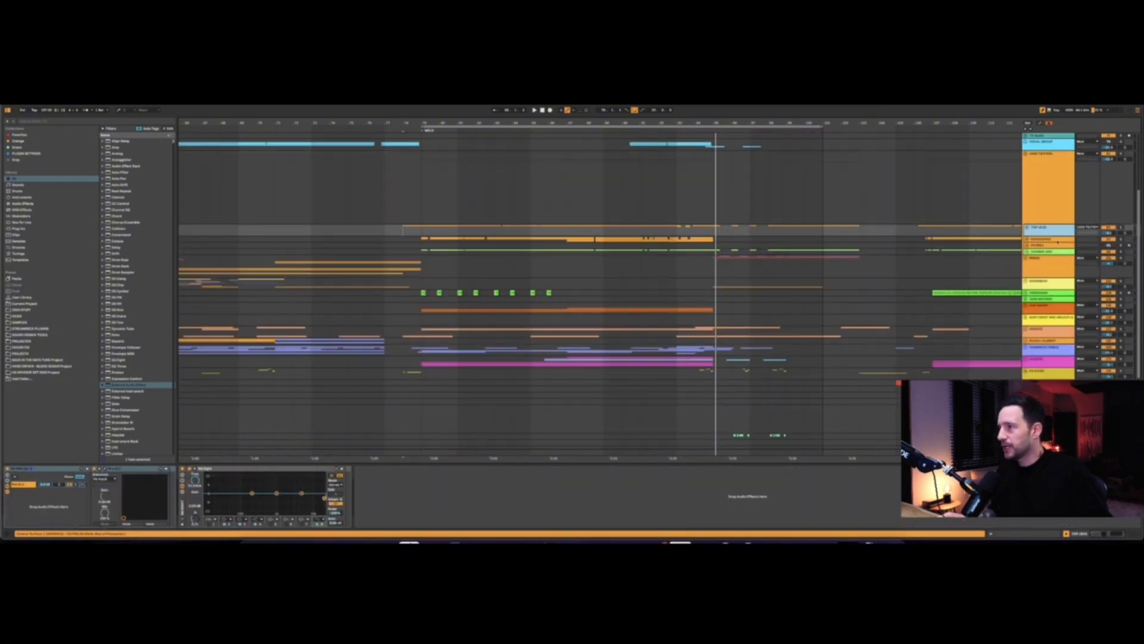
pyautogui.click(1037, 246)
pyautogui.scroll(-8, 769, 240)
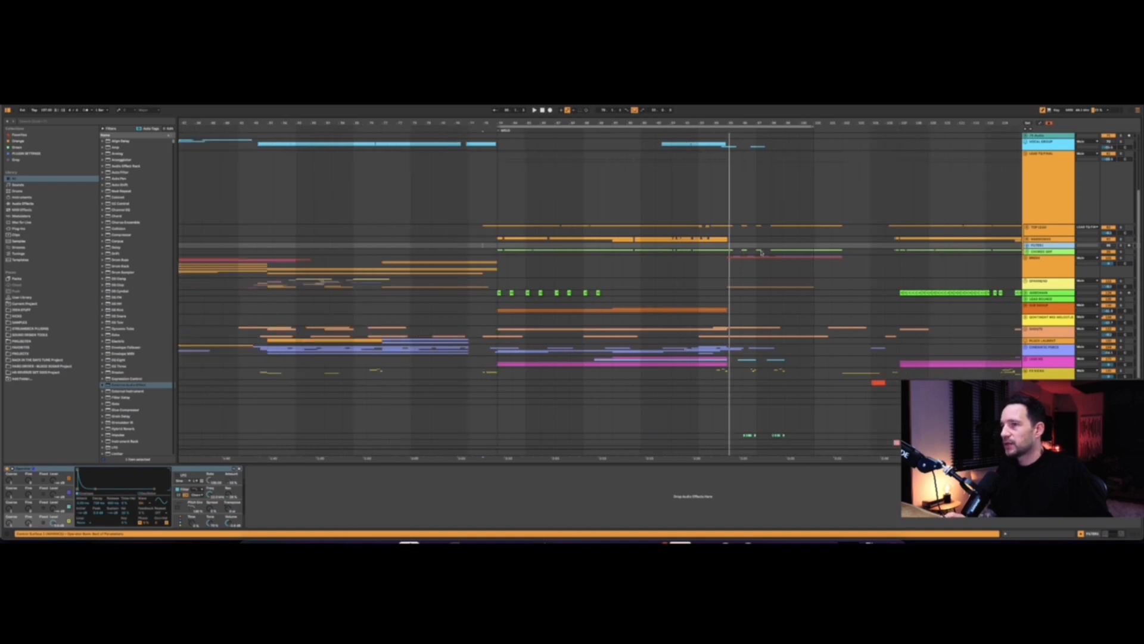
pyautogui.scroll(-2, 519, 238)
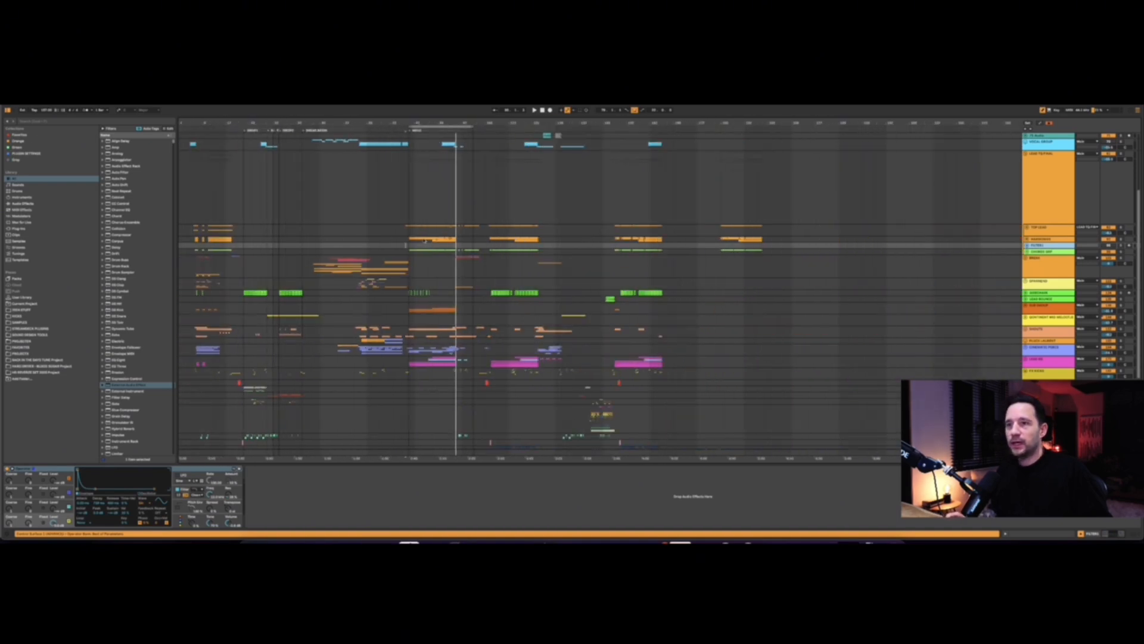
pyautogui.scroll(6, 425, 240)
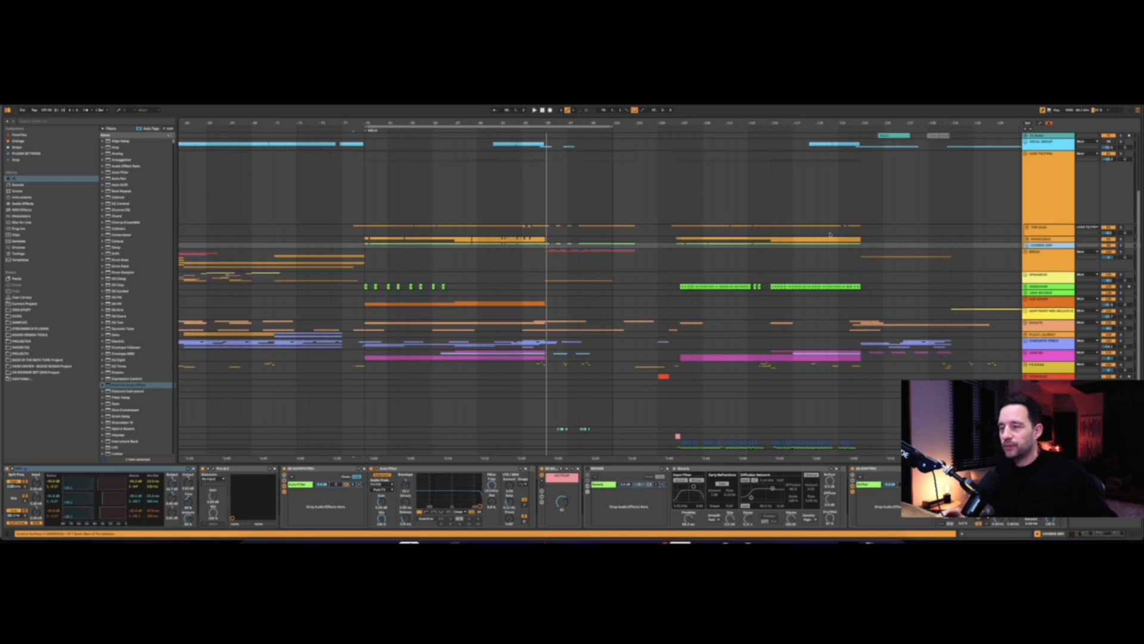
pyautogui.hscroll(-5, 1012, 257)
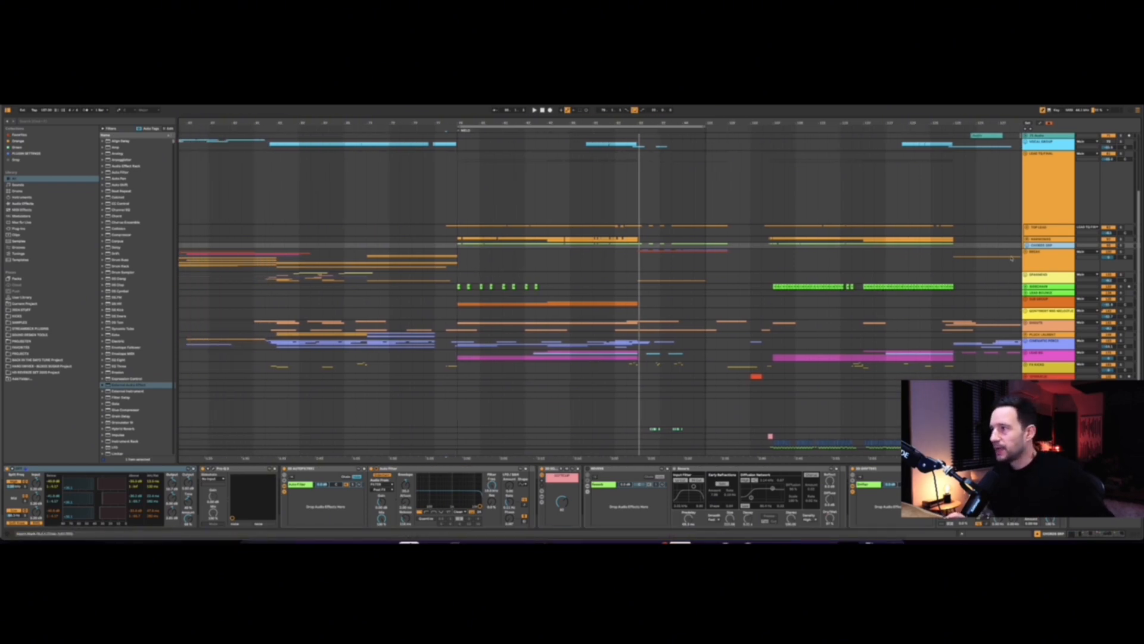
# Expand the top lead group and play back its layered tracks from the start of the drop
pyautogui.click(1028, 227)
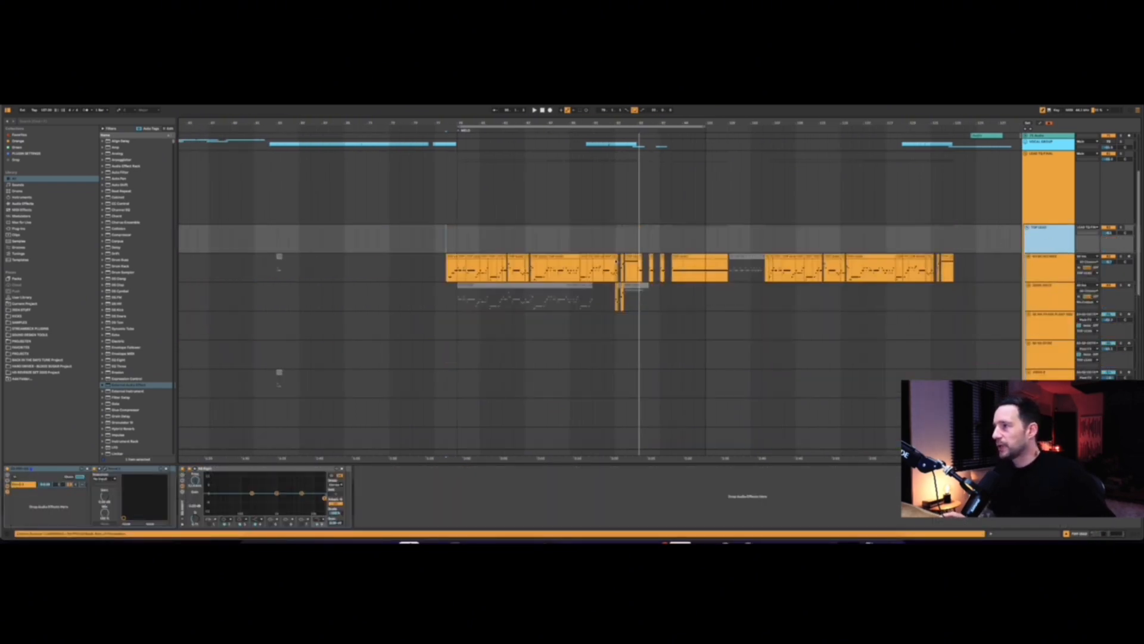
pyautogui.scroll(5, 534, 253)
pyautogui.scroll(-1, 446, 244)
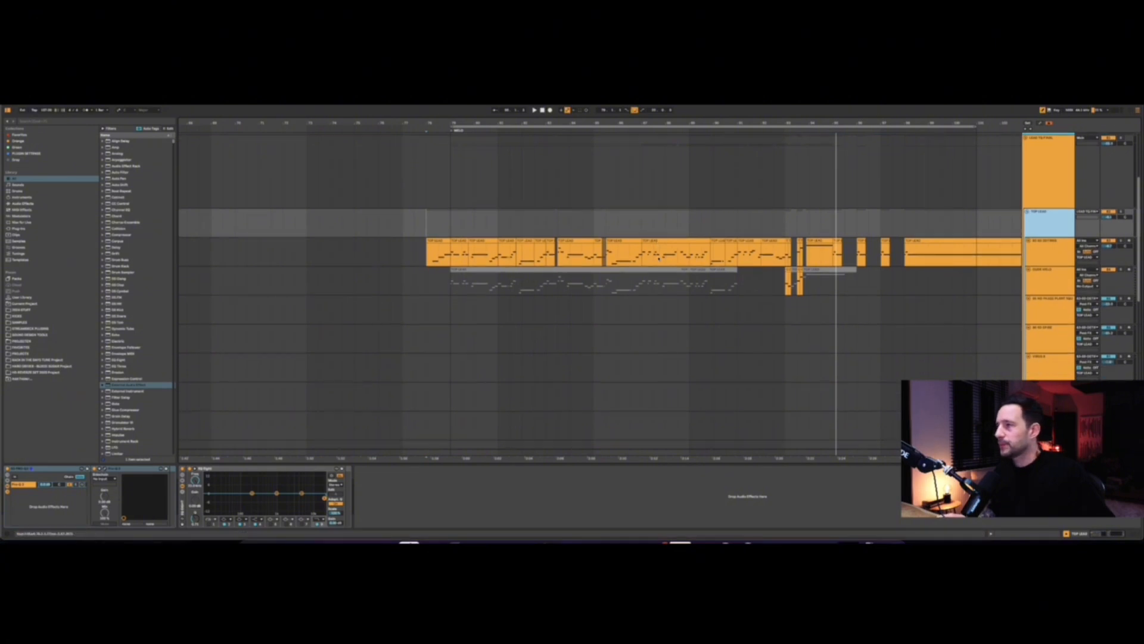
pyautogui.press('space')
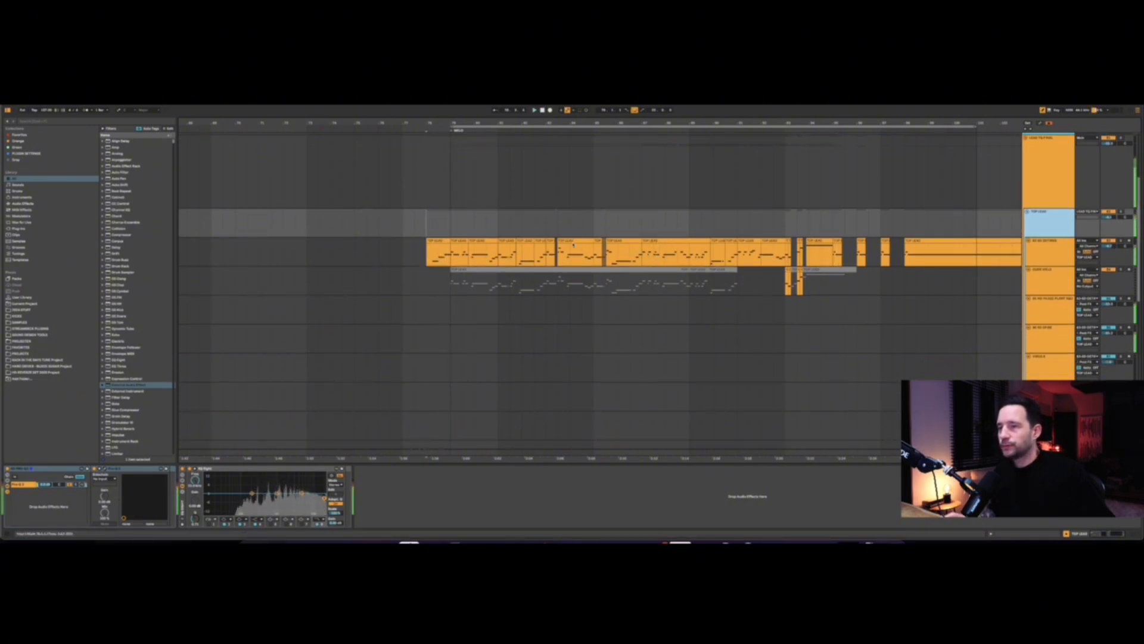
pyautogui.scroll(-1, 578, 237)
pyautogui.scroll(-1, 569, 236)
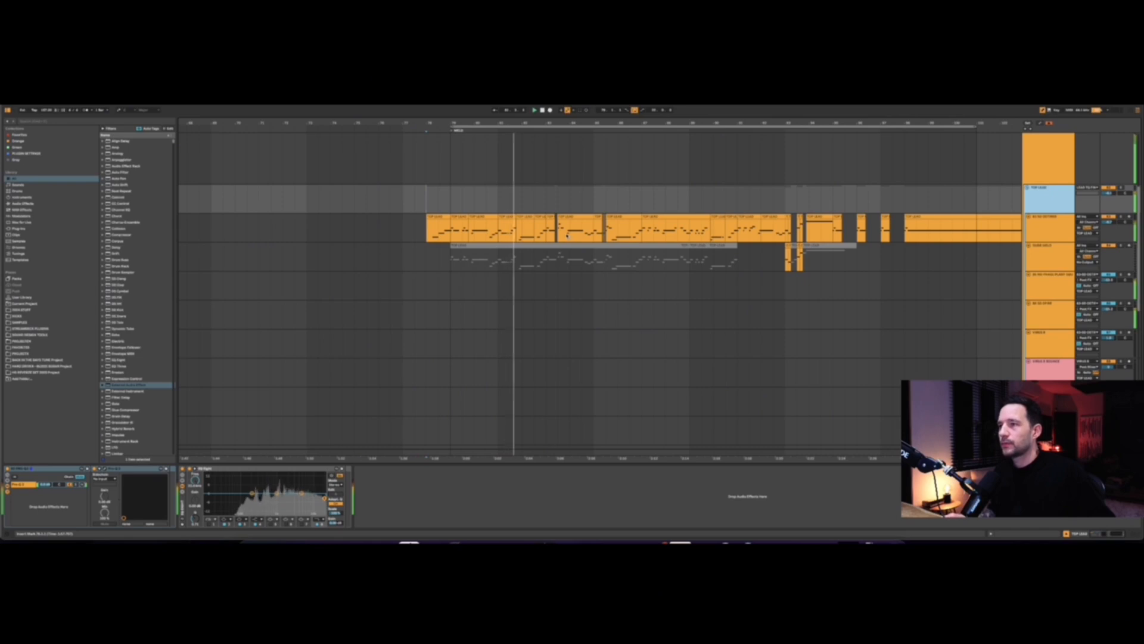
pyautogui.press('space')
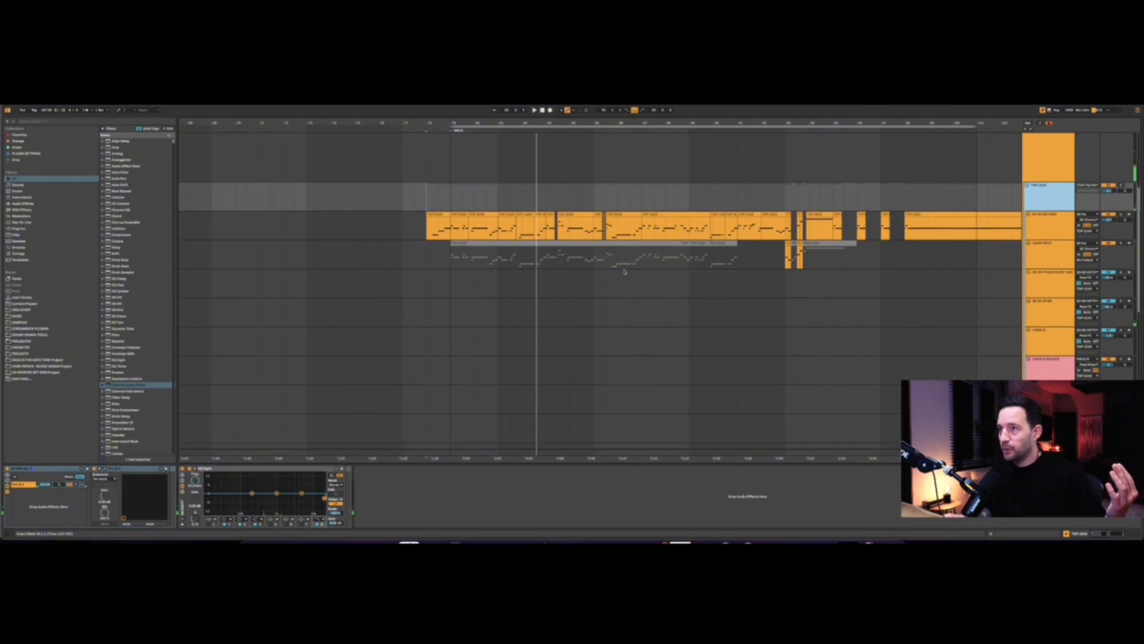
# Solo the first track inside the top lead group and play its opening phrase
pyautogui.scroll(-1, 632, 272)
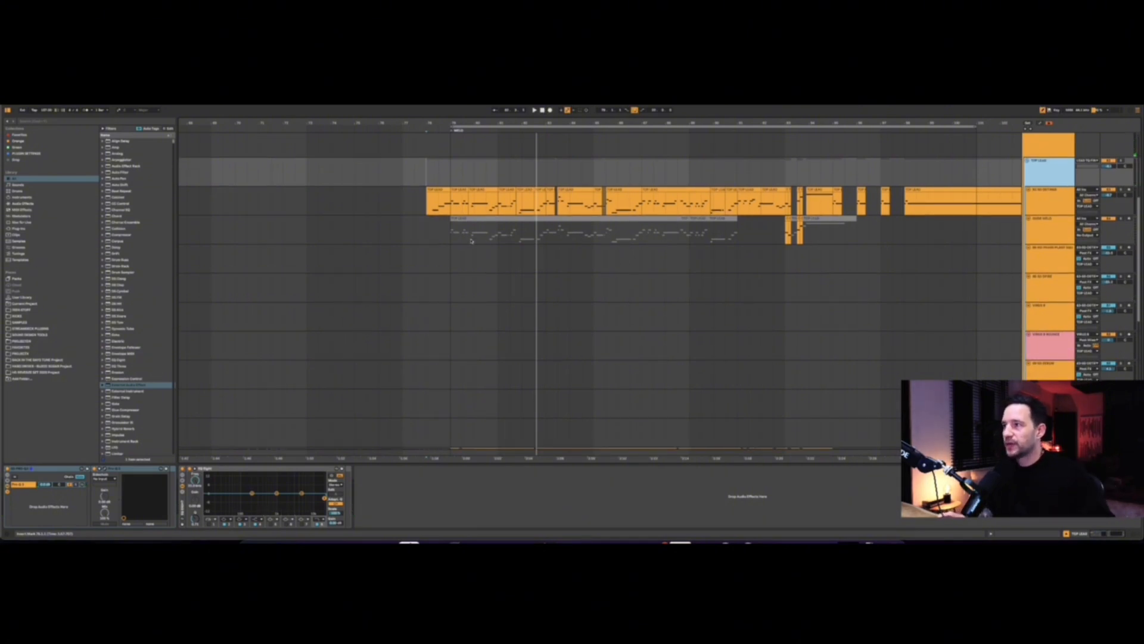
pyautogui.hscroll(-2, 566, 256)
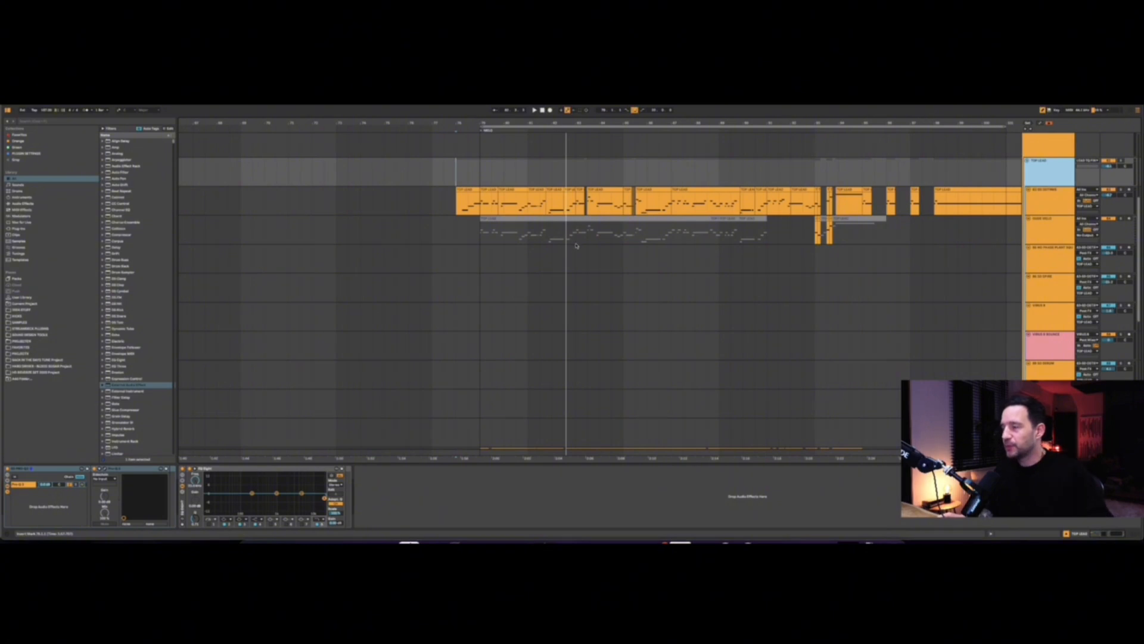
pyautogui.scroll(-1, 565, 253)
pyautogui.click(1060, 192)
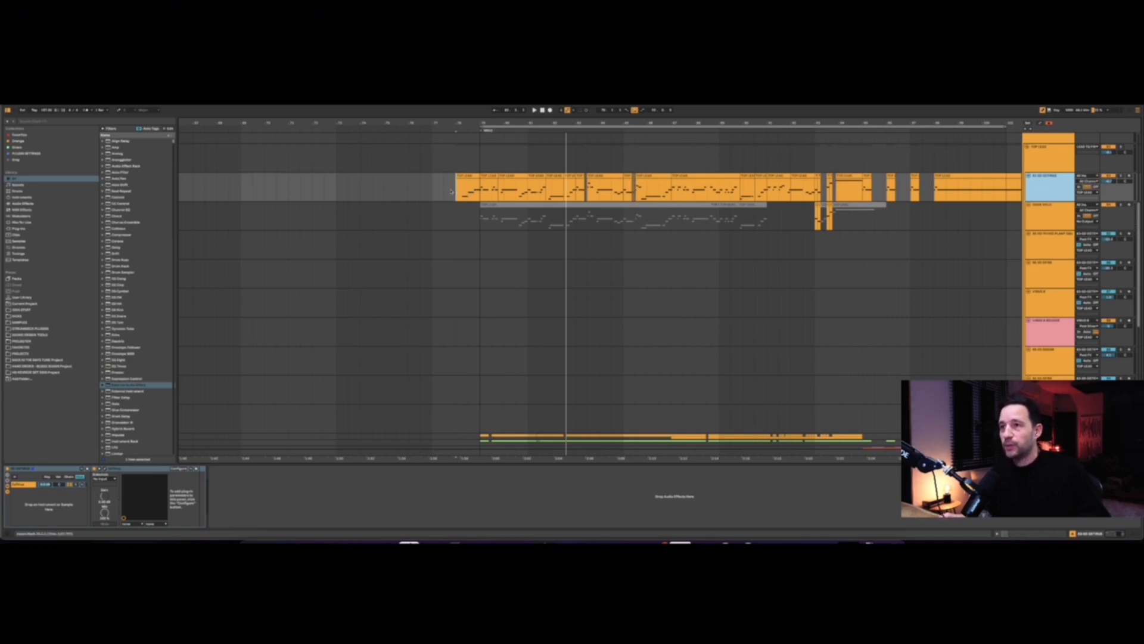
pyautogui.press('space')
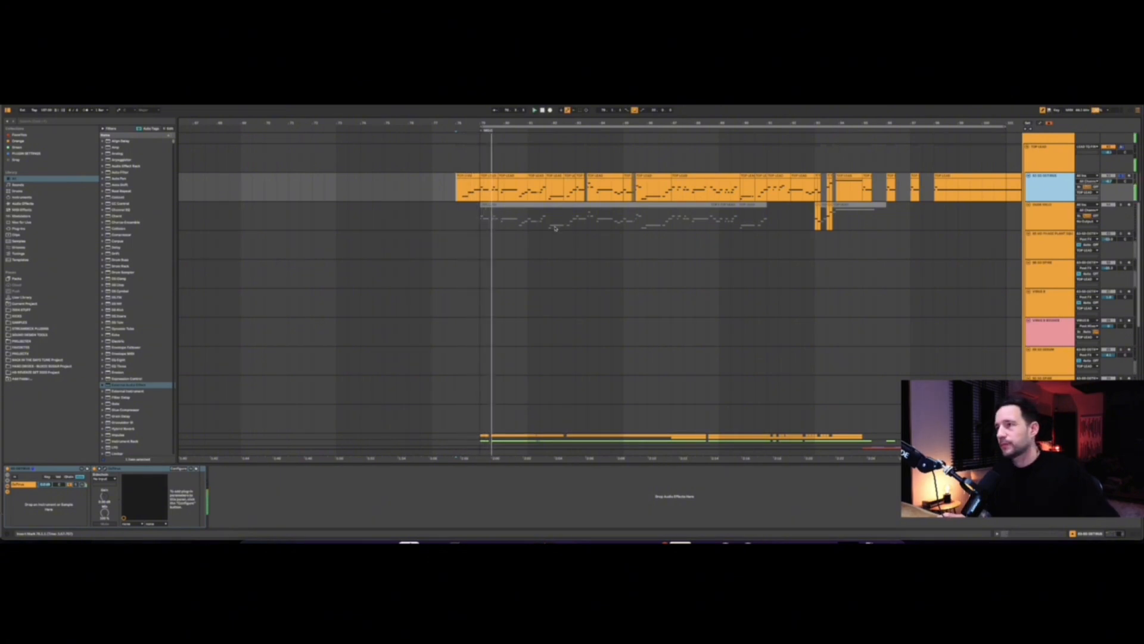
pyautogui.scroll(1, 623, 244)
pyautogui.scroll(2, 617, 242)
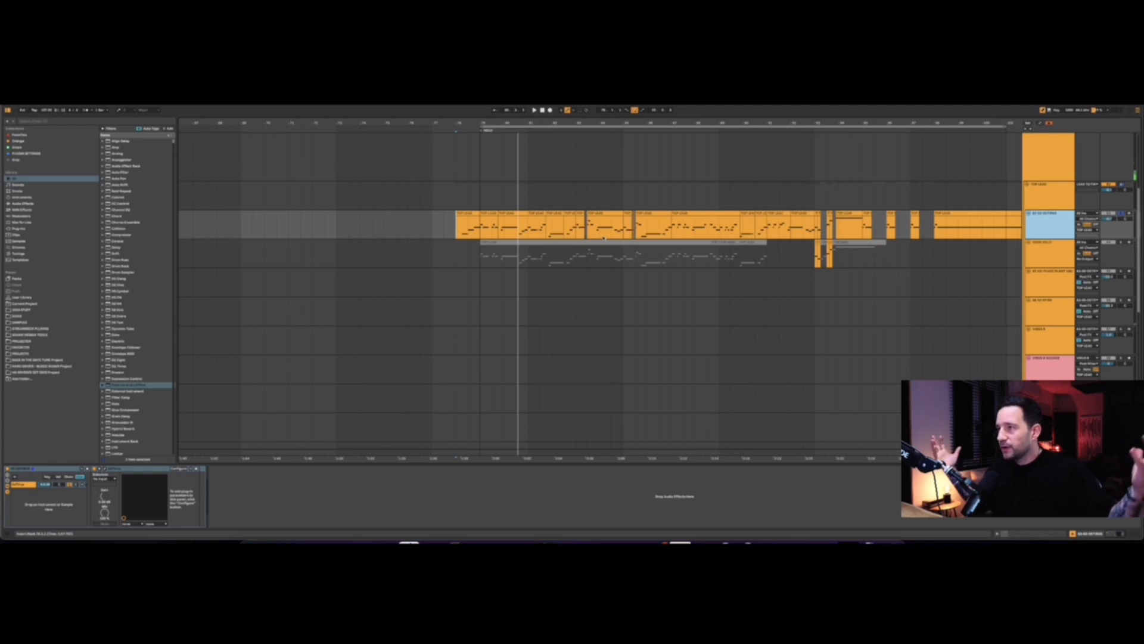
# Select the Phase Plant layer below the muted clips in the top lead group and play it back soloed
pyautogui.click(1077, 241)
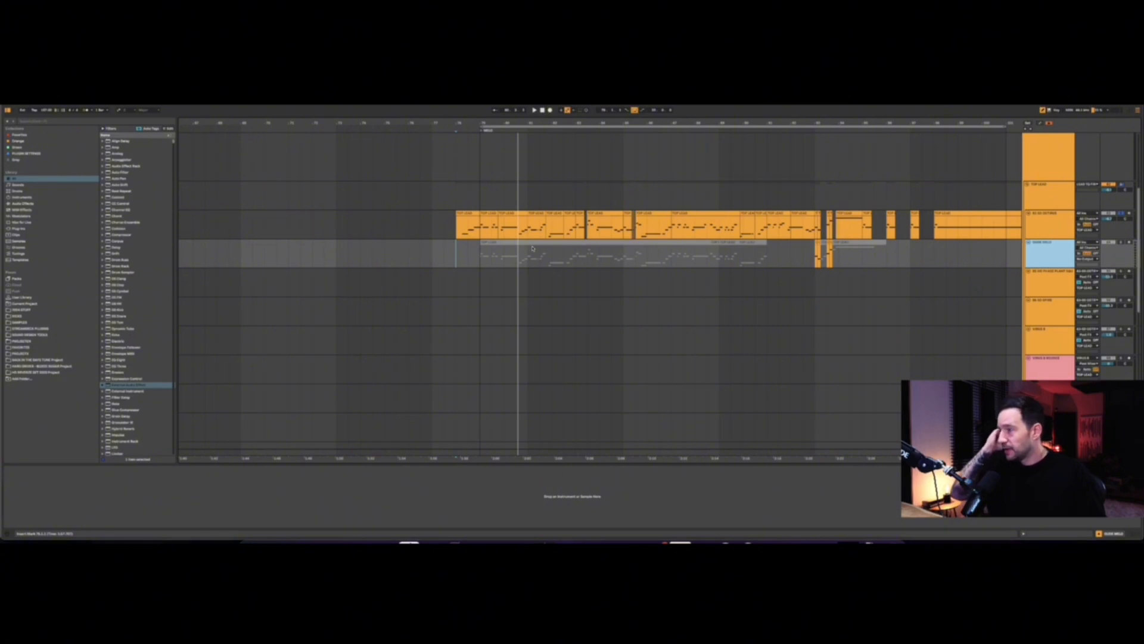
pyautogui.click(1042, 268)
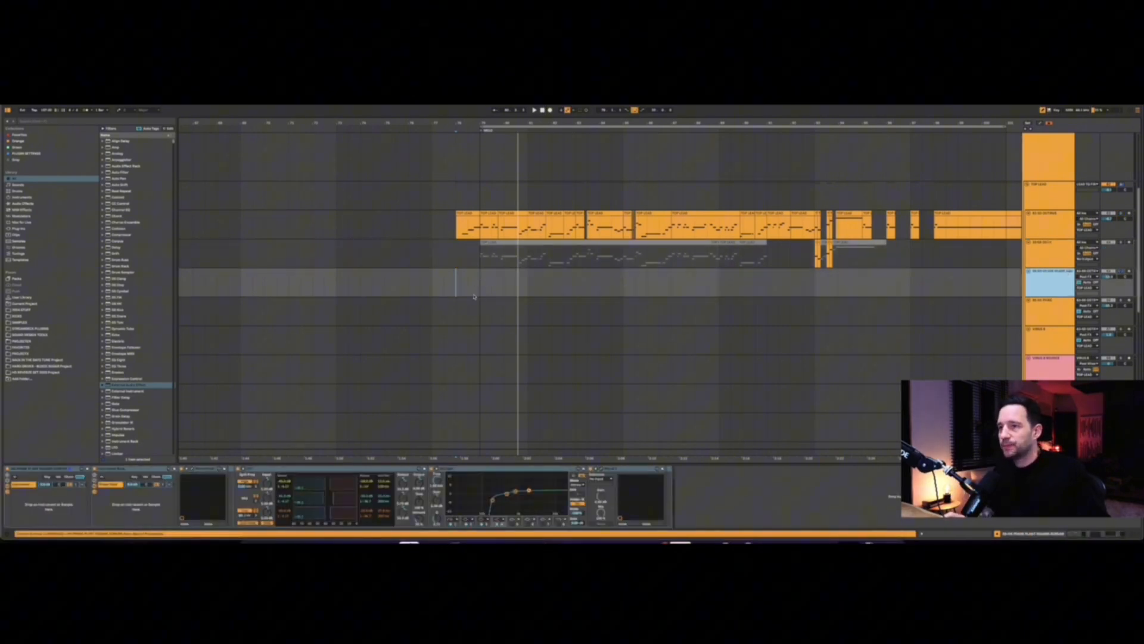
pyautogui.scroll(1, 483, 294)
pyautogui.press('space')
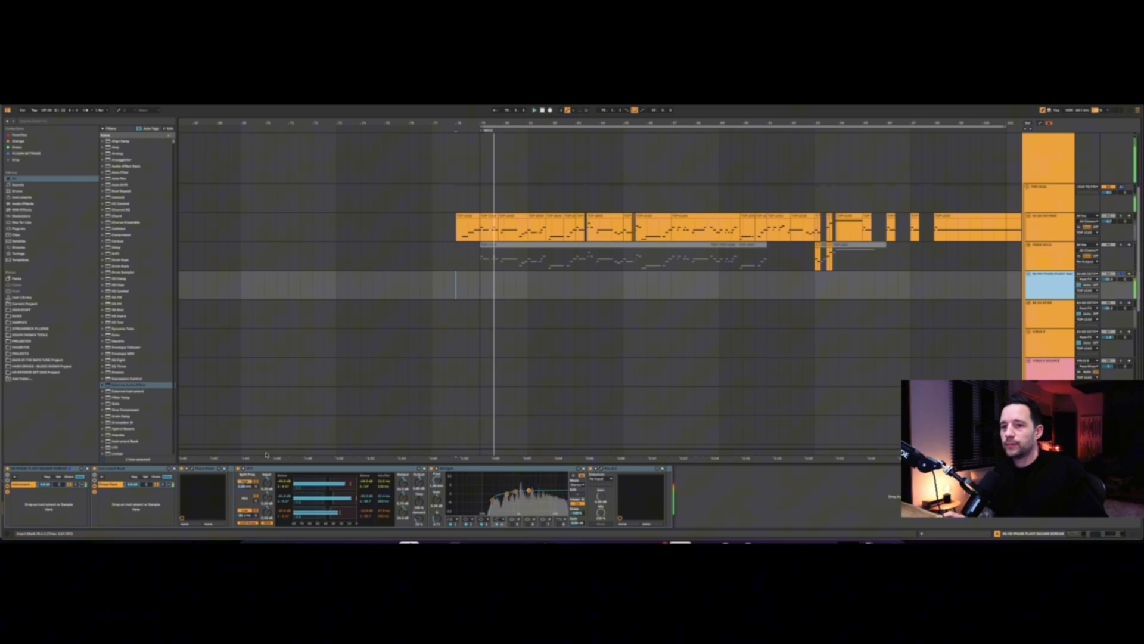
# Inspect the Phase Plant instrument on the selected lead layer and close its window
pyautogui.click(202, 467)
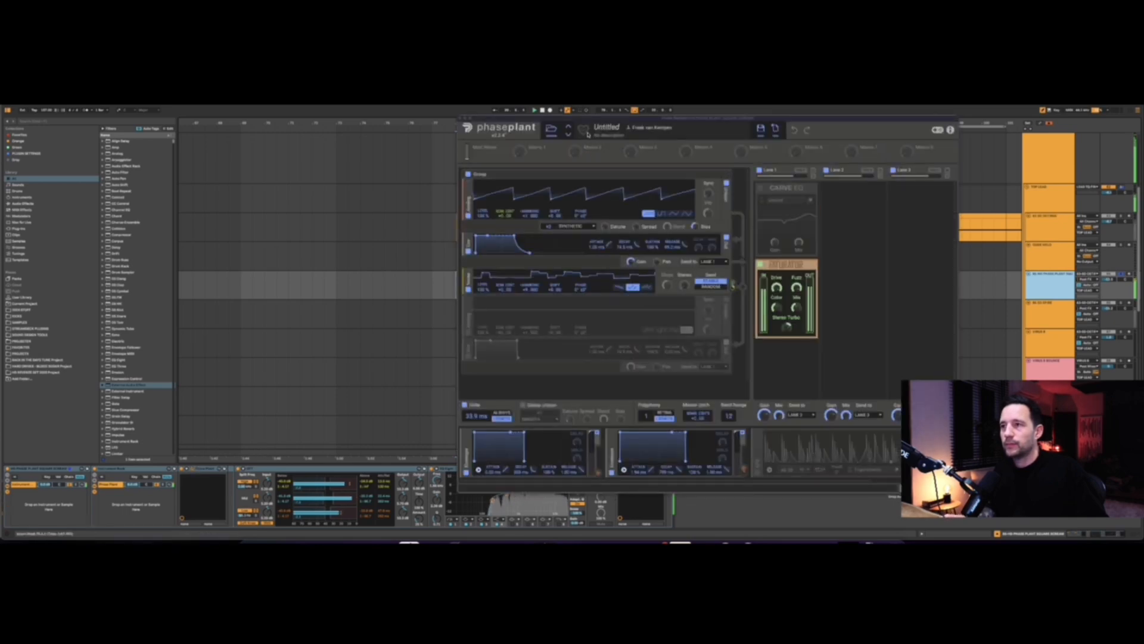
pyautogui.moveTo(587, 119); pyautogui.dragTo(633, 156)
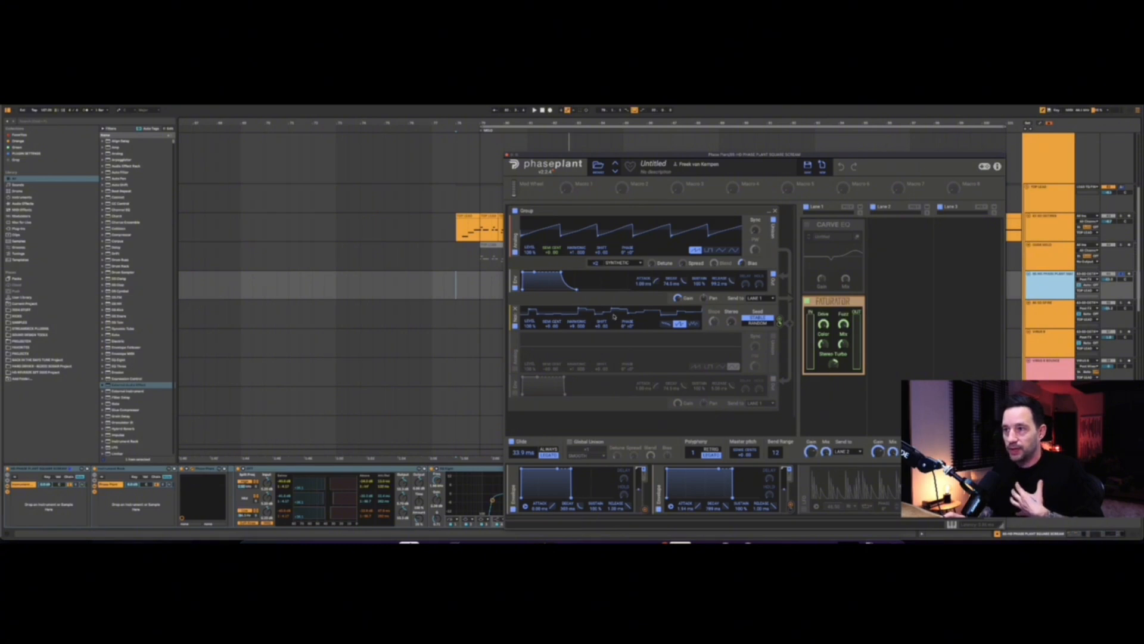
pyautogui.click(506, 155)
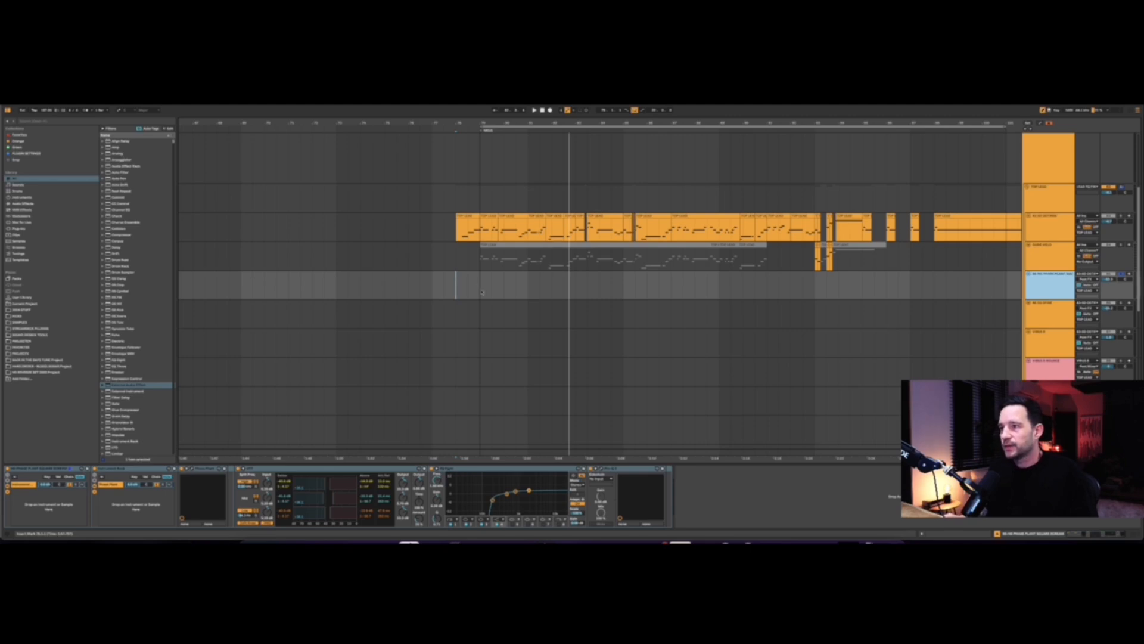
# Play back the Spire layer below the Phase Plant track and look over its synth settings
pyautogui.scroll(-1, 482, 292)
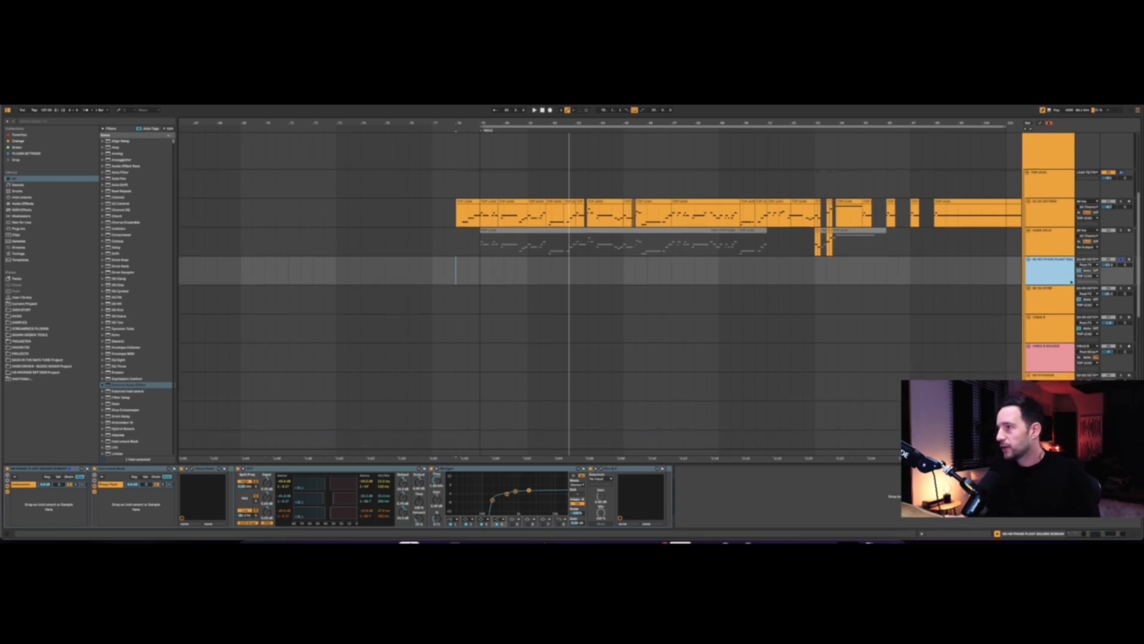
pyautogui.click(1053, 304)
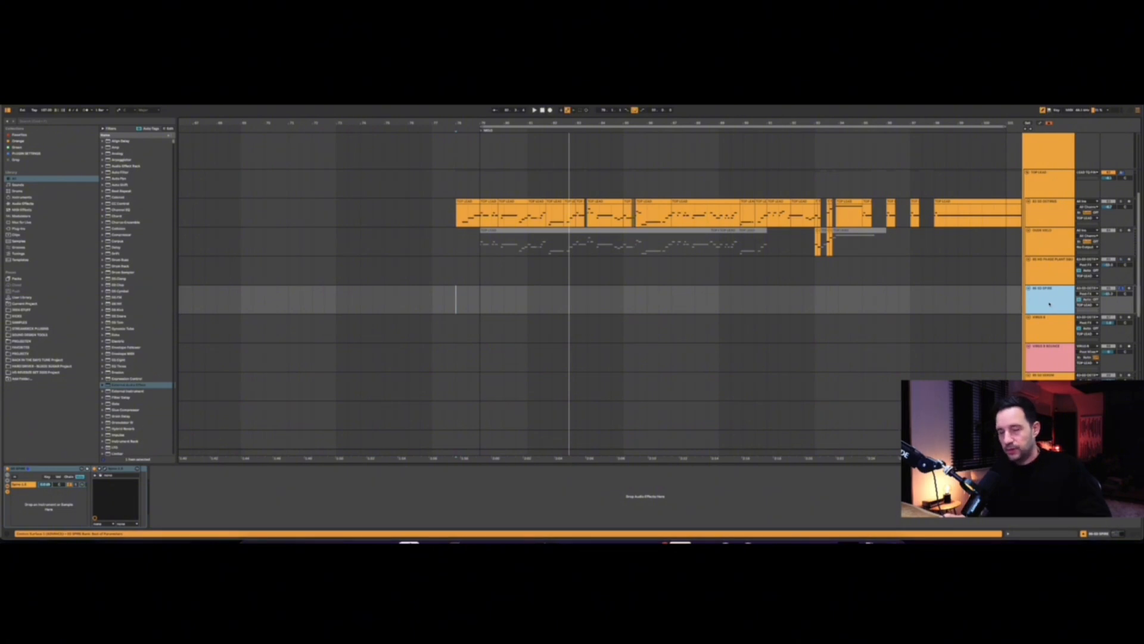
pyautogui.press('space')
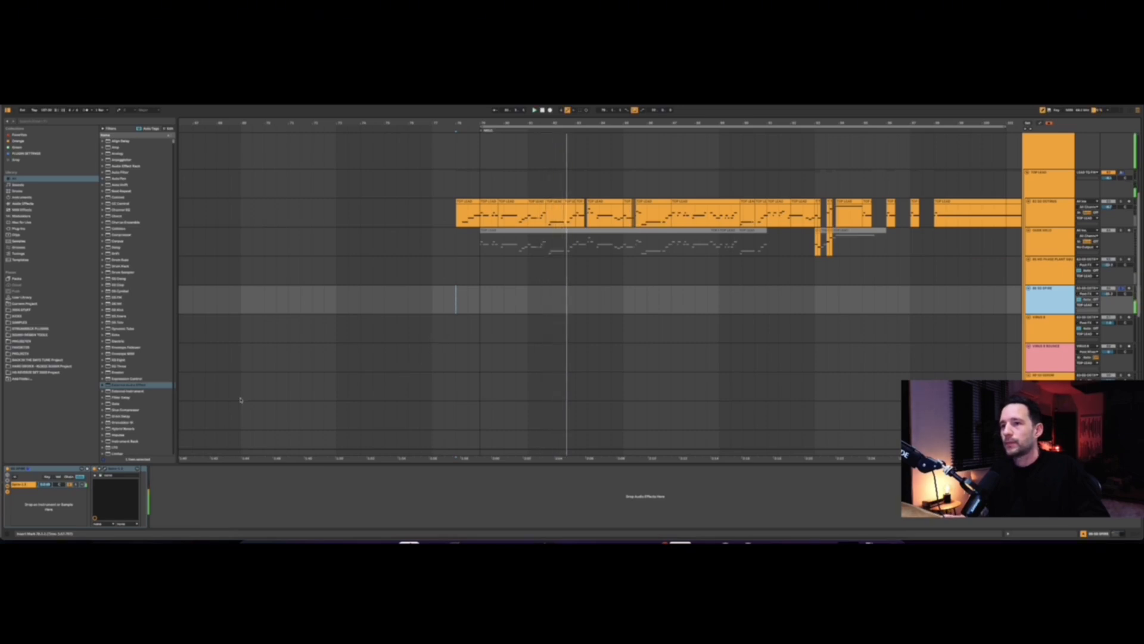
pyautogui.click(107, 471)
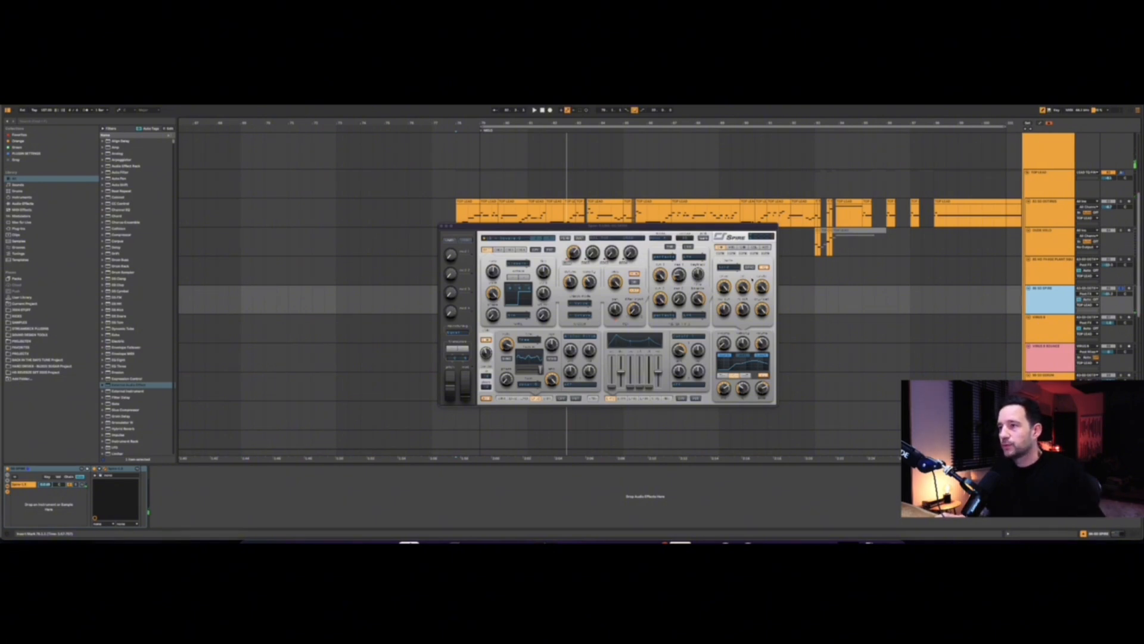
pyautogui.click(443, 227)
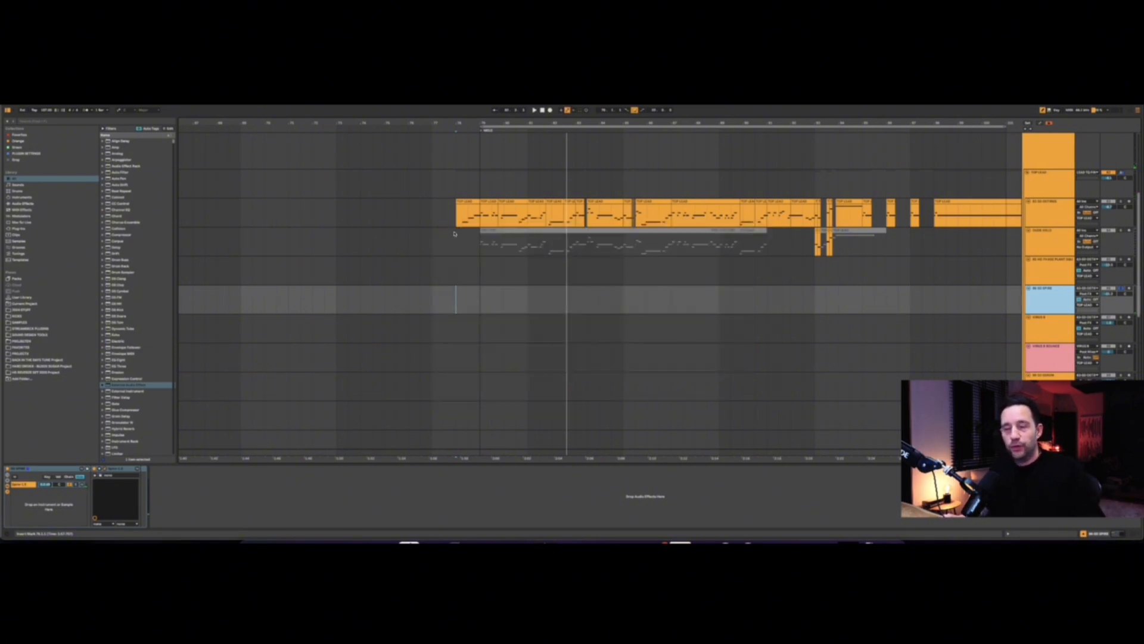
# Check the devices on the Virus B layer and the pink recorded track below it
pyautogui.scroll(-2, 940, 287)
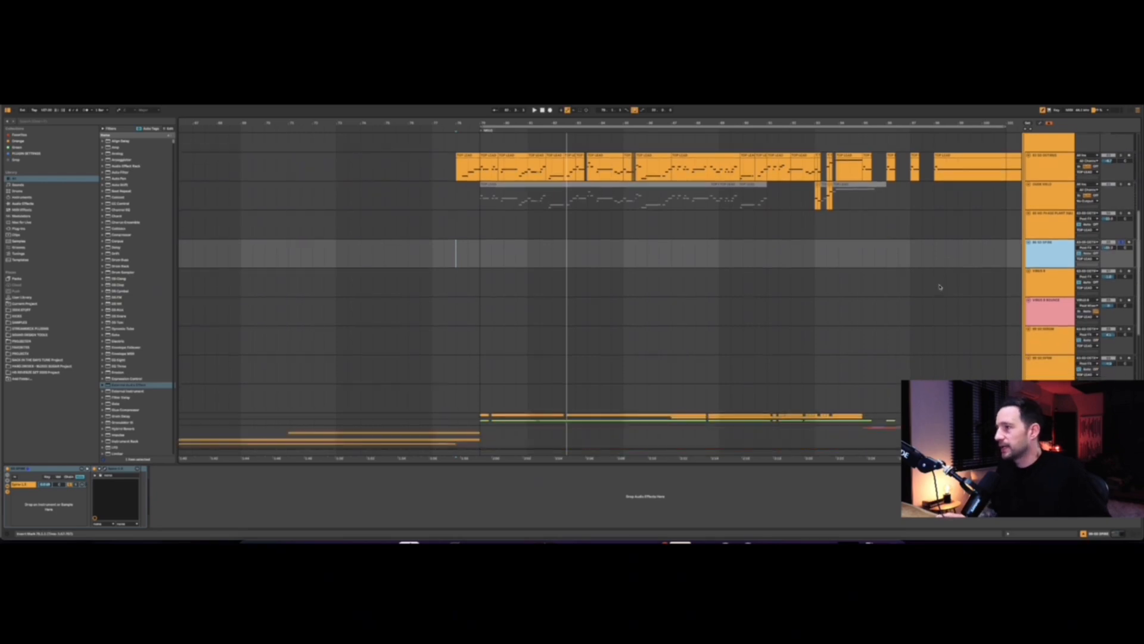
pyautogui.click(1051, 276)
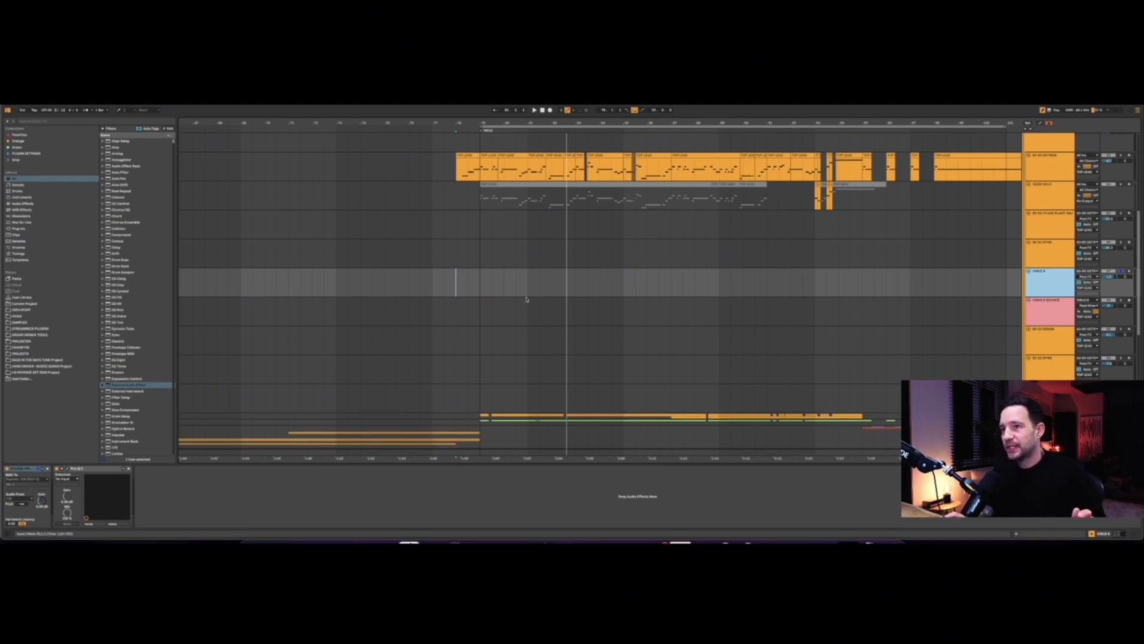
pyautogui.press('Down')
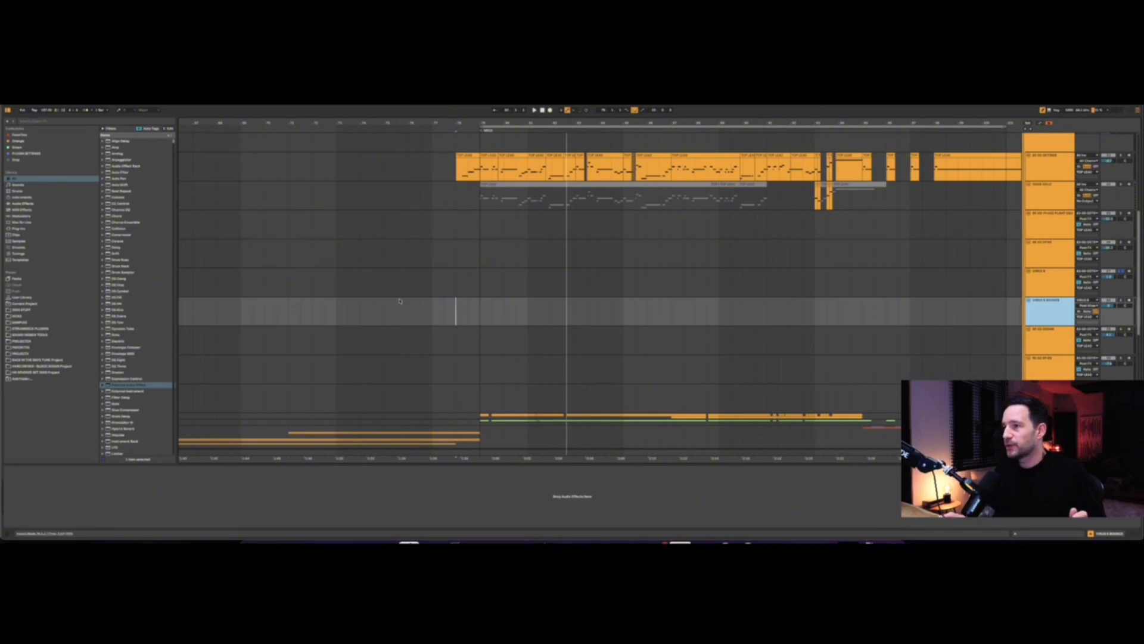
pyautogui.scroll(-1, 1052, 304)
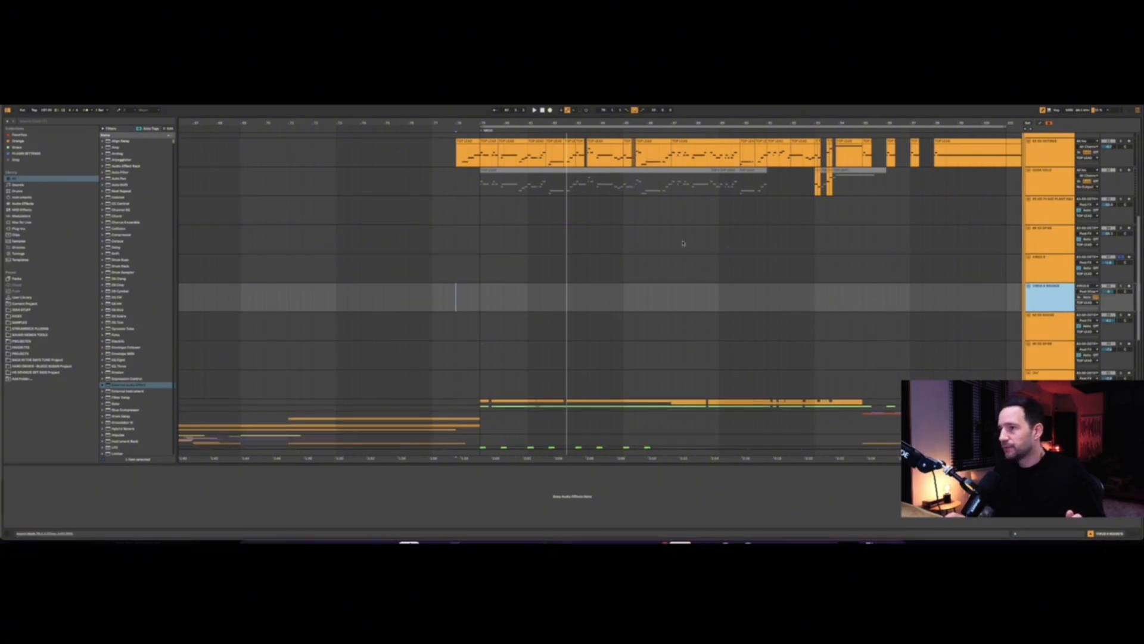
# Set the Virus B track's monitoring to Auto and select the pink recorded track below it
pyautogui.click(1063, 273)
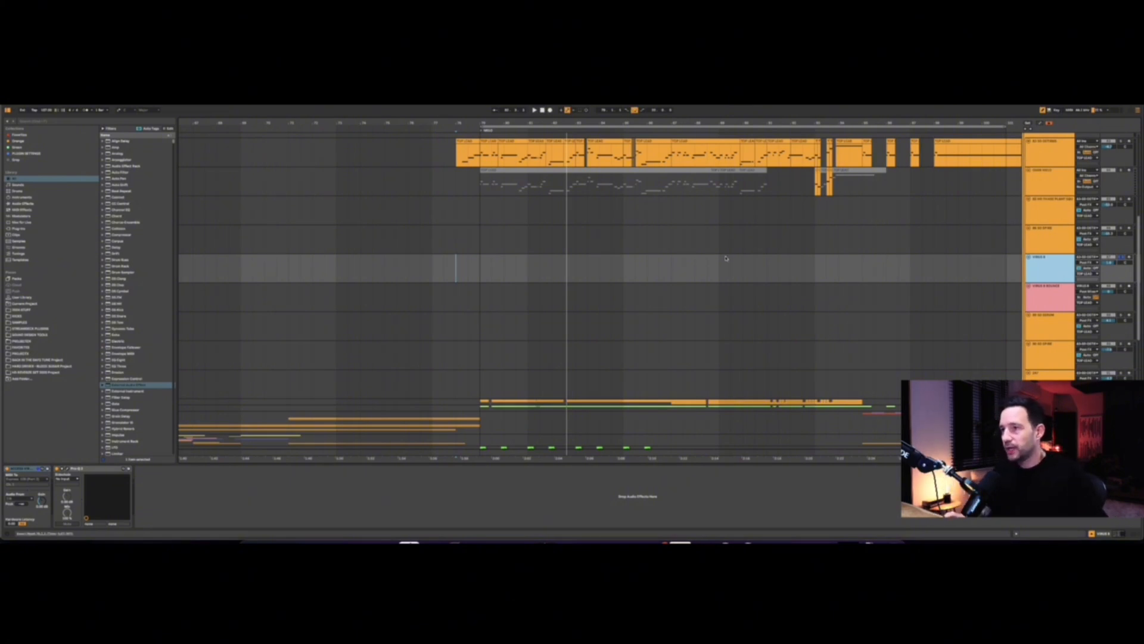
pyautogui.click(1087, 269)
pyautogui.click(1046, 278)
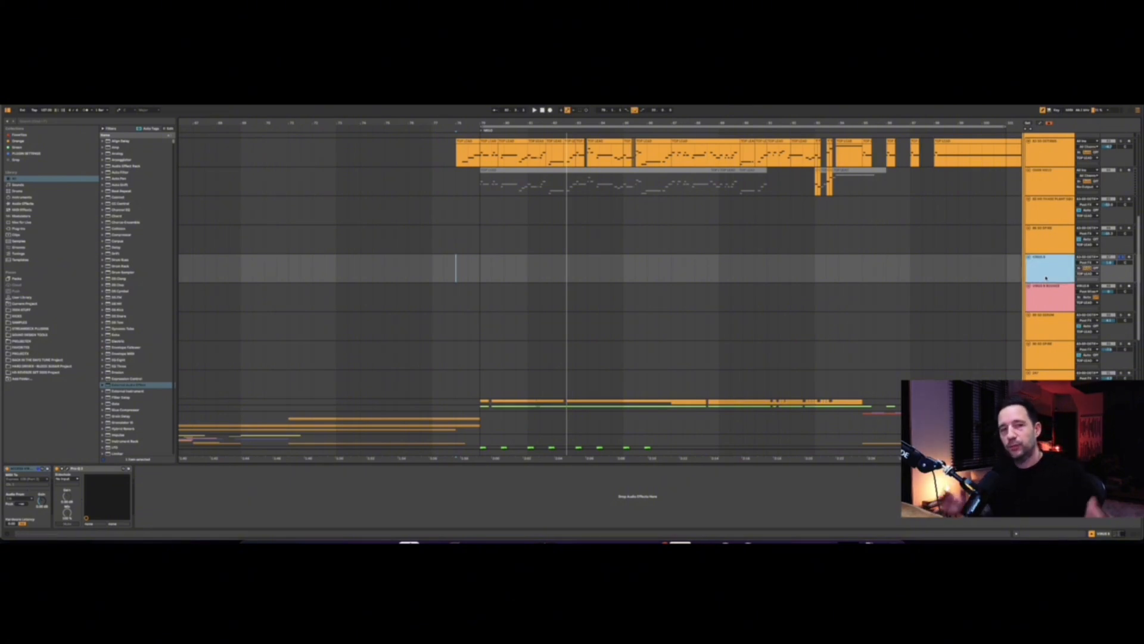
pyautogui.click(1053, 305)
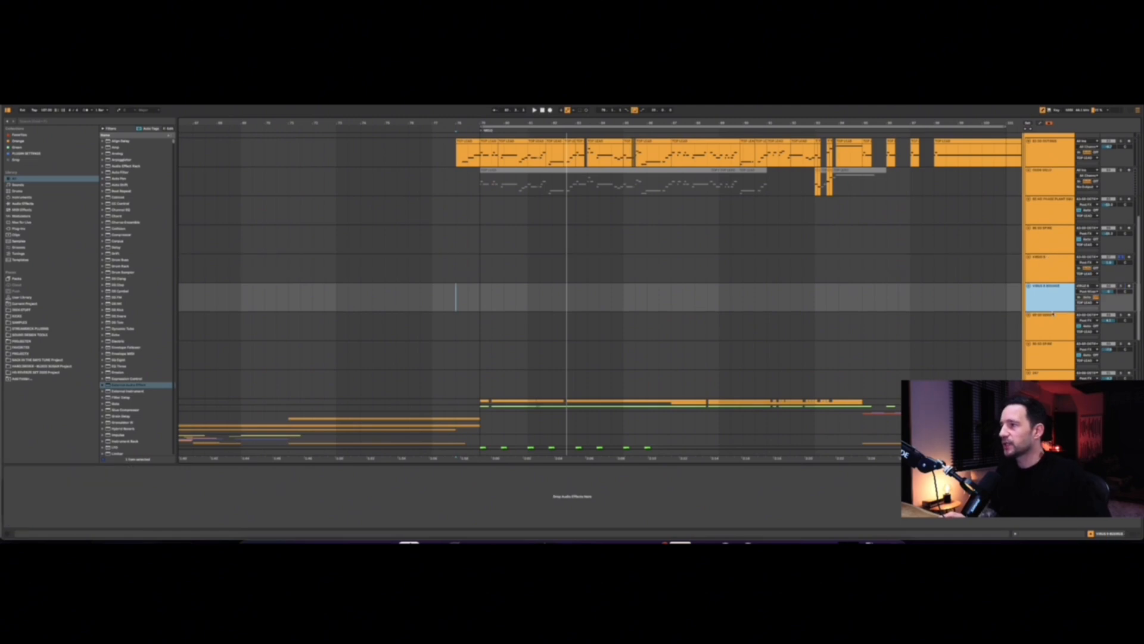
# Play back the Serum layer below the pink recorded track and inspect its synth settings
pyautogui.click(1058, 321)
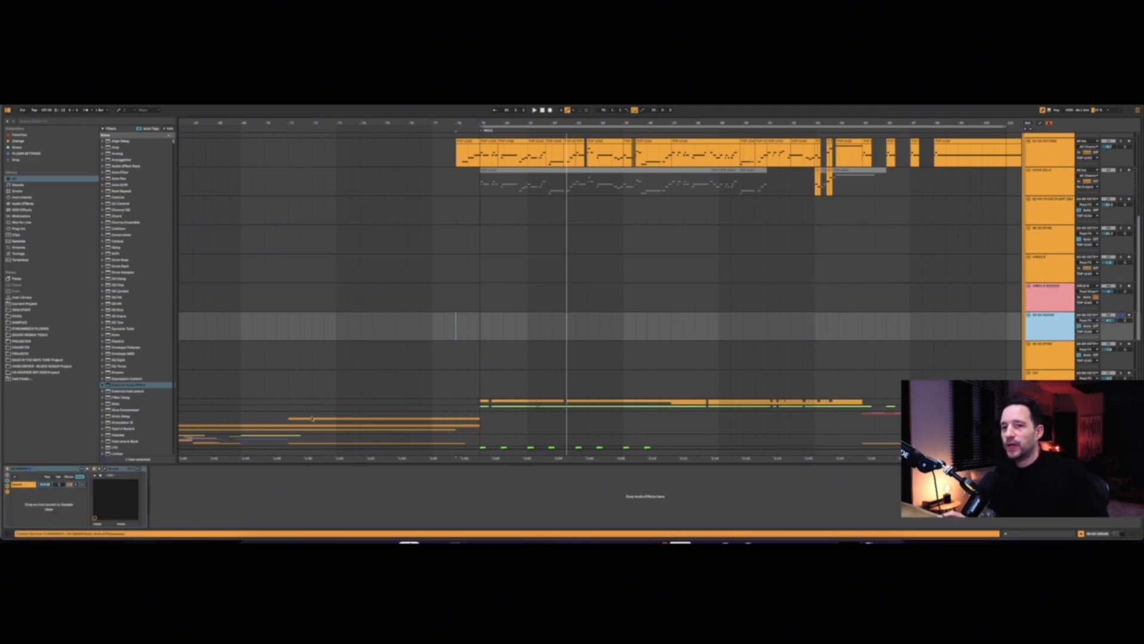
pyautogui.press('space')
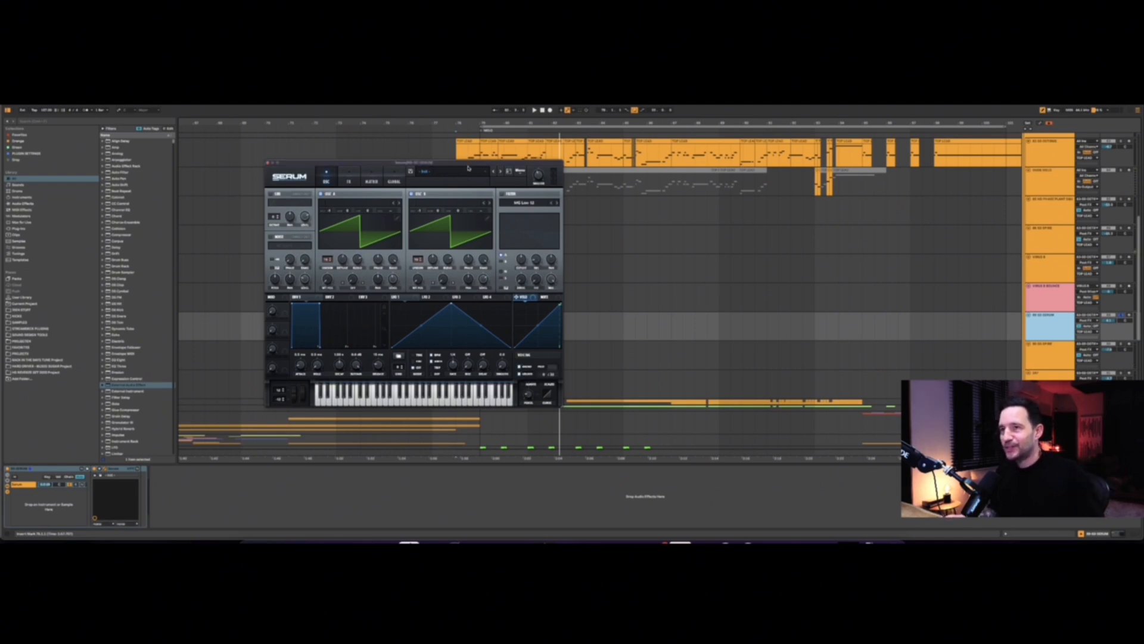
pyautogui.moveTo(468, 162); pyautogui.dragTo(664, 192)
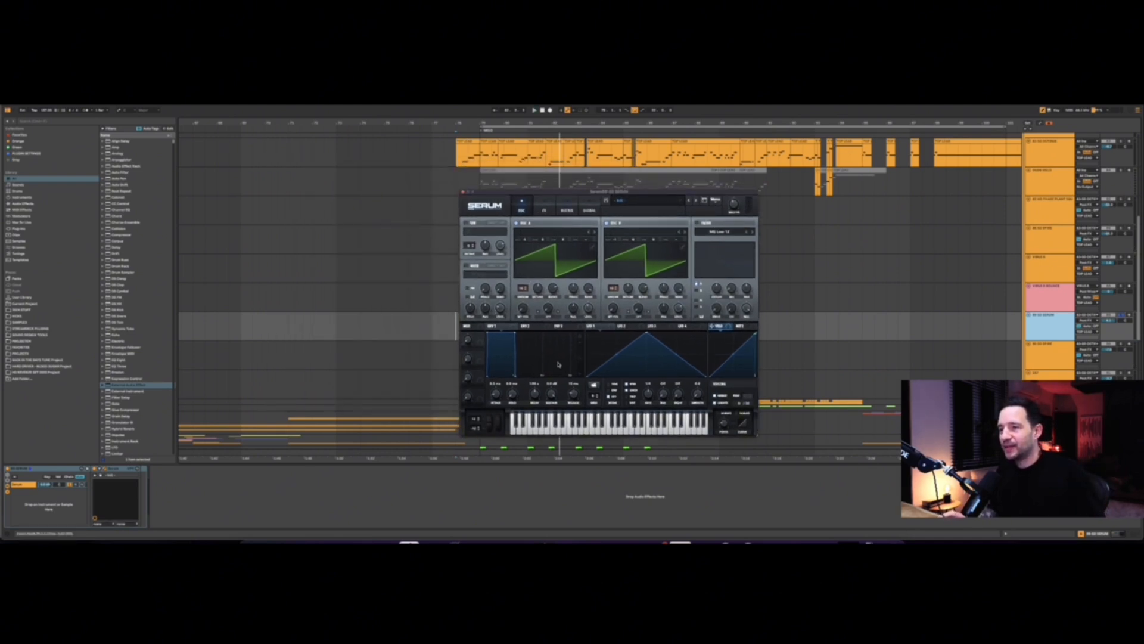
pyautogui.press('space')
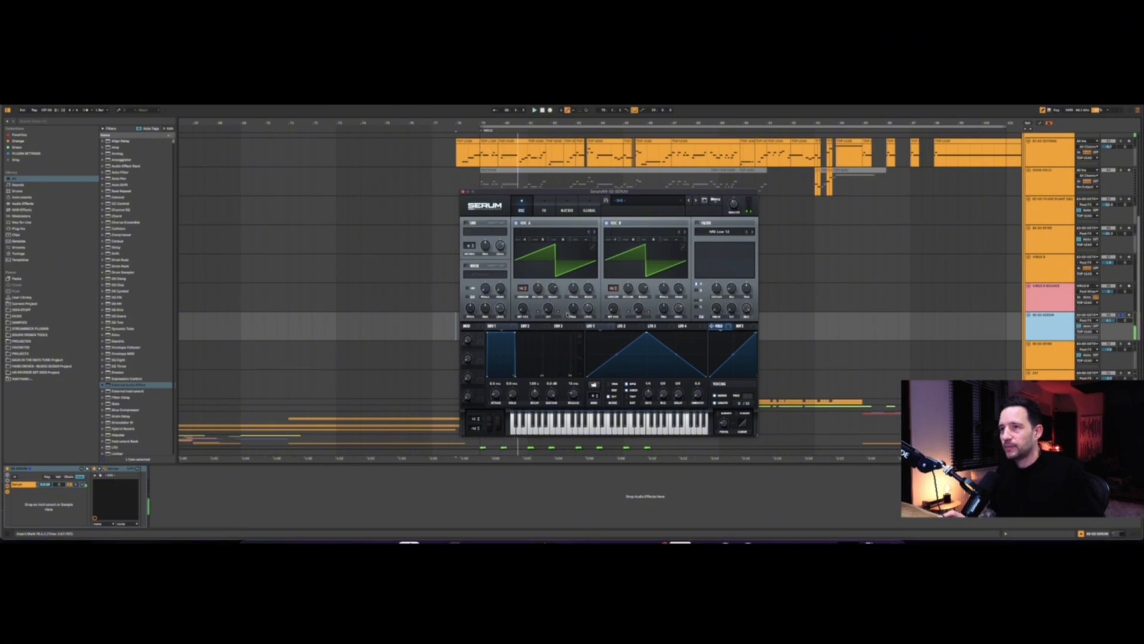
pyautogui.click(462, 192)
# Select the second Spire layer, directly below the Serum track, and play it back from the start of the drop
pyautogui.scroll(-1, 507, 325)
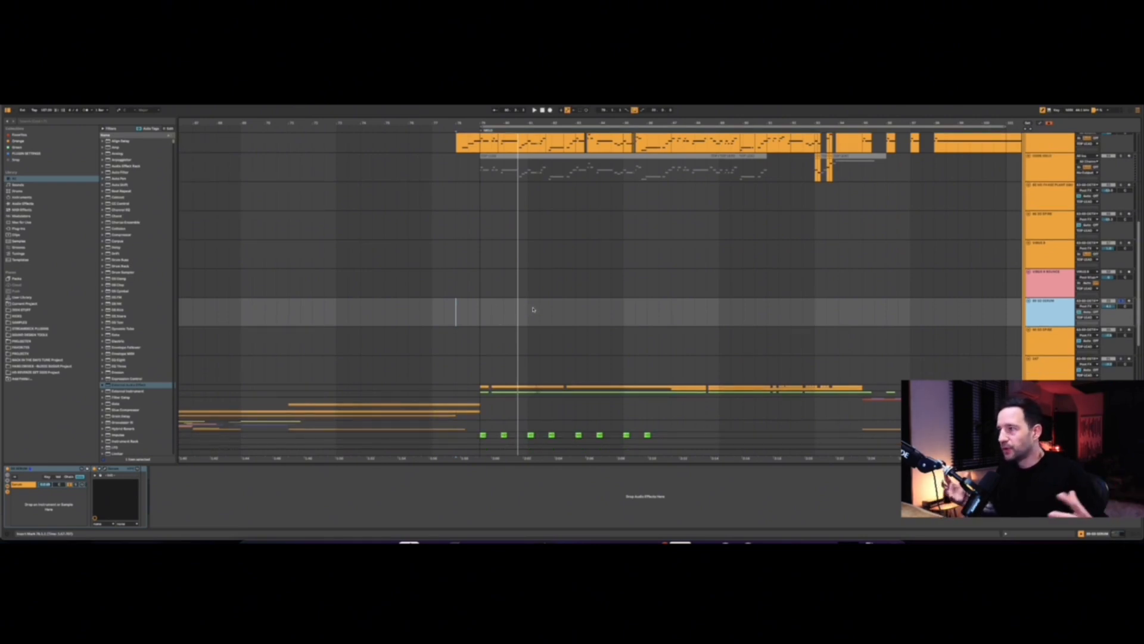
pyautogui.scroll(-1, 1031, 307)
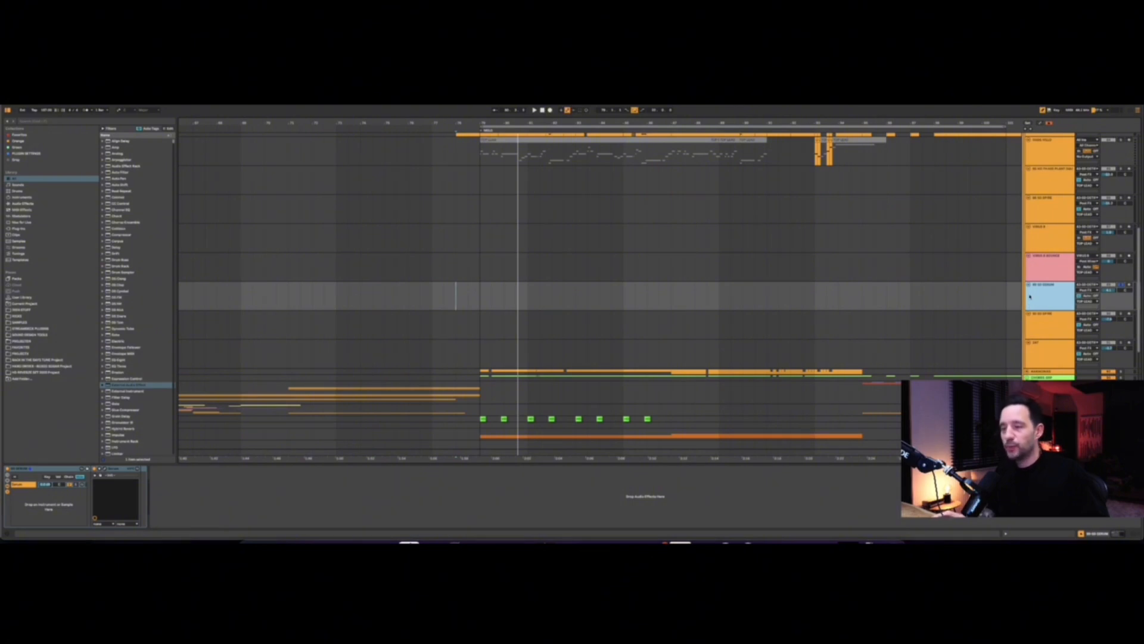
pyautogui.click(1054, 312)
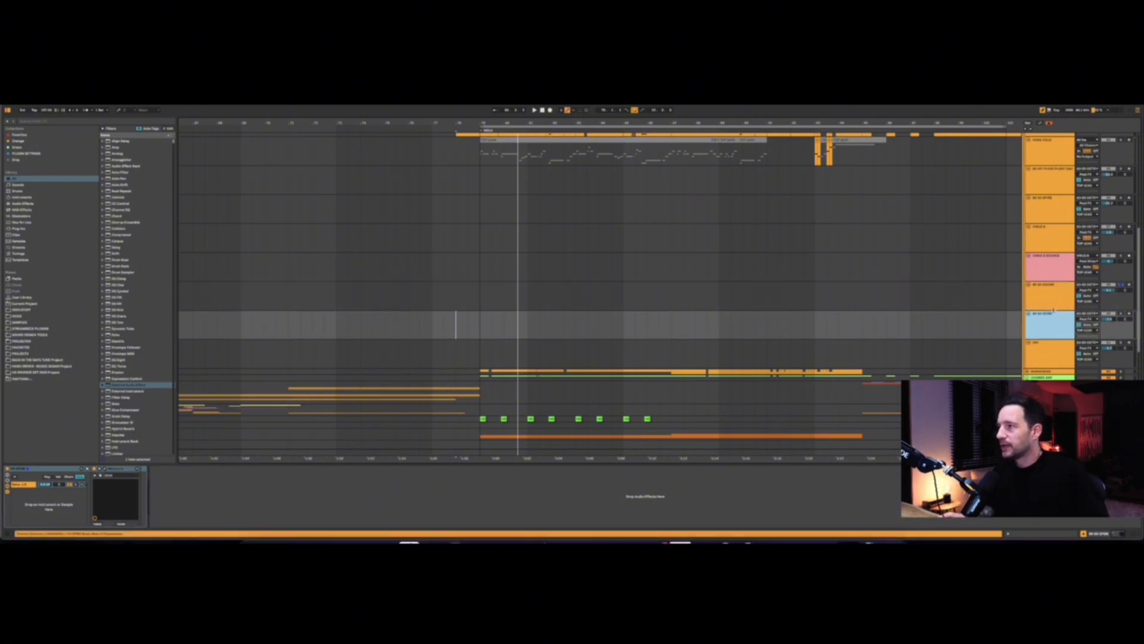
pyautogui.click(1049, 300)
pyautogui.click(1052, 320)
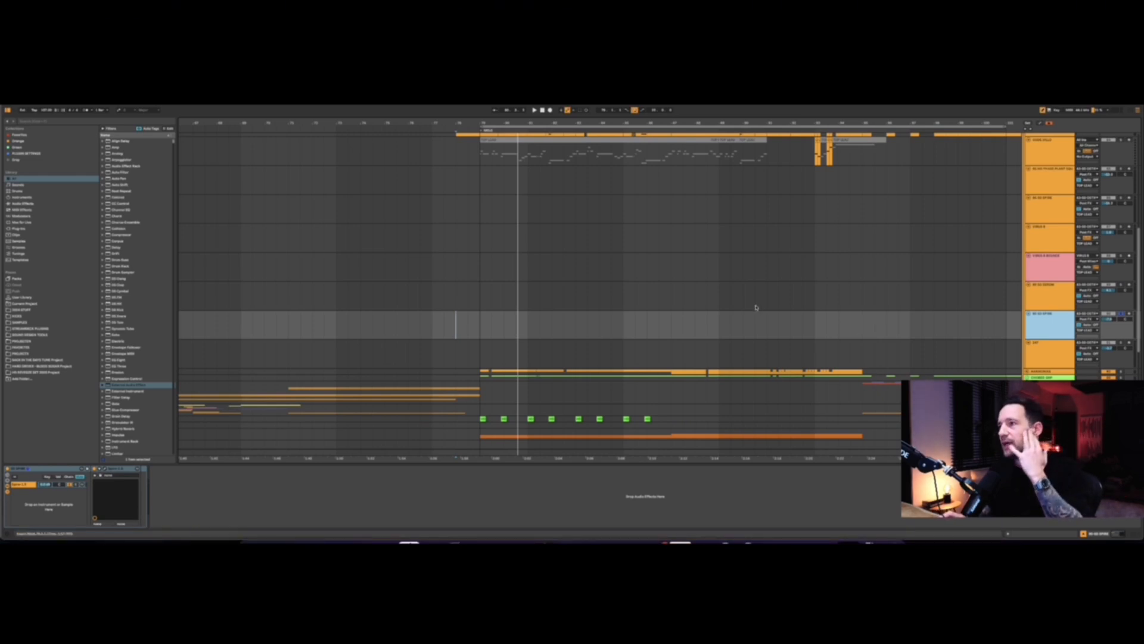
pyautogui.scroll(1, 756, 308)
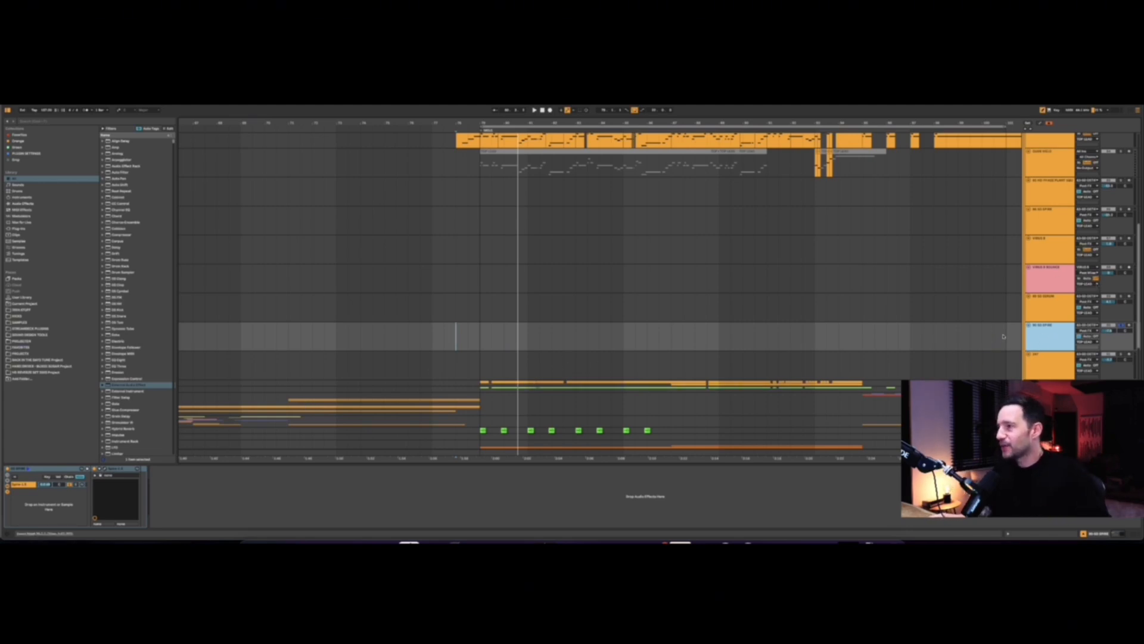
pyautogui.press('space')
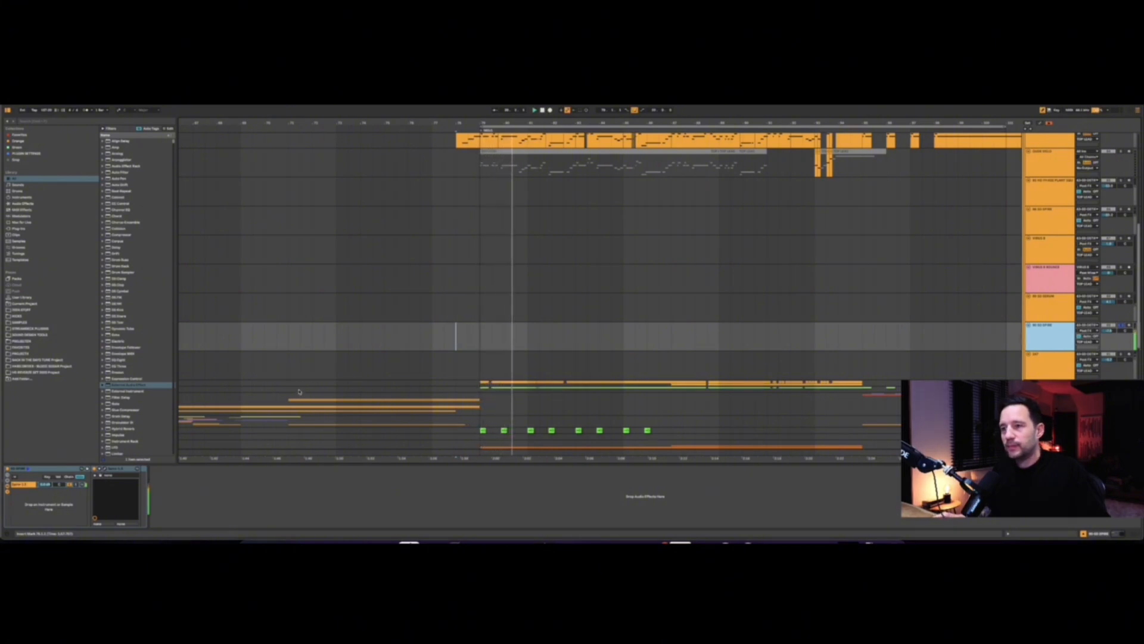
# Play back the last layer of the top lead group and inspect its Serum screech patch
pyautogui.click(1047, 362)
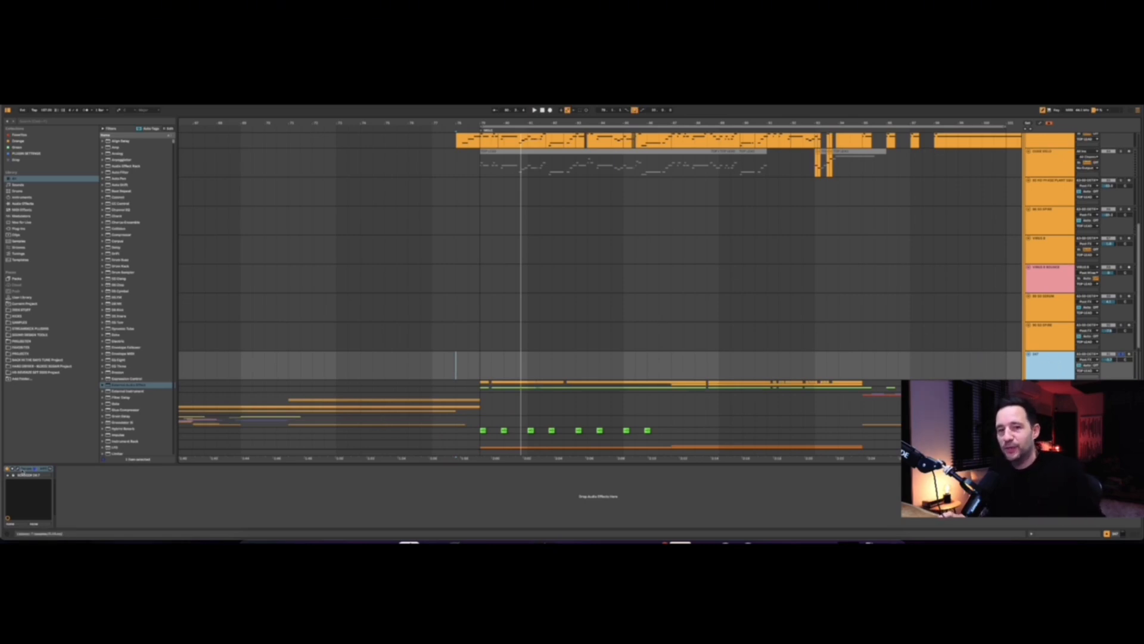
pyautogui.press('space')
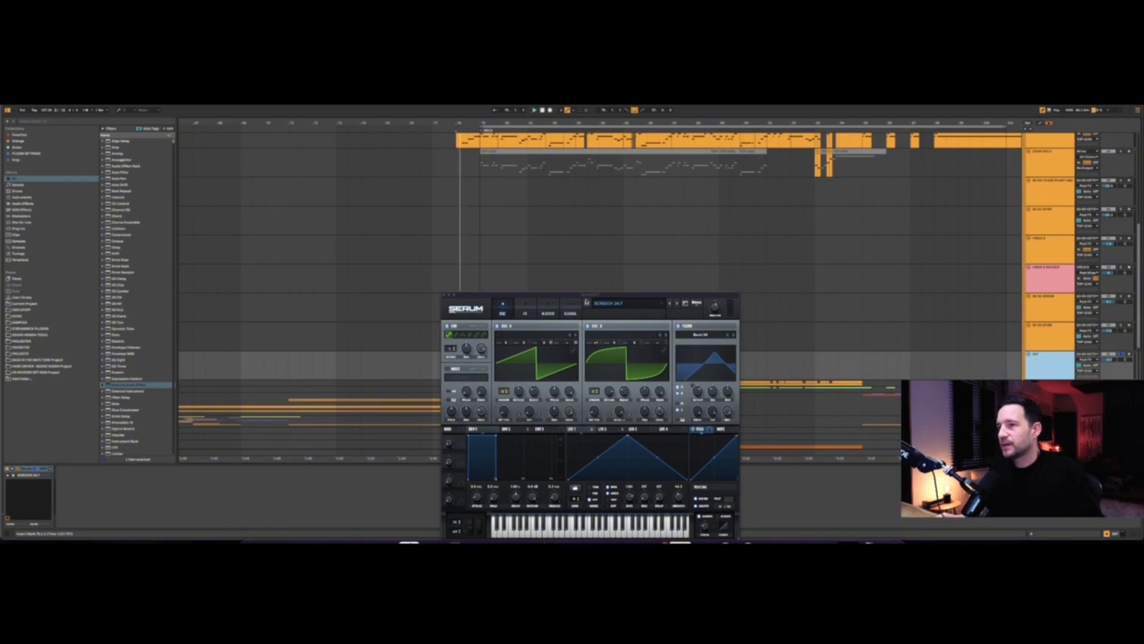
pyautogui.moveTo(587, 293); pyautogui.dragTo(596, 241)
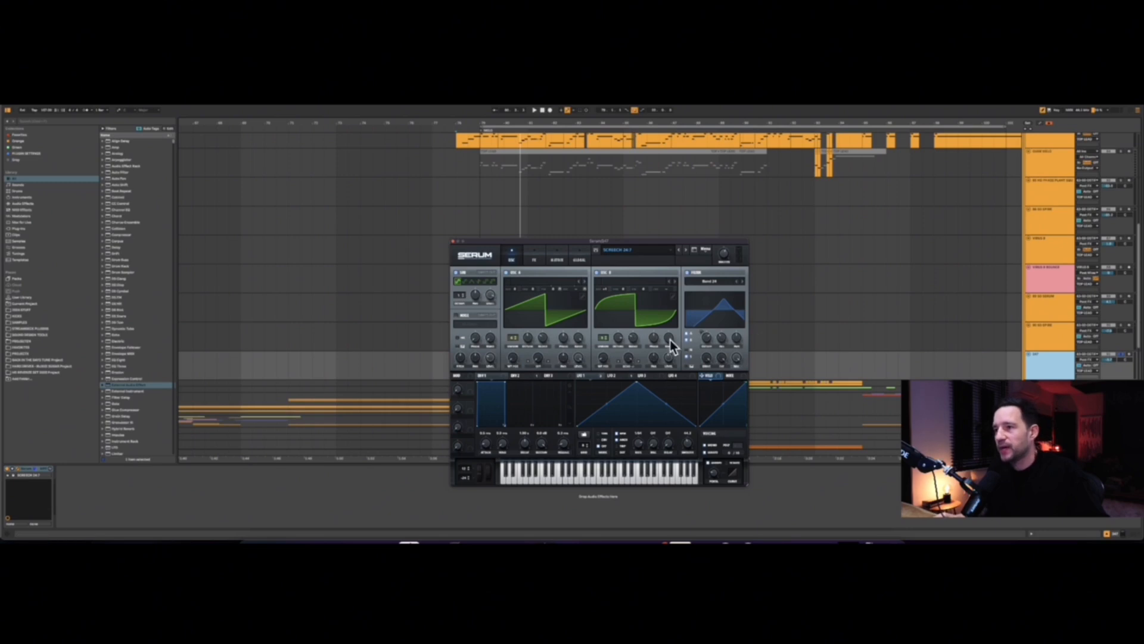
pyautogui.press('space')
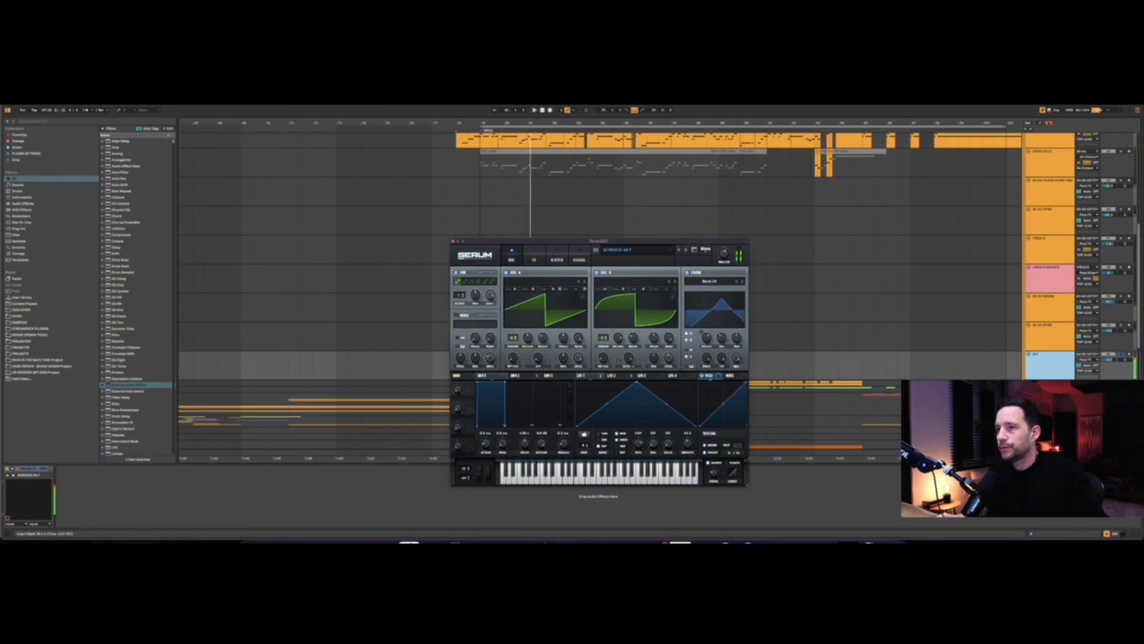
pyautogui.click(454, 242)
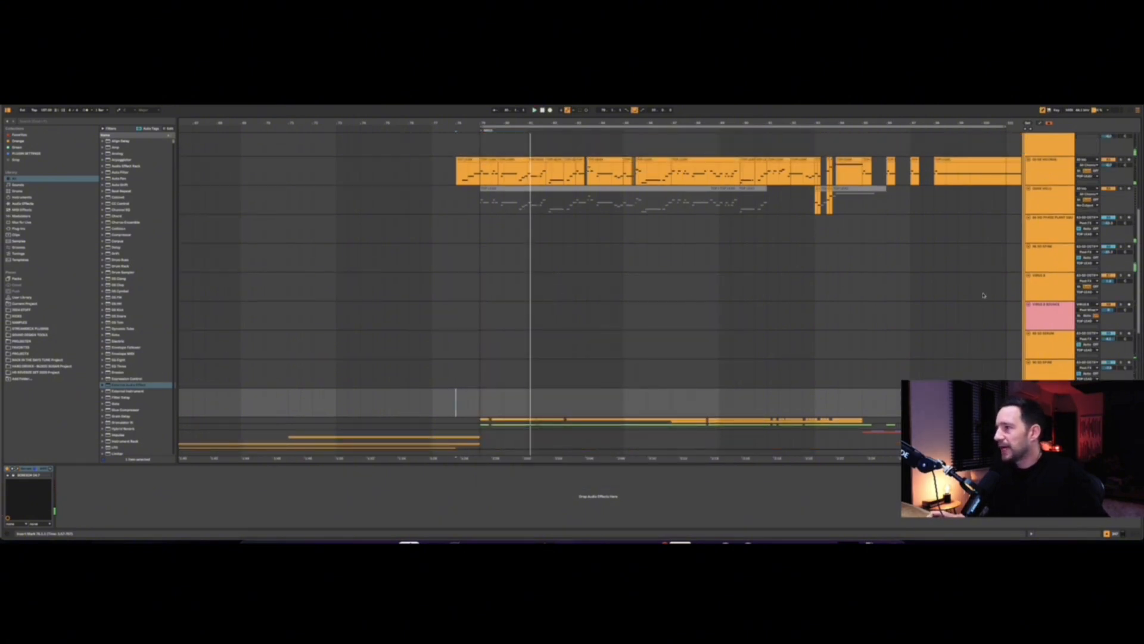
# Select the top lead group and play back all its layers together
pyautogui.scroll(2, 983, 295)
pyautogui.click(1036, 195)
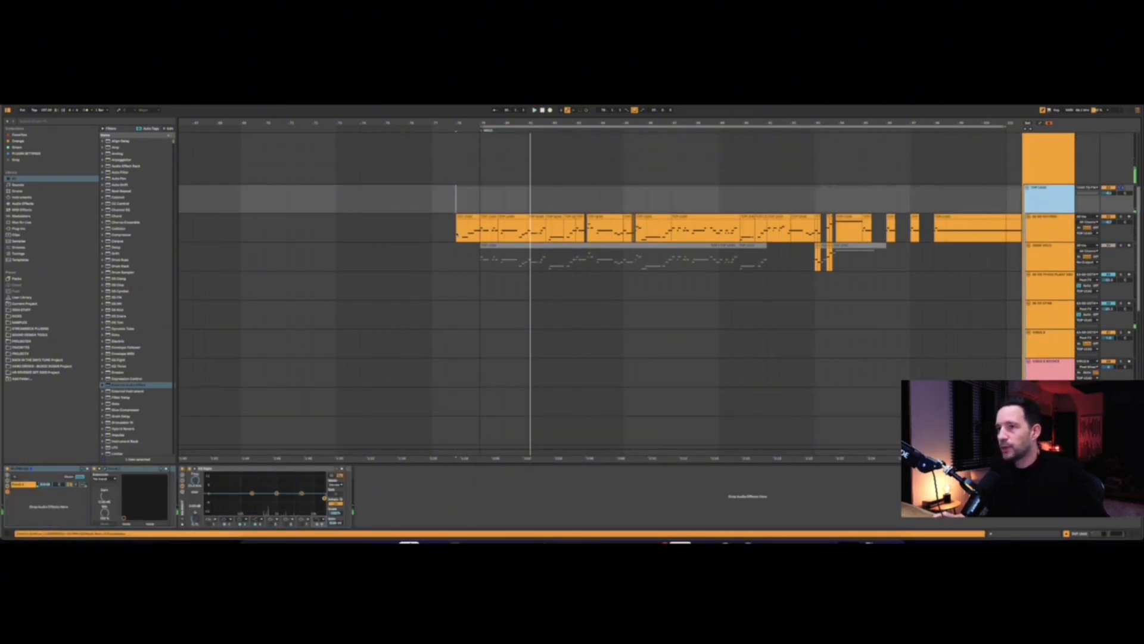
pyautogui.scroll(-1, 467, 358)
pyautogui.scroll(-2, 983, 286)
pyautogui.scroll(2, 900, 274)
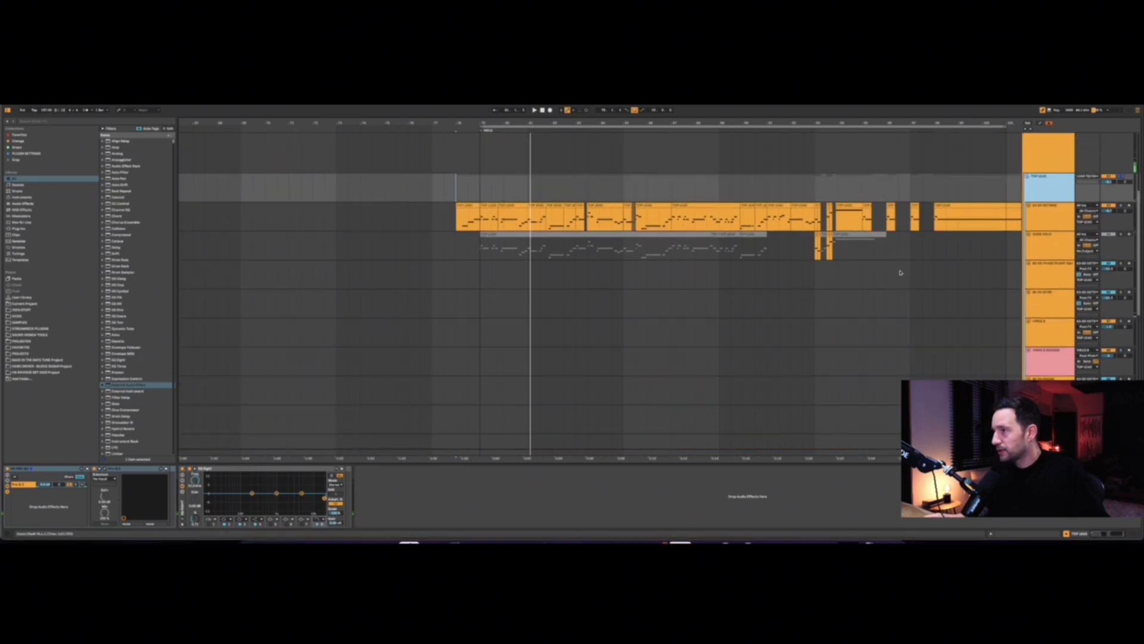
pyautogui.press('space')
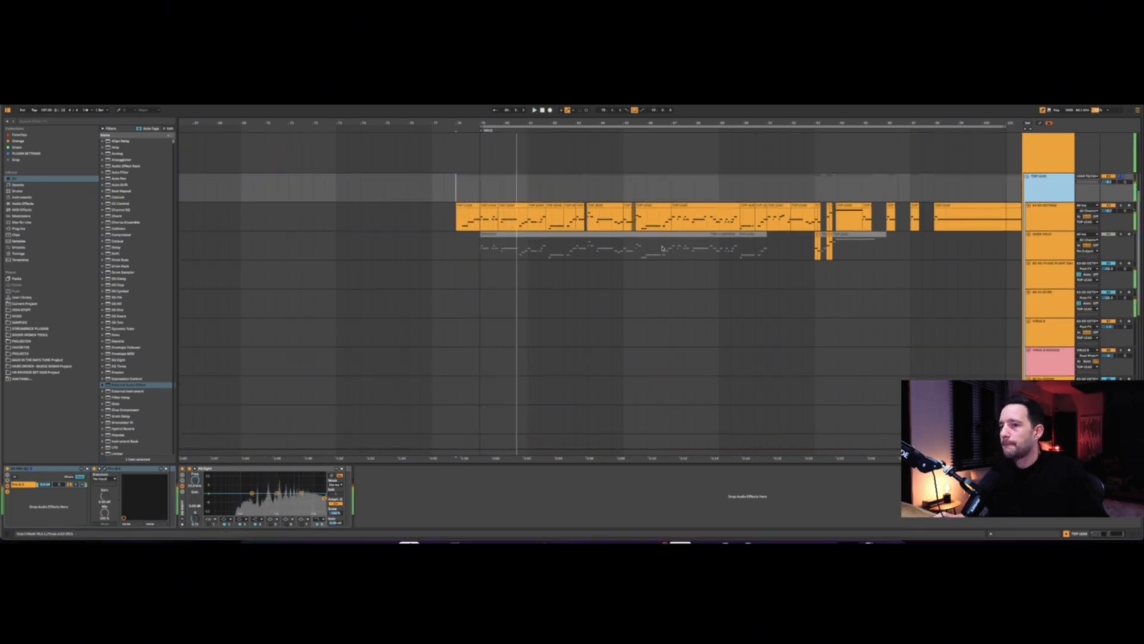
# Select the parent group above the top lead group to show its effects chain
pyautogui.scroll(2, 971, 232)
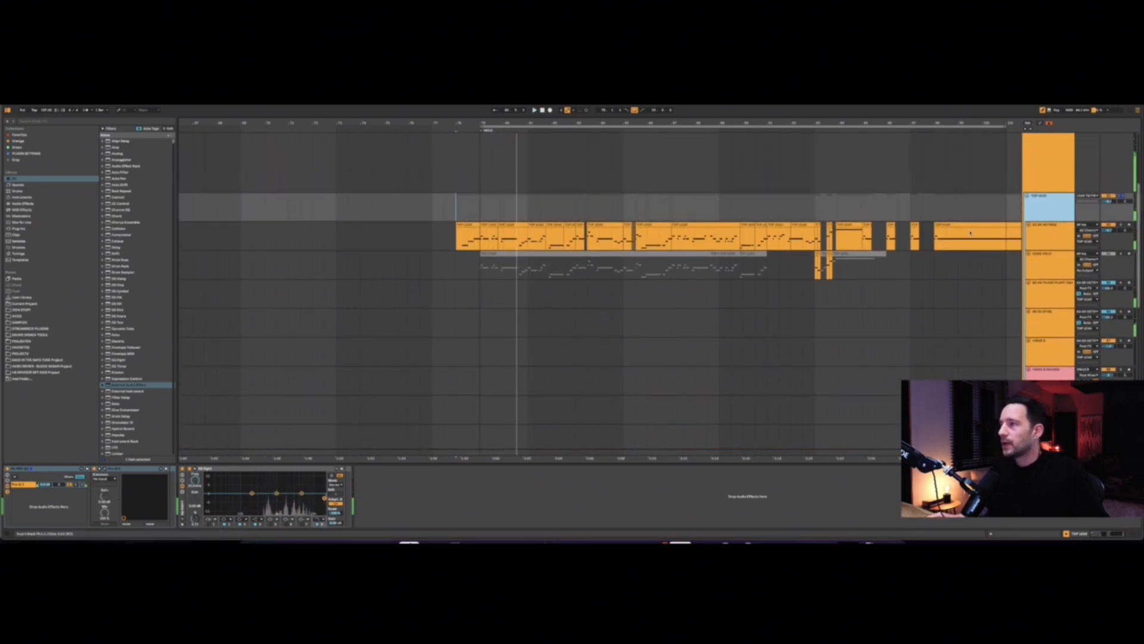
pyautogui.click(1032, 164)
pyautogui.scroll(5, 1049, 179)
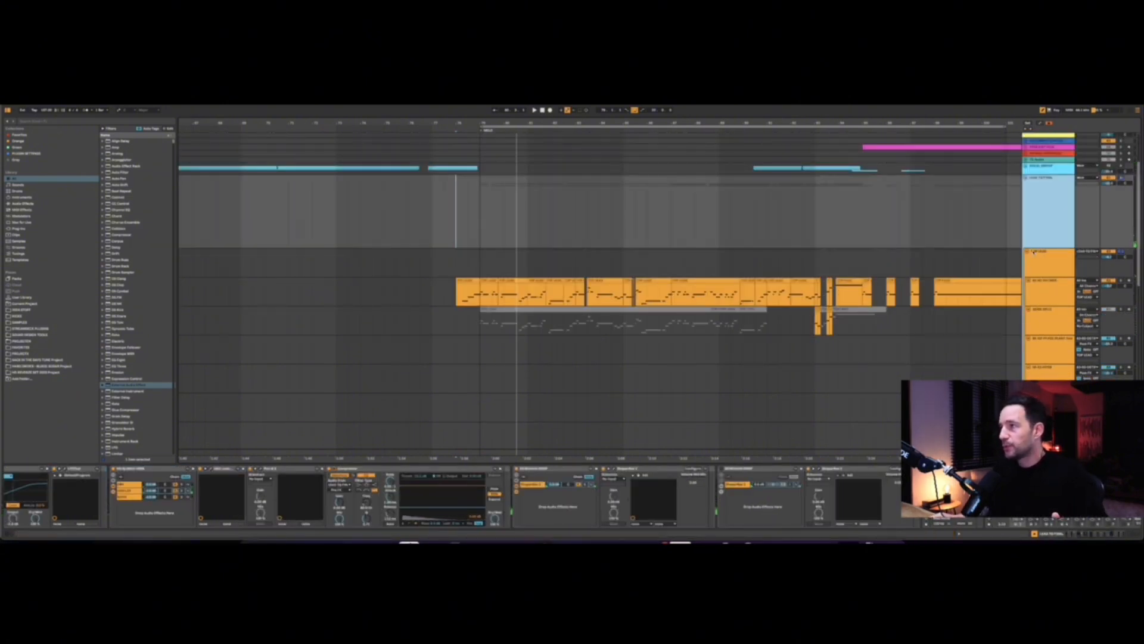
# Collapse the top lead group and inspect its Pro-Q 3 curve while playing back the drop
pyautogui.scroll(-1, 1037, 239)
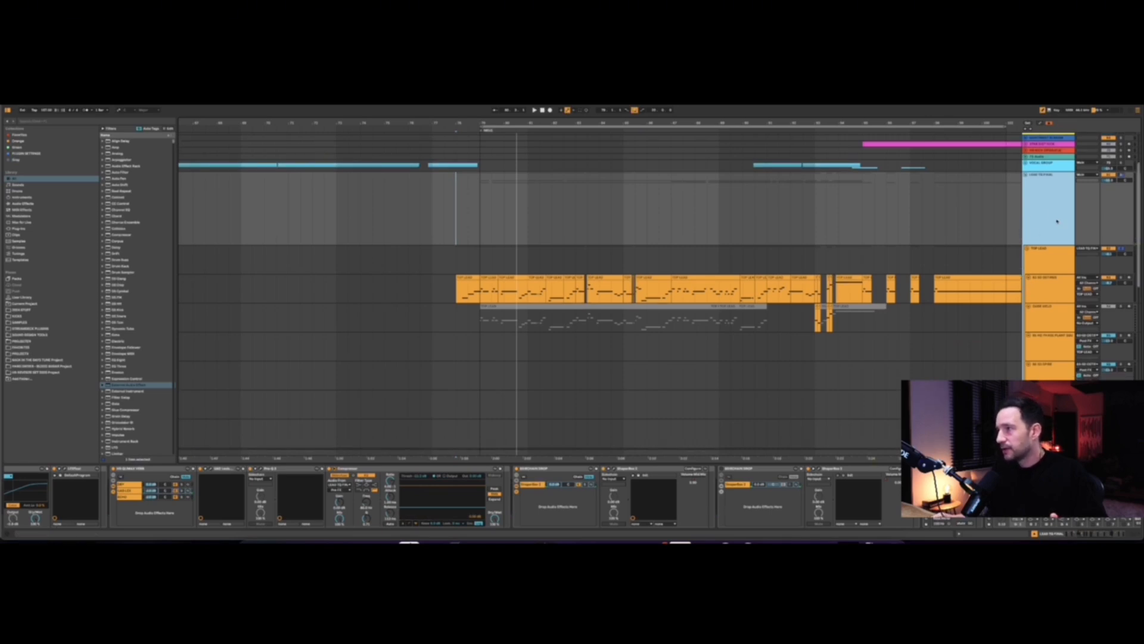
pyautogui.click(1052, 264)
pyautogui.click(1027, 249)
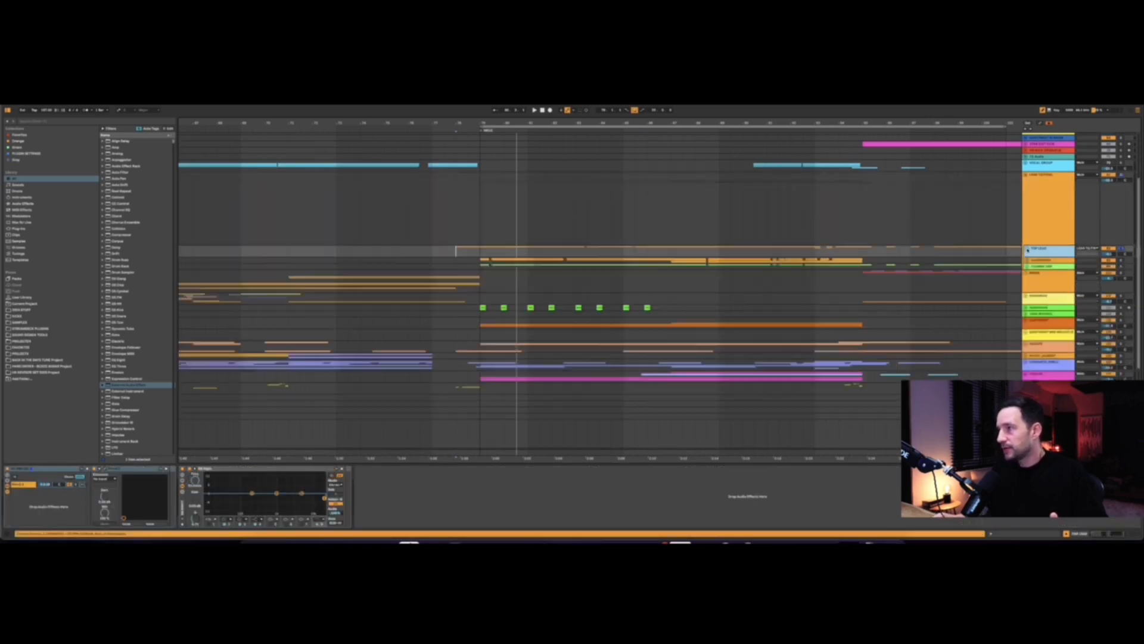
pyautogui.click(105, 469)
pyautogui.press('space')
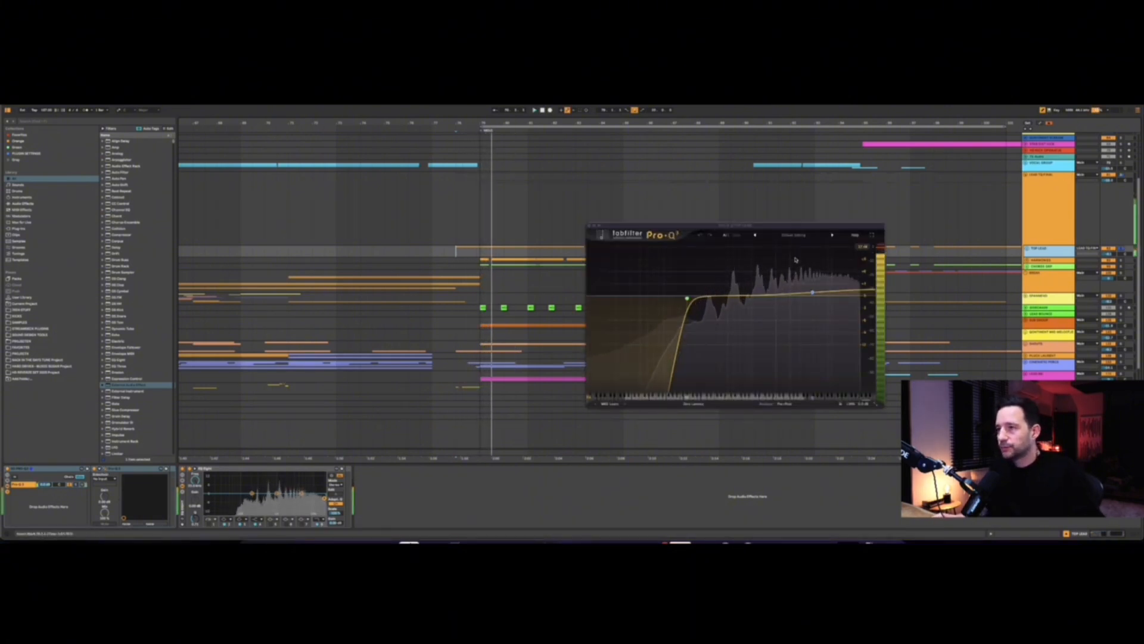
pyautogui.press('space')
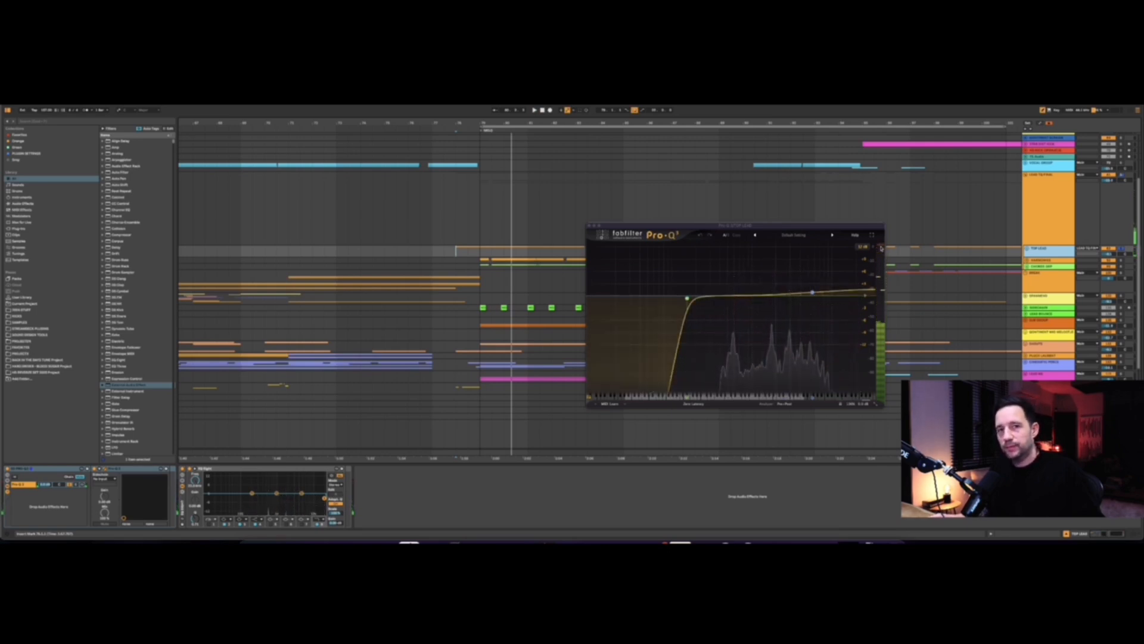
pyautogui.moveTo(621, 226); pyautogui.dragTo(639, 223)
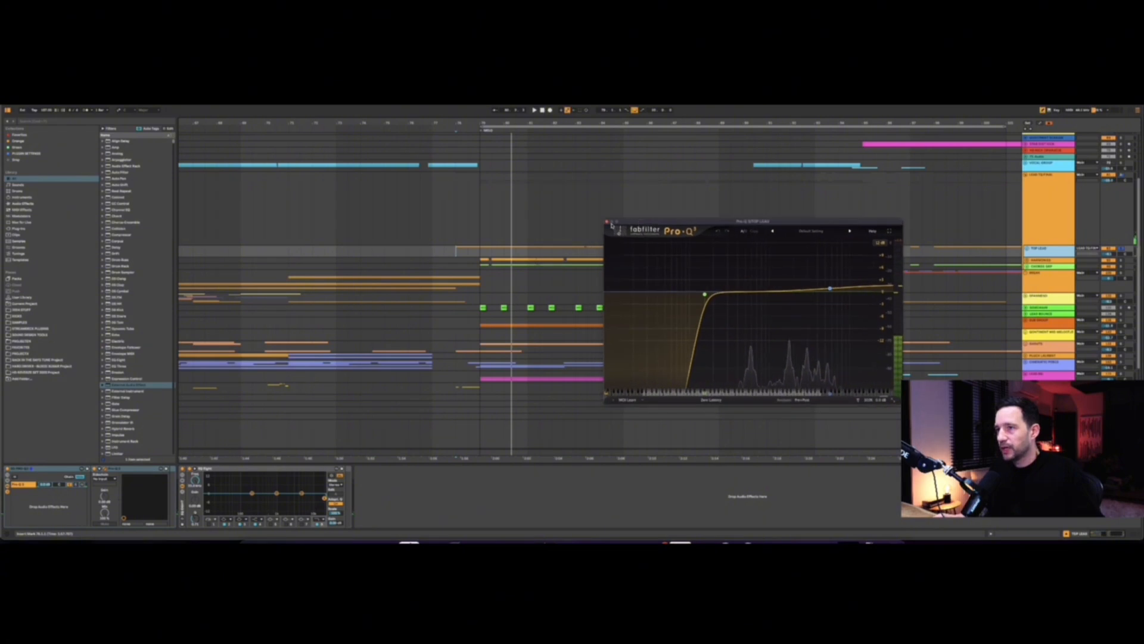
pyautogui.click(607, 224)
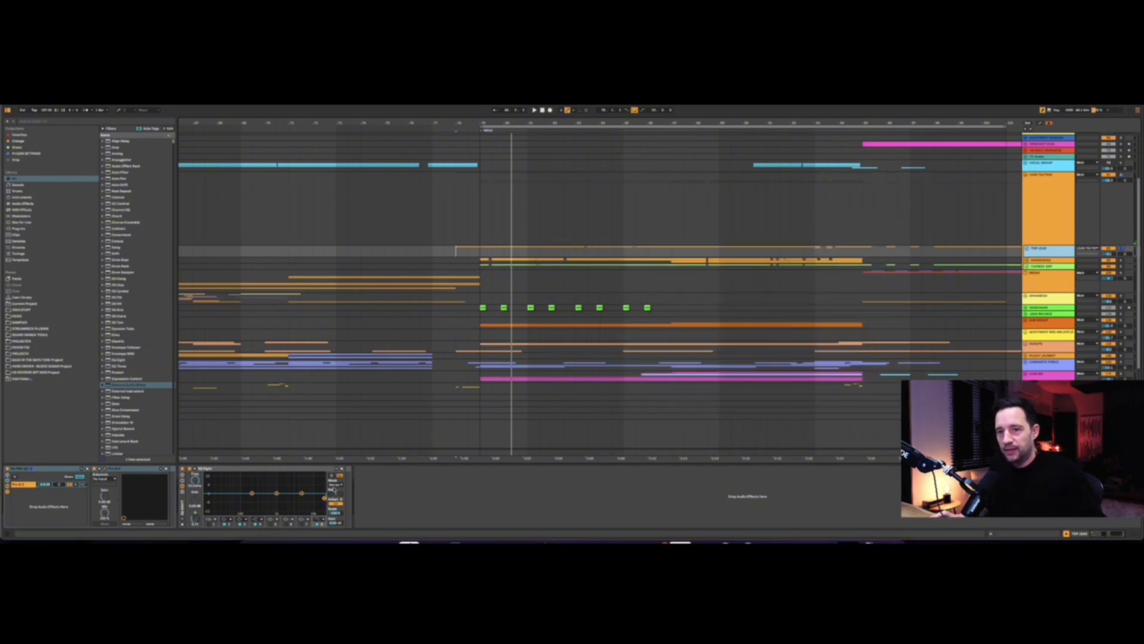
pyautogui.click(195, 496)
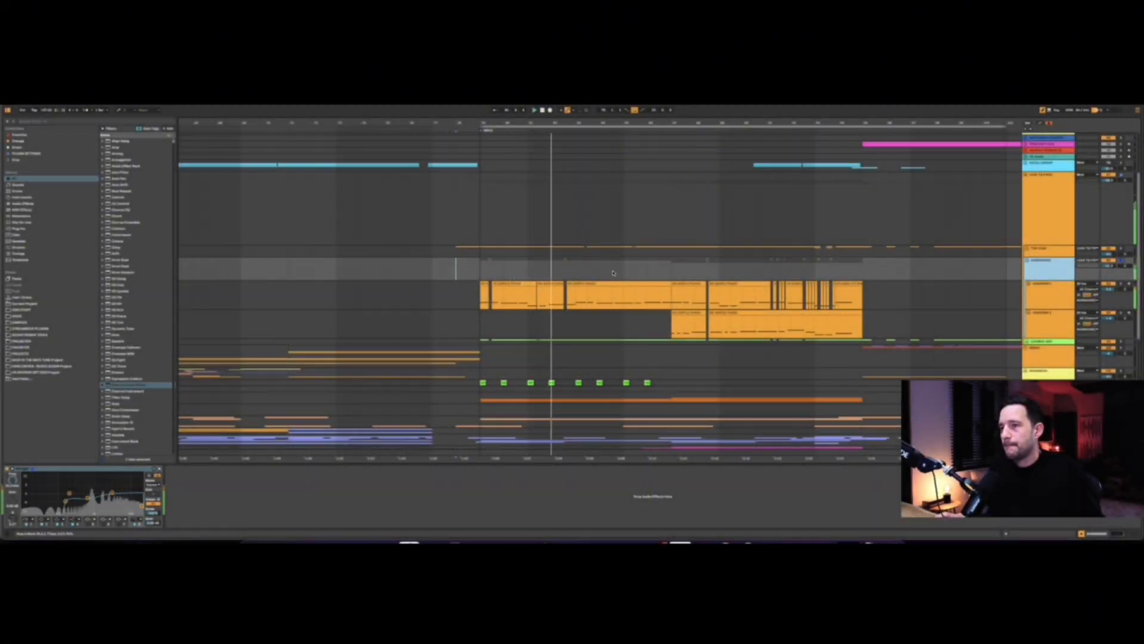
# Play back the harmonies group together with the top lead group
pyautogui.press('space')
pyautogui.click(1121, 248)
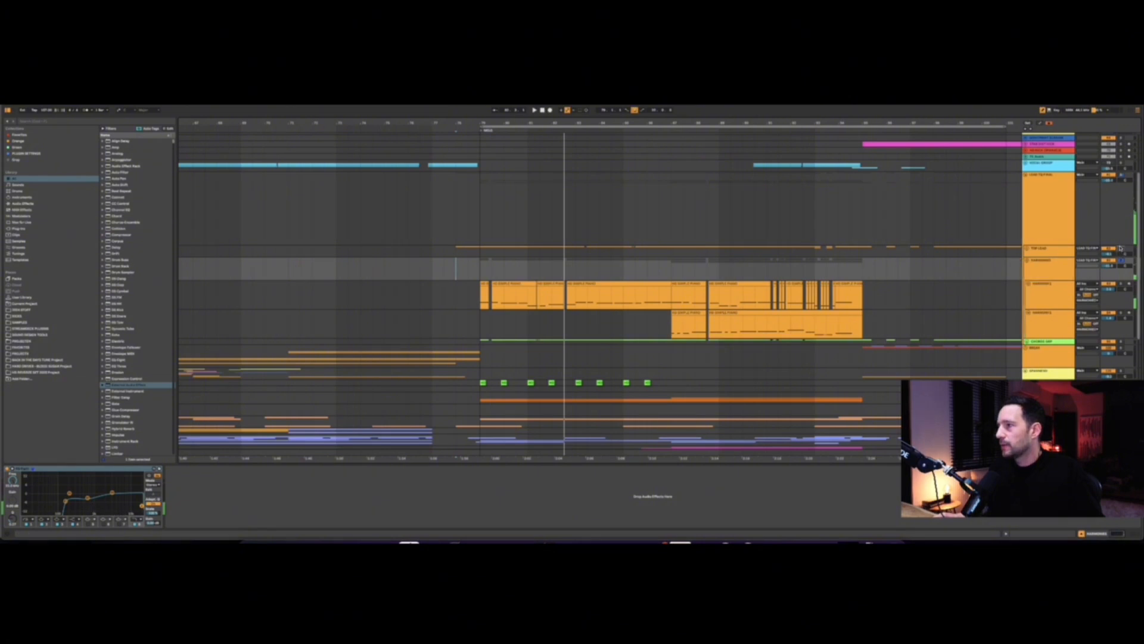
pyautogui.click(1059, 274)
pyautogui.click(1106, 266)
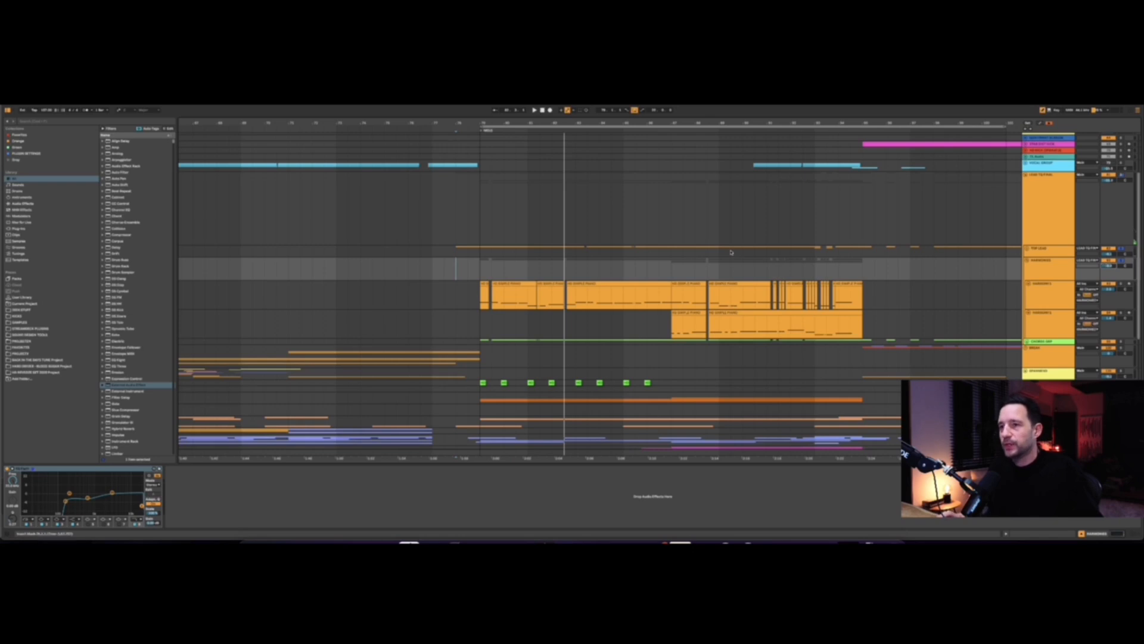
pyautogui.press('space')
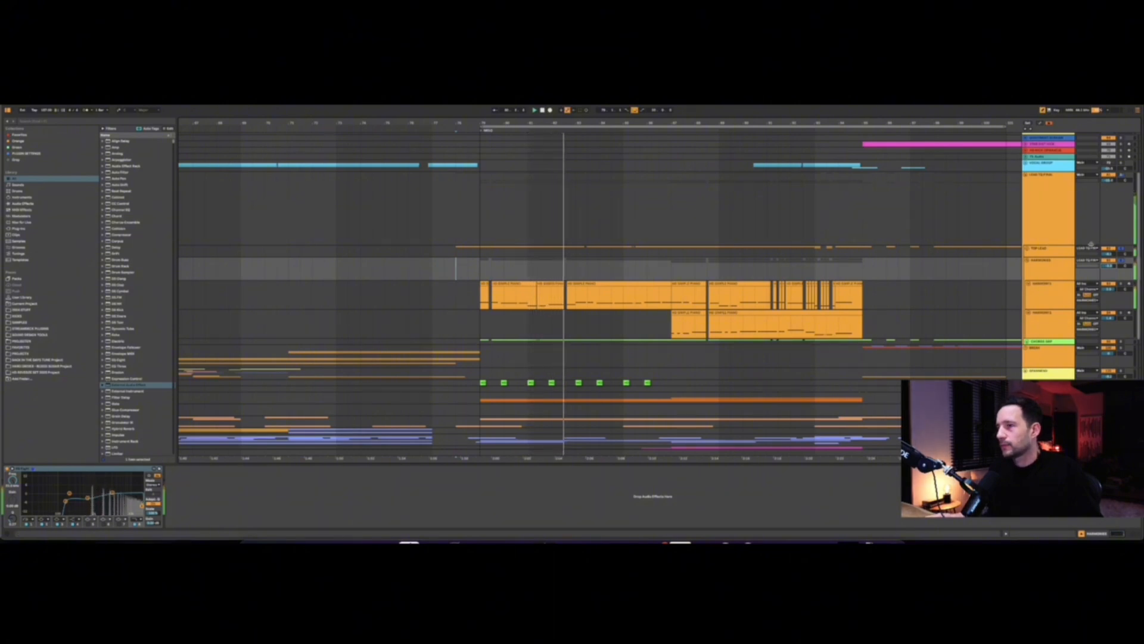
pyautogui.press('space')
# Play back the combined leads and harmonies from shortly before the second harmony layer enters
pyautogui.click(645, 273)
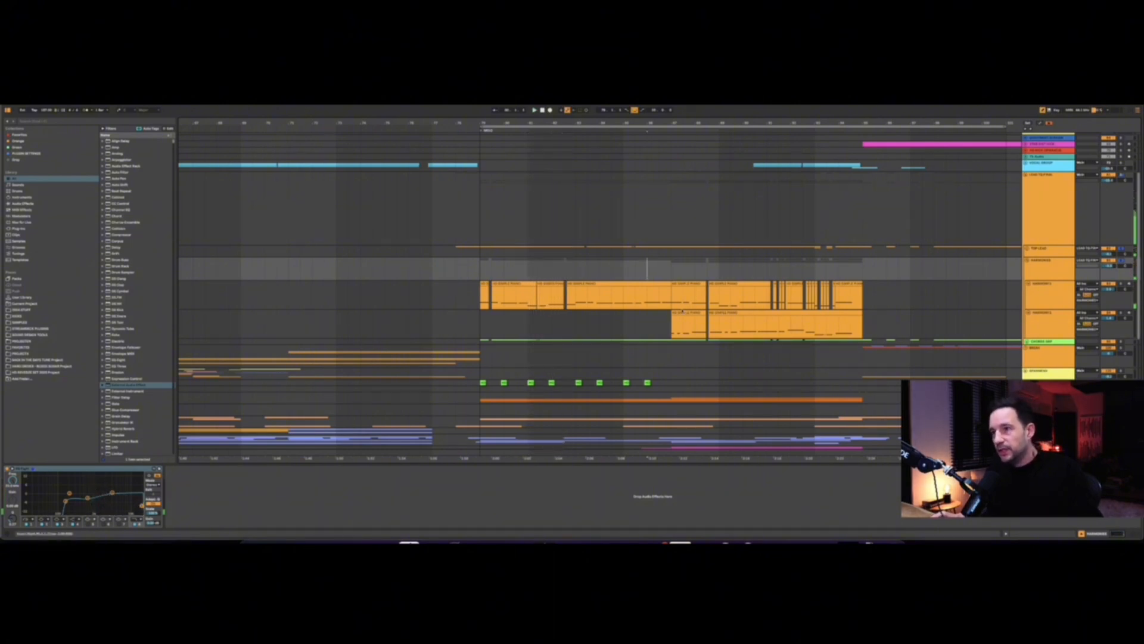
pyautogui.click(672, 268)
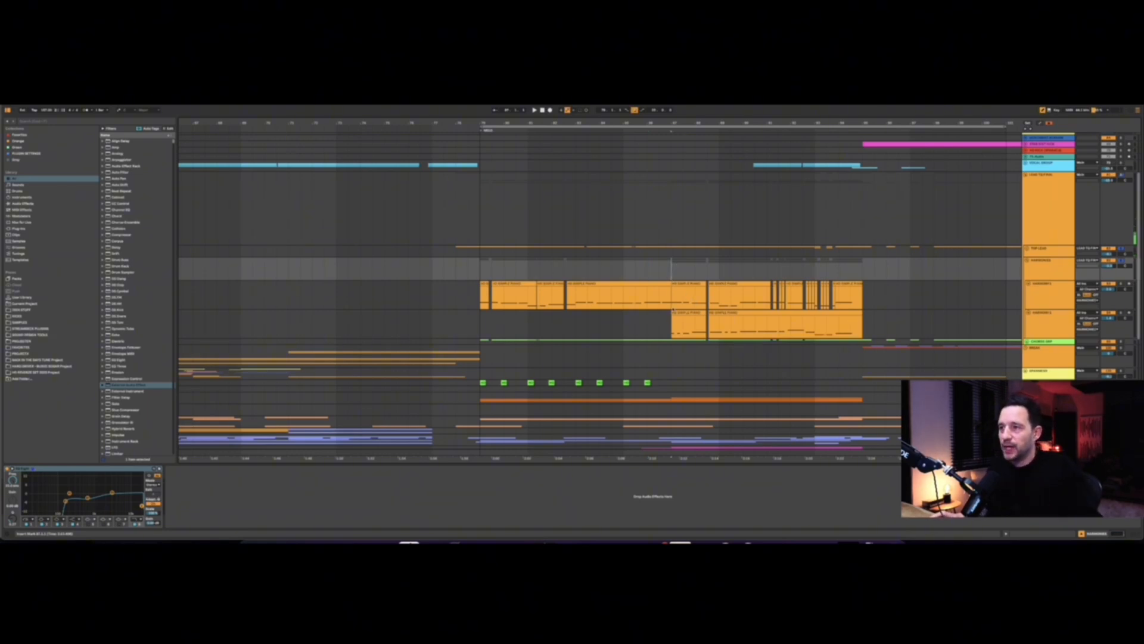
pyautogui.click(1047, 326)
pyautogui.click(1047, 250)
pyautogui.click(1047, 268)
pyautogui.click(658, 271)
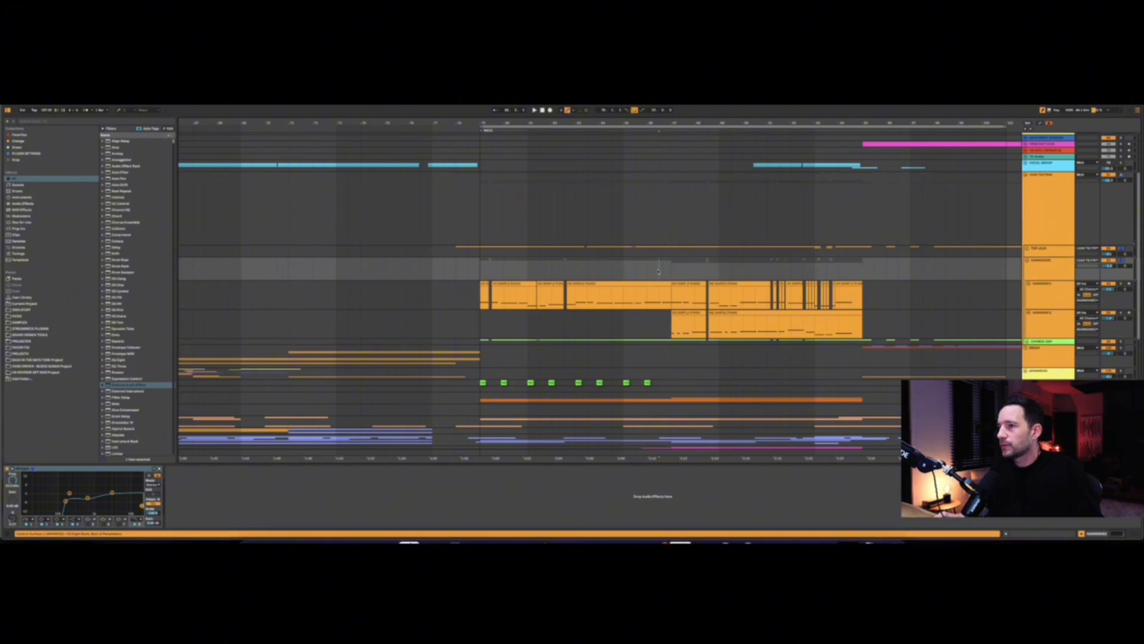
pyautogui.press('space')
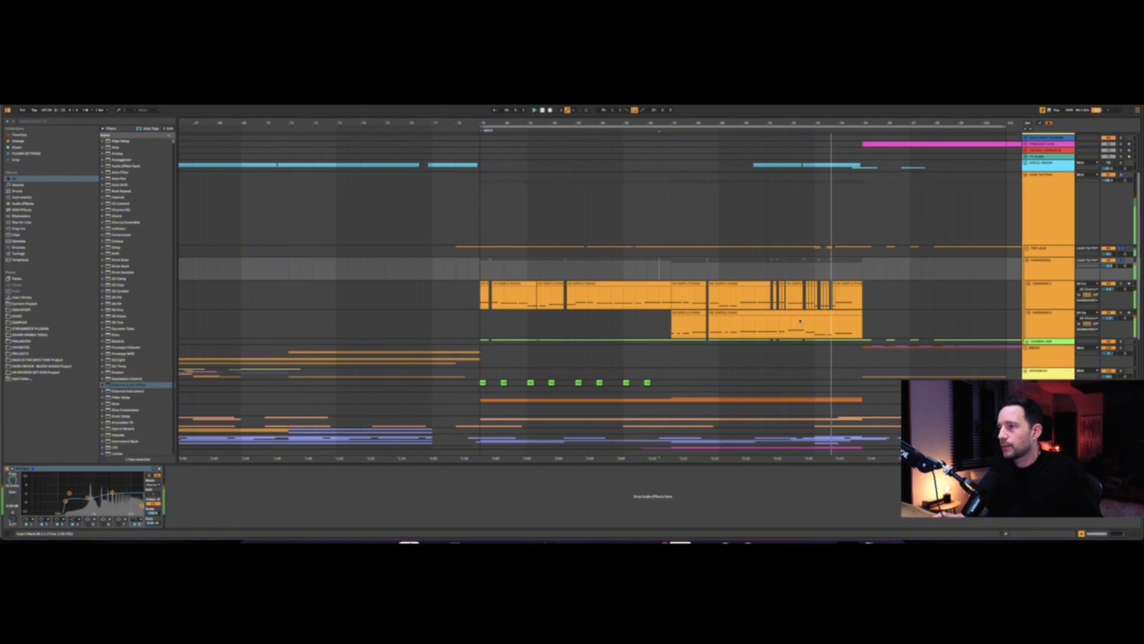
pyautogui.press('space')
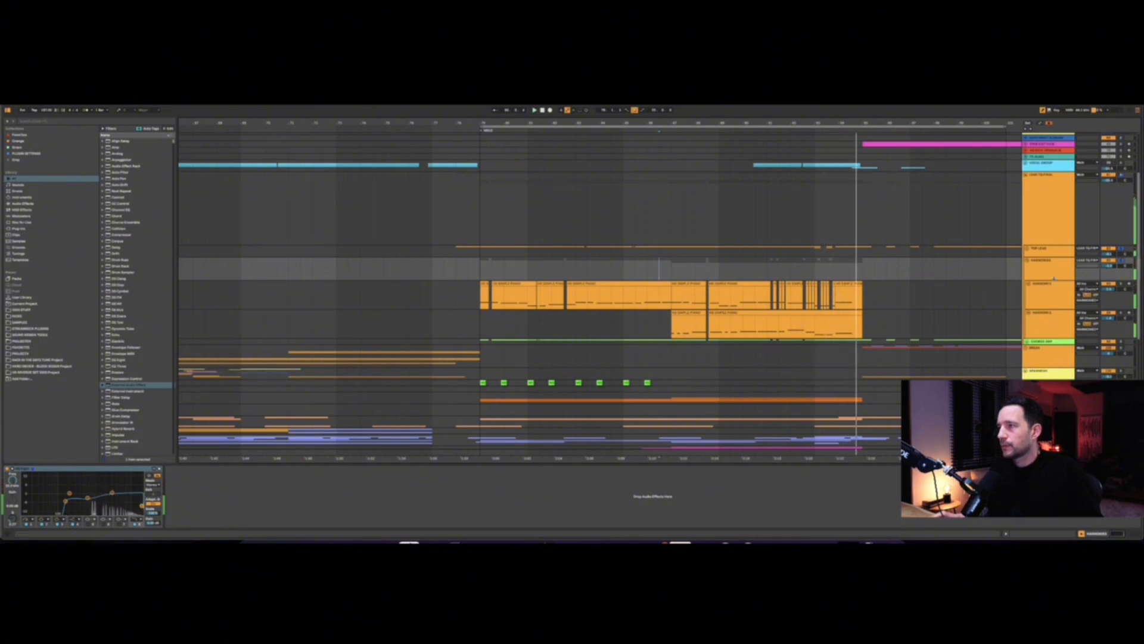
# Select the harmonies group and examine its mixer volume and pan settings
pyautogui.click(1053, 277)
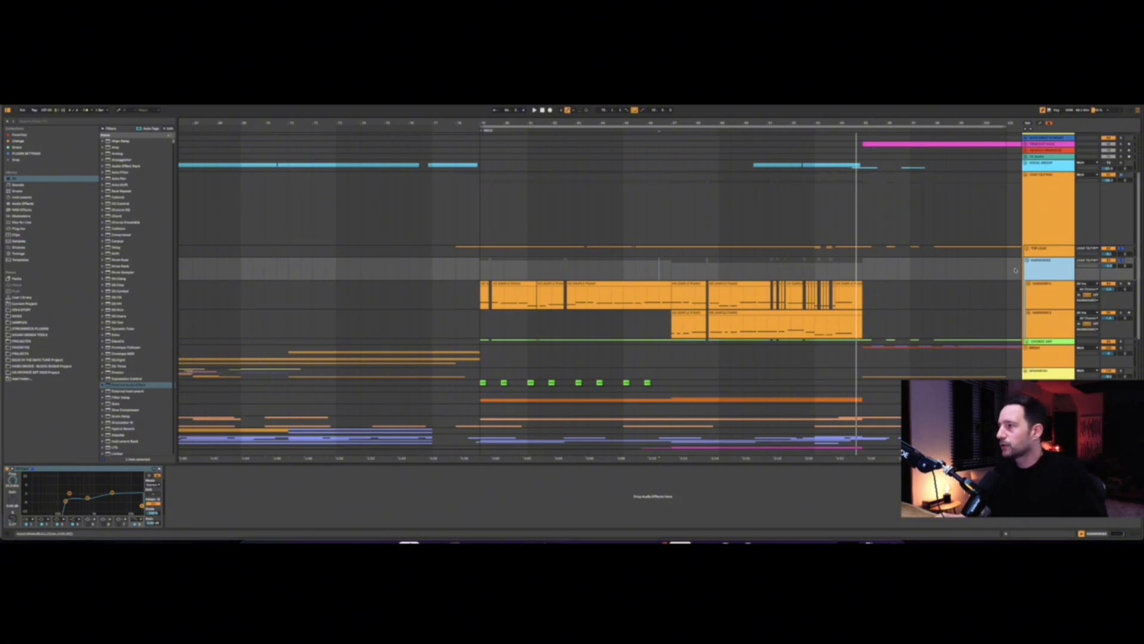
pyautogui.click(1112, 267)
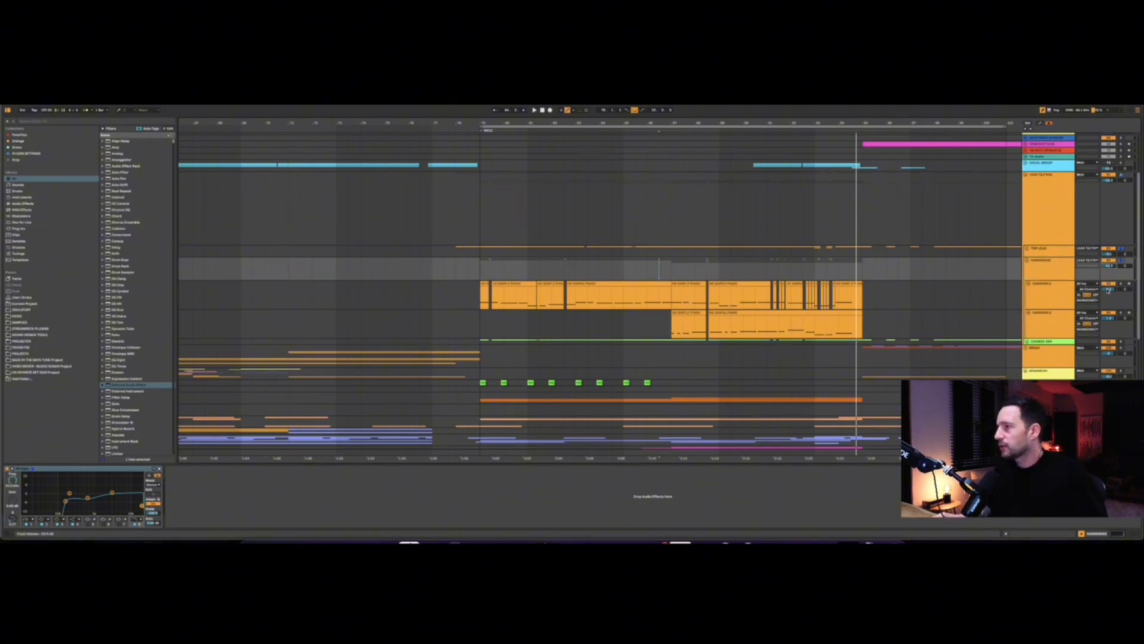
pyautogui.click(1056, 272)
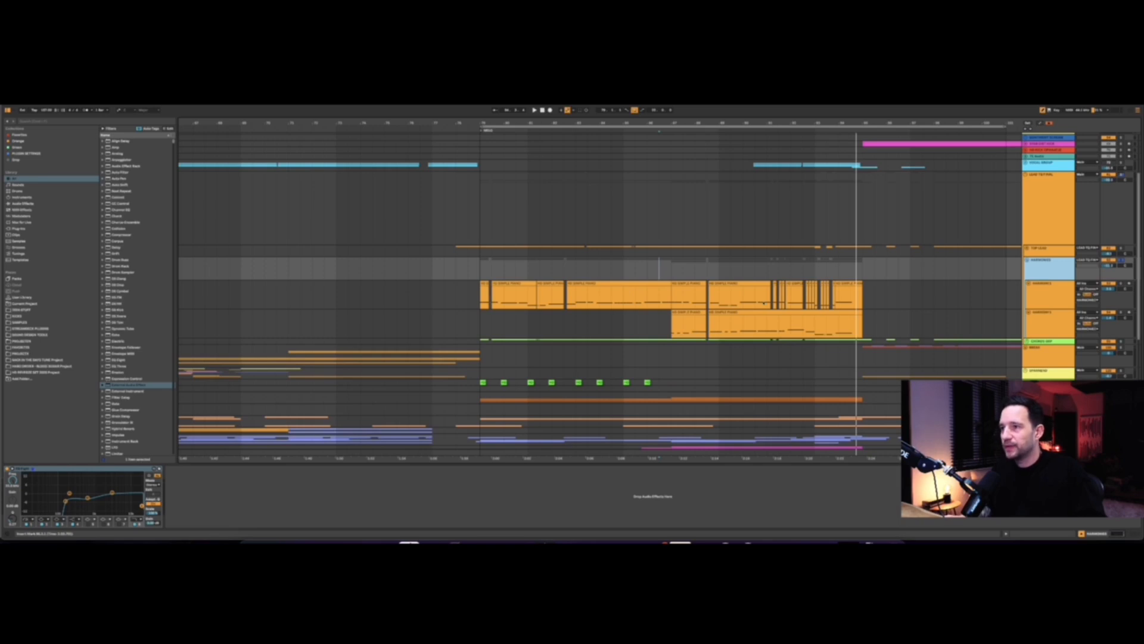
pyautogui.click(1126, 265)
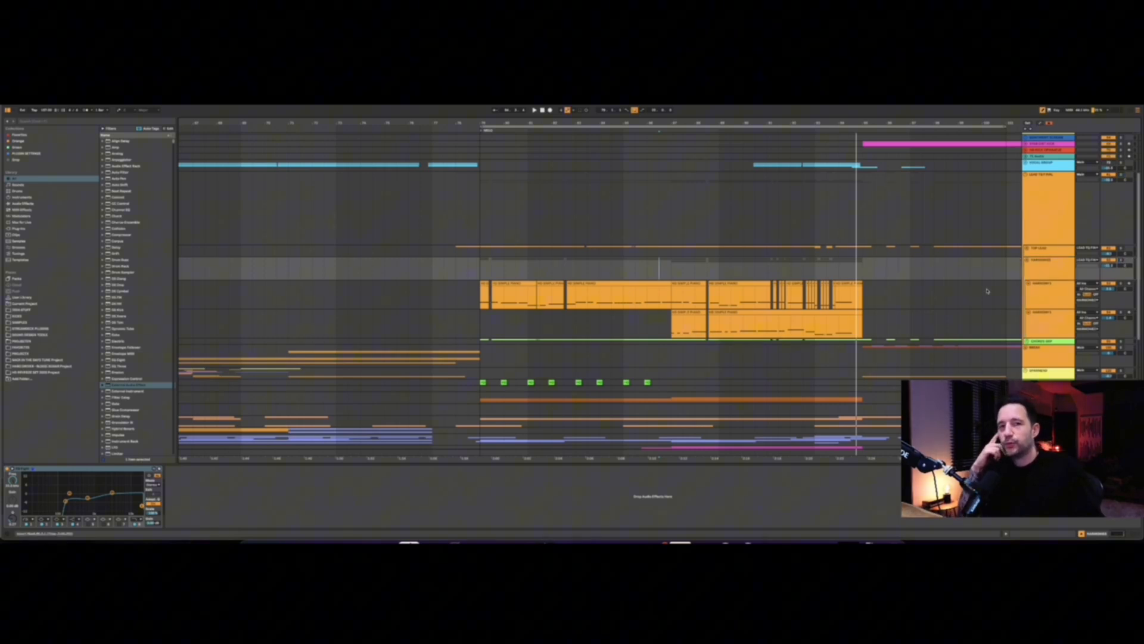
# Unfold the green chords group and select it to show its effects chain
pyautogui.click(1026, 342)
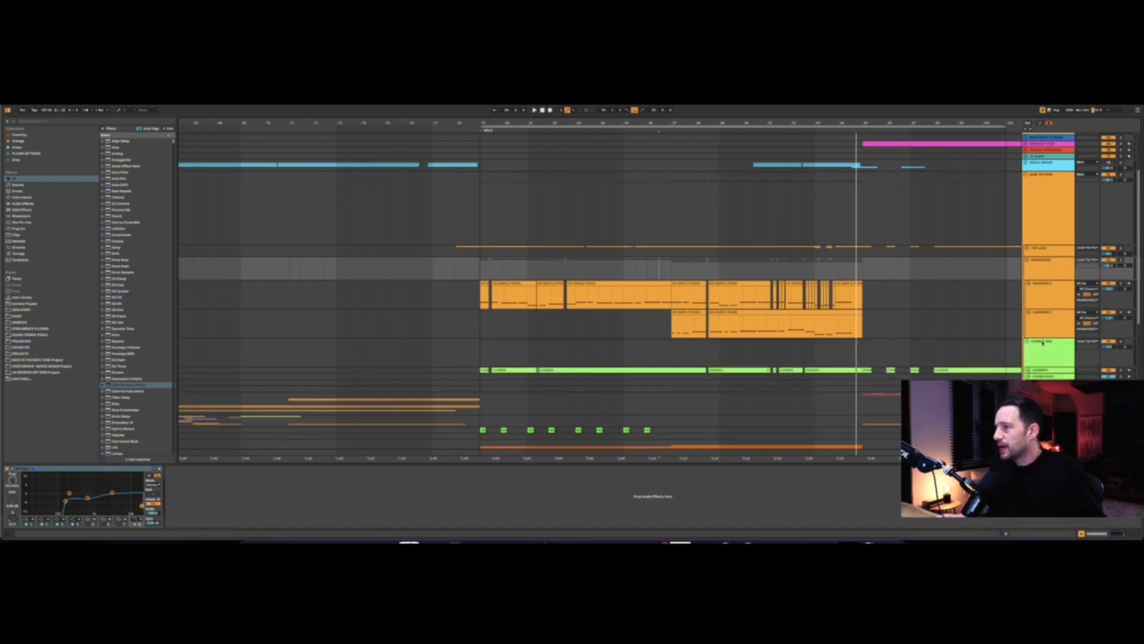
pyautogui.click(1047, 343)
pyautogui.scroll(-3, 881, 377)
pyautogui.scroll(2, 845, 369)
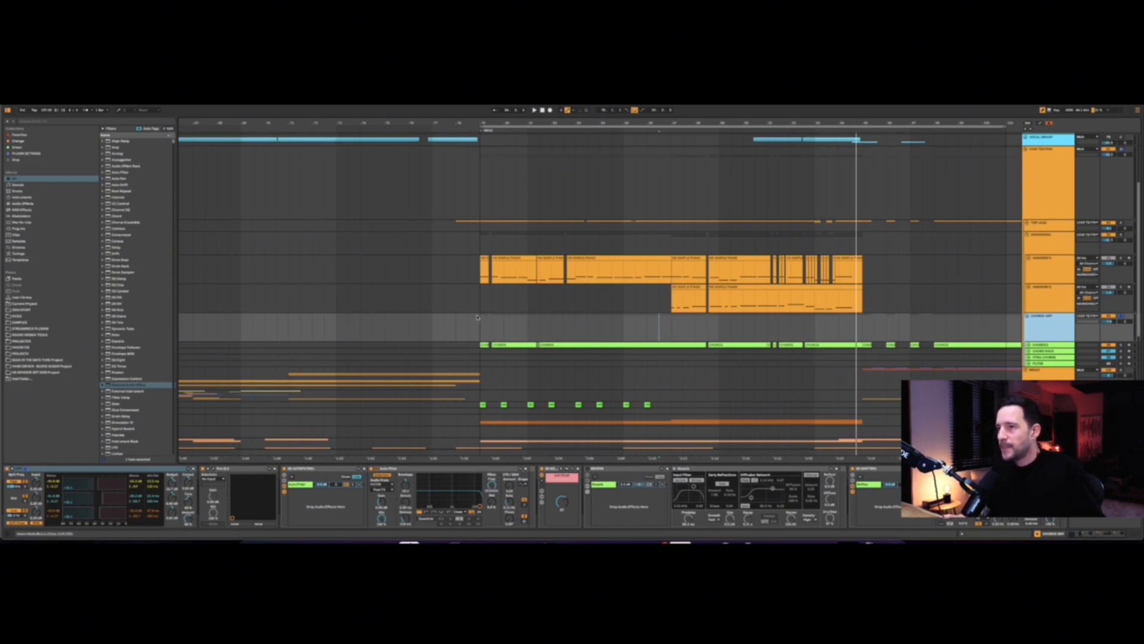
# Expand the tracks inside the chords group and play the group back from the start of the drop
pyautogui.click(486, 332)
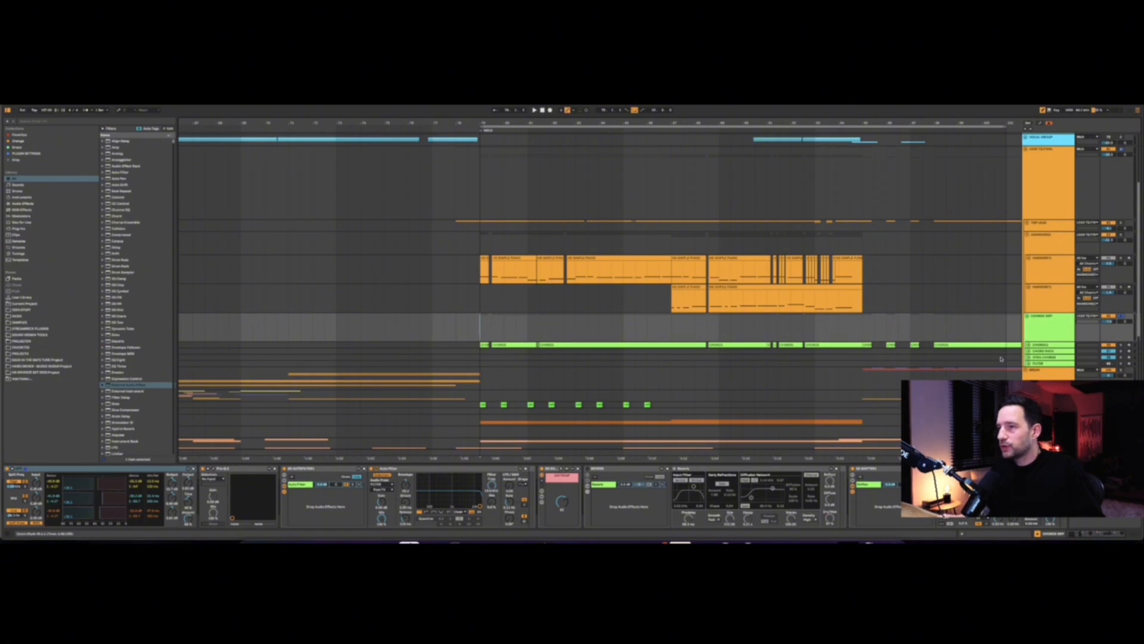
pyautogui.keyDown('alt'); pyautogui.click(1027, 345); pyautogui.keyUp('alt')
pyautogui.scroll(-2, 496, 281)
pyautogui.press('space')
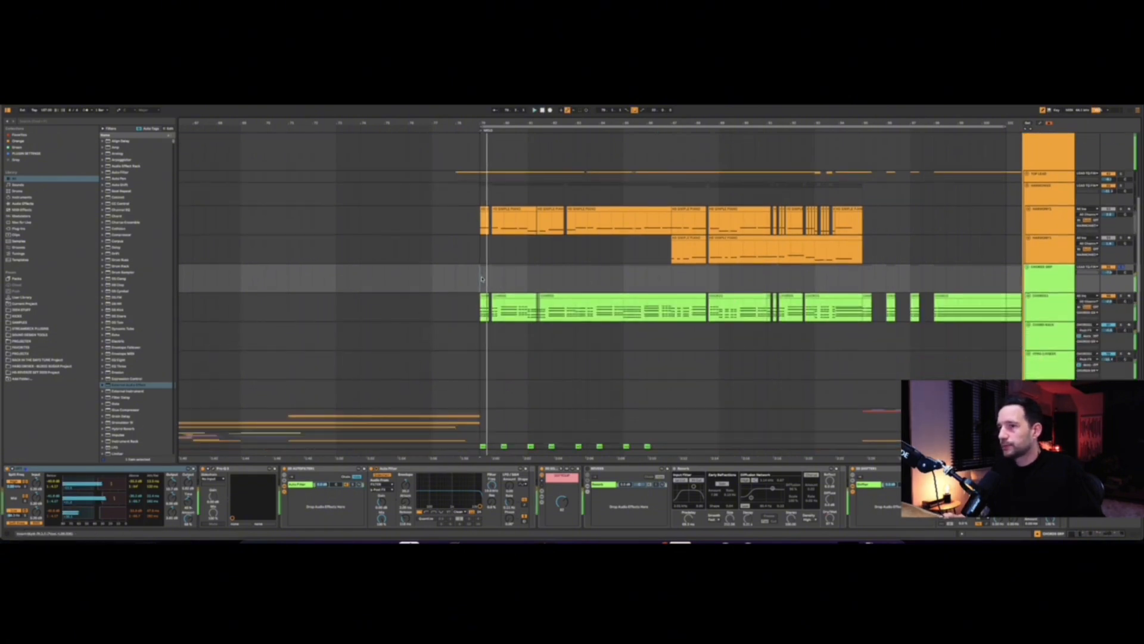
pyautogui.scroll(-3, 485, 277)
pyautogui.scroll(-1, 485, 277)
pyautogui.scroll(1, 537, 277)
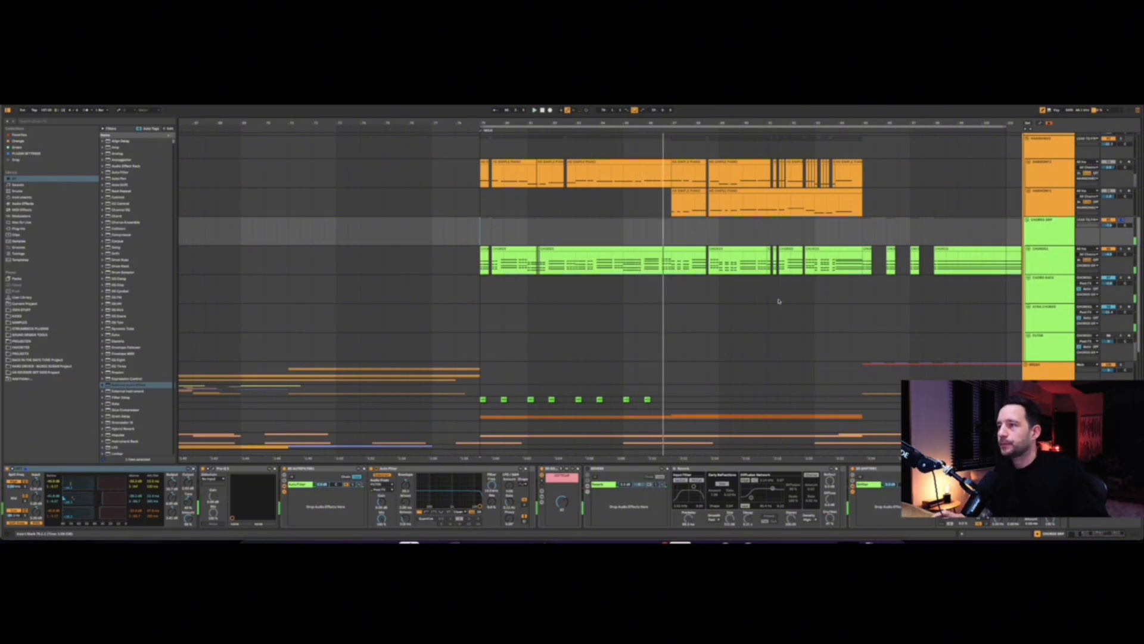
# Select the chords MIDI track and examine the chains of its instrument rack
pyautogui.press('Down')
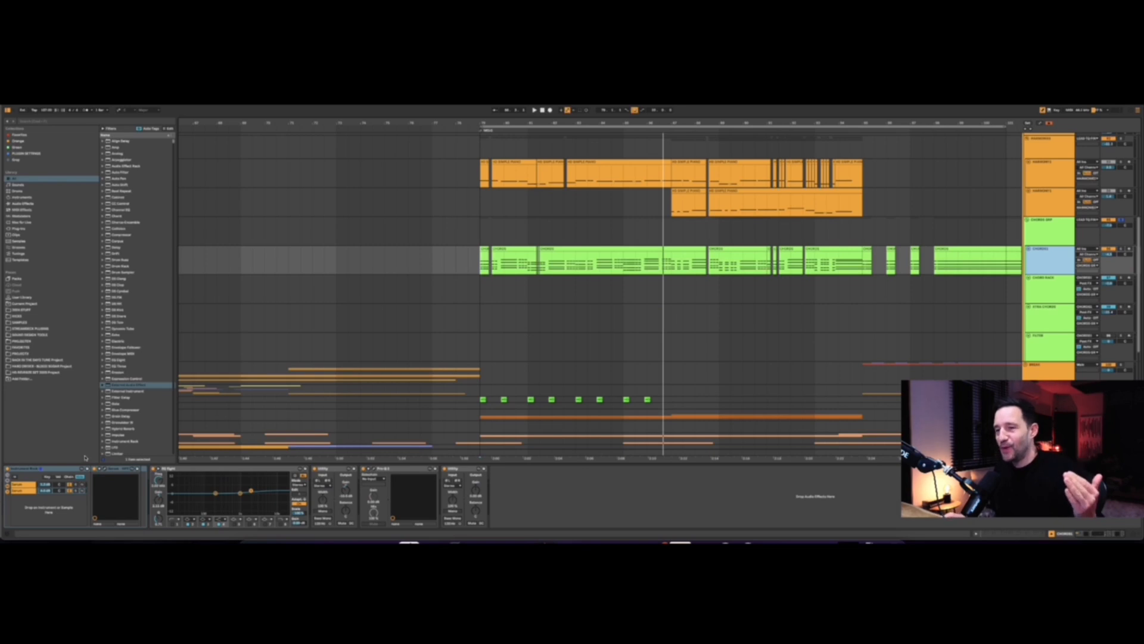
pyautogui.click(62, 485)
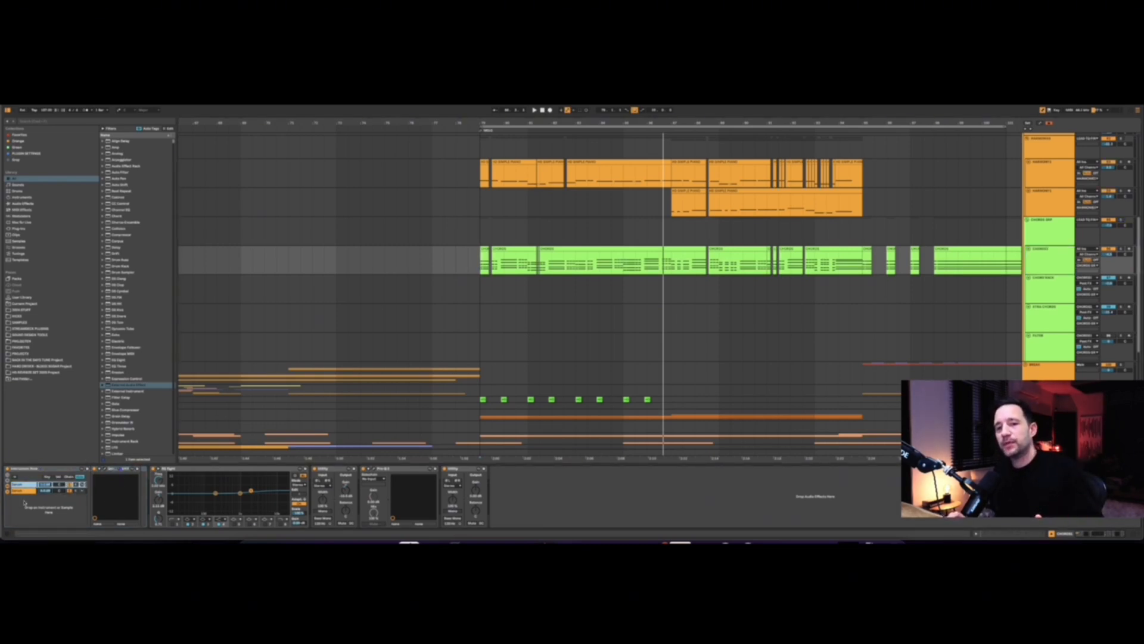
pyautogui.click(40, 470)
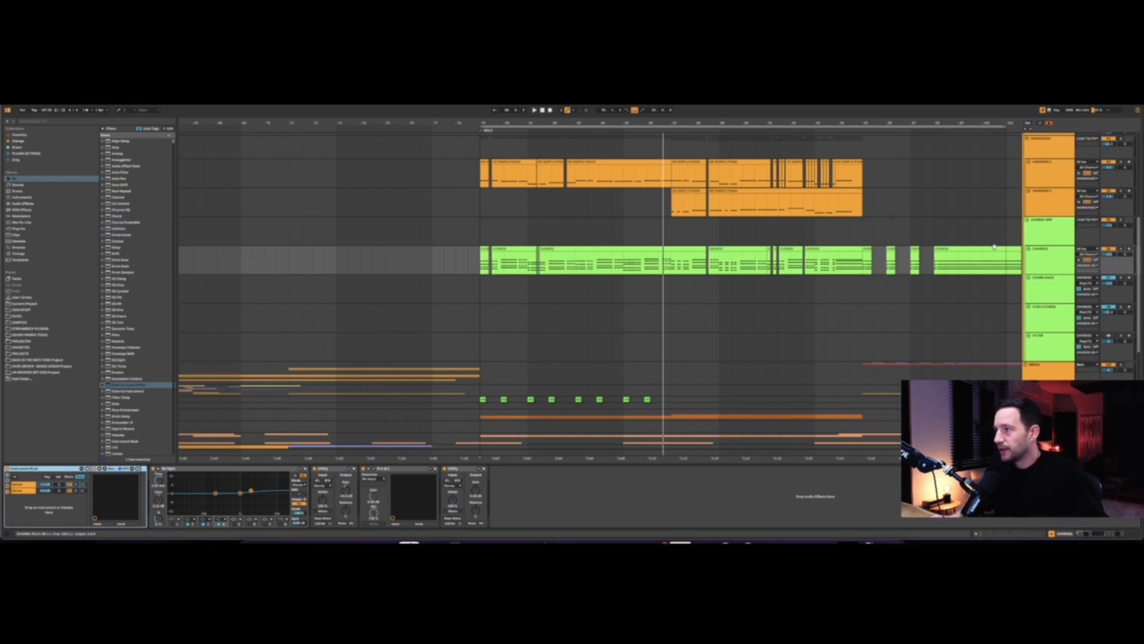
# Audition the first chain of the chords track's instrument rack from the start of the drop
pyautogui.click(1043, 257)
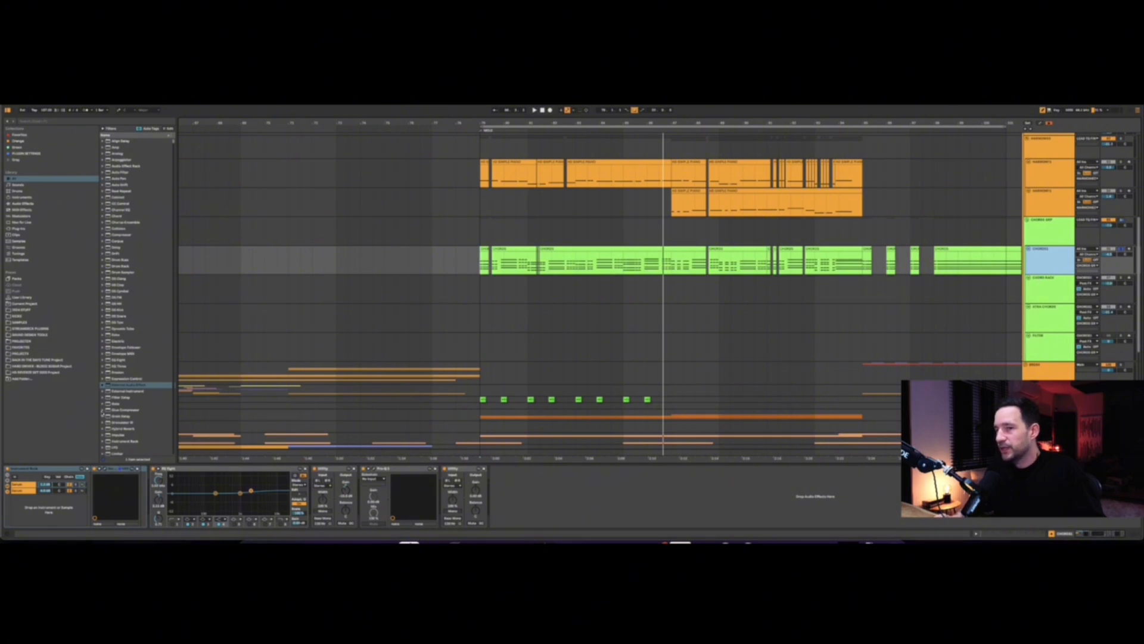
pyautogui.click(42, 470)
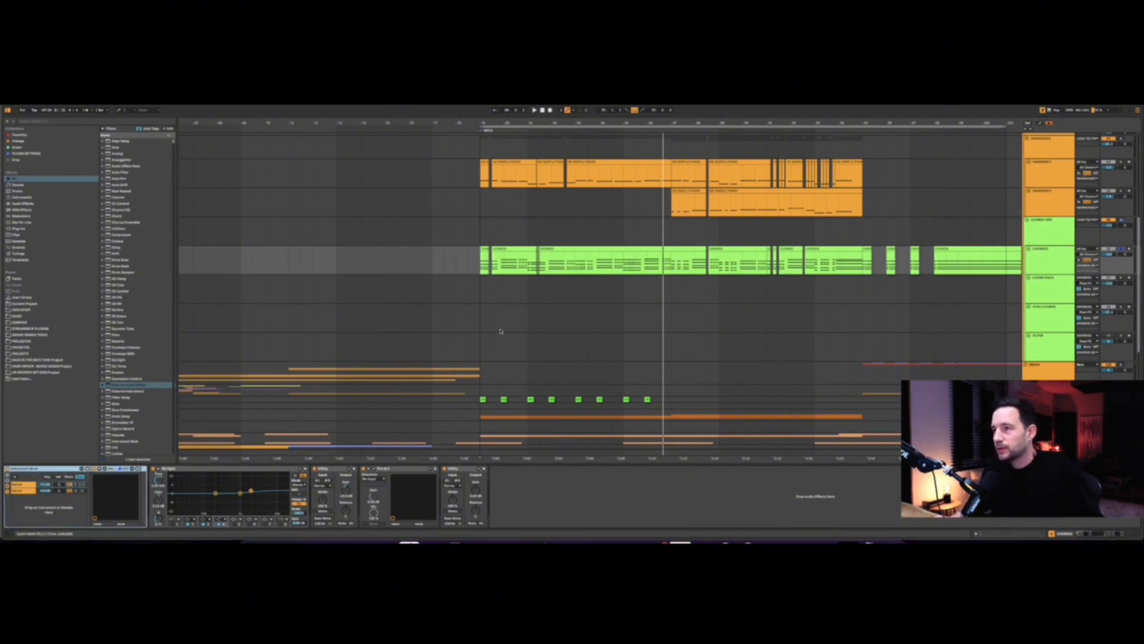
pyautogui.press('space')
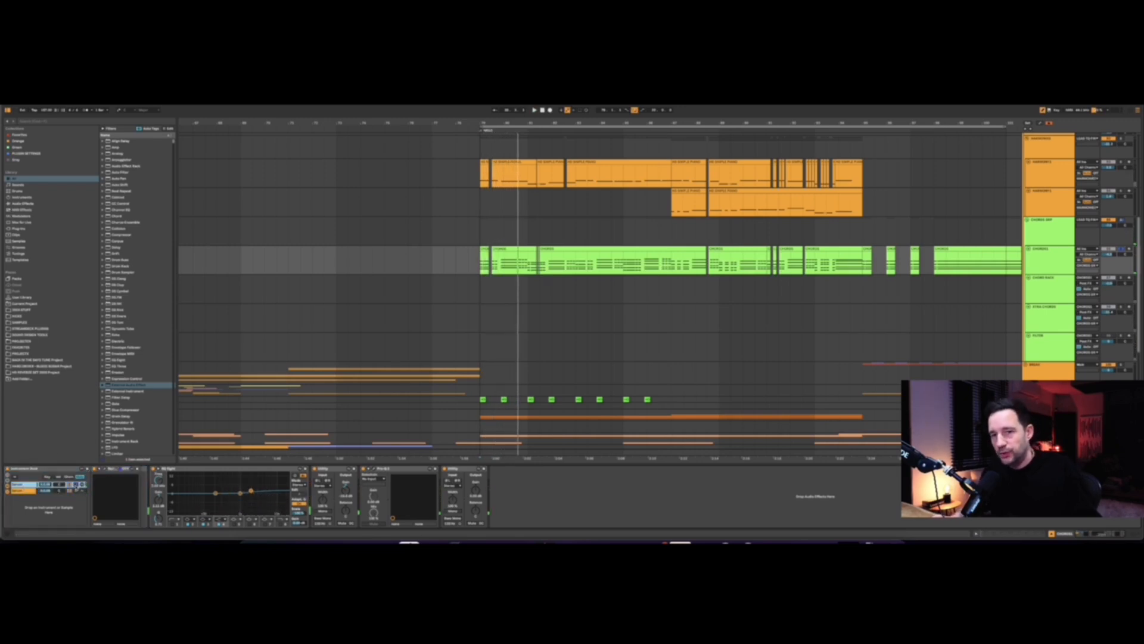
pyautogui.press('space')
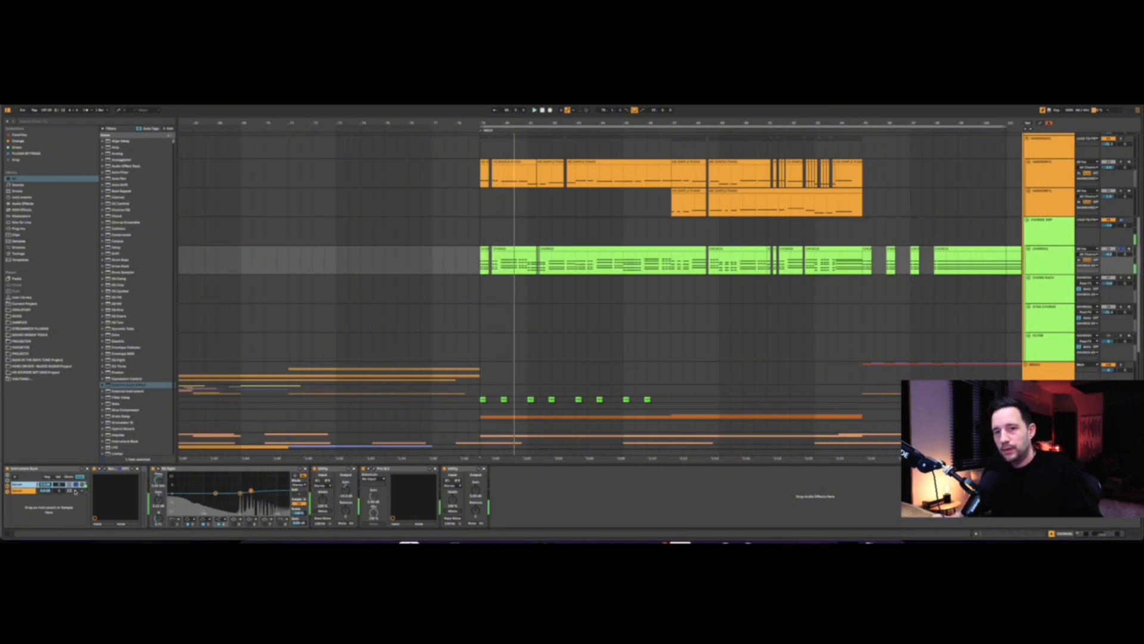
# Audition the second chain of the chords rack and open its Serum patch
pyautogui.click(81, 491)
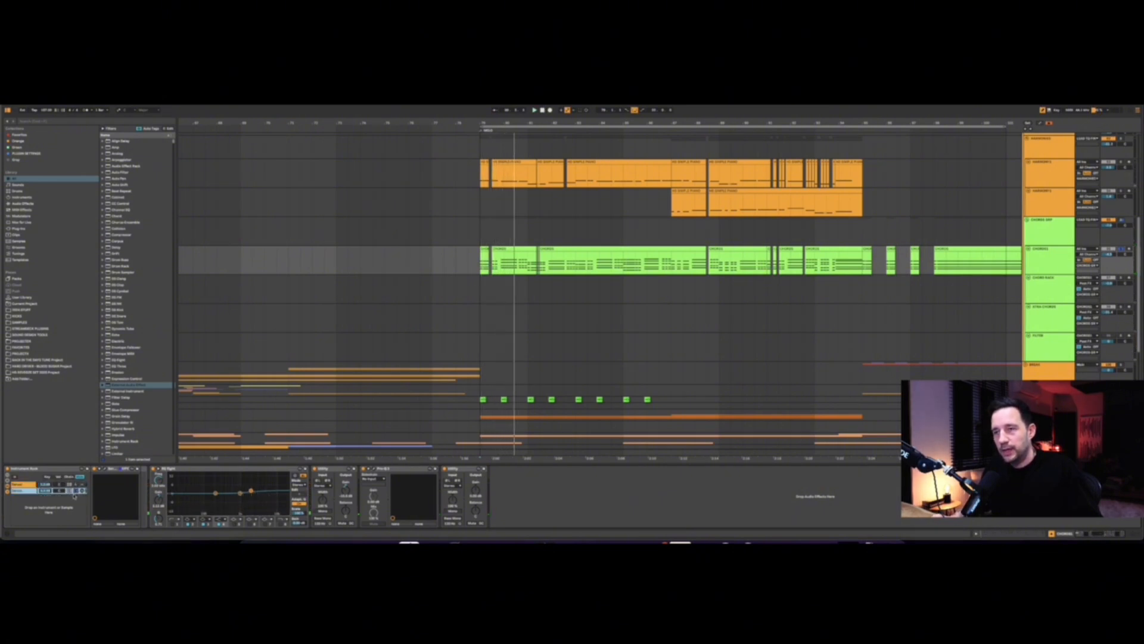
pyautogui.press('space')
pyautogui.press('space')
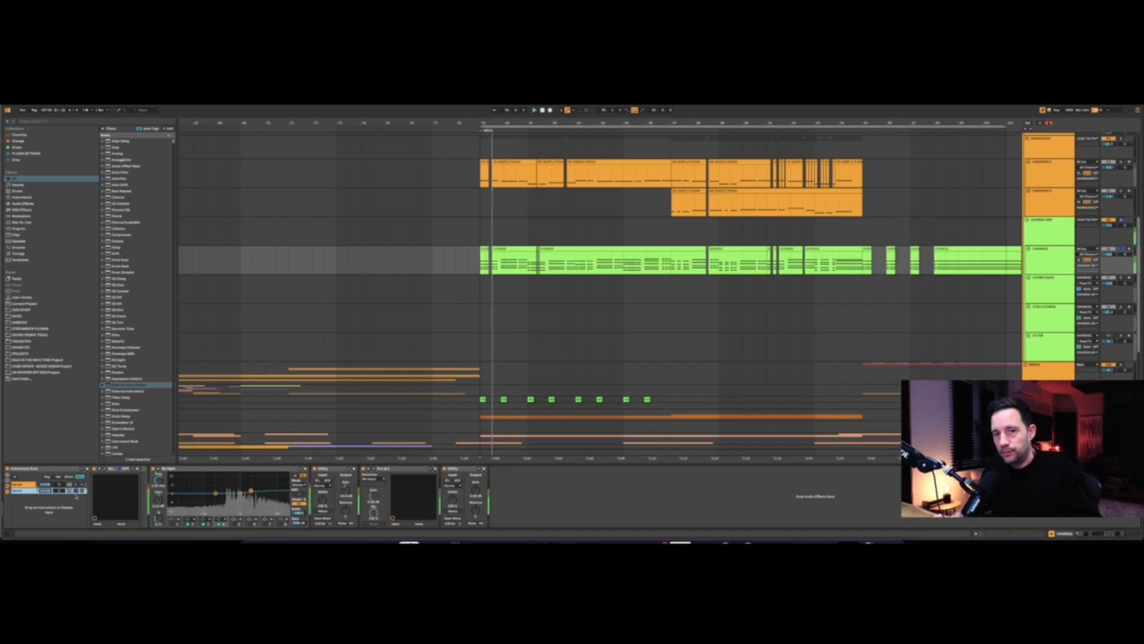
pyautogui.press('space')
pyautogui.click(75, 492)
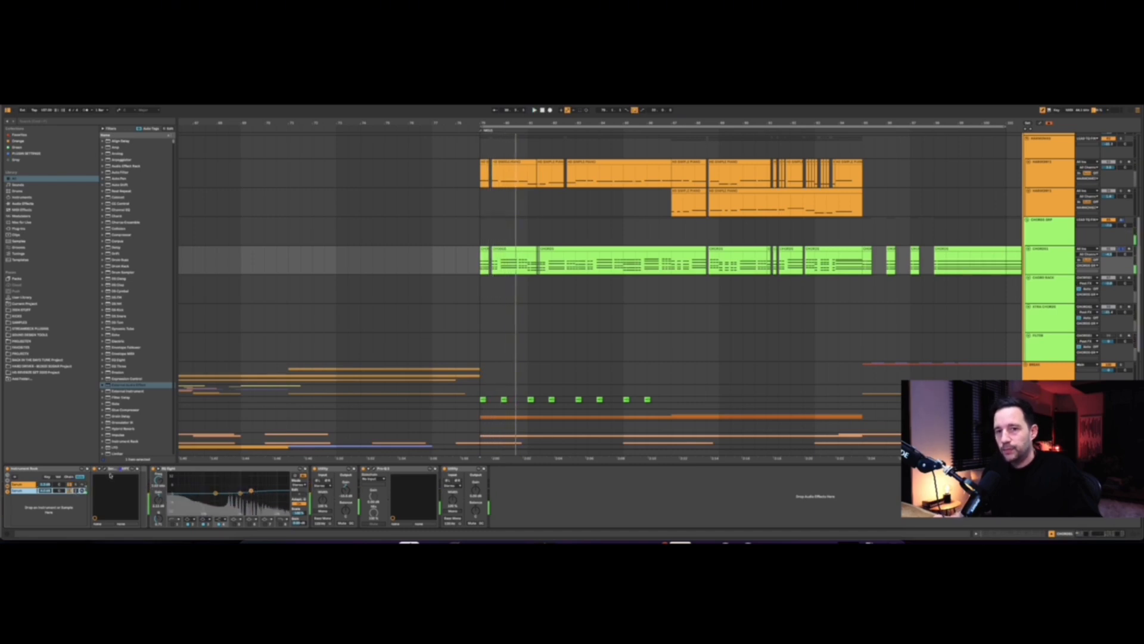
pyautogui.click(106, 468)
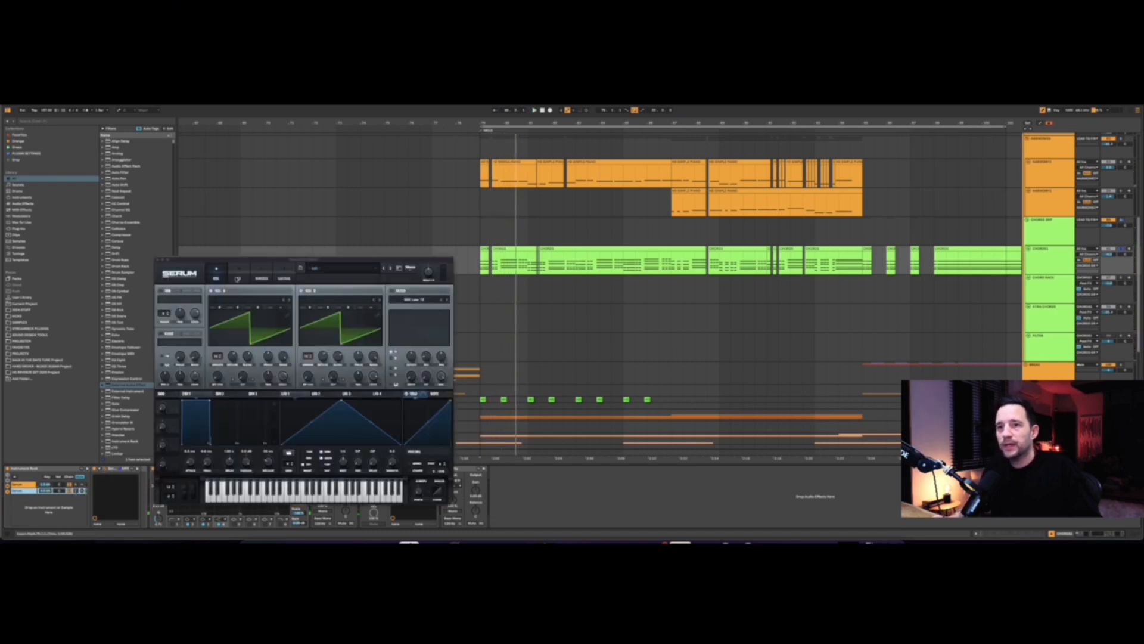
# Compare the Serum patches of the chords rack's two chains side by side, and close both synth windows
pyautogui.moveTo(258, 259); pyautogui.dragTo(328, 220)
pyautogui.click(29, 484)
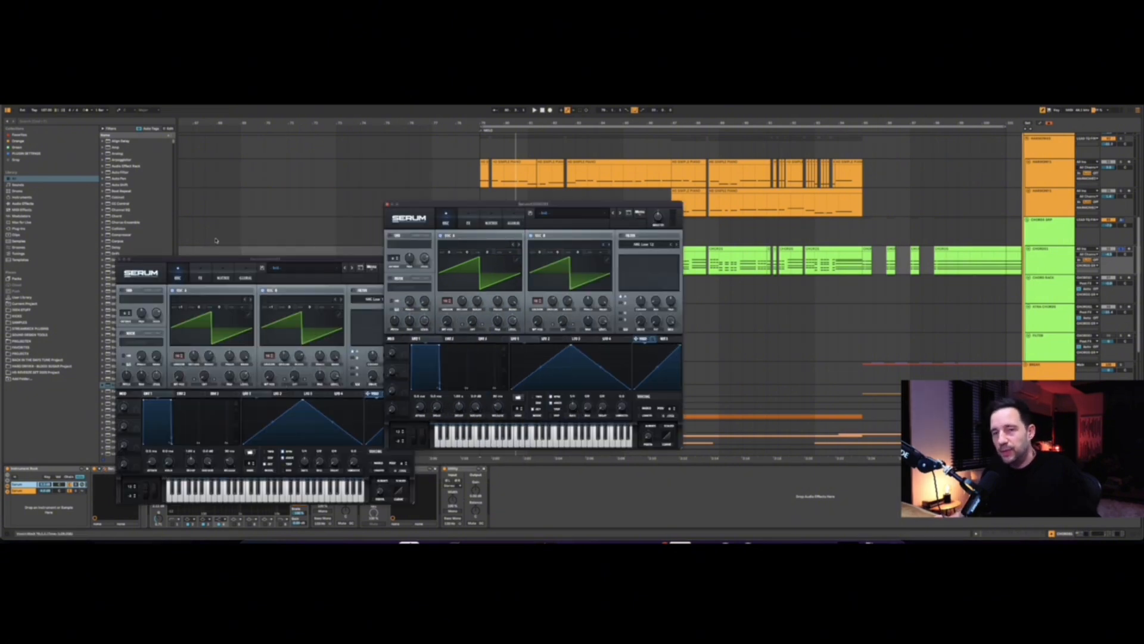
pyautogui.click(119, 261)
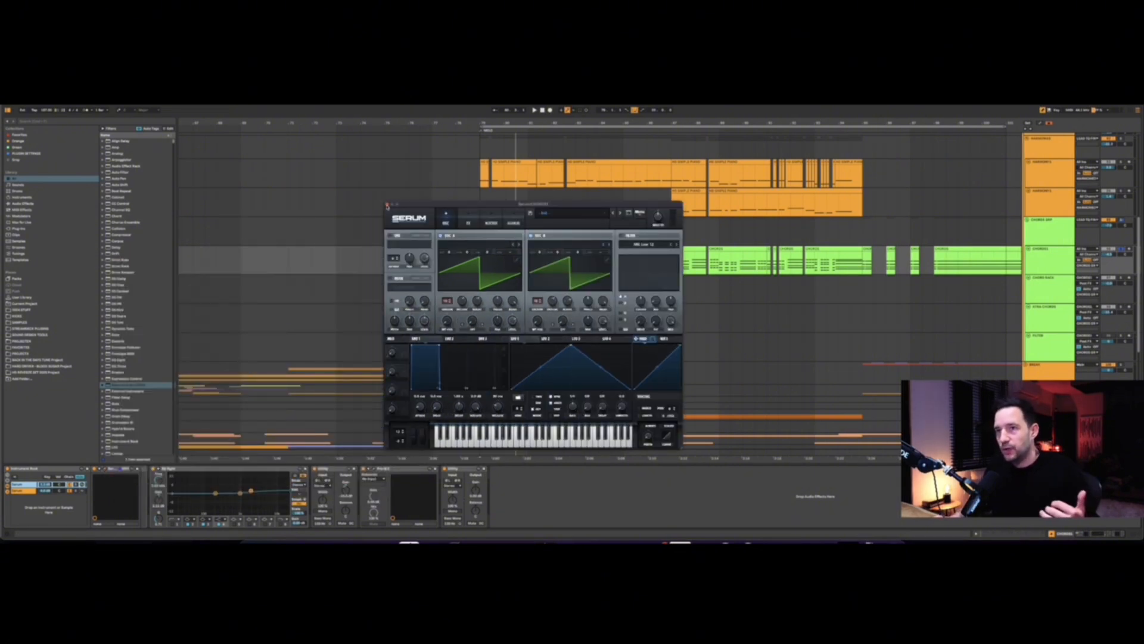
pyautogui.click(389, 204)
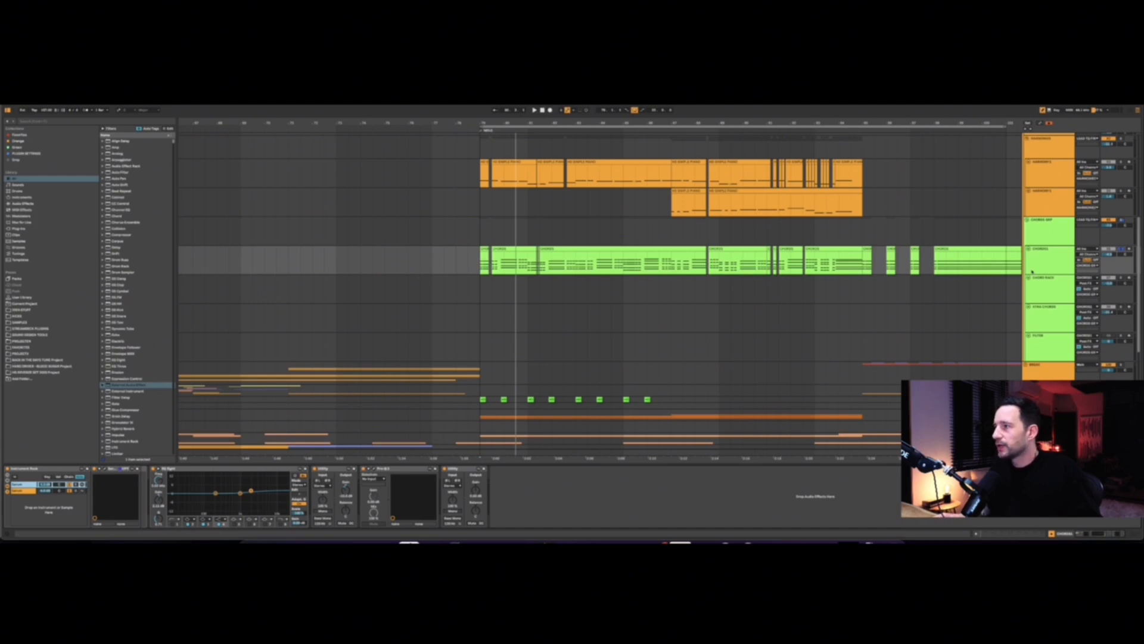
# Select the back chords track and open the Serum and Dune 3 patches in its rack's first two chains
pyautogui.click(1060, 298)
pyautogui.click(22, 484)
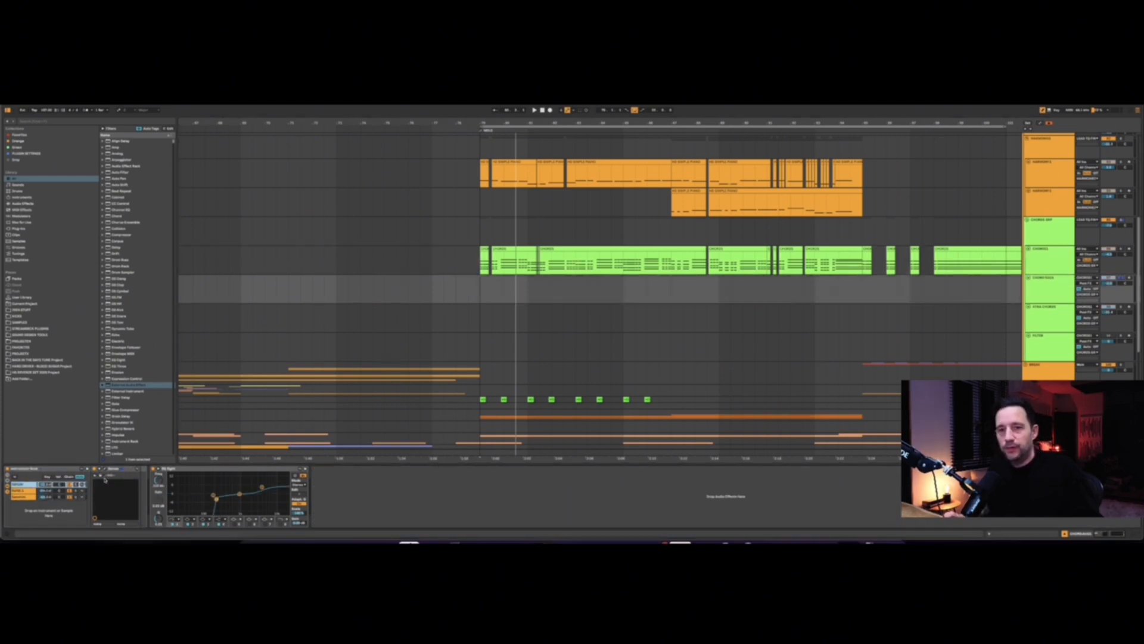
pyautogui.click(110, 476)
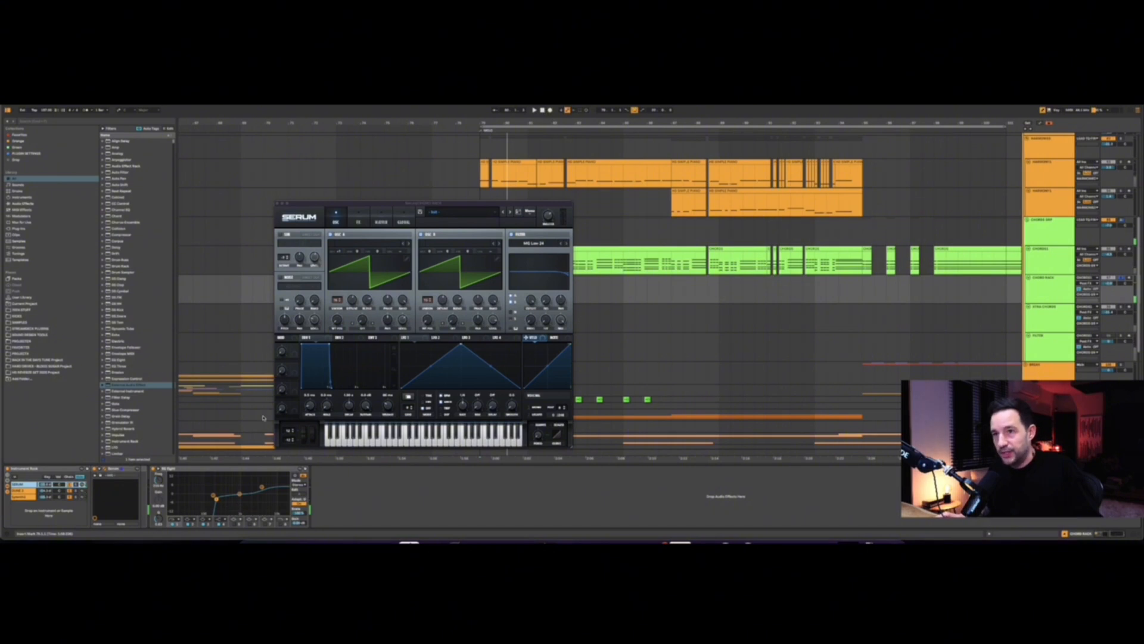
pyautogui.click(21, 490)
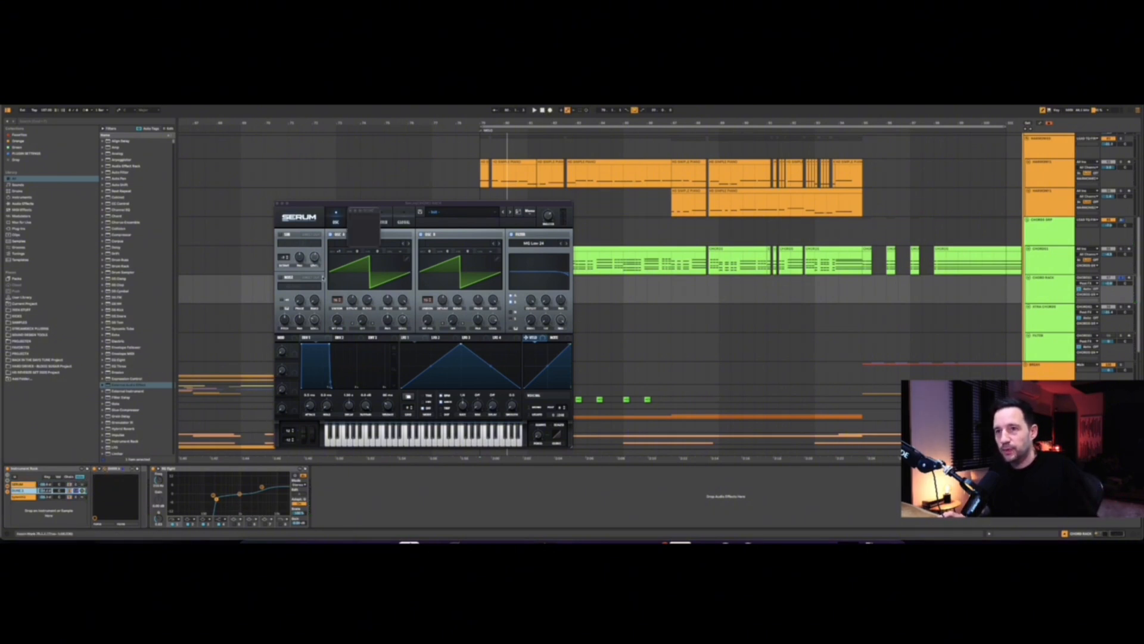
pyautogui.moveTo(372, 212); pyautogui.dragTo(434, 226)
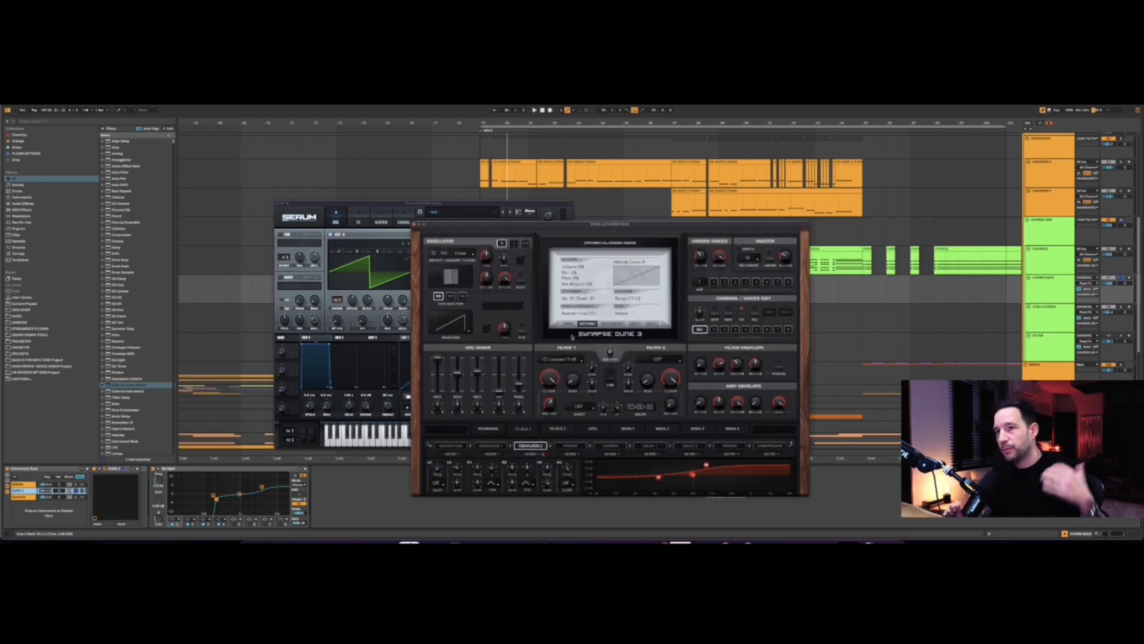
# Play the back chords from the start of the drop and audition the third chain of their rack
pyautogui.press('space')
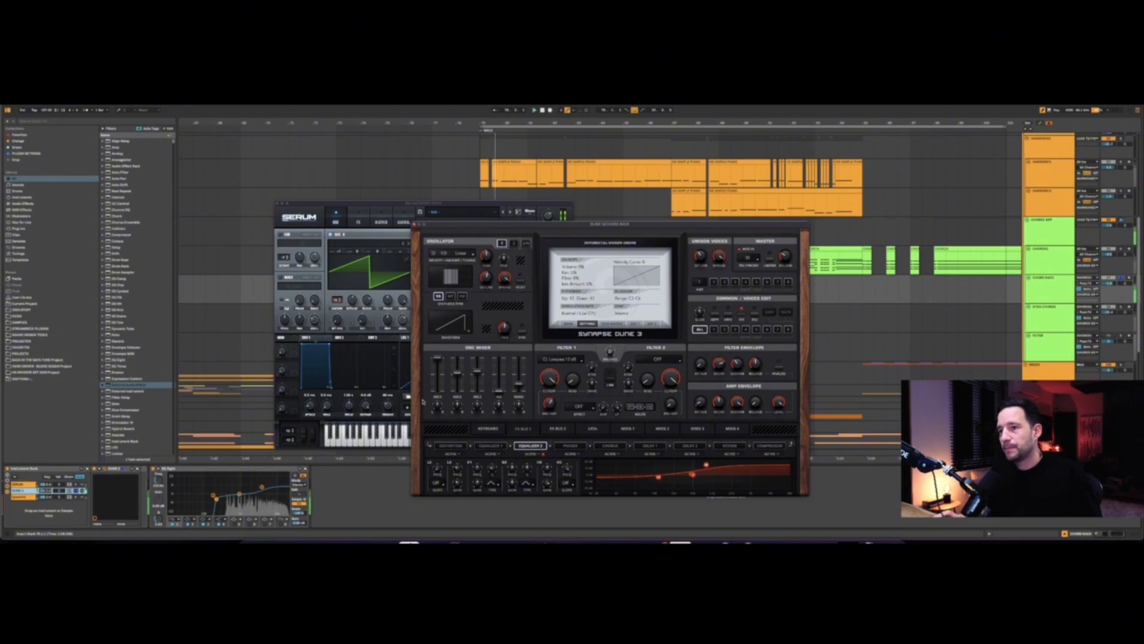
pyautogui.press('space')
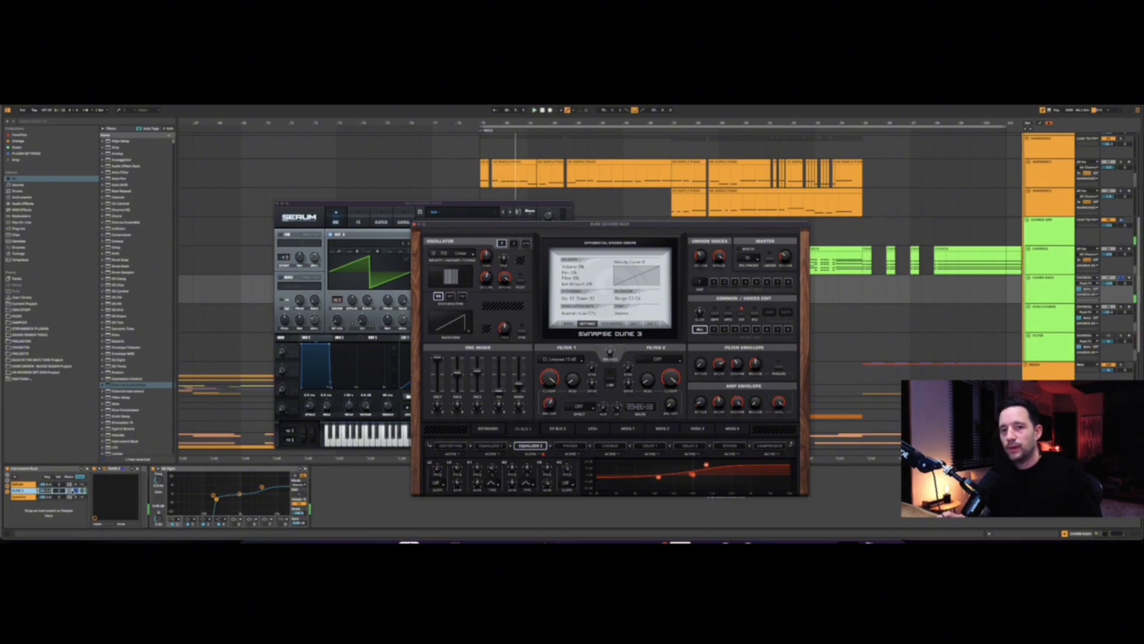
pyautogui.click(76, 497)
pyautogui.press('space')
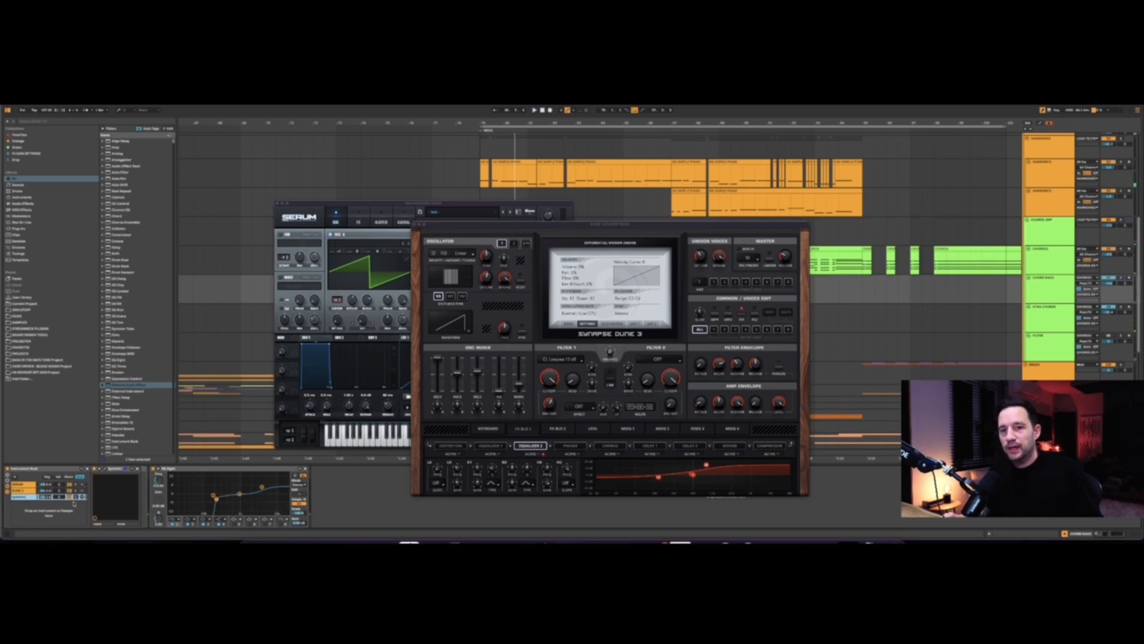
# Select the extra chords track and close the Dune 3 and Serum windows
pyautogui.click(1060, 311)
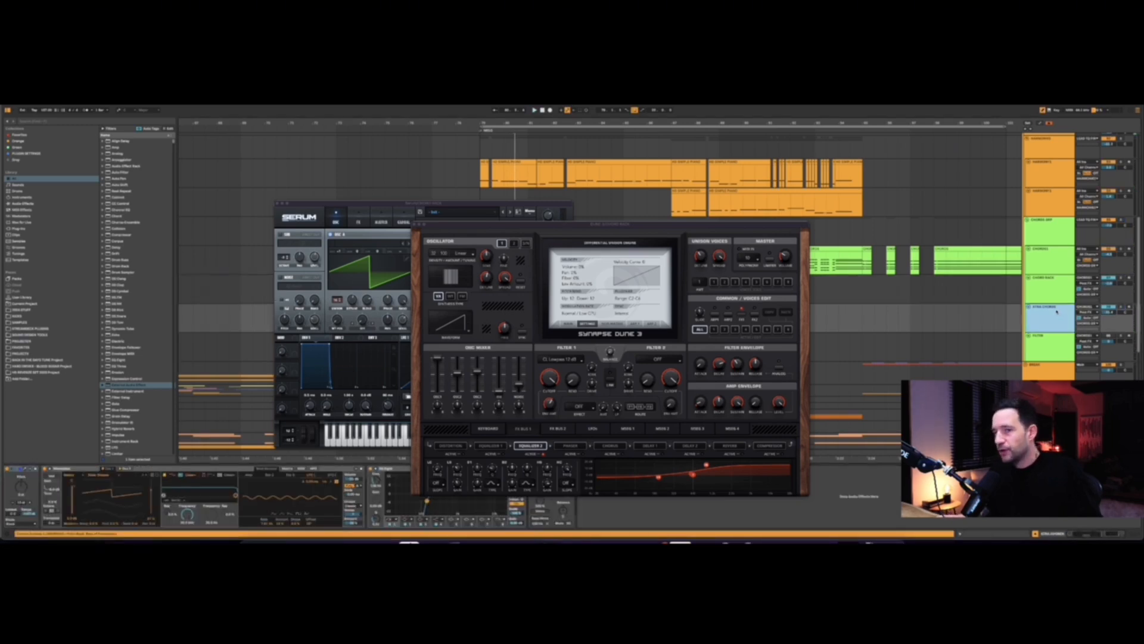
pyautogui.click(416, 224)
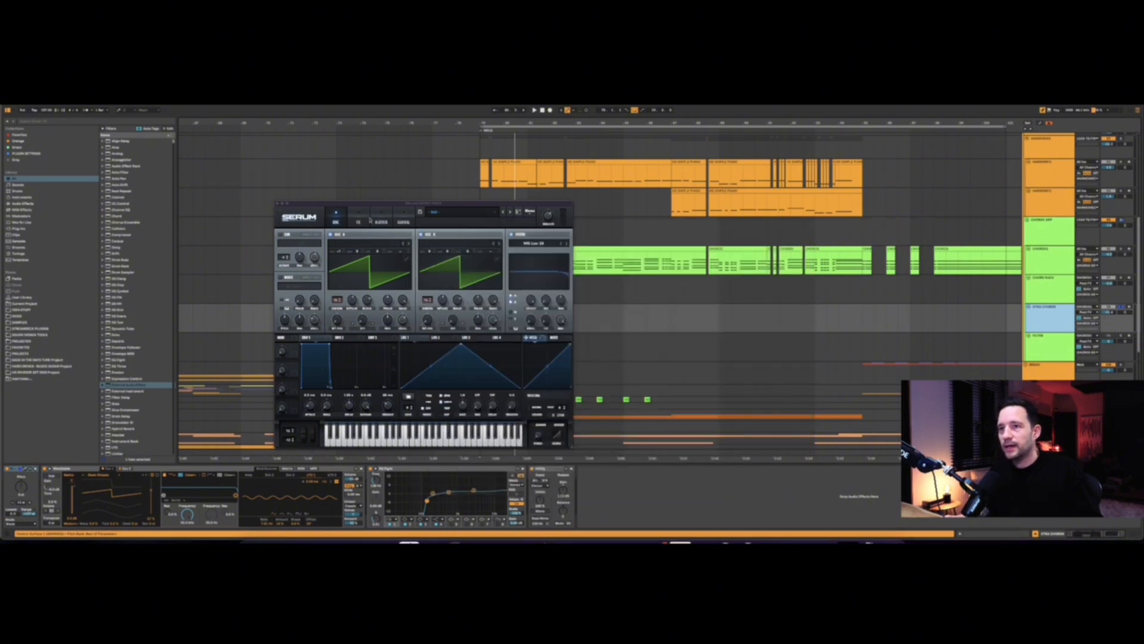
pyautogui.click(278, 203)
# Compare the device chains of the back and extra chords tracks, and play the extra chords from the drop's start
pyautogui.click(1059, 288)
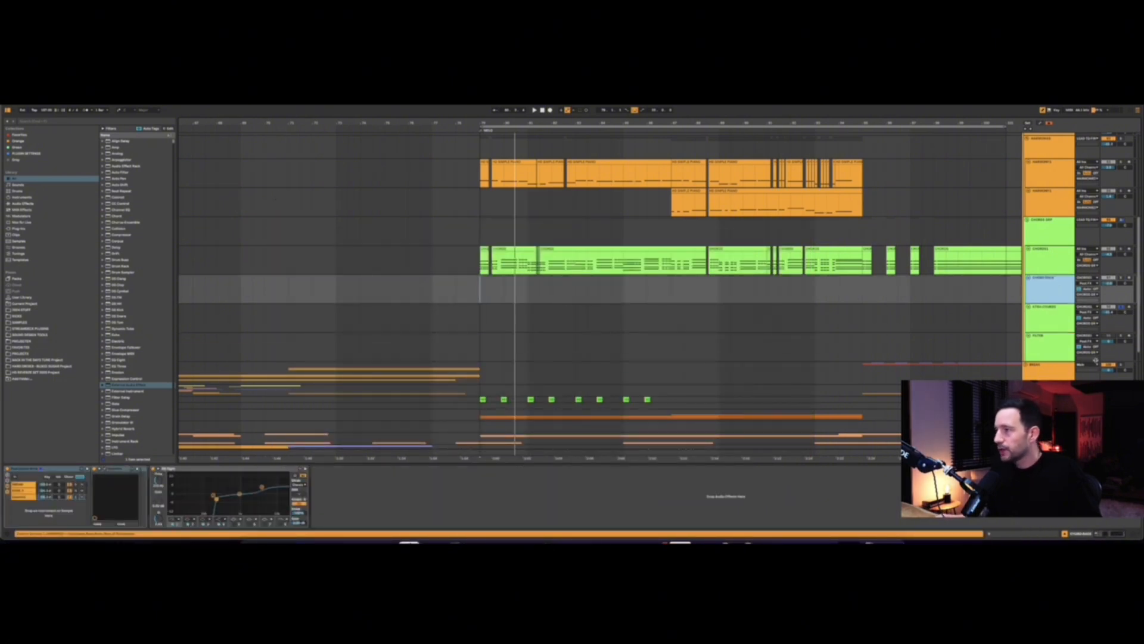
pyautogui.click(1056, 317)
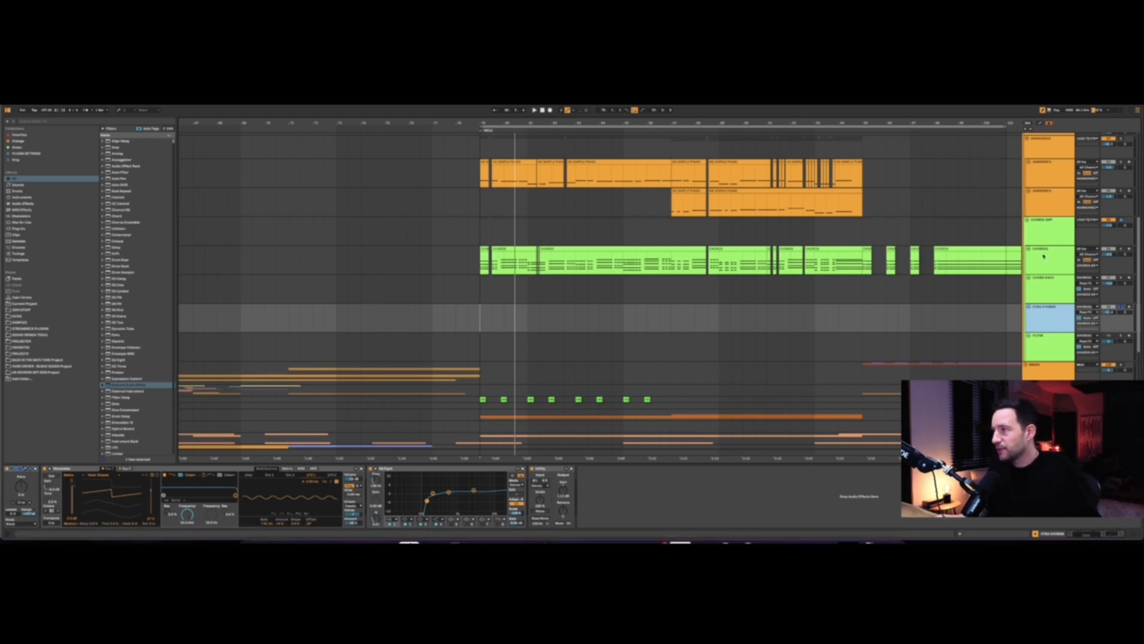
pyautogui.click(1052, 300)
pyautogui.click(1046, 319)
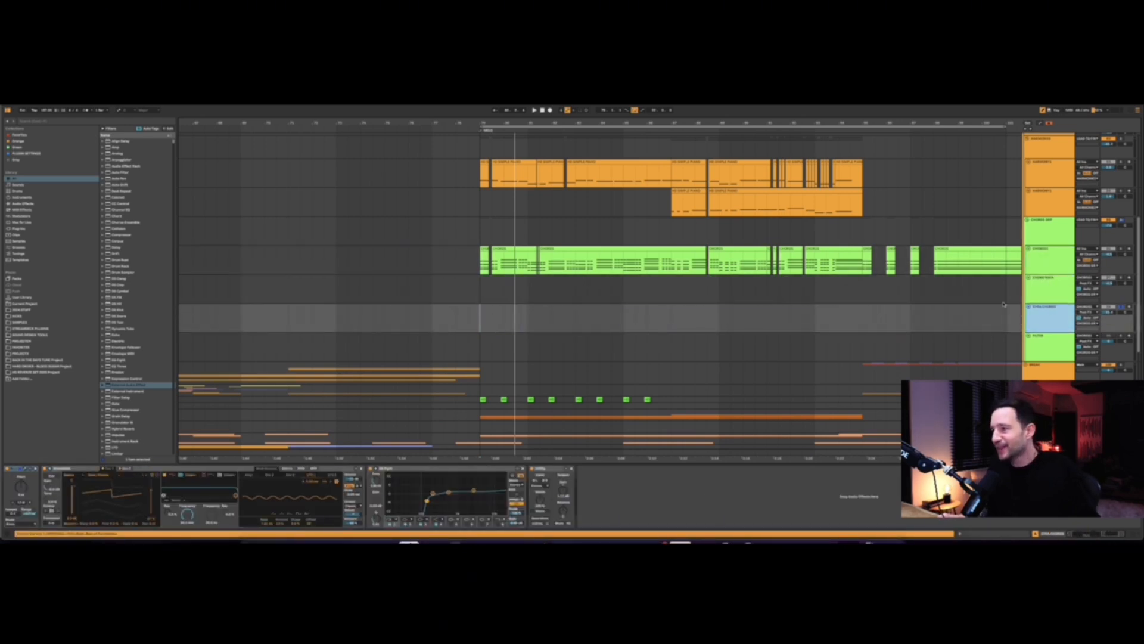
pyautogui.press('space')
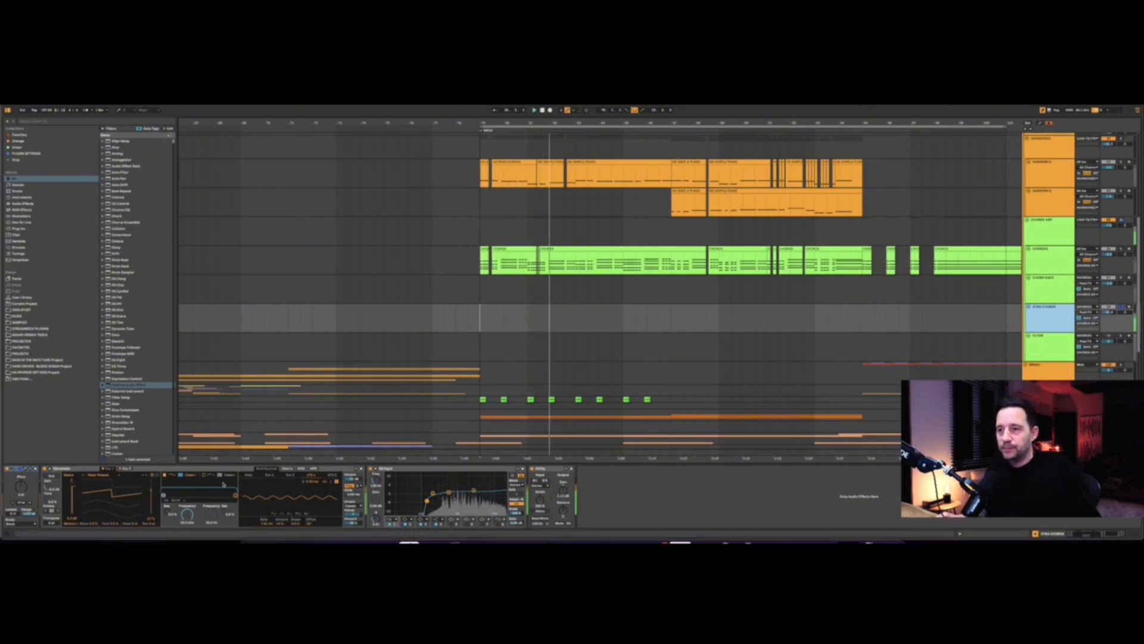
pyautogui.press('space')
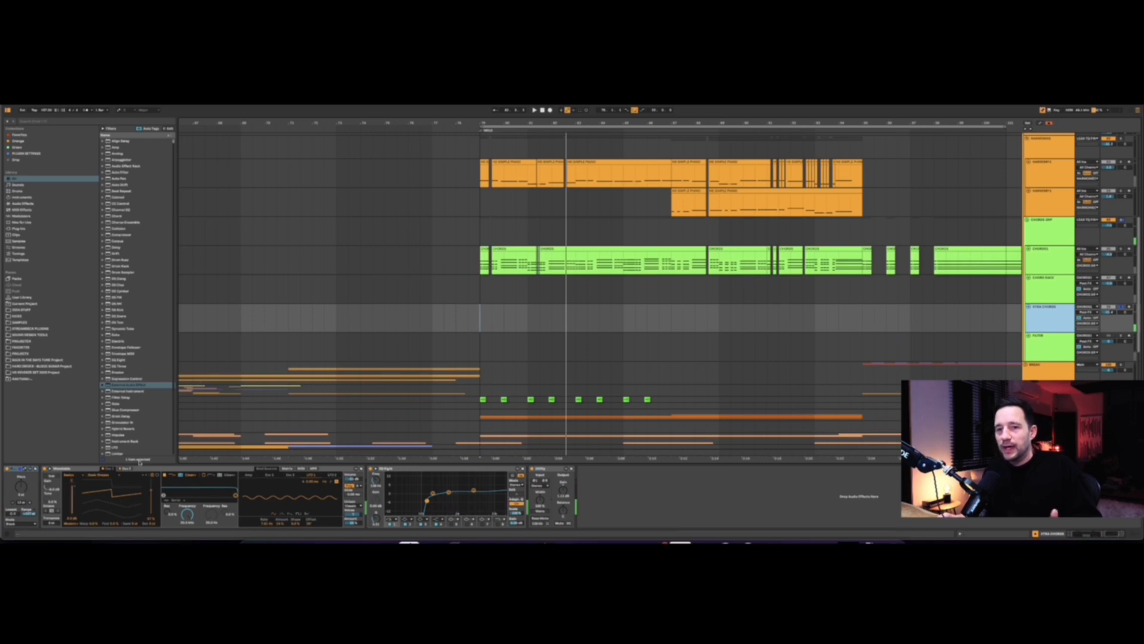
# Expand the extra chords' Wavetable synth to examine its oscillators, envelopes and modulation matrix, and hide the device view
pyautogui.click(53, 471)
pyautogui.click(50, 469)
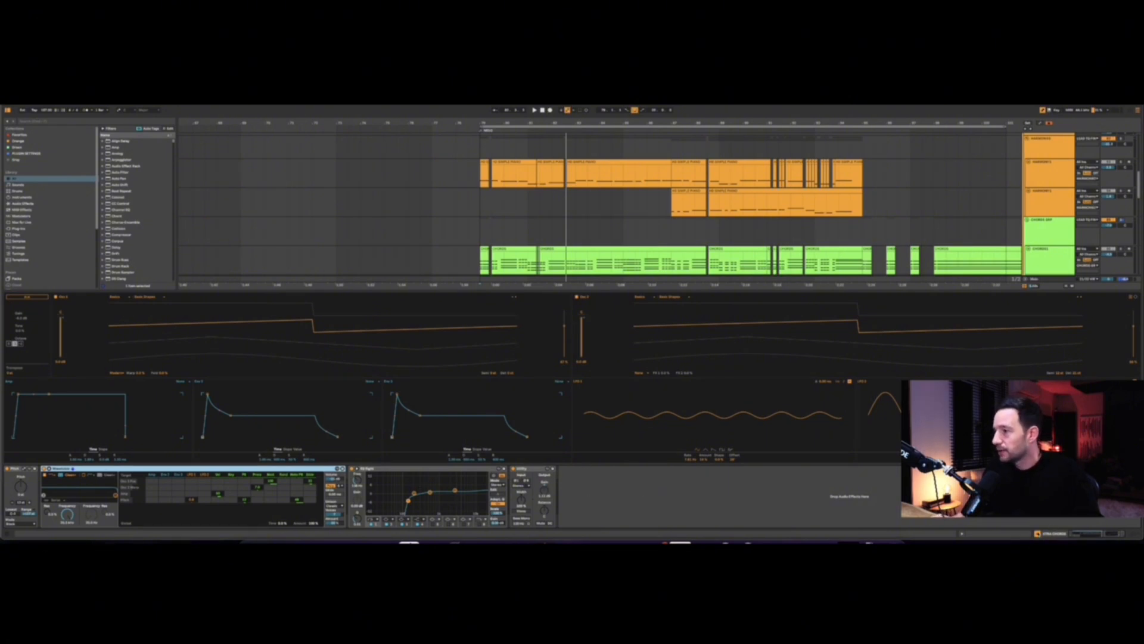
pyautogui.click(793, 505)
pyautogui.press('super+alt+l')
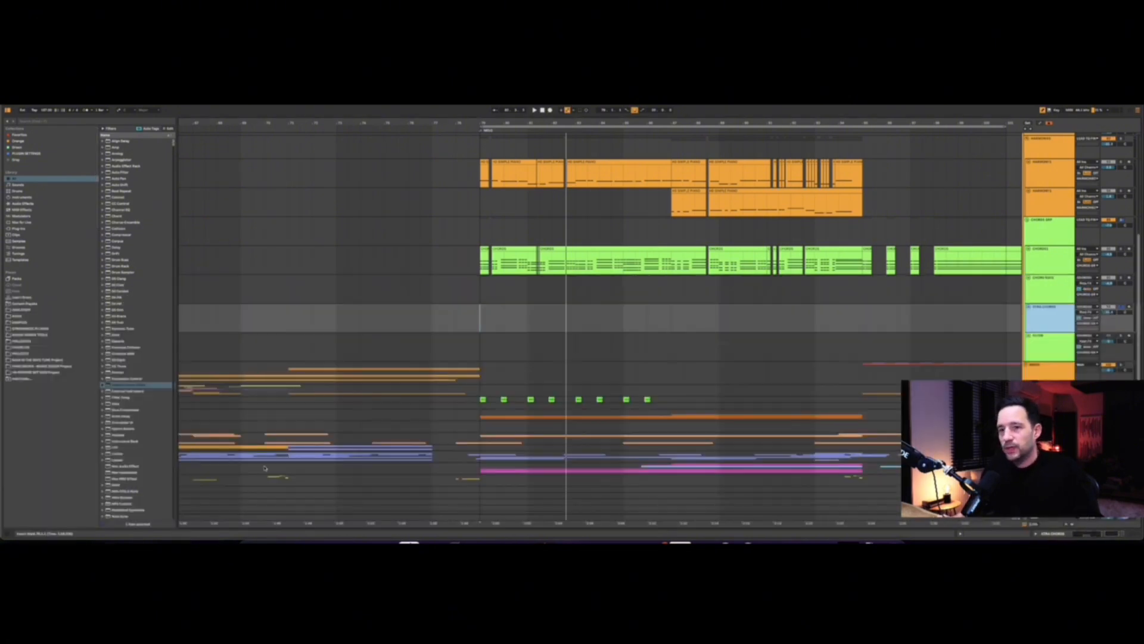
# Show the chords group's effect chain and play the group while examining its OTT multiband compression
pyautogui.click(1050, 292)
pyautogui.click(1049, 233)
pyautogui.press('super+alt+l')
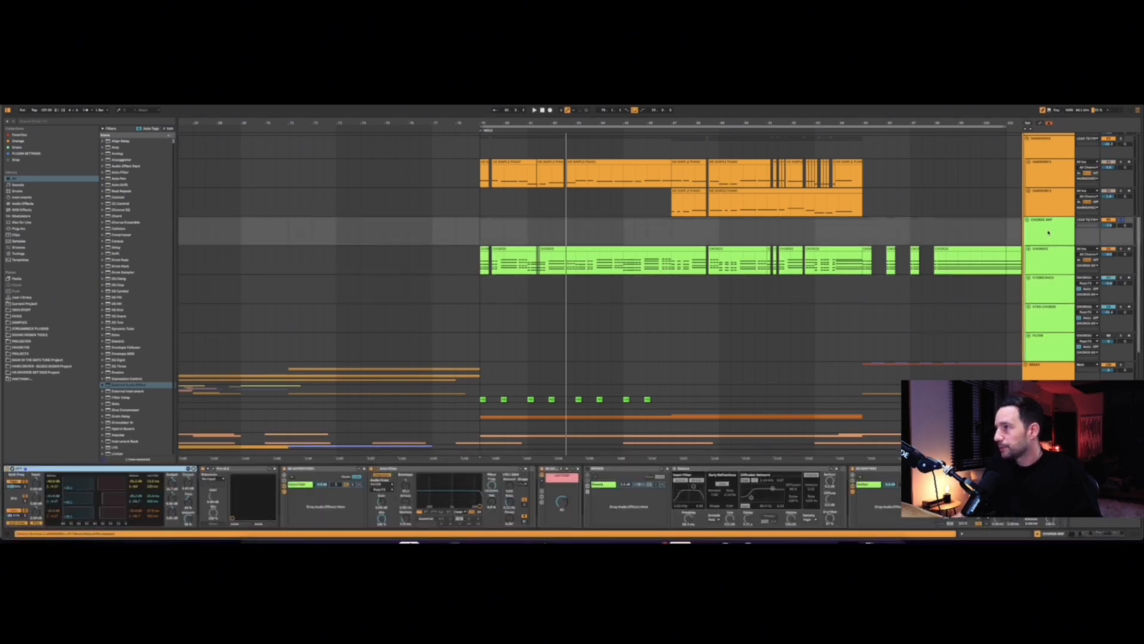
pyautogui.click(1048, 233)
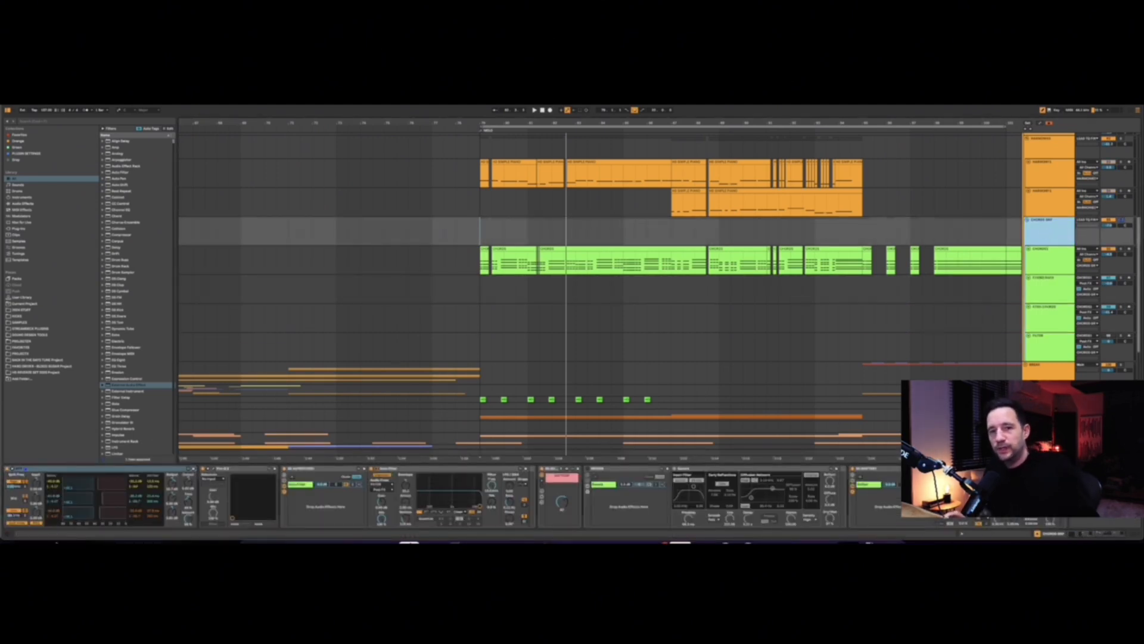
pyautogui.press('space')
pyautogui.click(169, 469)
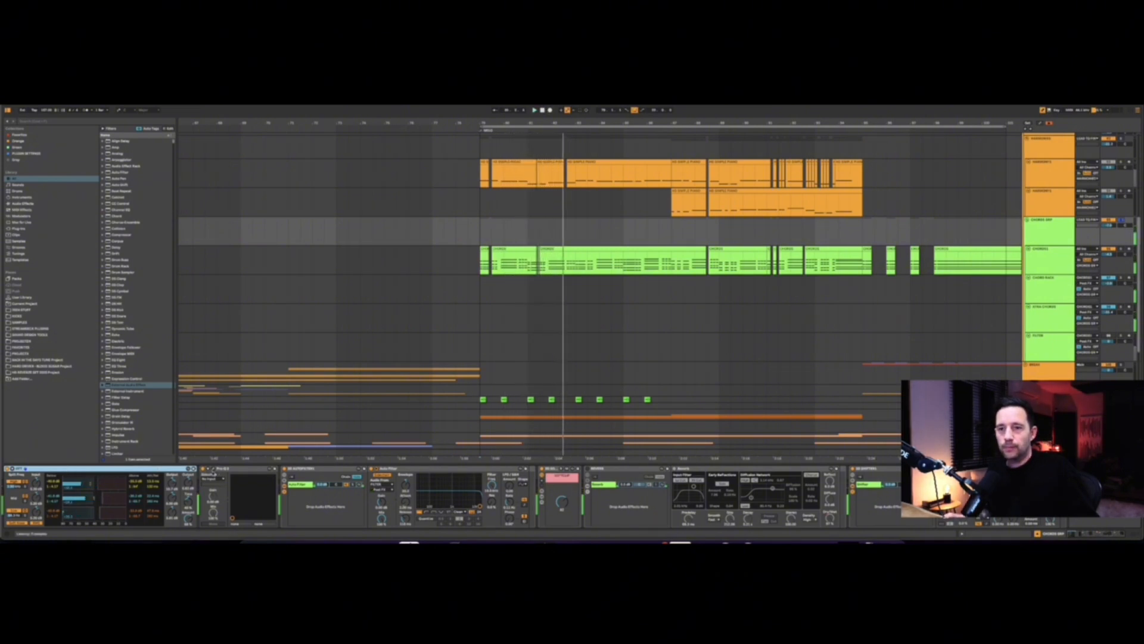
pyautogui.press('space')
# Open the chords group's Pro-Q 3, audition its low-cut band in solo during playback, and close the equalizer
pyautogui.click(213, 469)
pyautogui.moveTo(514, 219); pyautogui.dragTo(307, 177)
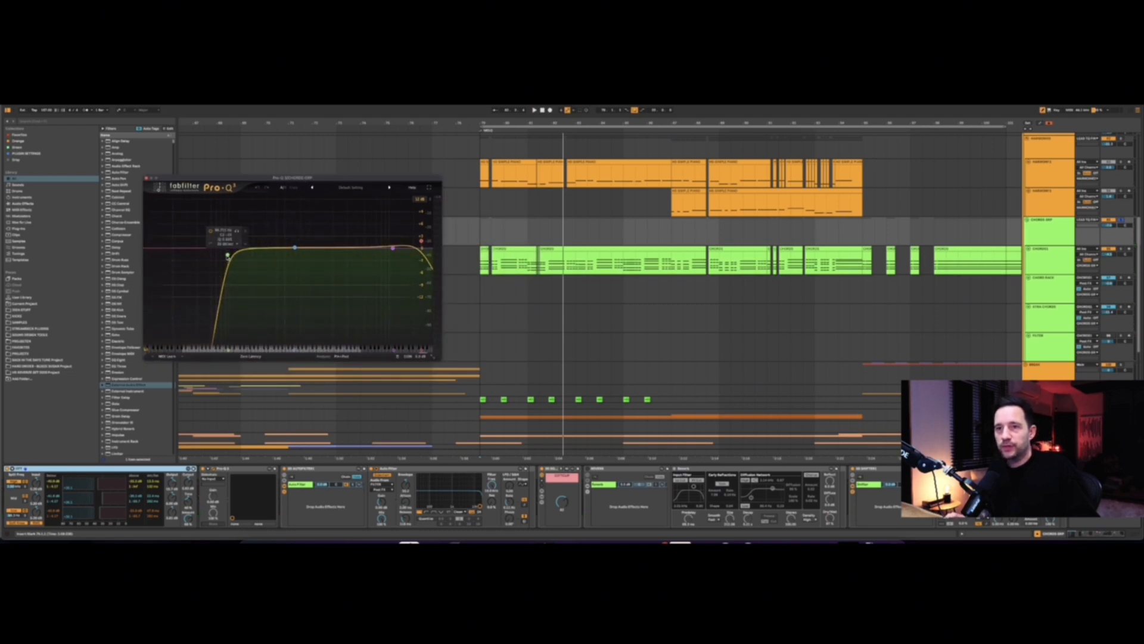
pyautogui.press('space')
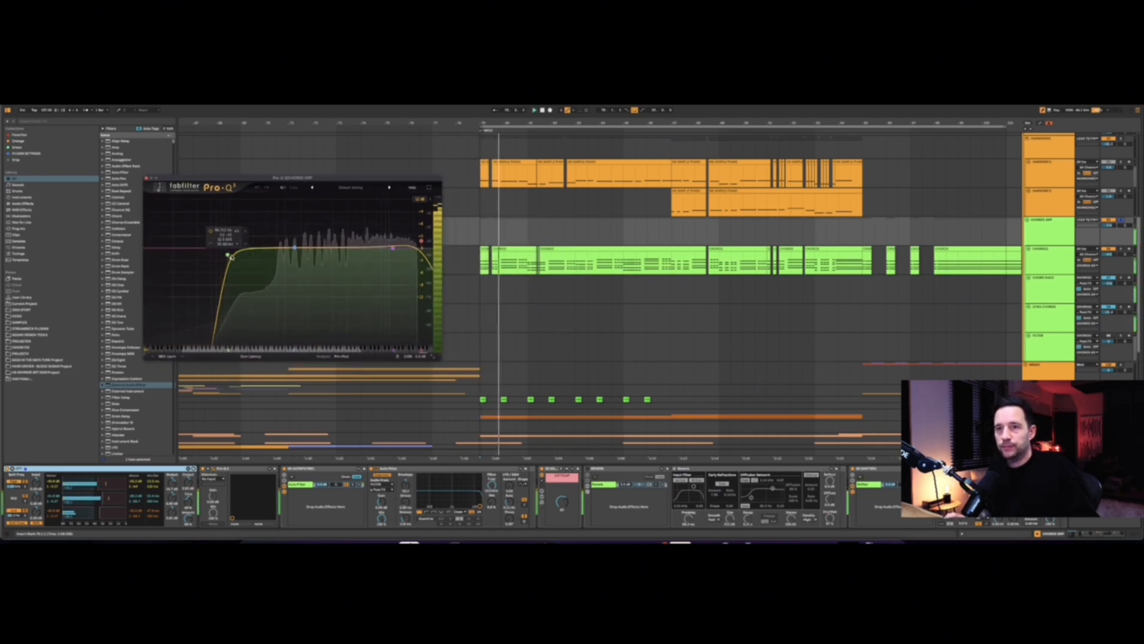
pyautogui.moveTo(237, 233); pyautogui.dragTo(243, 234)
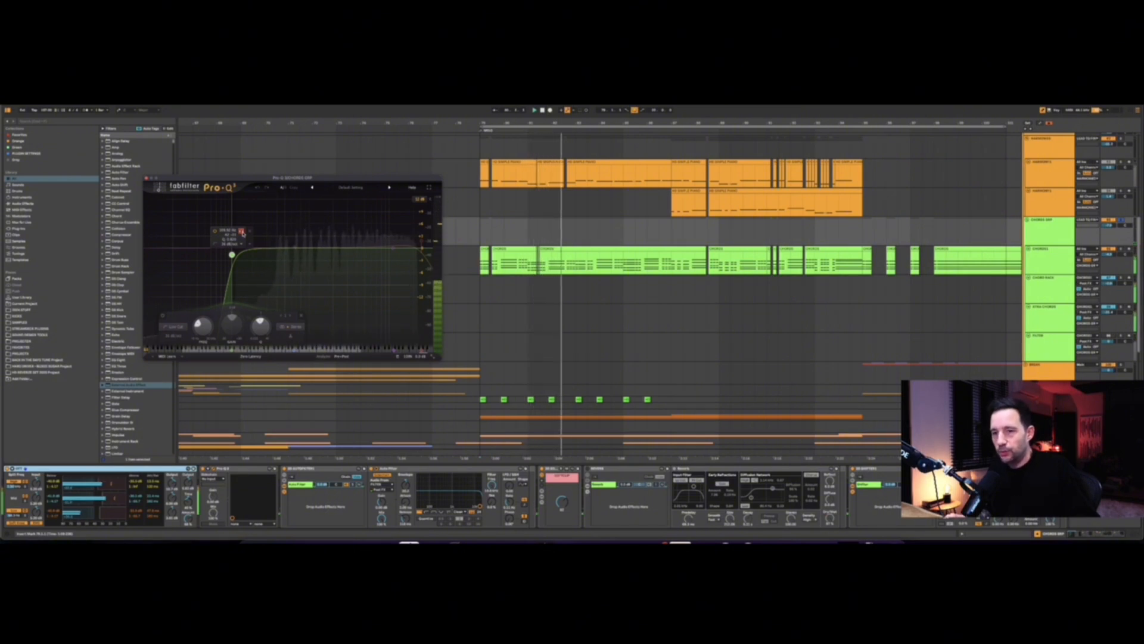
pyautogui.click(242, 232)
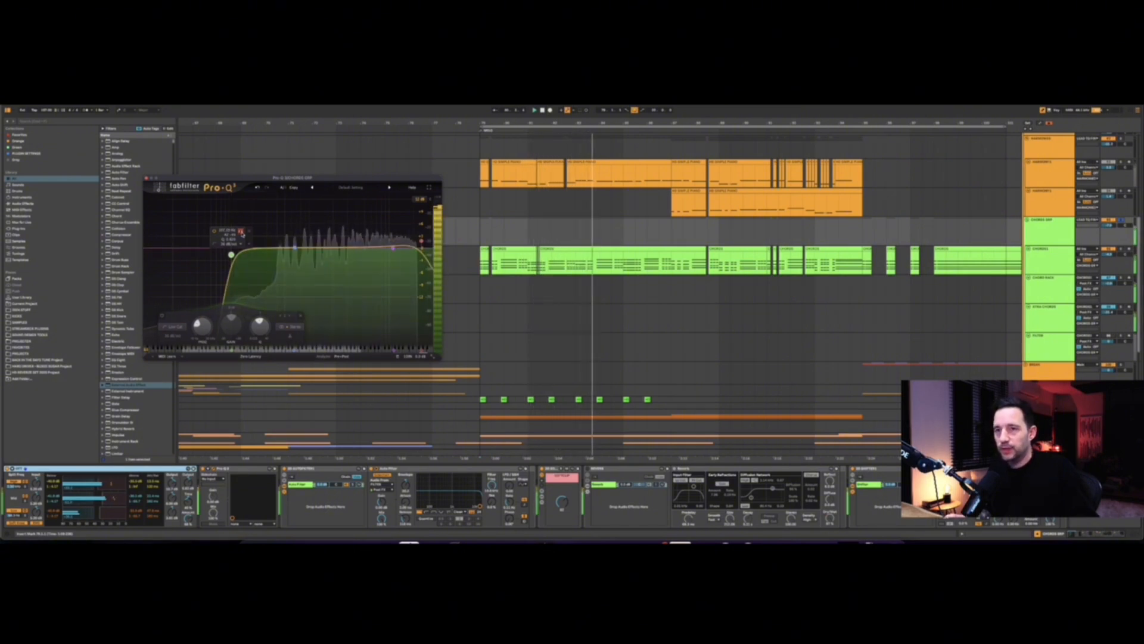
pyautogui.press('space')
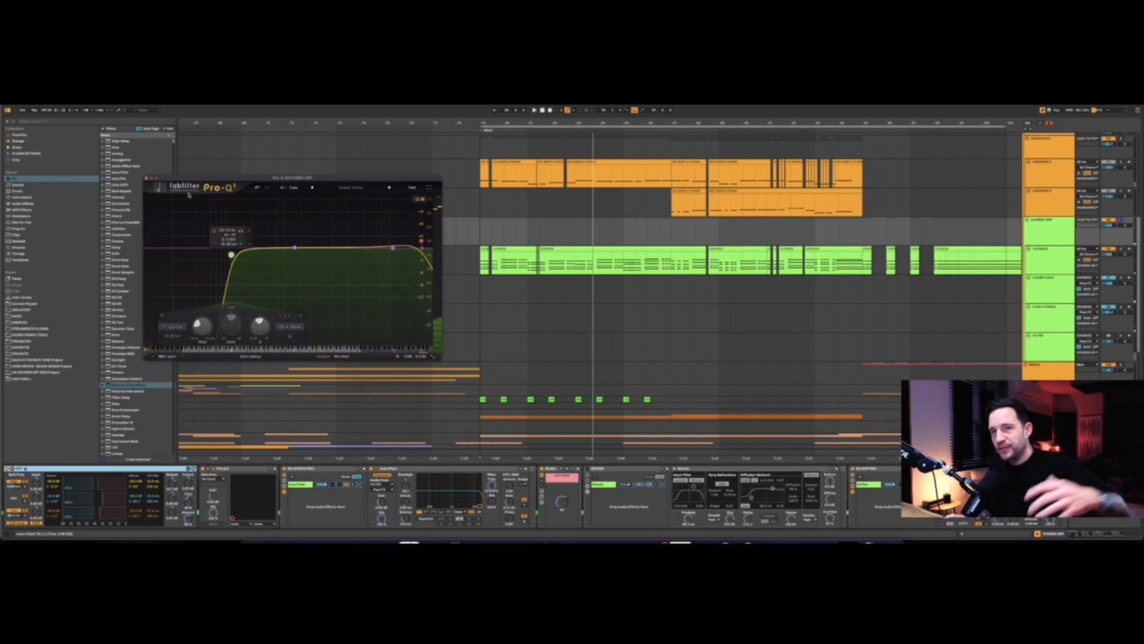
pyautogui.click(147, 180)
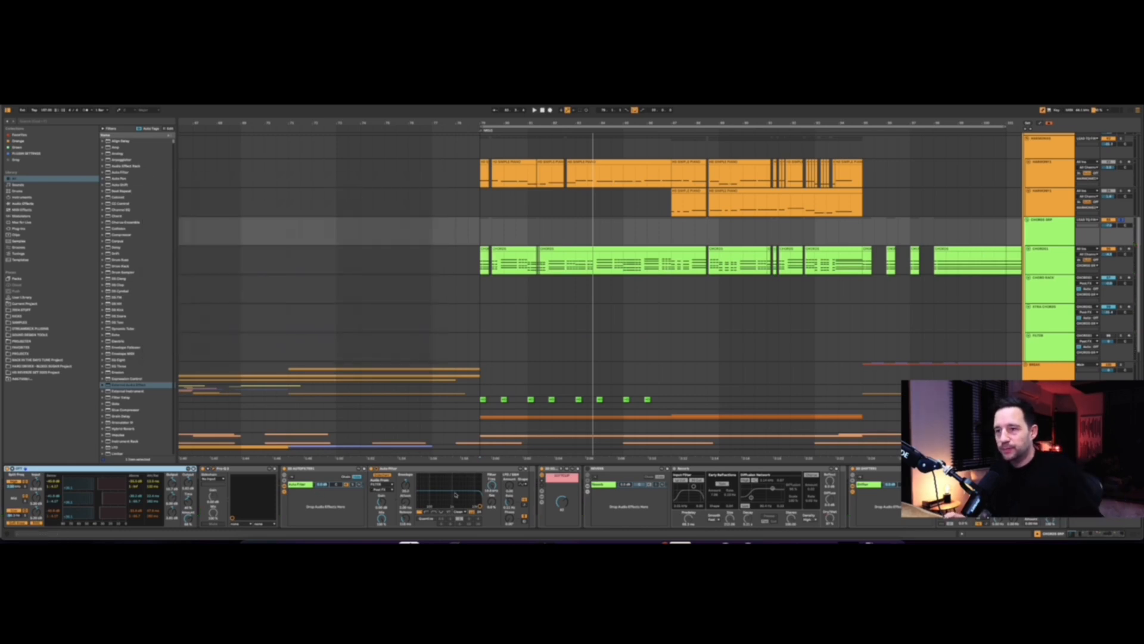
# Reveal the devices in the chords group rack after the Auto Filter, open its LFOTool, and play the drop
pyautogui.click(326, 474)
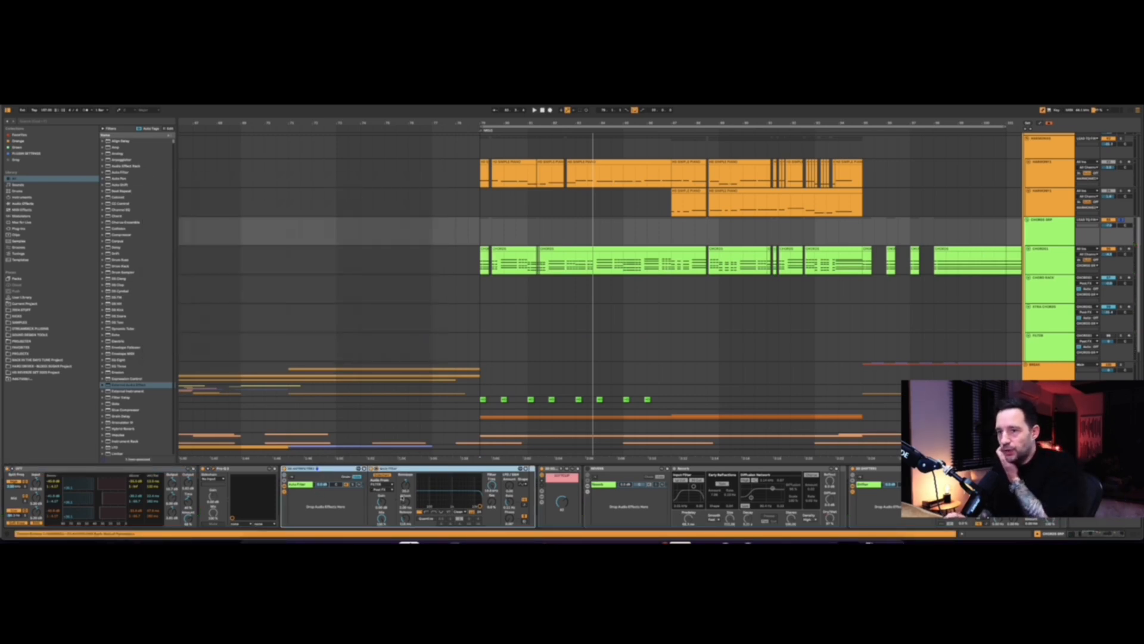
pyautogui.click(552, 477)
pyautogui.click(542, 502)
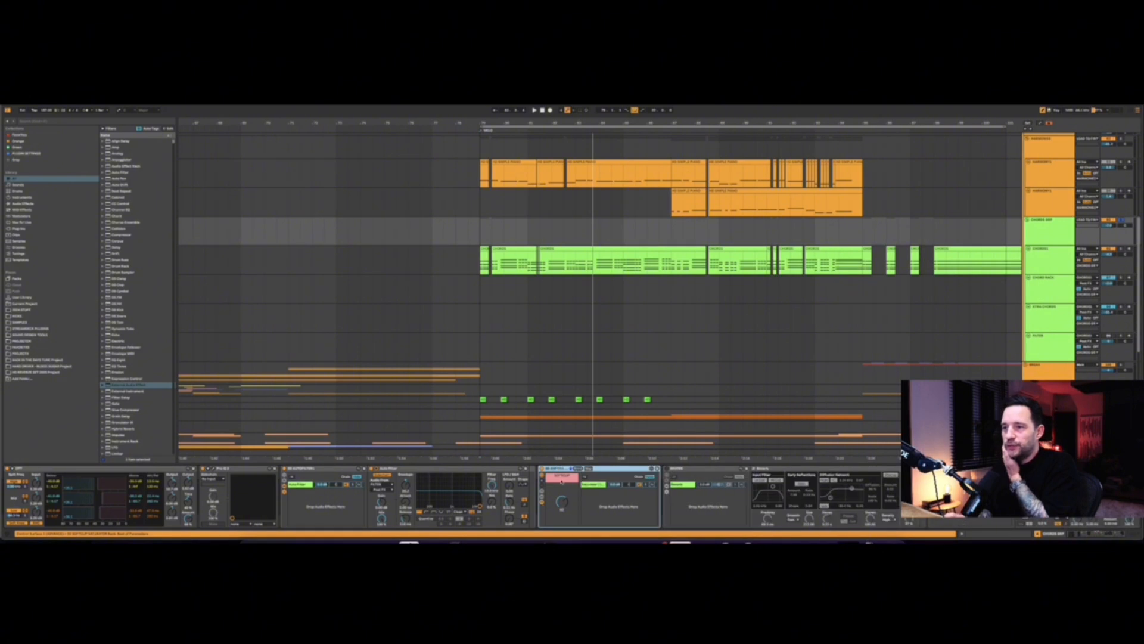
pyautogui.doubleClick(600, 484)
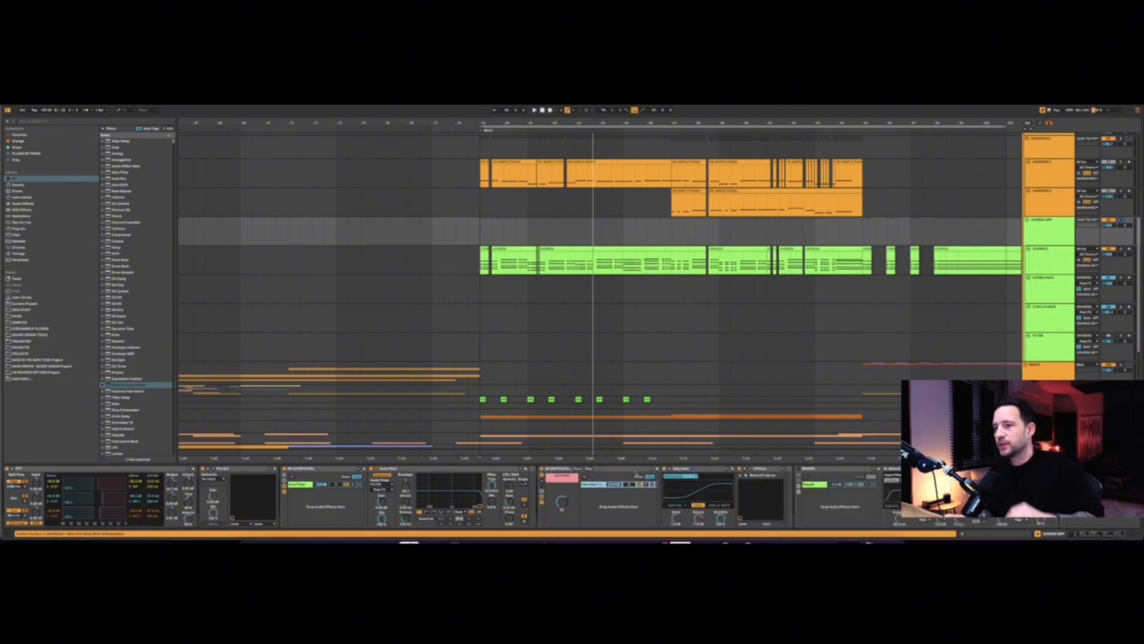
pyautogui.click(750, 470)
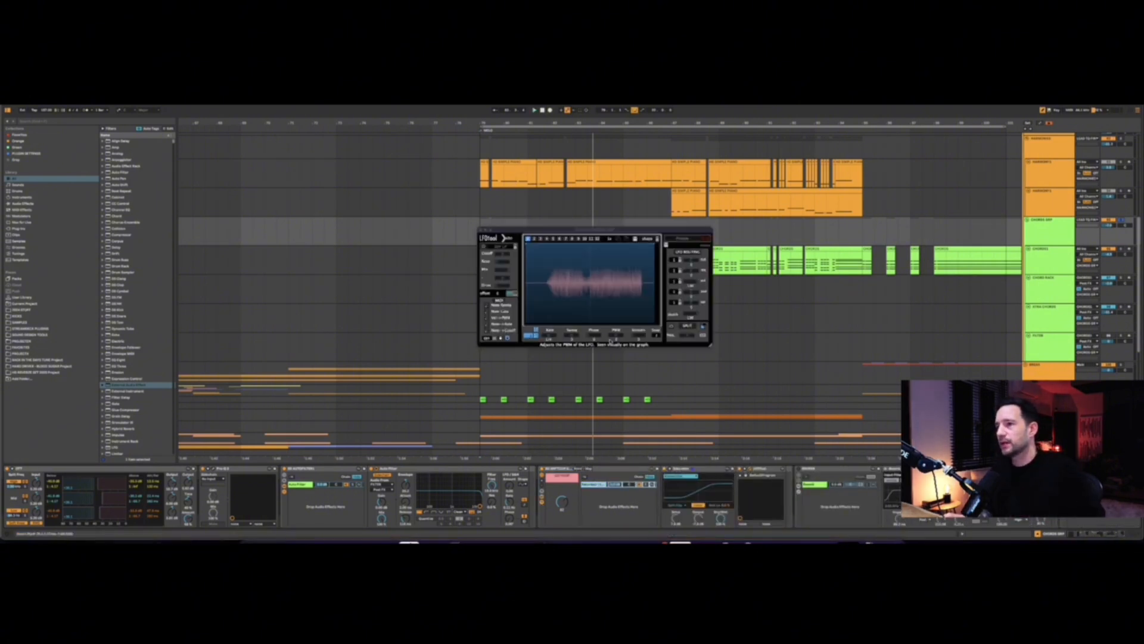
pyautogui.press('space')
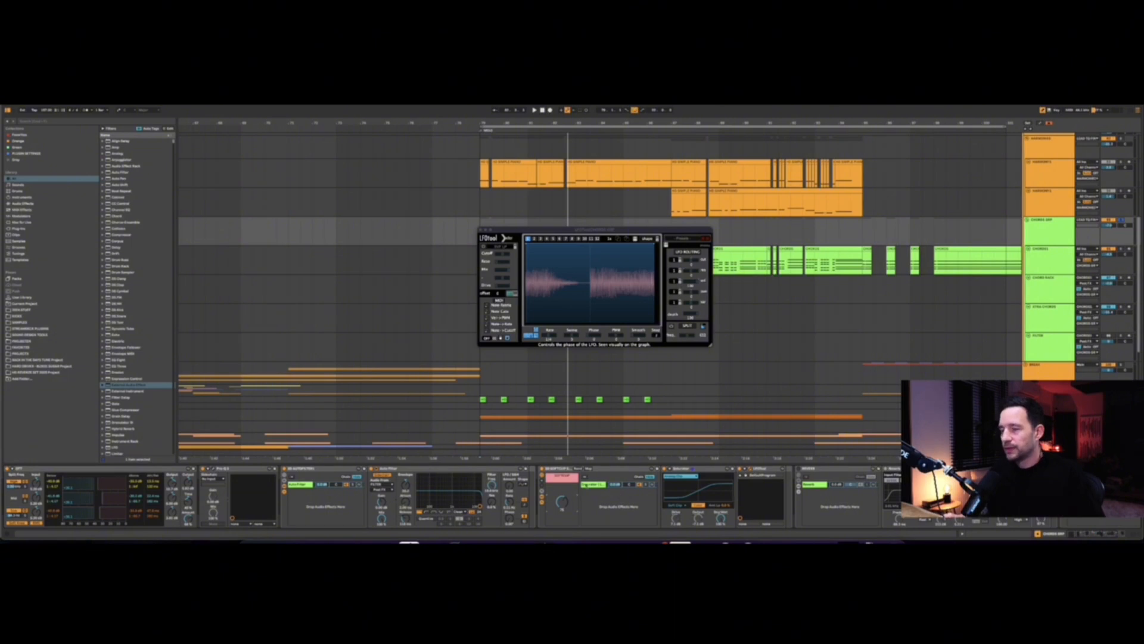
# Select the rack containing LFOTool and hide its chain list to examine its macro, saturator and LFOTool
pyautogui.doubleClick(558, 469)
pyautogui.doubleClick(545, 512)
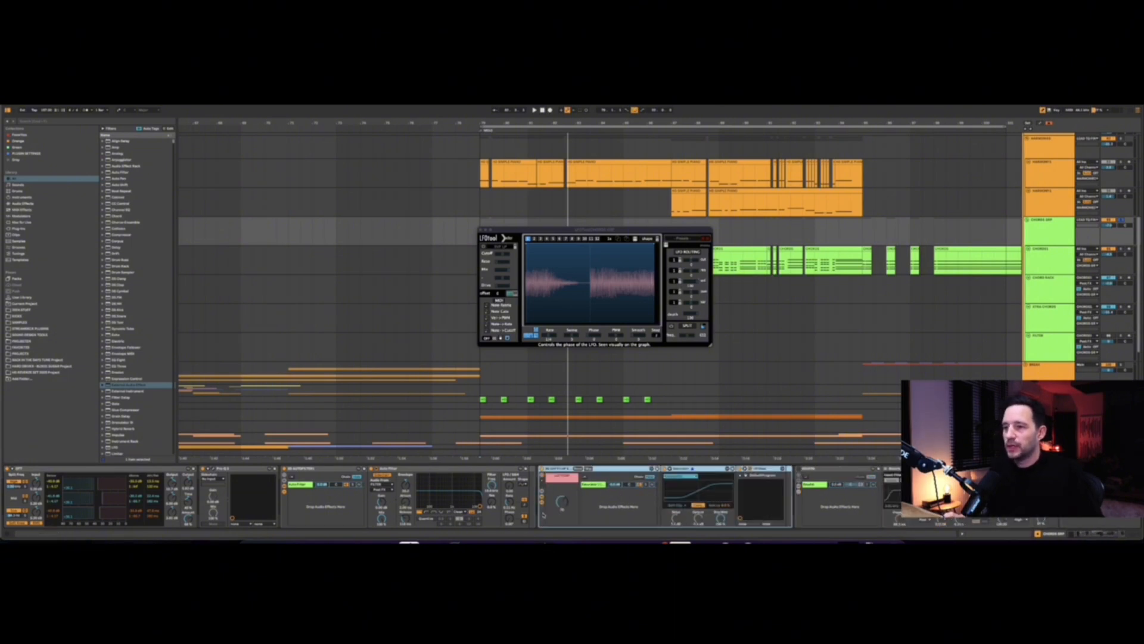
pyautogui.click(542, 501)
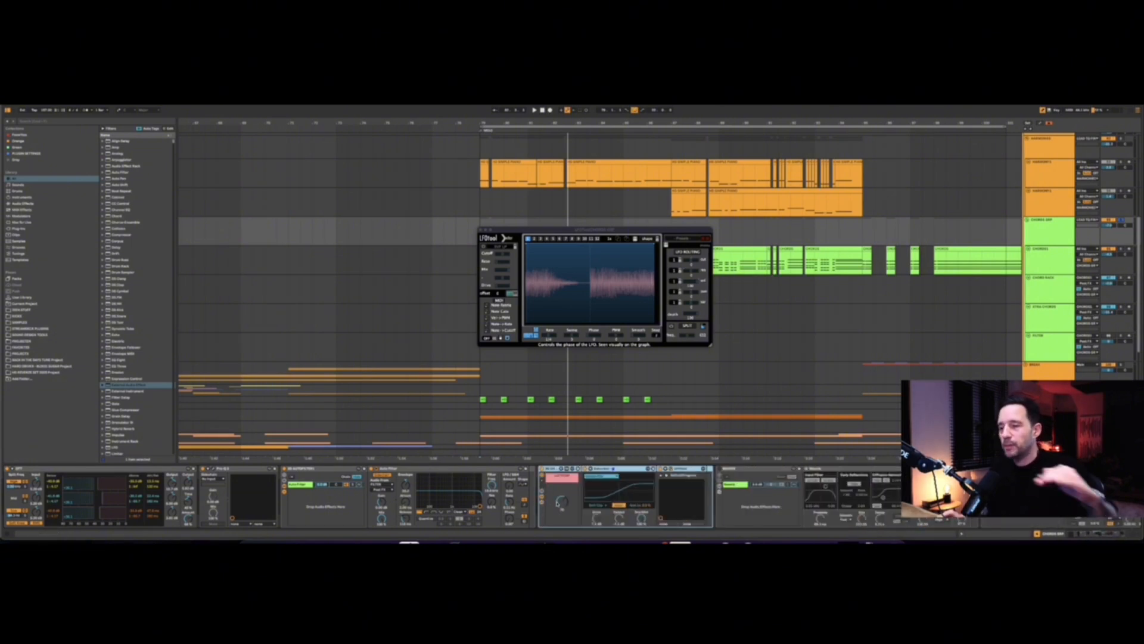
# Select the reverb rack in the chords group's chain and reveal the devices at the chain's end
pyautogui.click(752, 470)
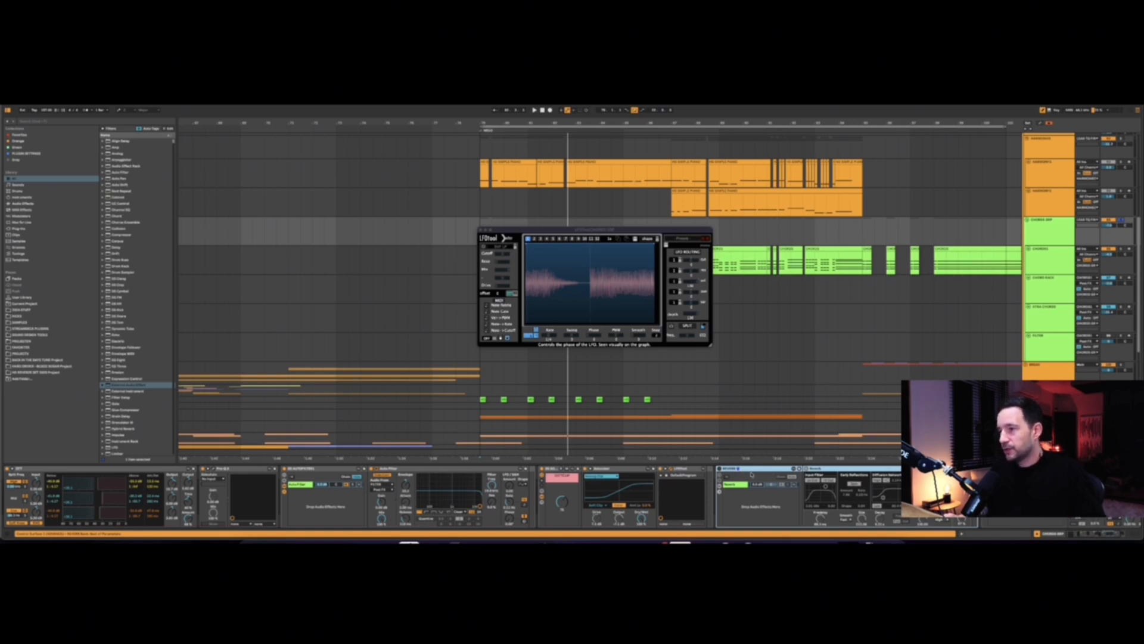
pyautogui.moveTo(1100, 534); pyautogui.dragTo(1103, 534)
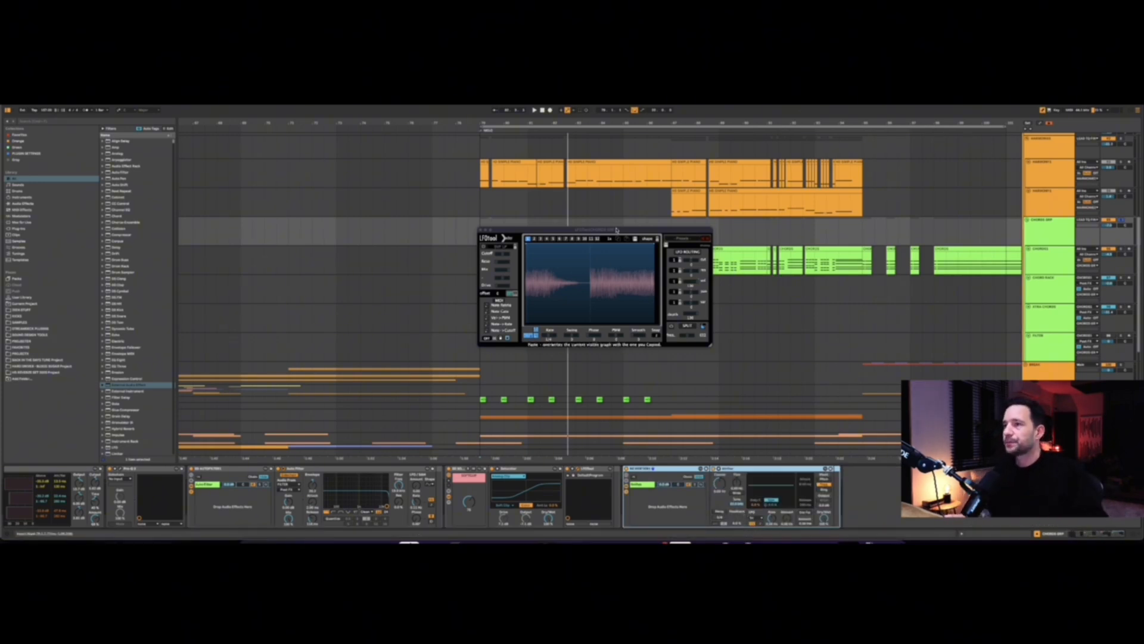
# Loop the chords group from the drop's start to the start of the next clip section and play that range
pyautogui.moveTo(685, 229); pyautogui.dragTo(432, 213)
pyautogui.scroll(-5, 679, 297)
pyautogui.hscroll(2, 747, 298)
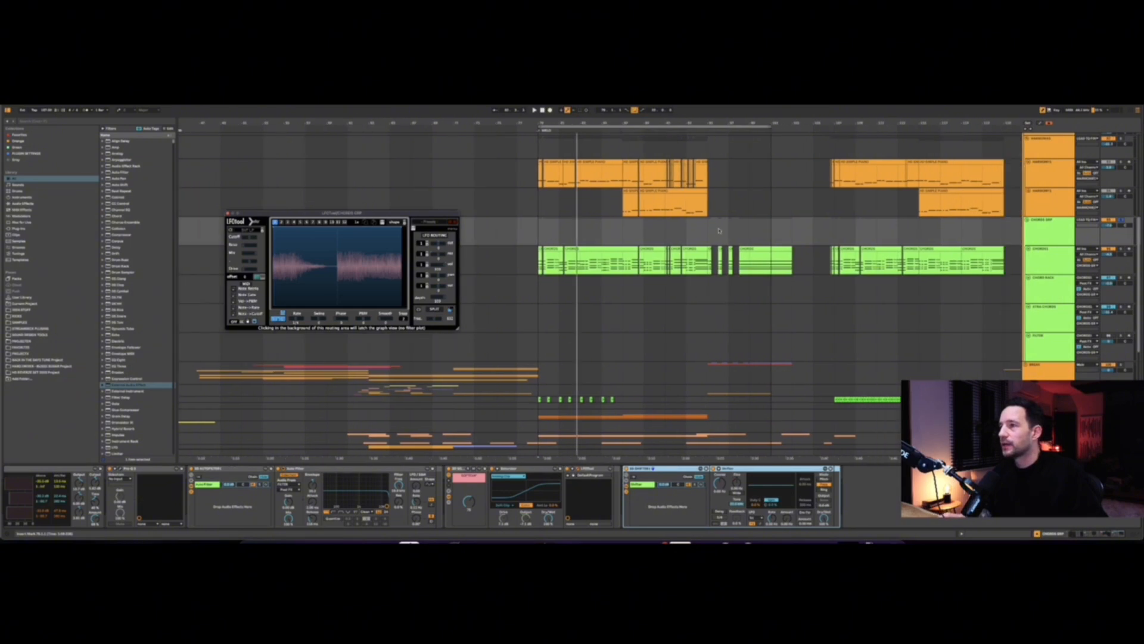
pyautogui.click(750, 244)
pyautogui.moveTo(538, 233); pyautogui.dragTo(835, 233)
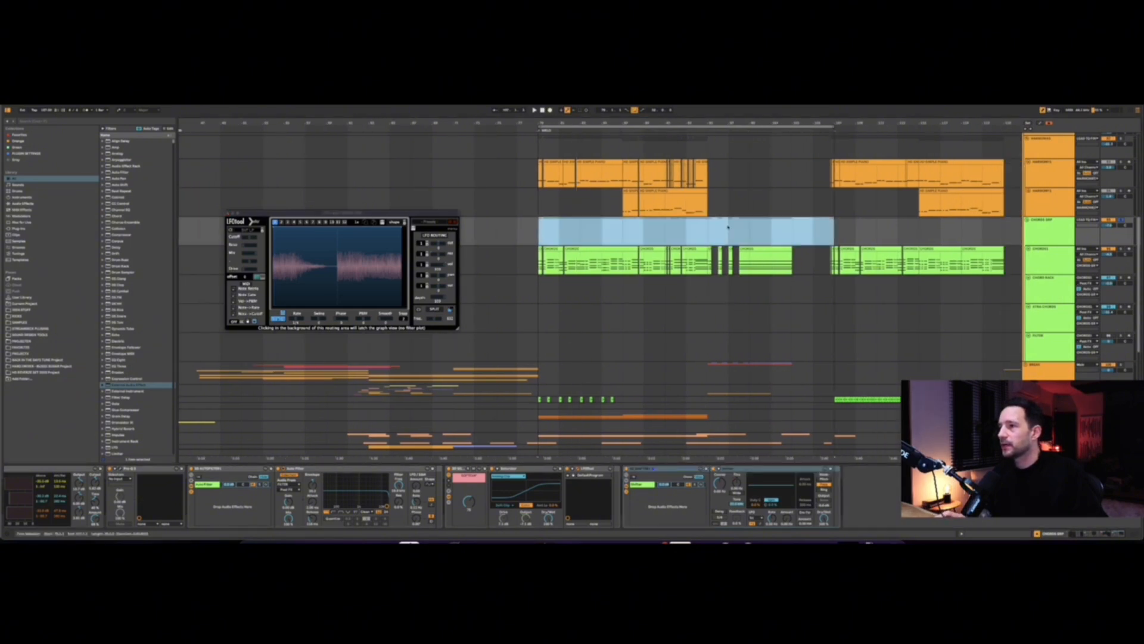
pyautogui.hotkey('ctrl', 'l')
pyautogui.press('space')
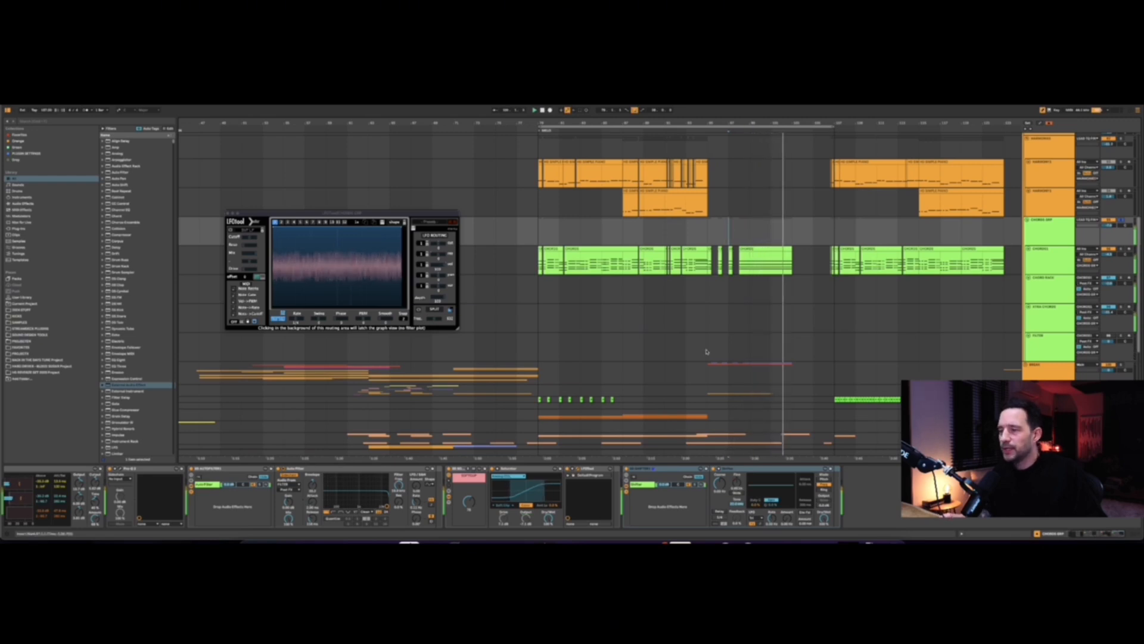
pyautogui.press('-')
pyautogui.press('+')
pyautogui.press('+')
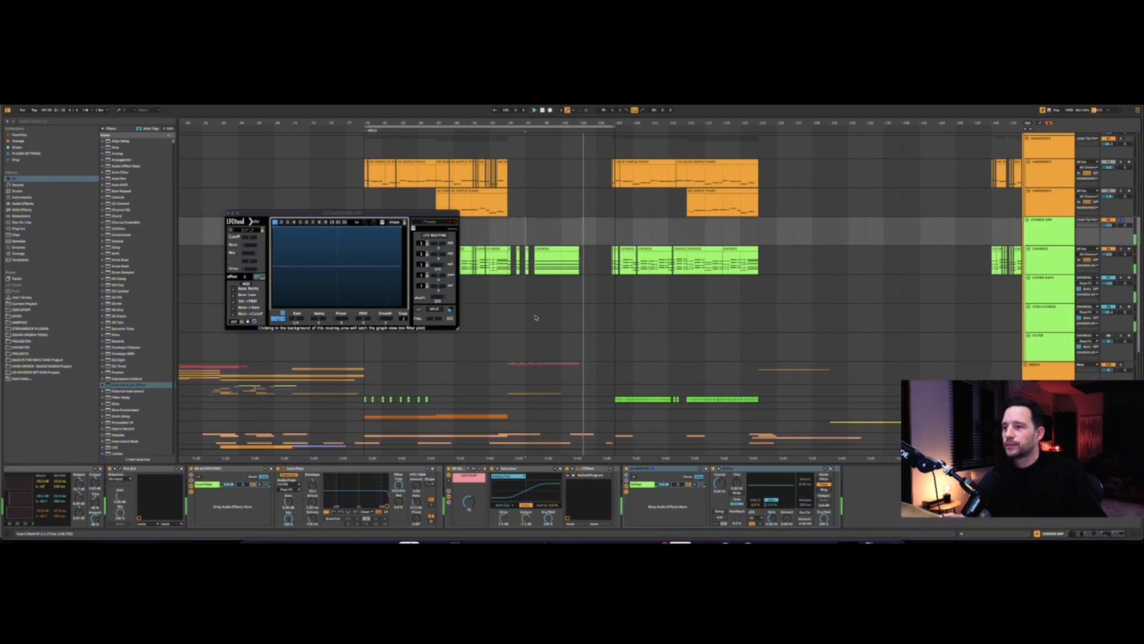
pyautogui.press('+')
pyautogui.hscroll(-3, 548, 324)
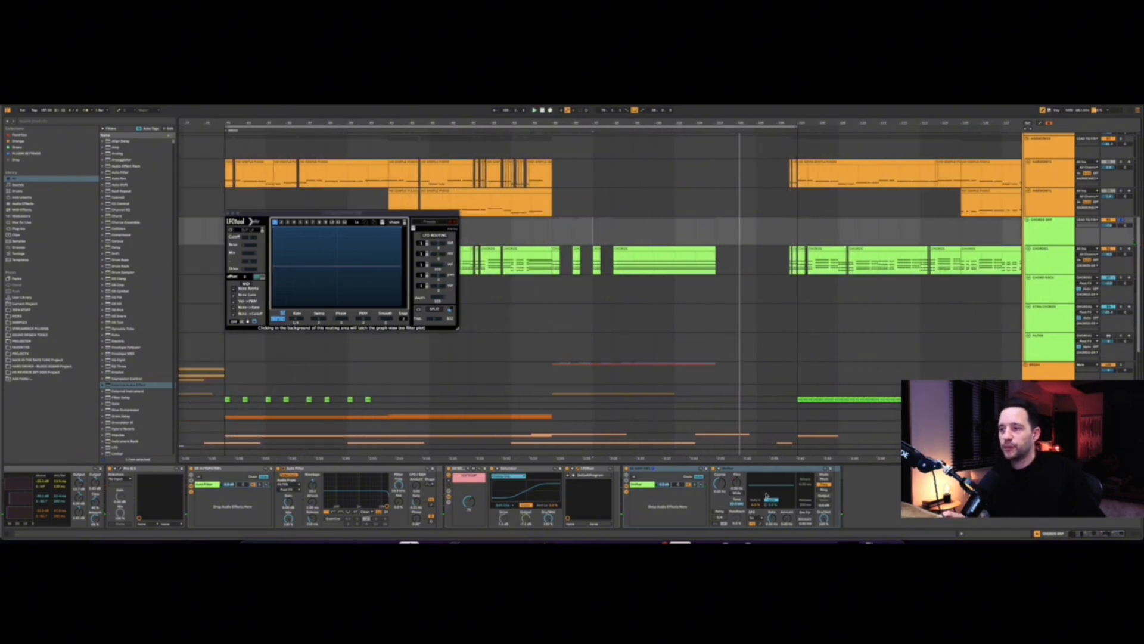
# Close LFOTool, play the drop from its start, and select the tall orange group track above the lead and chord layers
pyautogui.click(230, 213)
pyautogui.hotkey('alt', 'u')
pyautogui.hscroll(-8, 640, 204)
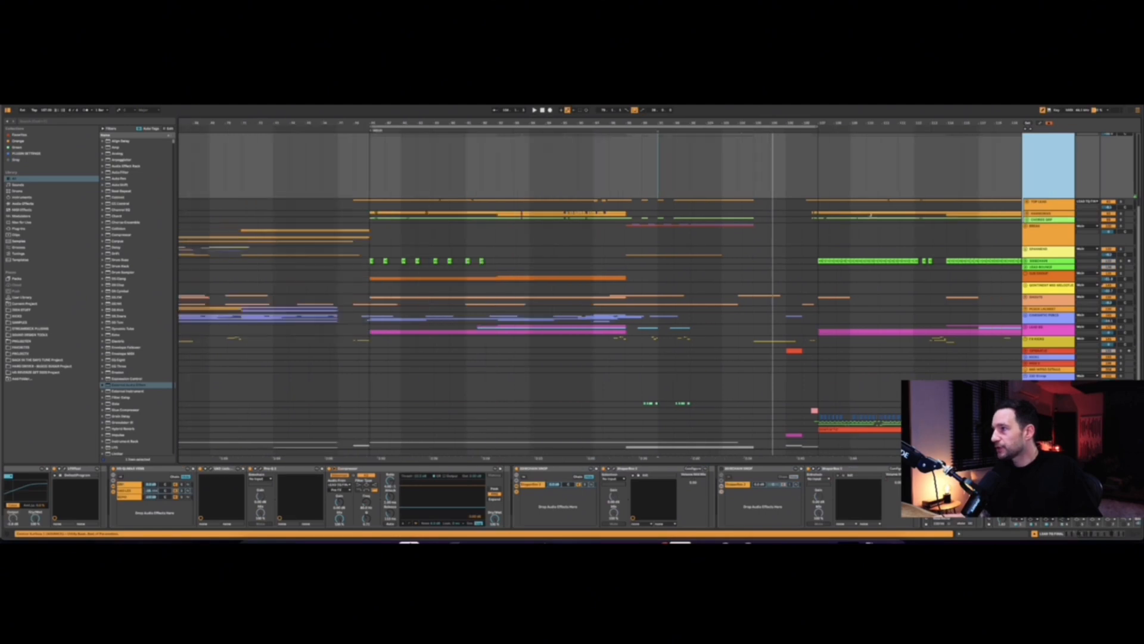
pyautogui.scroll(3, 639, 204)
pyautogui.click(620, 232)
pyautogui.press('space')
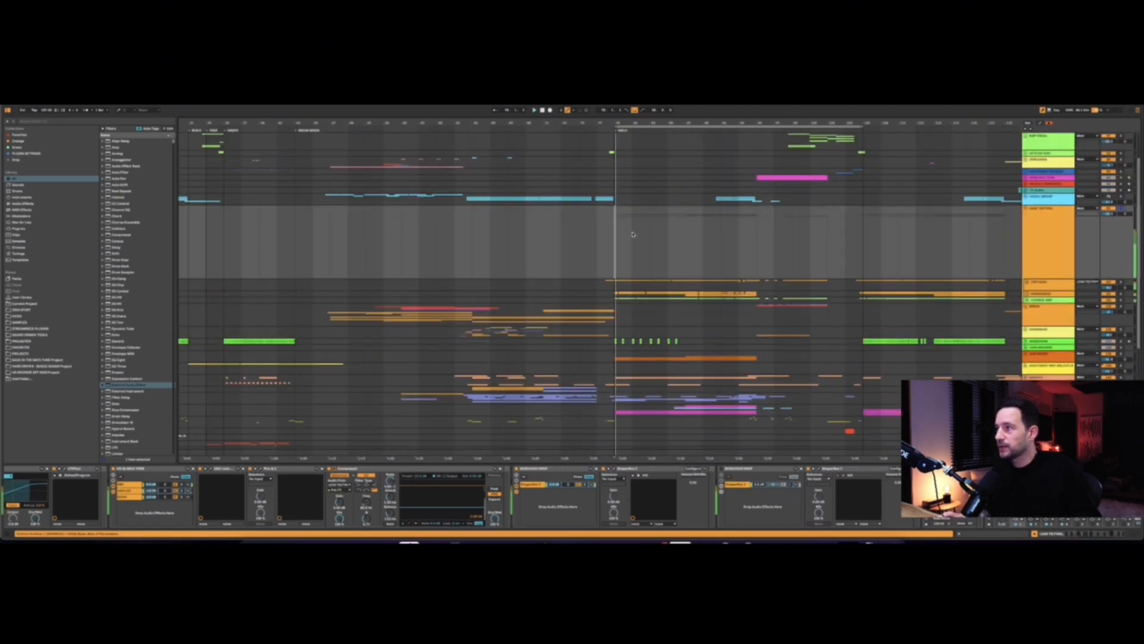
pyautogui.scroll(5, 631, 231)
pyautogui.scroll(2, 648, 228)
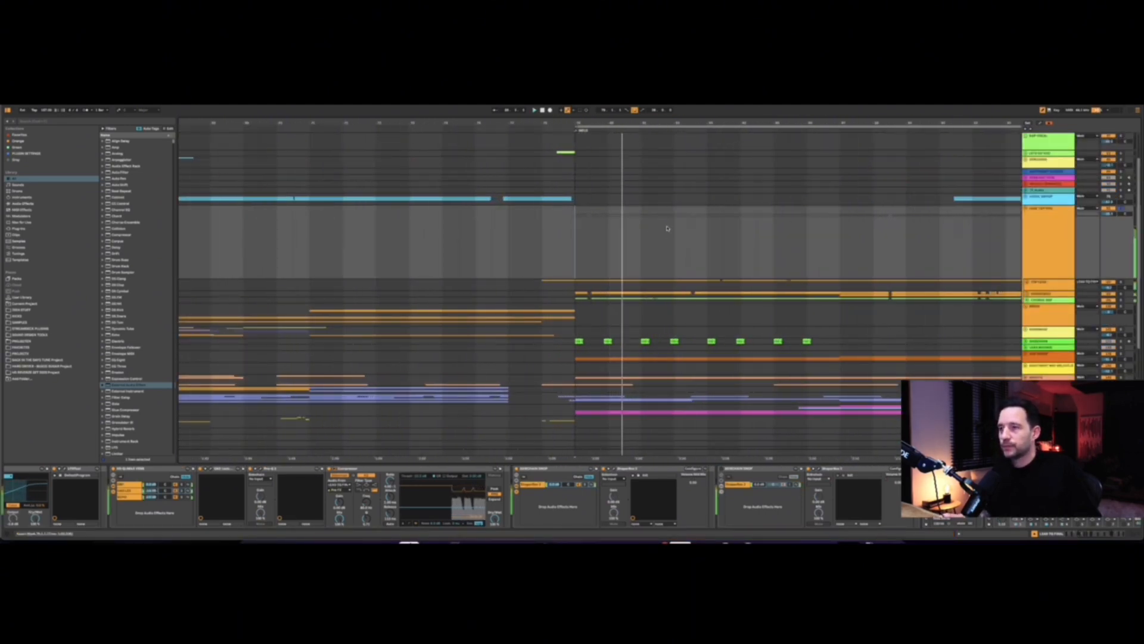
pyautogui.click(1029, 286)
pyautogui.click(1045, 258)
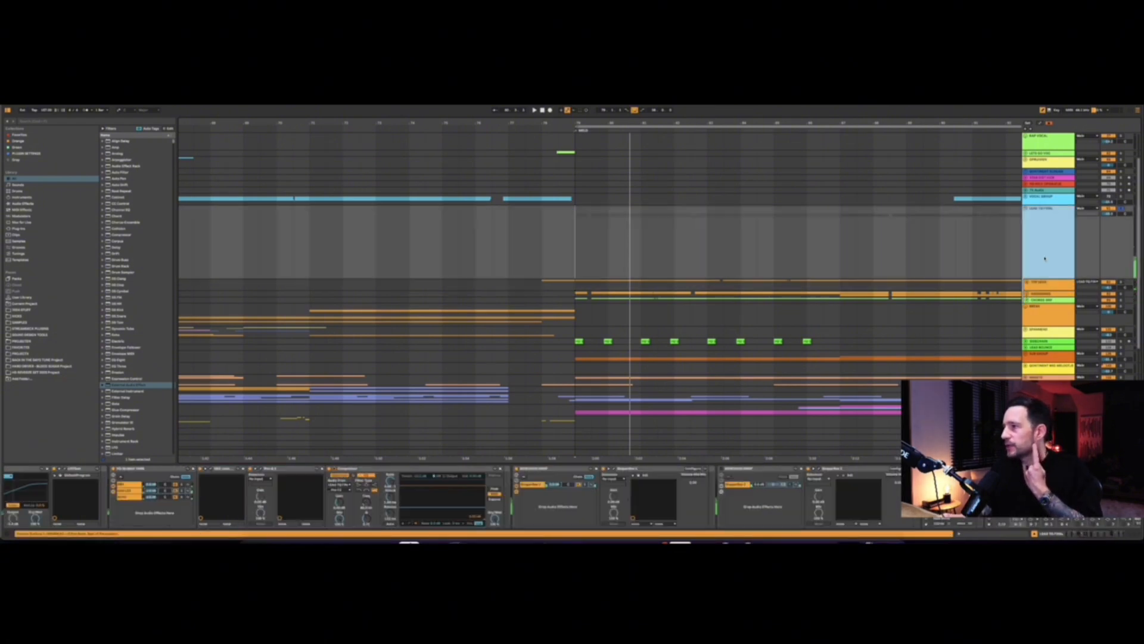
# Show the start of the orange group's effect chain, open its UAD 1176LN Legacy limiter, and play the drop while examining it
pyautogui.hscroll(-5, 144, 496)
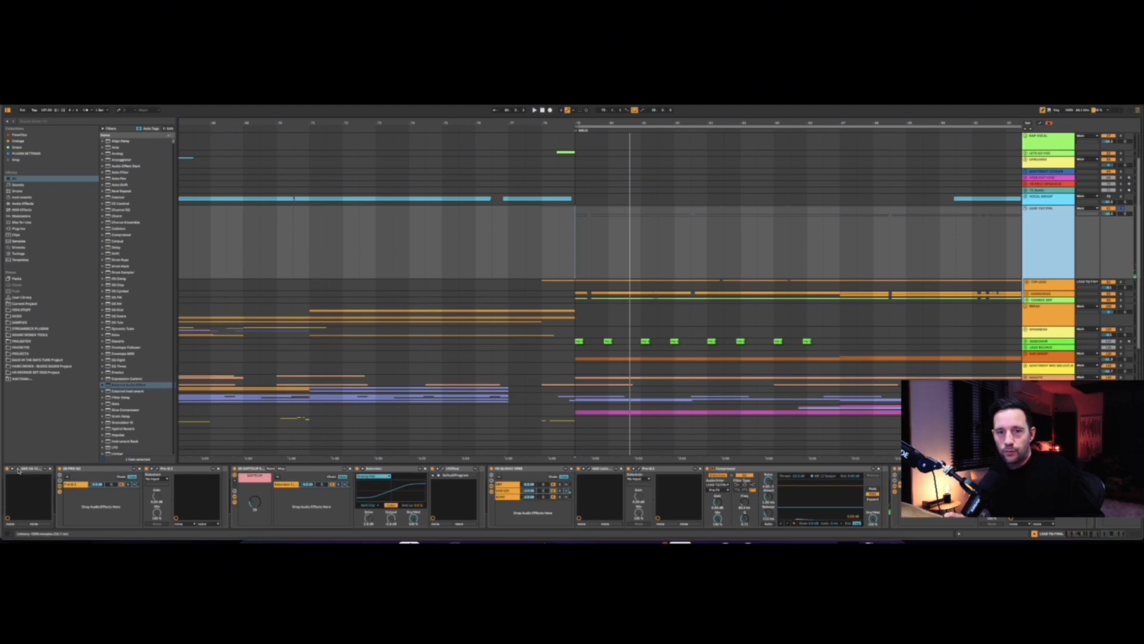
pyautogui.click(18, 468)
pyautogui.moveTo(468, 287); pyautogui.dragTo(446, 260)
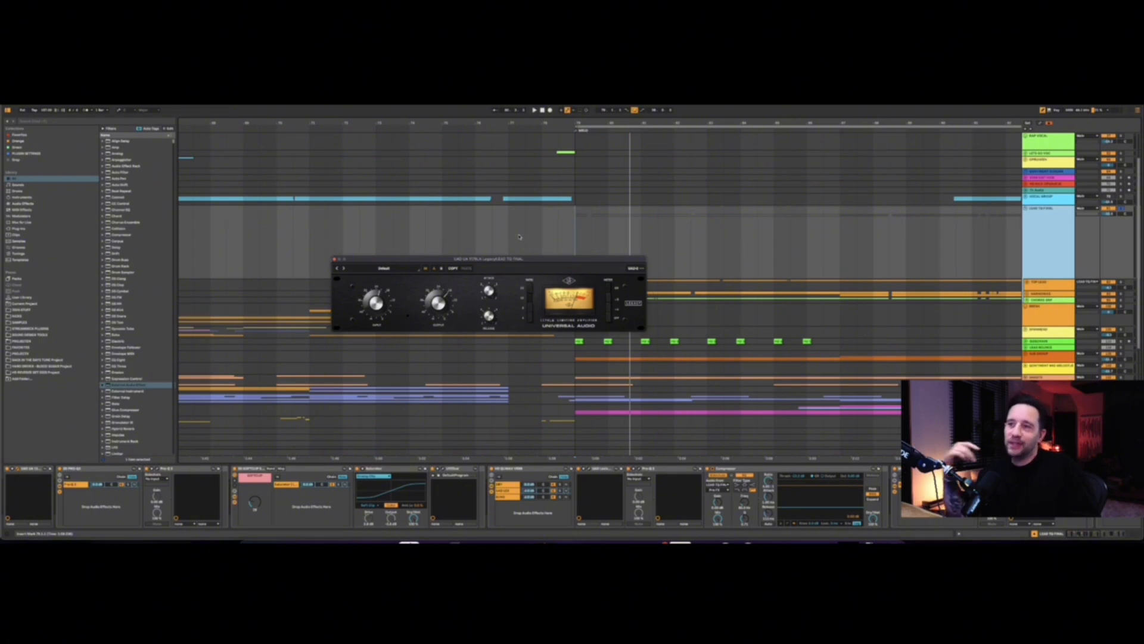
pyautogui.press('space')
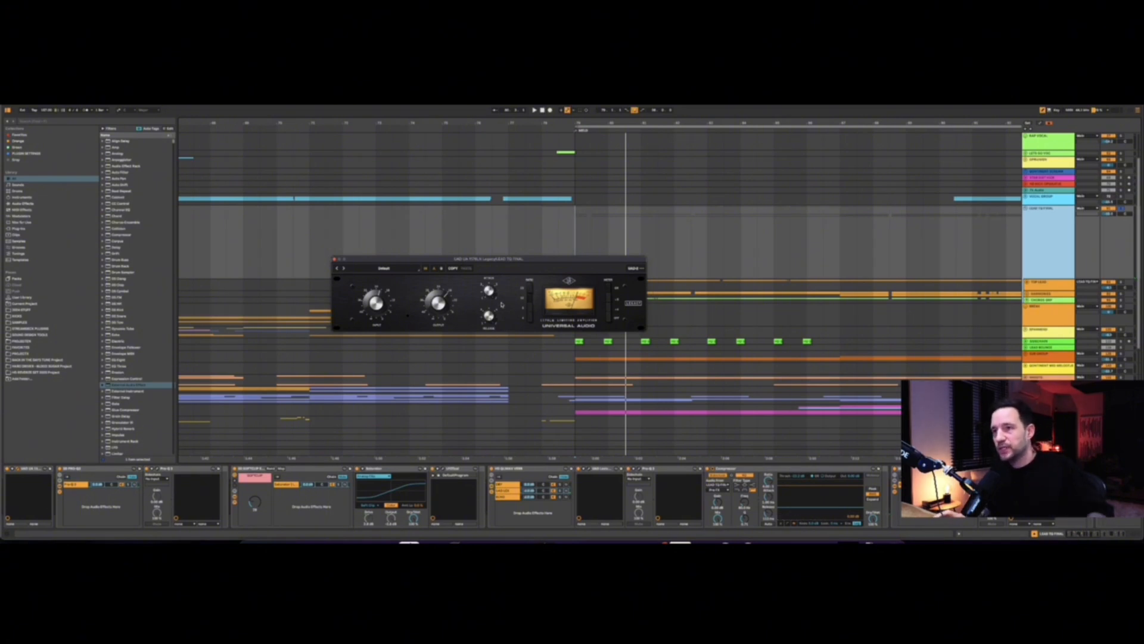
pyautogui.moveTo(499, 261); pyautogui.dragTo(450, 253)
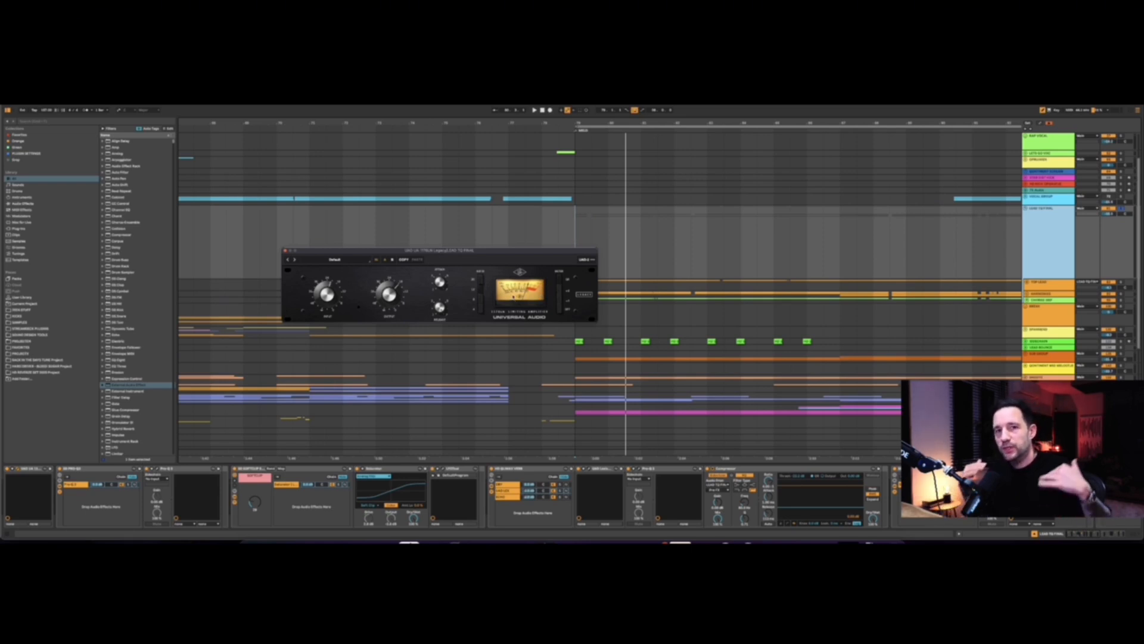
pyautogui.press('space')
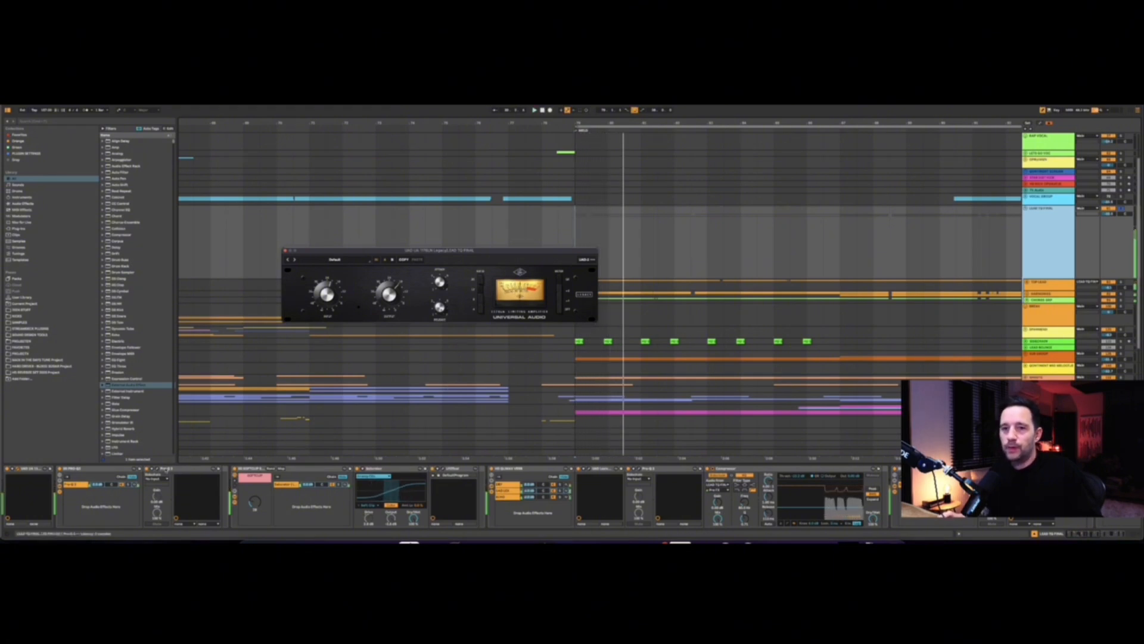
# Open the orange group's first Pro-Q 3, examine its bands during playback, and close it, leaving the 1176LN in view
pyautogui.click(158, 468)
pyautogui.moveTo(383, 122); pyautogui.dragTo(370, 142)
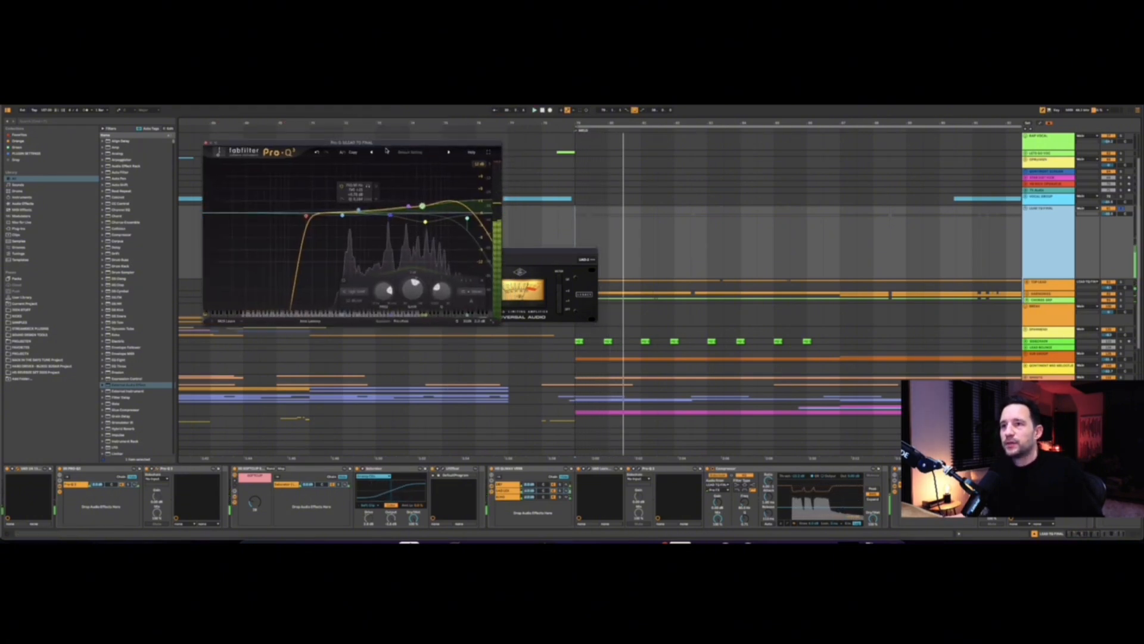
pyautogui.press('space')
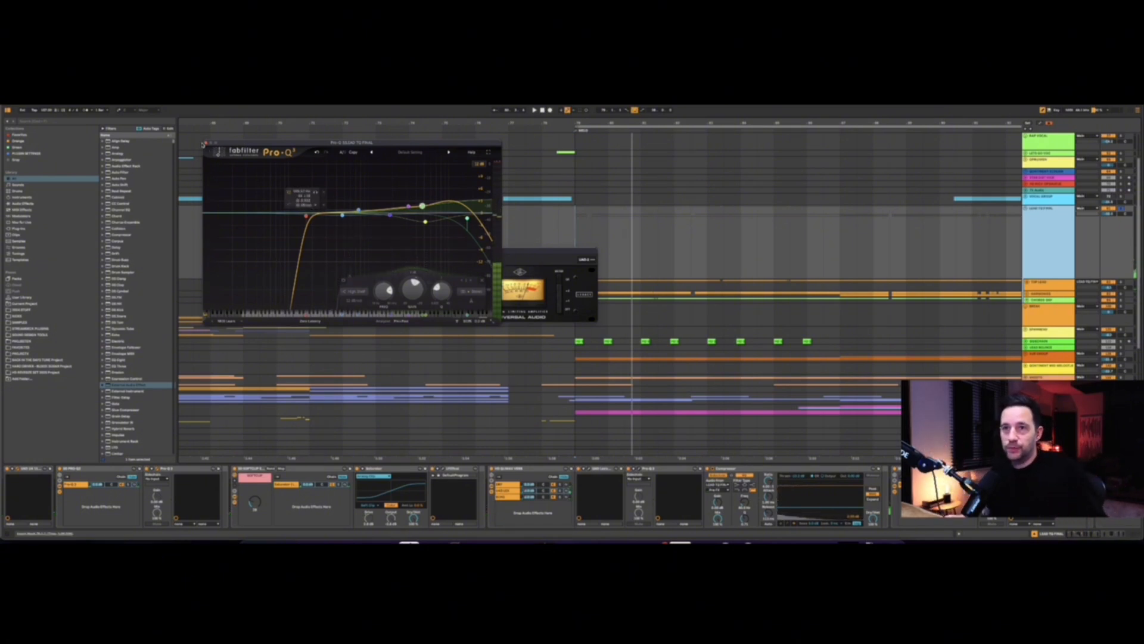
pyautogui.moveTo(268, 143); pyautogui.dragTo(219, 176)
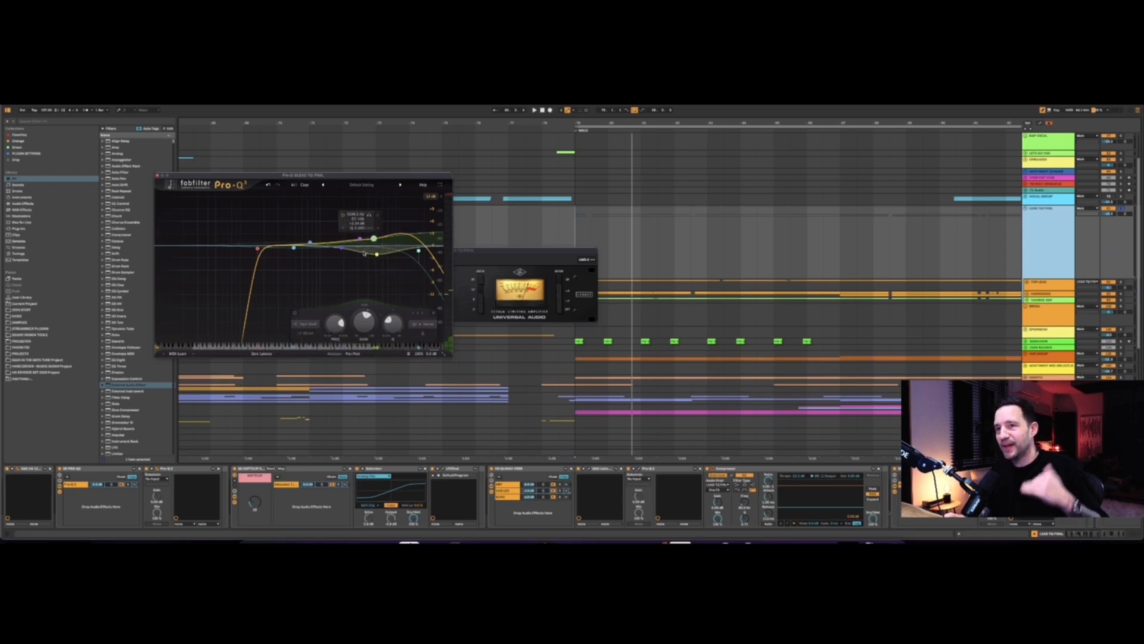
pyautogui.moveTo(545, 250); pyautogui.dragTo(569, 289)
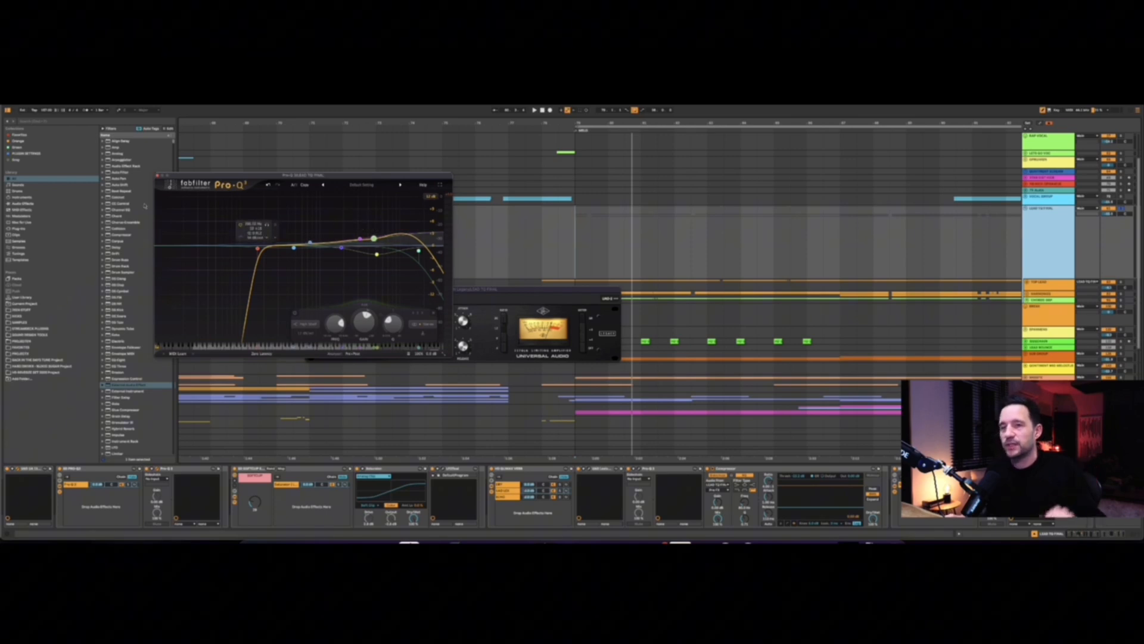
pyautogui.click(159, 176)
pyautogui.moveTo(477, 291); pyautogui.dragTo(430, 268)
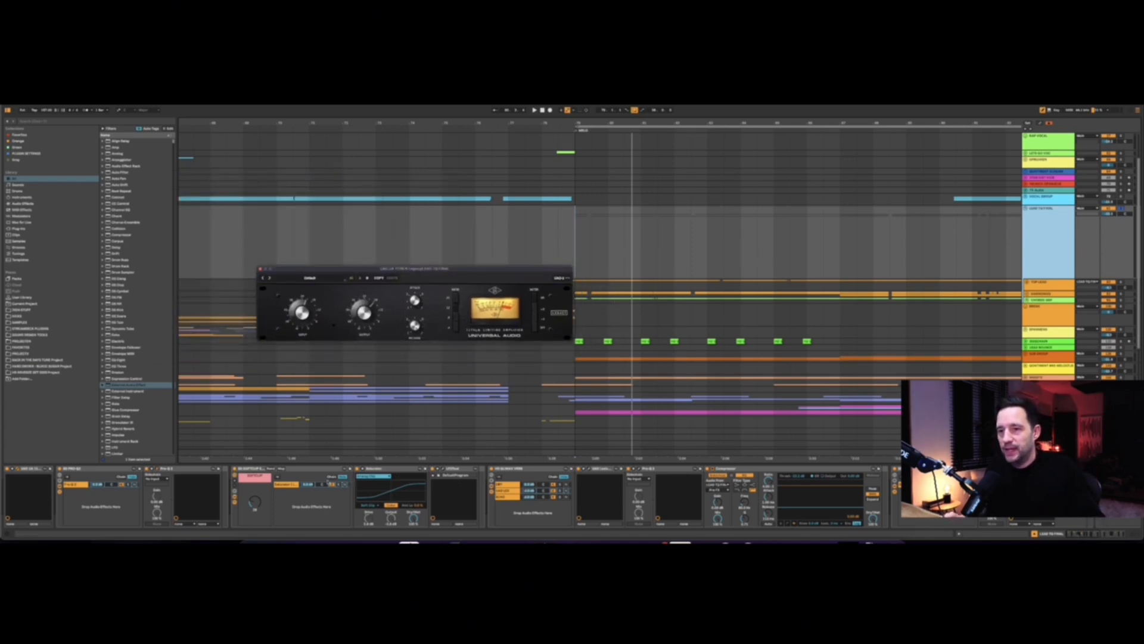
# Open LFOTool in the group's macro rack, review the remaining chain during playback, and hide the plug-in windows
pyautogui.click(250, 469)
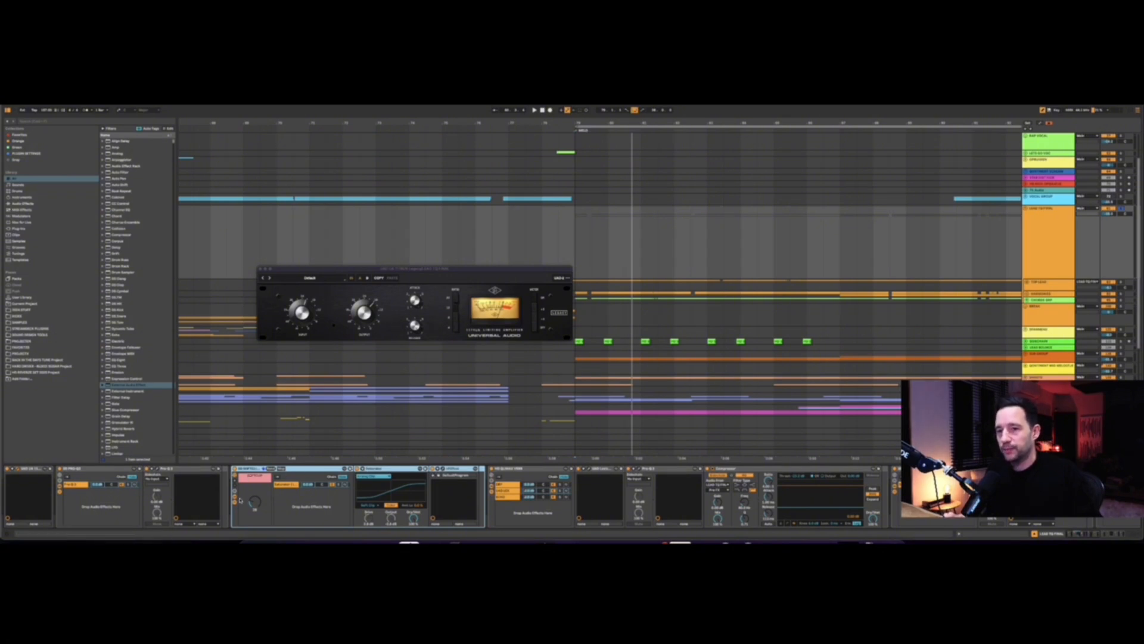
pyautogui.click(443, 469)
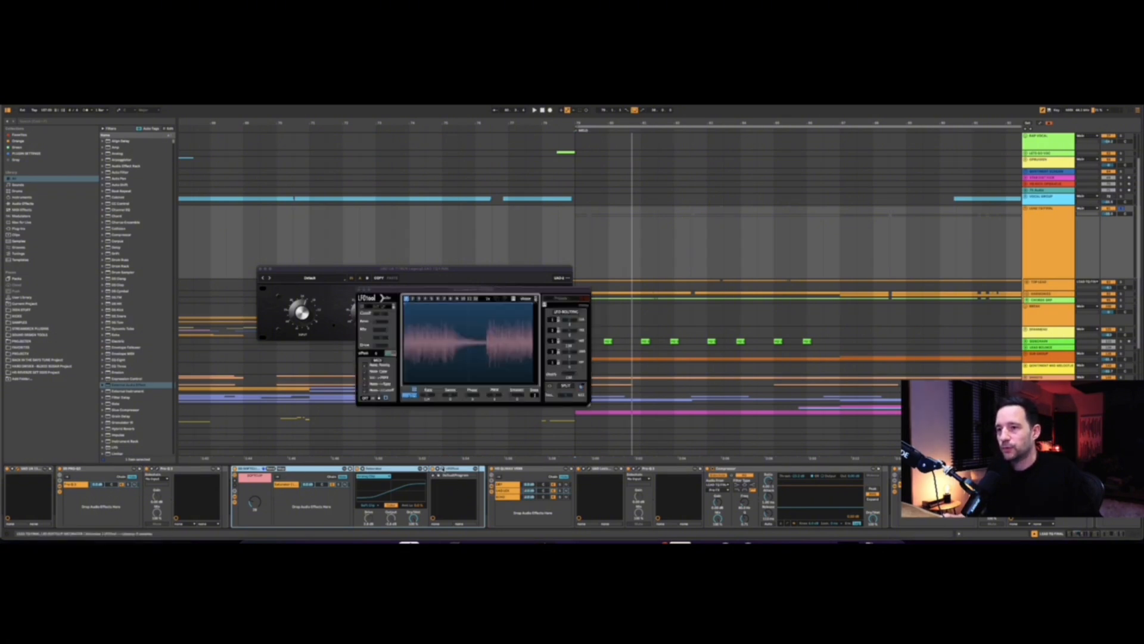
pyautogui.press('space')
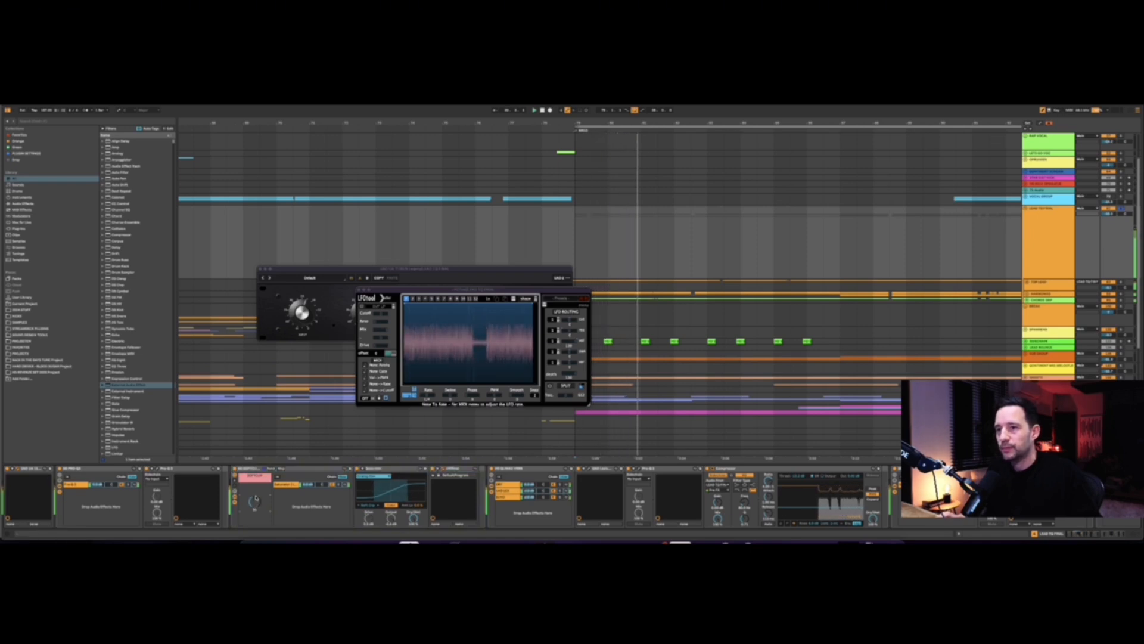
pyautogui.hscroll(5, 255, 499)
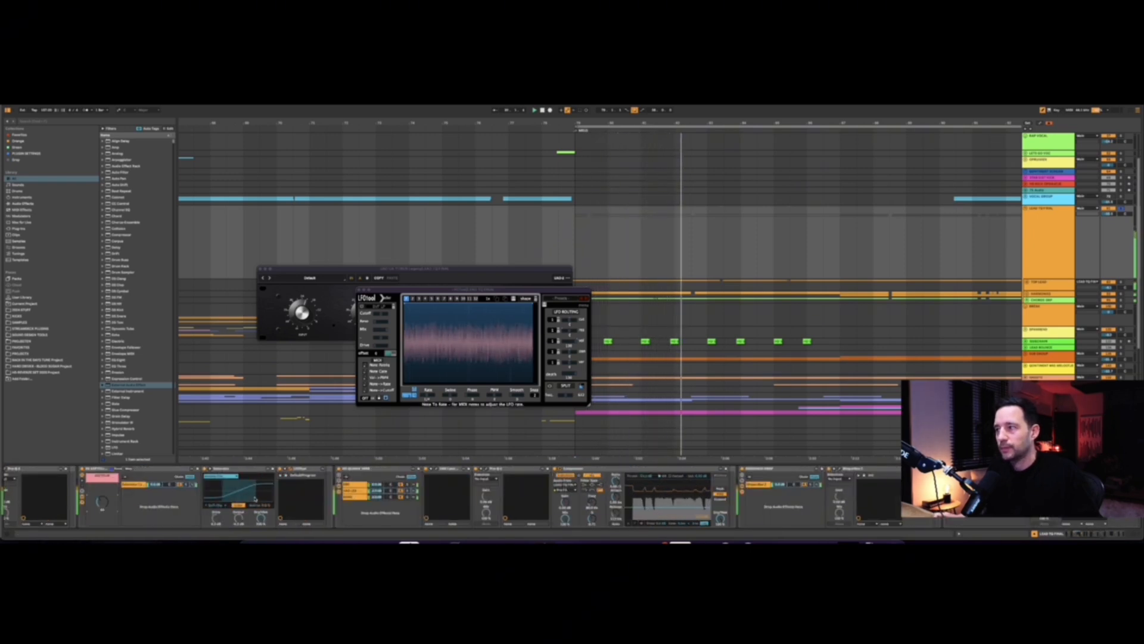
pyautogui.hscroll(10, 253, 496)
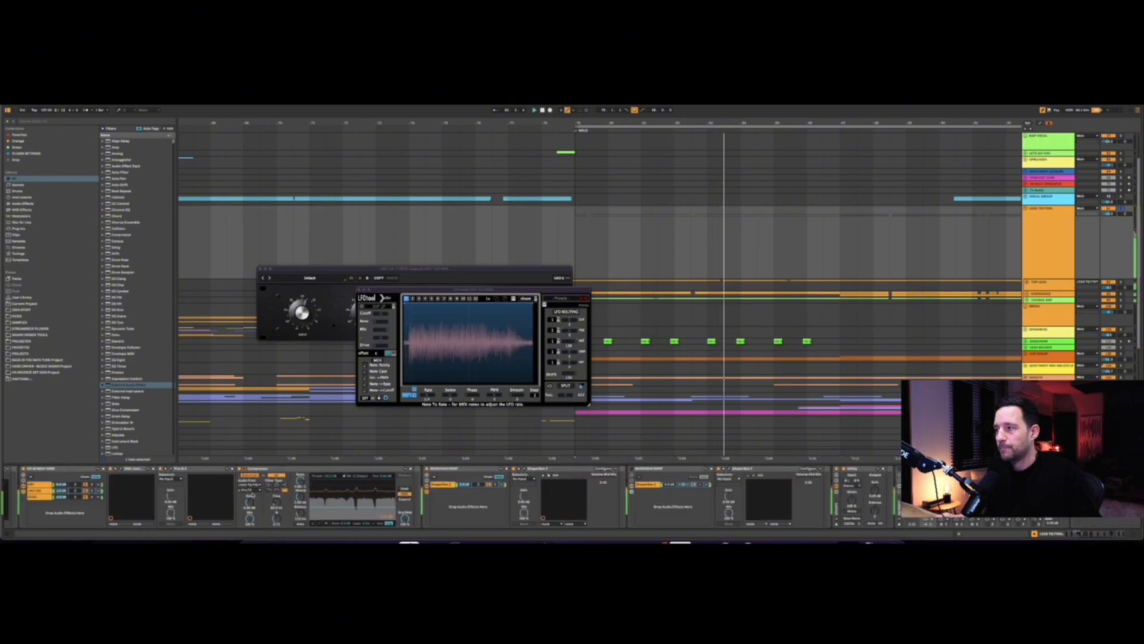
pyautogui.hscroll(15, 251, 496)
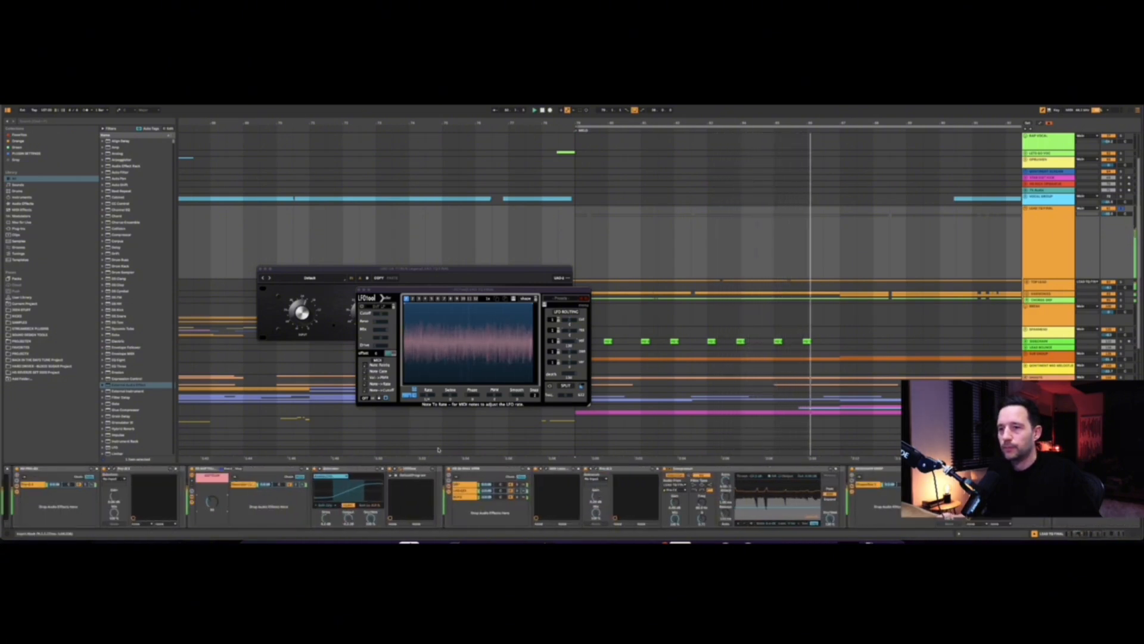
pyautogui.press('space')
pyautogui.press('super+alt+p')
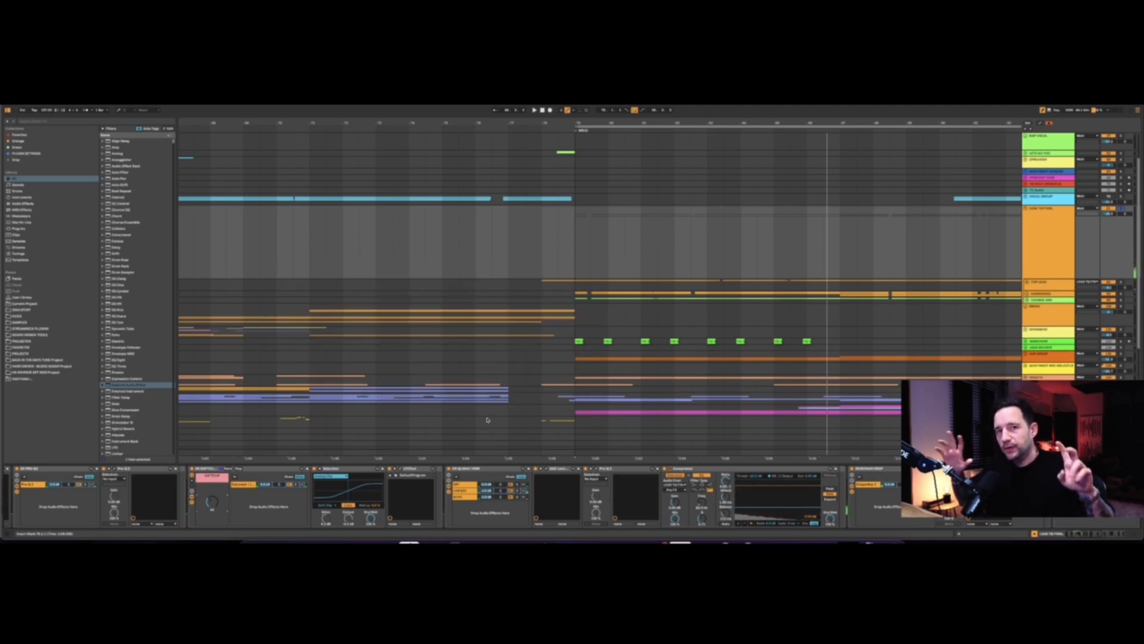
# Select the middle chain of the three-chain rack after LFOTool and open its Lexicon 224 reverb to examine the Large Hall settings
pyautogui.click(462, 483)
pyautogui.click(510, 485)
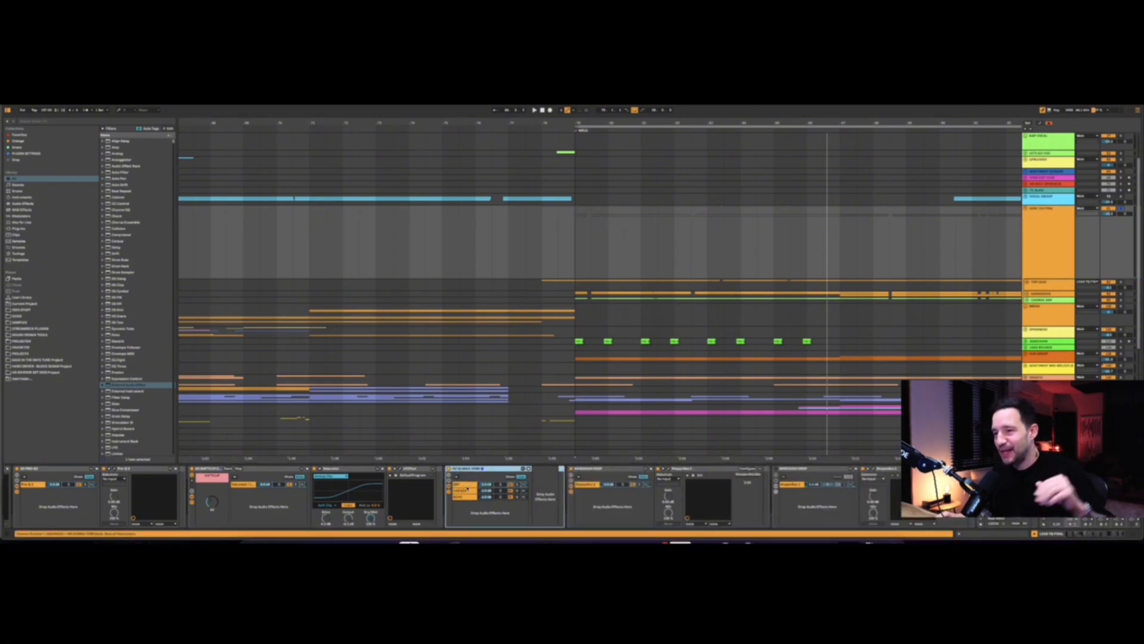
pyautogui.click(467, 490)
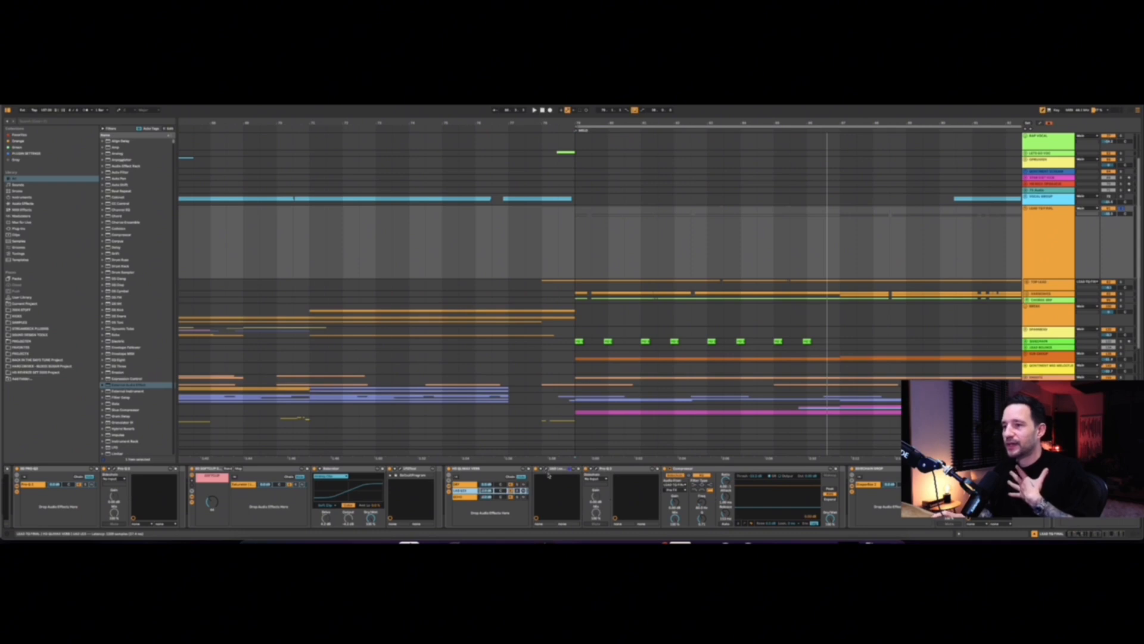
pyautogui.click(549, 475)
pyautogui.moveTo(661, 224); pyautogui.dragTo(488, 204)
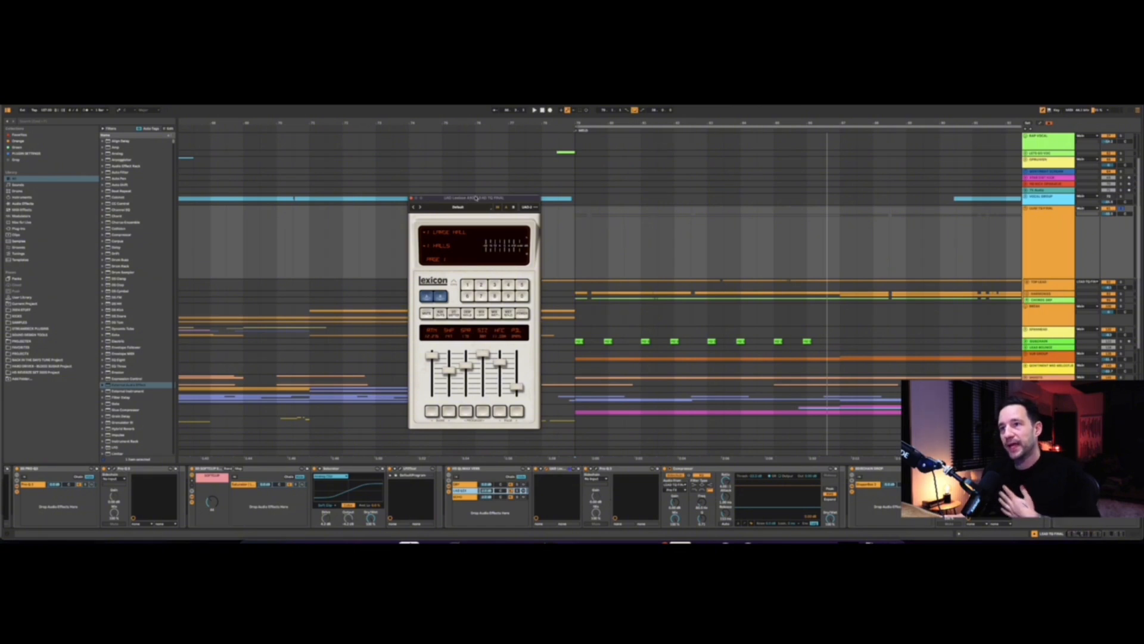
pyautogui.moveTo(474, 199); pyautogui.dragTo(443, 189)
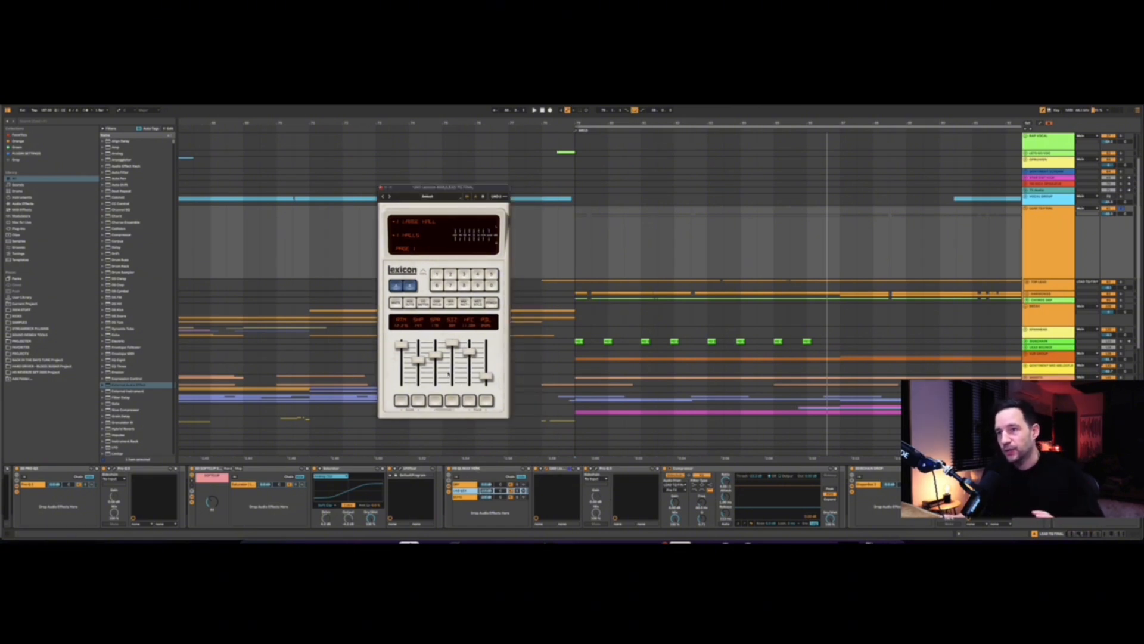
# Open the Pro-Q 3 following the Lexicon reverb, examine it during playback, and select the Compressor after it
pyautogui.click(597, 469)
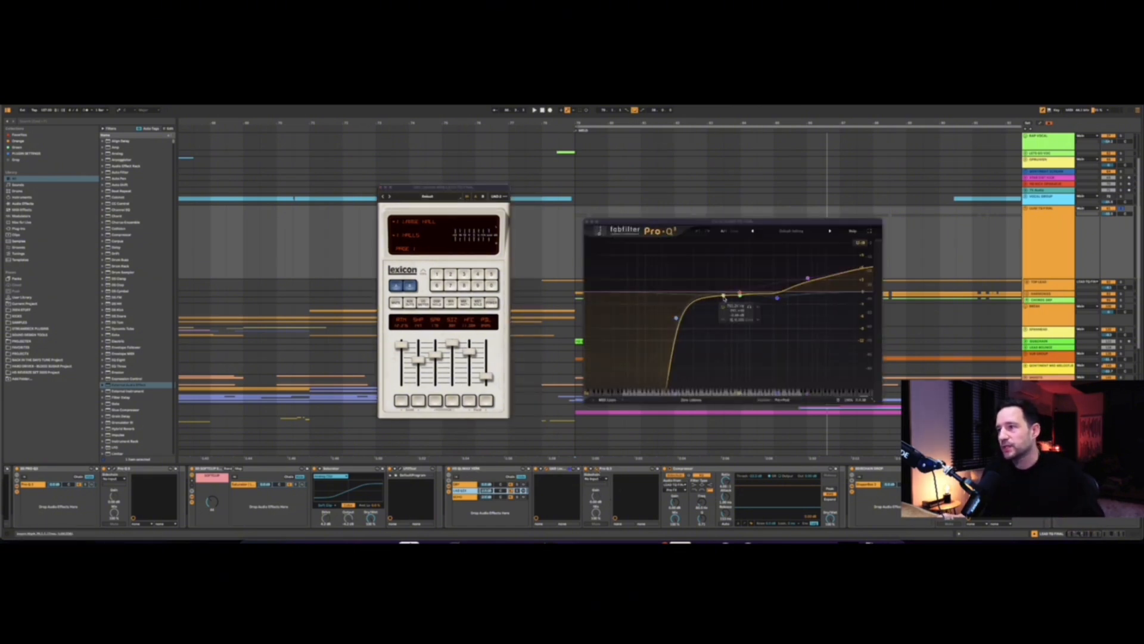
pyautogui.moveTo(739, 222); pyautogui.dragTo(630, 187)
pyautogui.press('space')
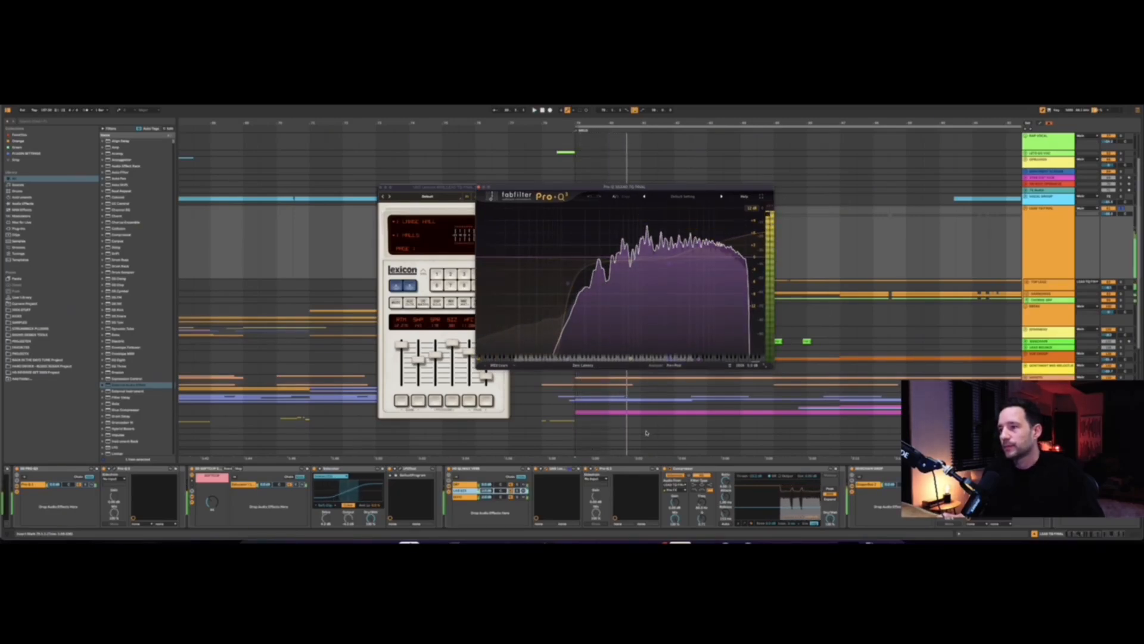
pyautogui.hscroll(3, 639, 436)
pyautogui.click(663, 471)
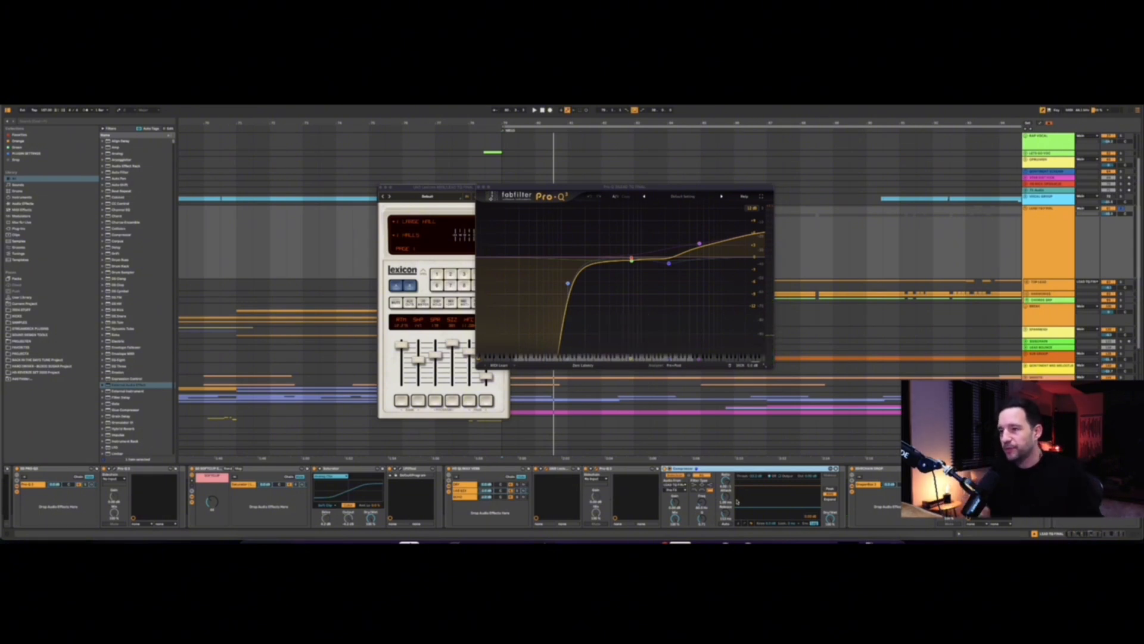
# Select the third chain of the three-chain rack and examine its Echo's Character and main delay pages during playback
pyautogui.press('space')
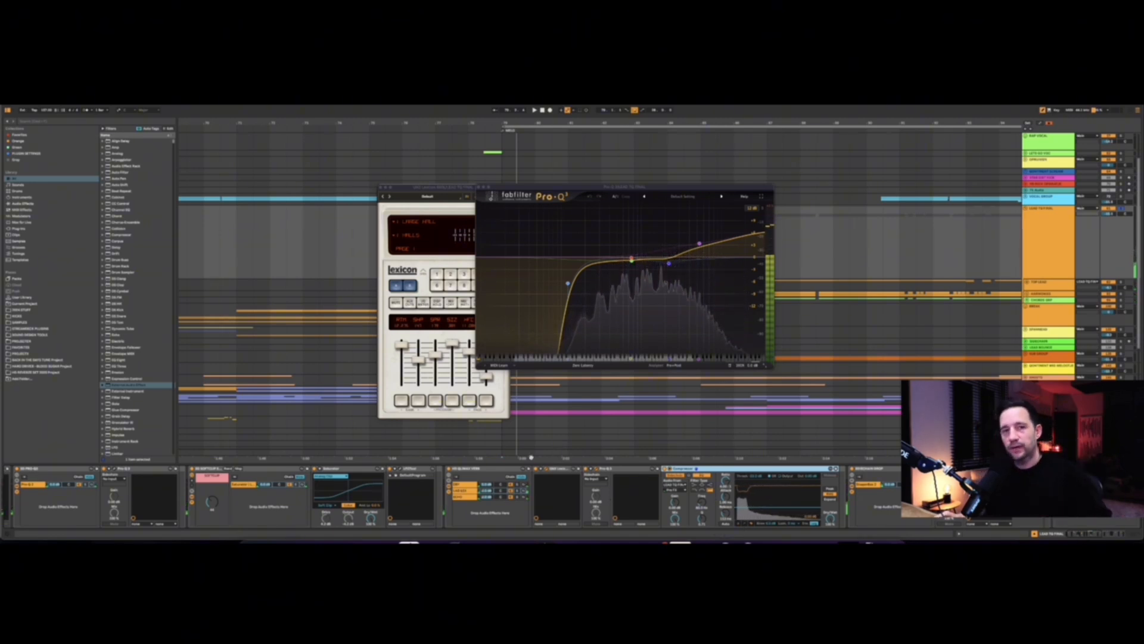
pyautogui.click(489, 496)
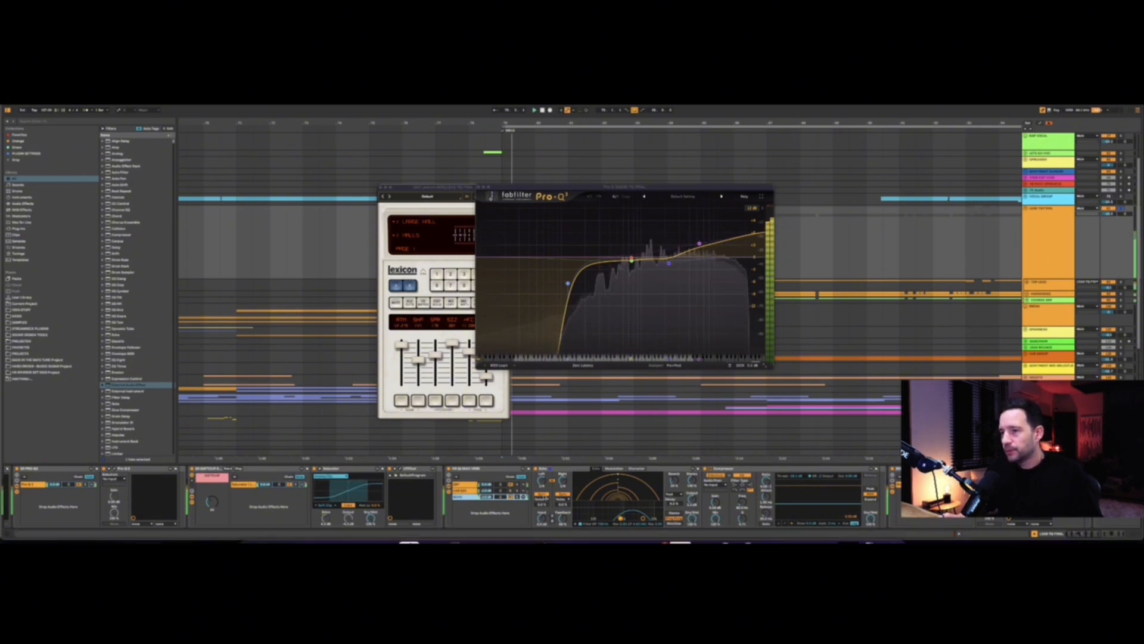
pyautogui.click(627, 468)
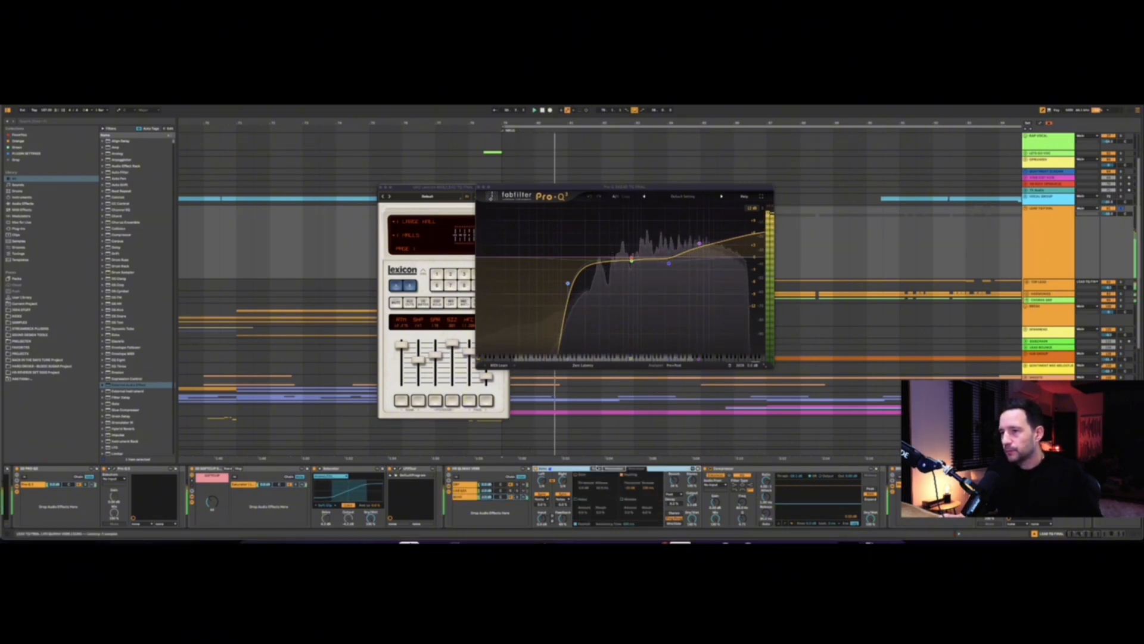
pyautogui.click(598, 469)
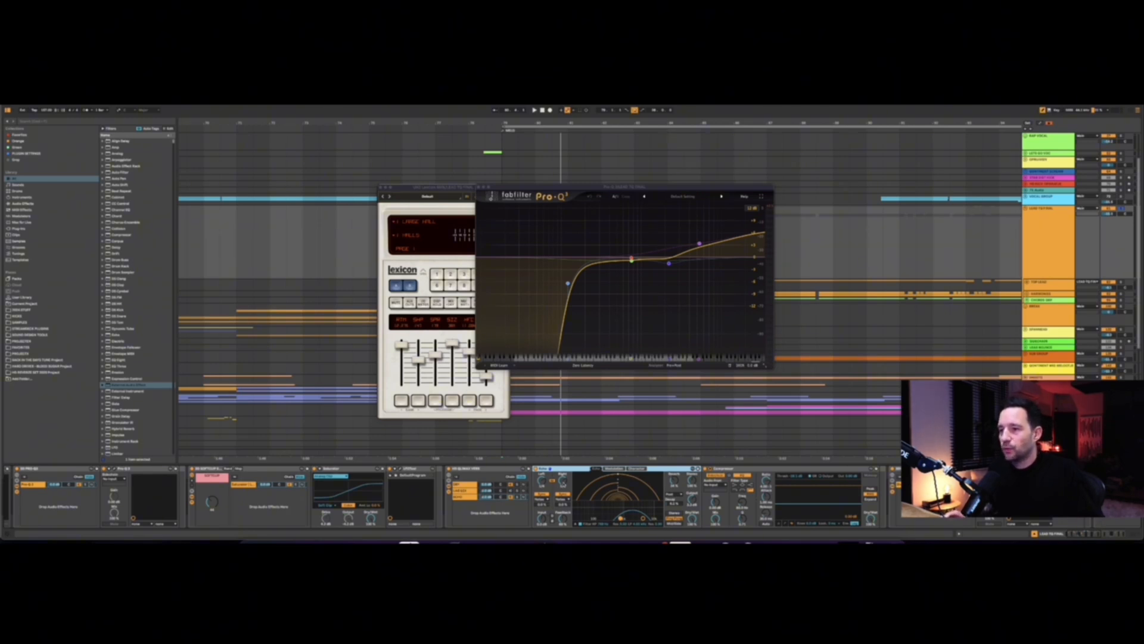
pyautogui.press('space')
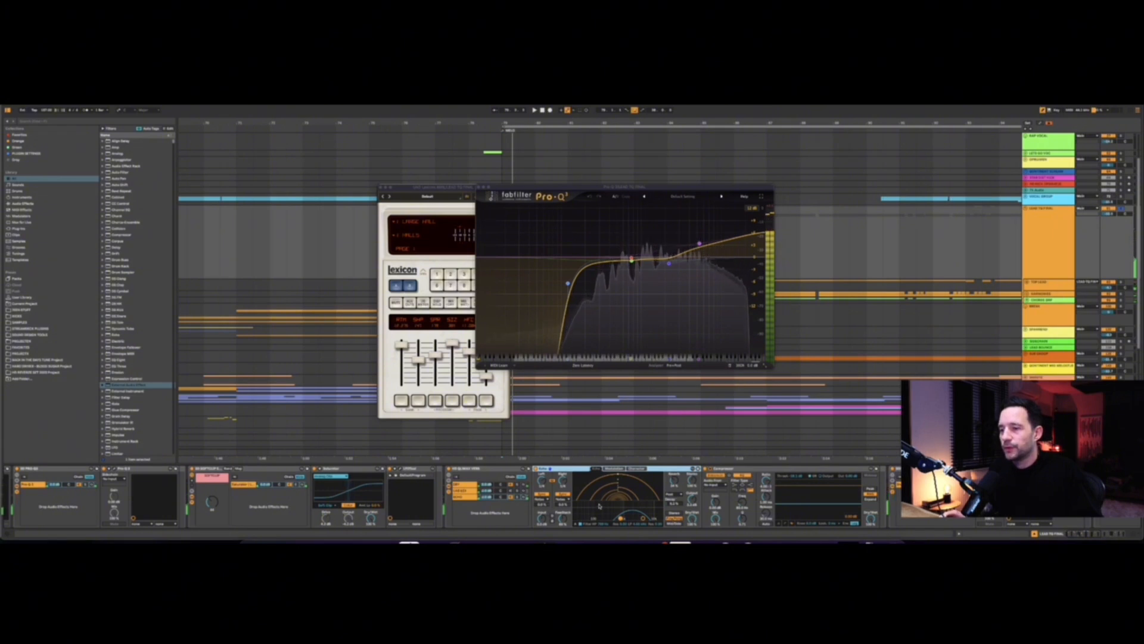
# Show the Echo's Character settings again, switch between the rack's second and third chains, and toggle playback
pyautogui.click(620, 469)
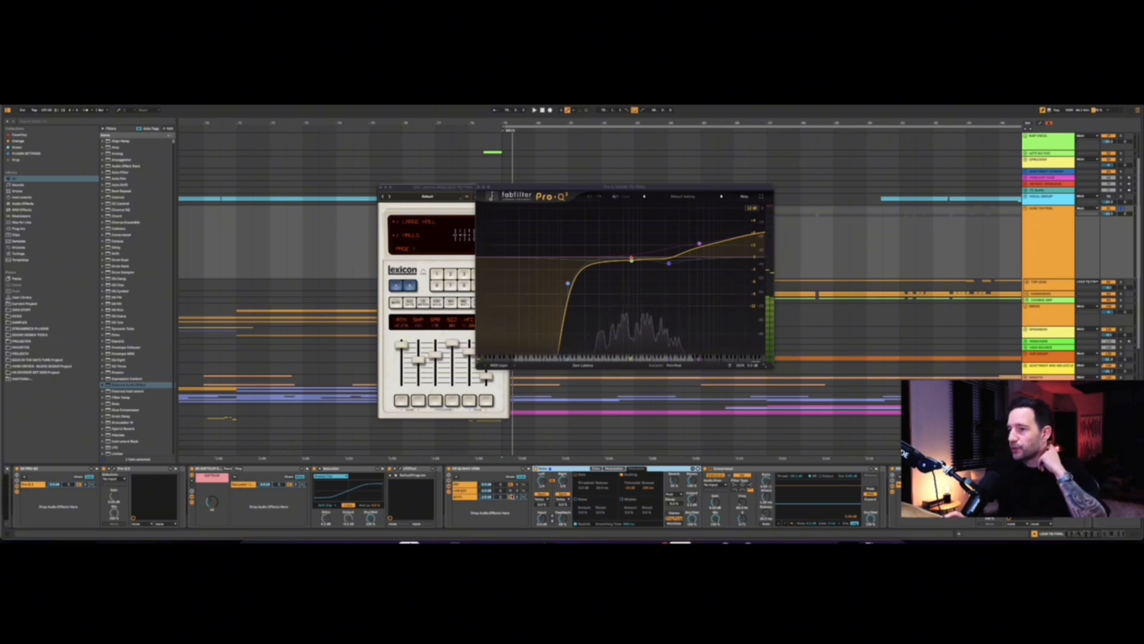
pyautogui.click(461, 491)
pyautogui.click(468, 497)
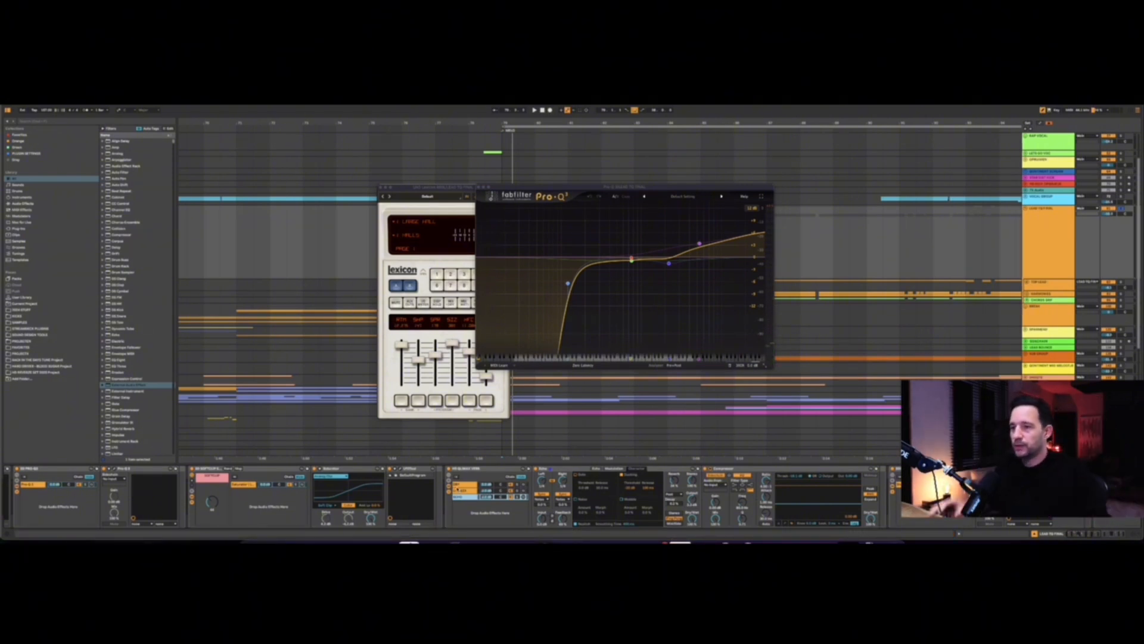
pyautogui.press('space')
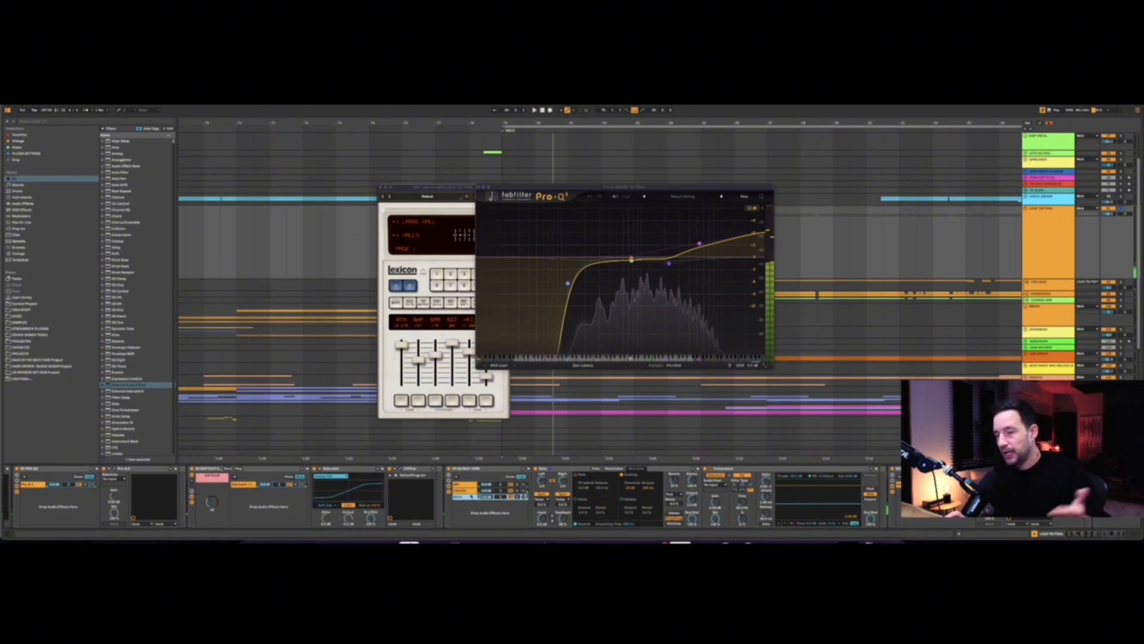
# Fold the three-chain rack, open ShaperBox in the next rack, and examine its volume curve with playback running
pyautogui.doubleClick(469, 469)
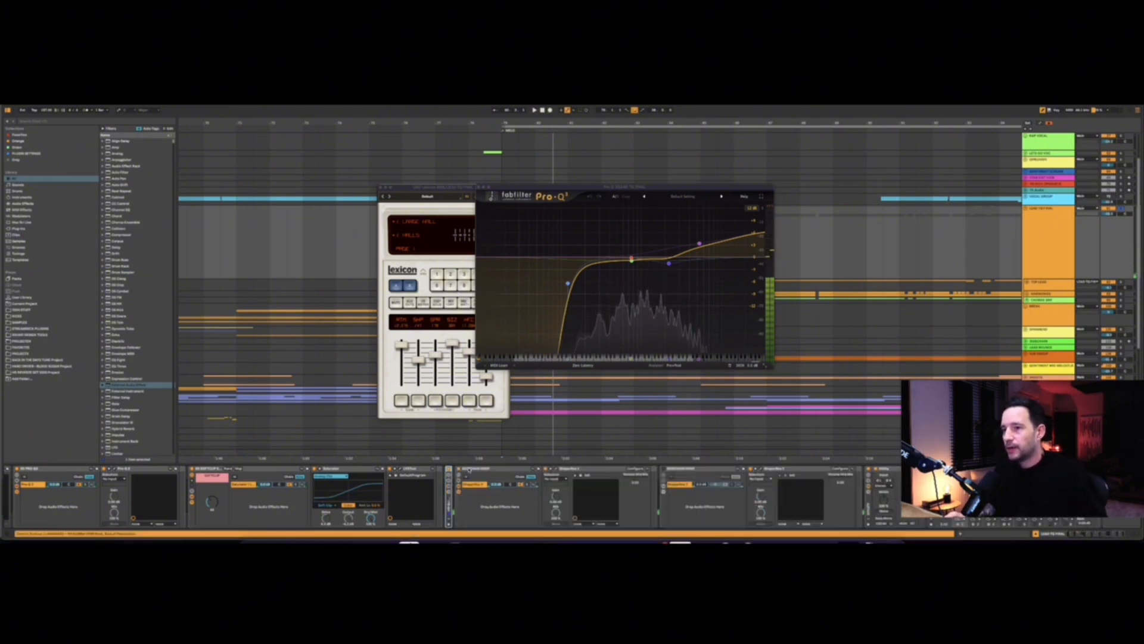
pyautogui.click(505, 469)
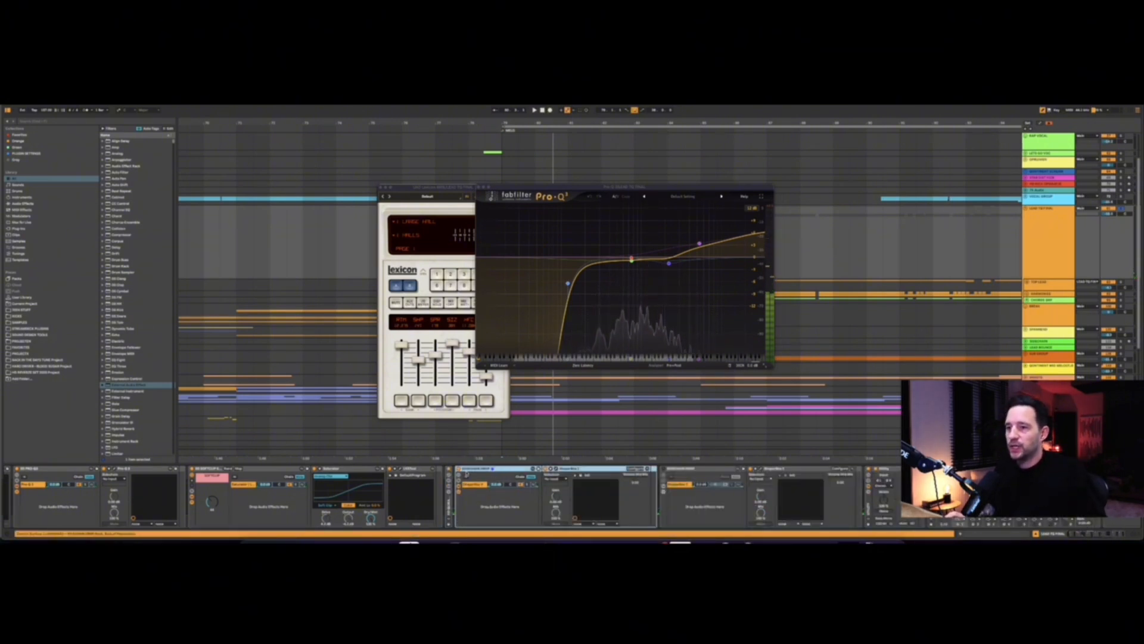
pyautogui.click(557, 469)
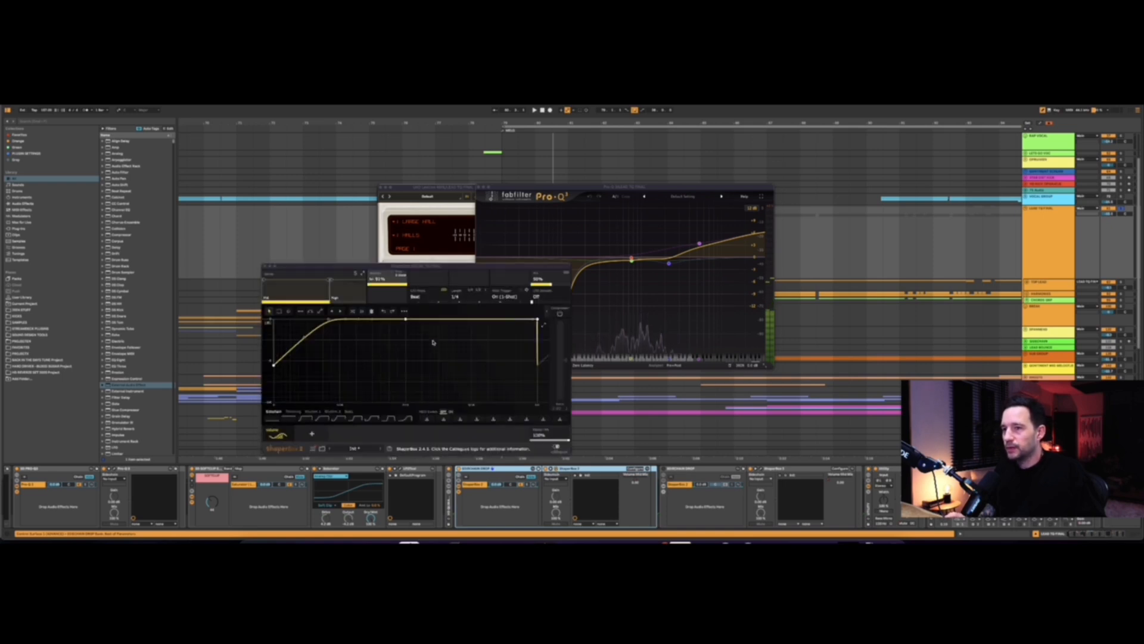
pyautogui.moveTo(453, 270); pyautogui.dragTo(370, 248)
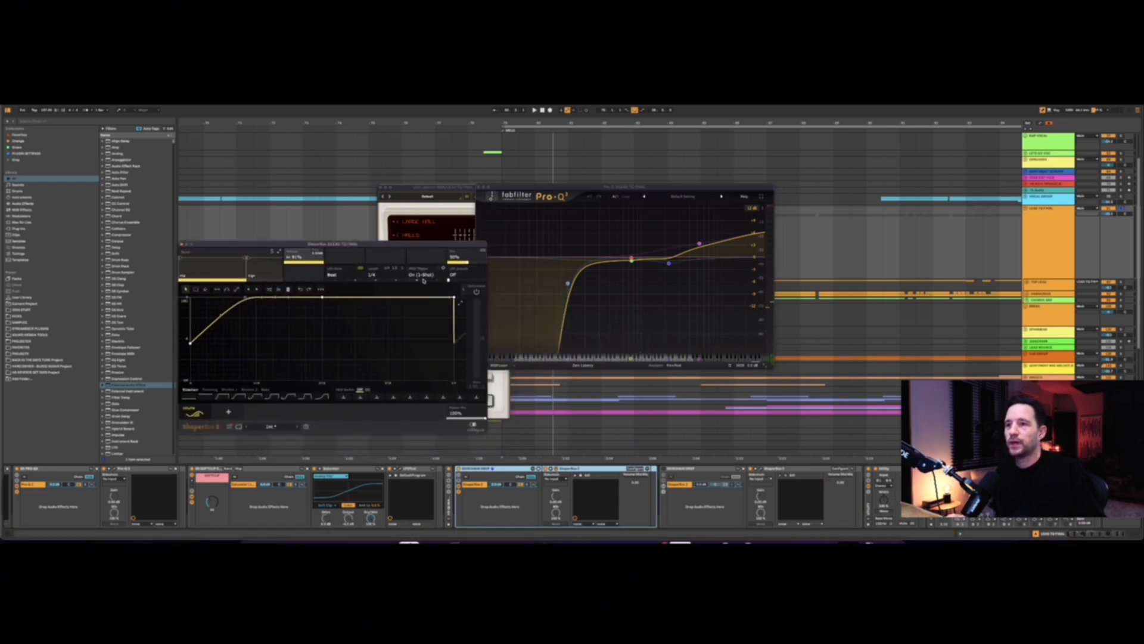
pyautogui.press('space')
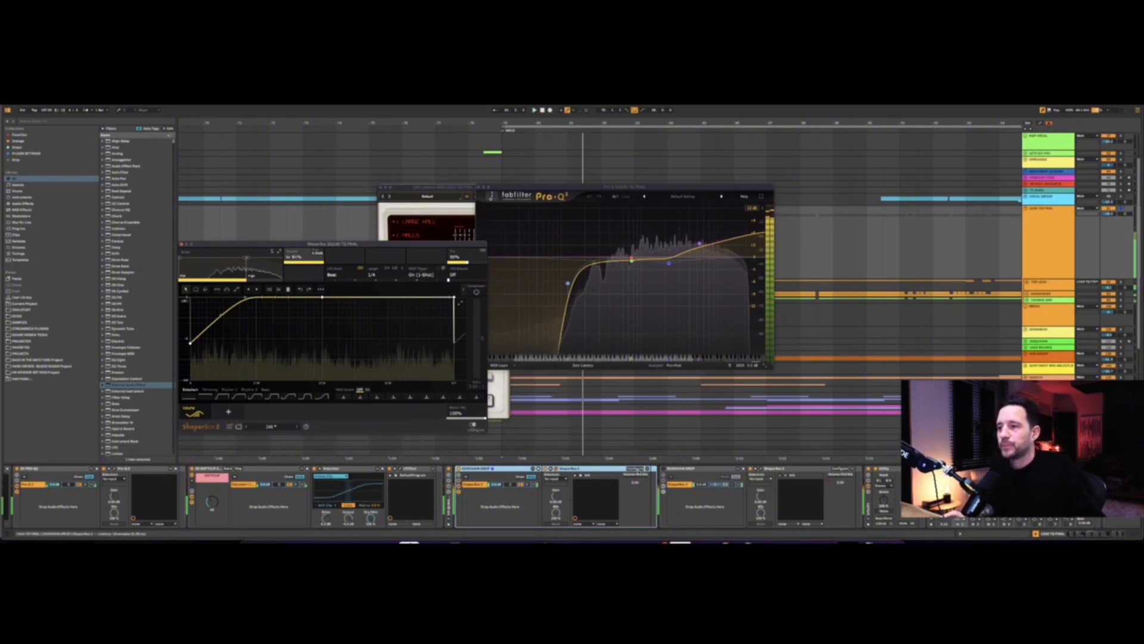
# Bring the devices after the ShaperBox racks into view and close the ShaperBox, Lexicon 224 and Pro-Q 3 windows
pyautogui.hscroll(4, 598, 486)
pyautogui.hscroll(6, 599, 486)
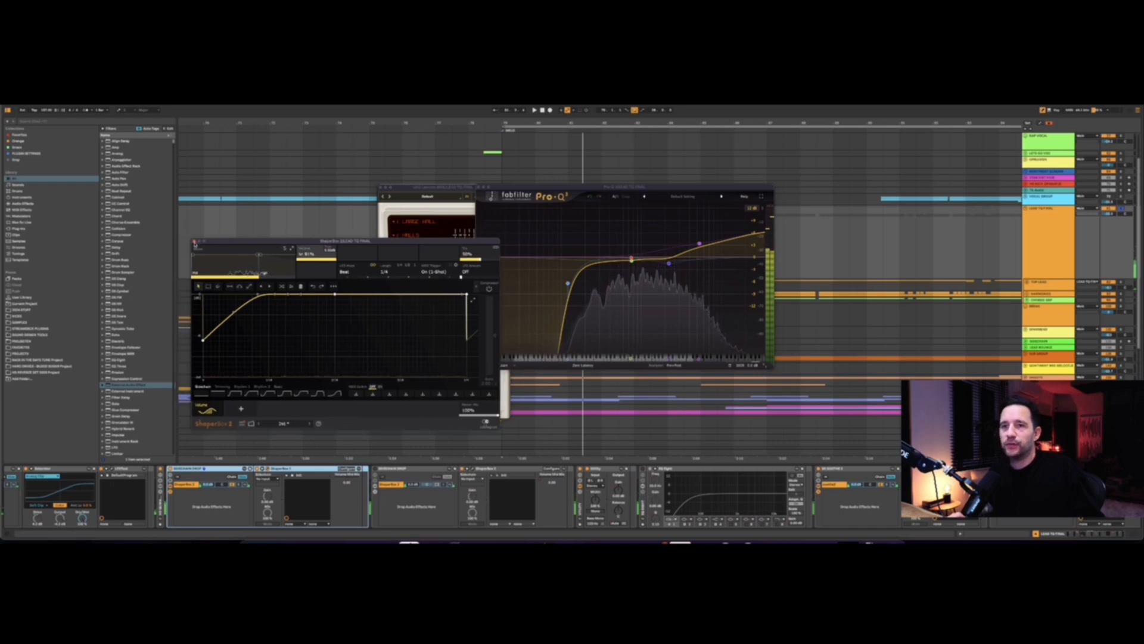
pyautogui.click(181, 245)
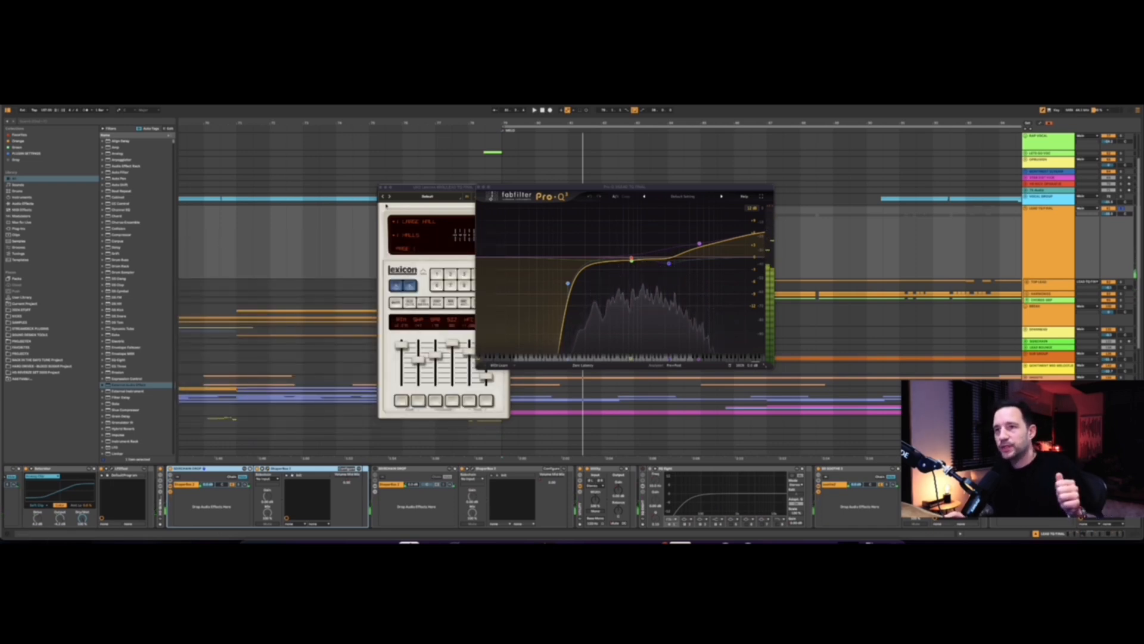
pyautogui.click(381, 187)
pyautogui.click(478, 187)
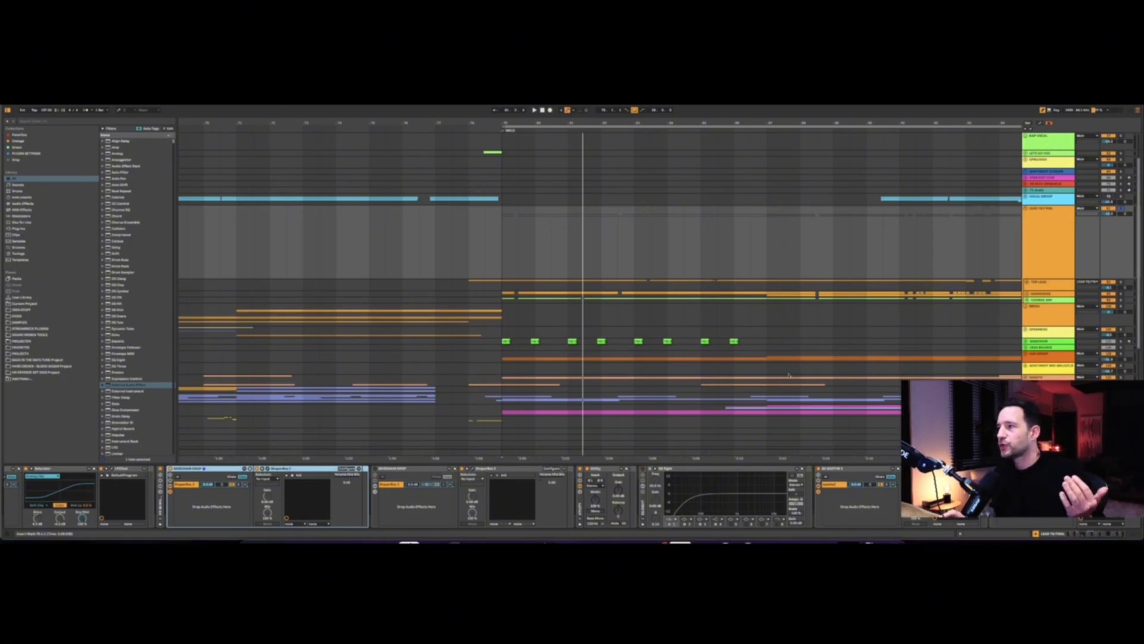
# Select the green track of short repeated clips, highlight the range over its eight clips, and look over its rack's chain list
pyautogui.click(1050, 342)
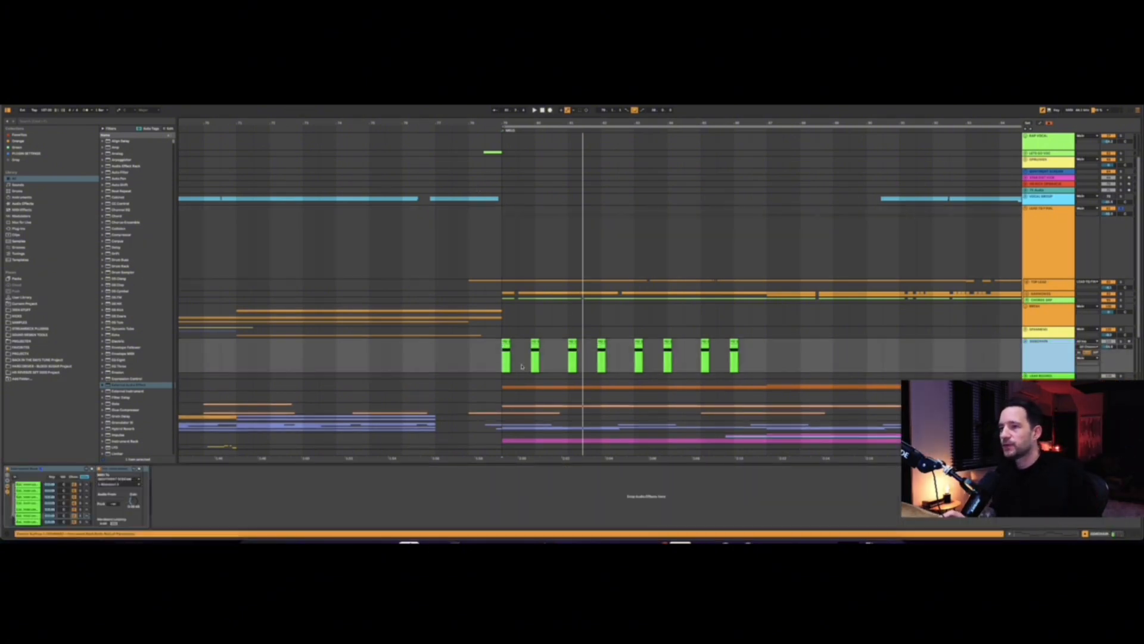
pyautogui.moveTo(522, 366); pyautogui.dragTo(817, 366)
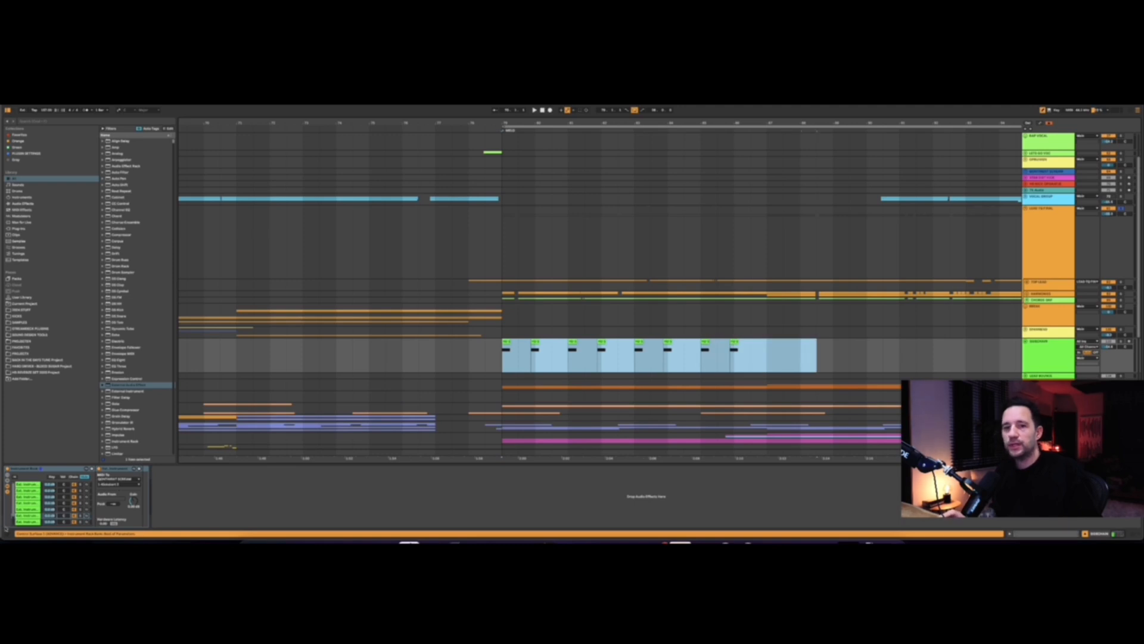
pyautogui.scroll(-2, 28, 493)
pyautogui.scroll(2, 33, 496)
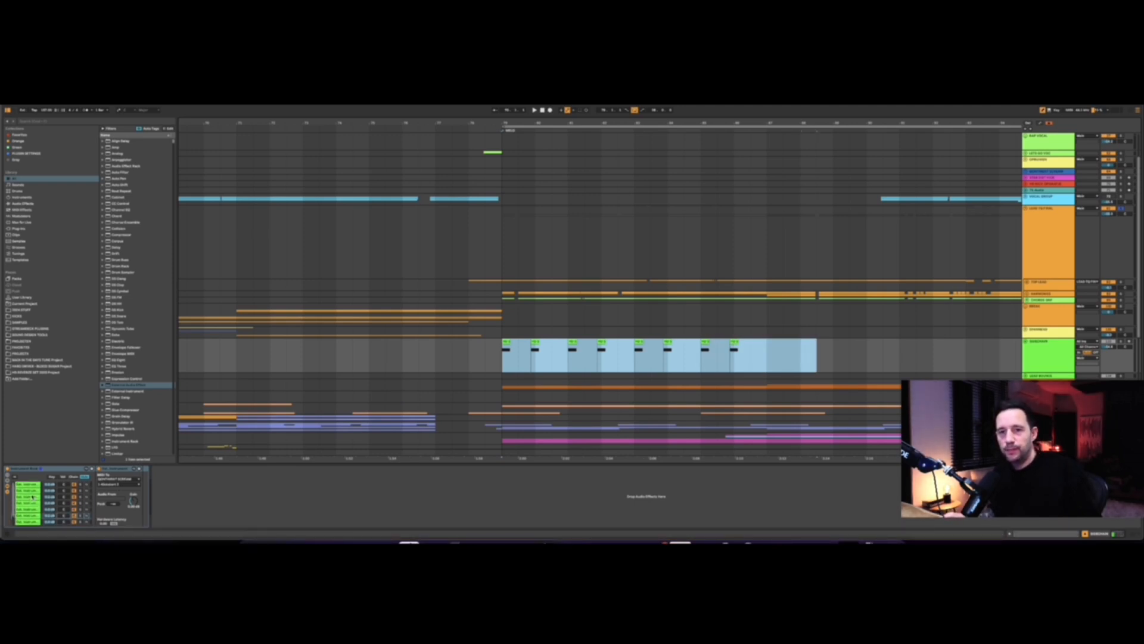
pyautogui.scroll(-2, 33, 496)
pyautogui.scroll(2, 34, 492)
# Go through the chains of the green track's Instrument Rack one by one to examine the device in each
pyautogui.click(36, 486)
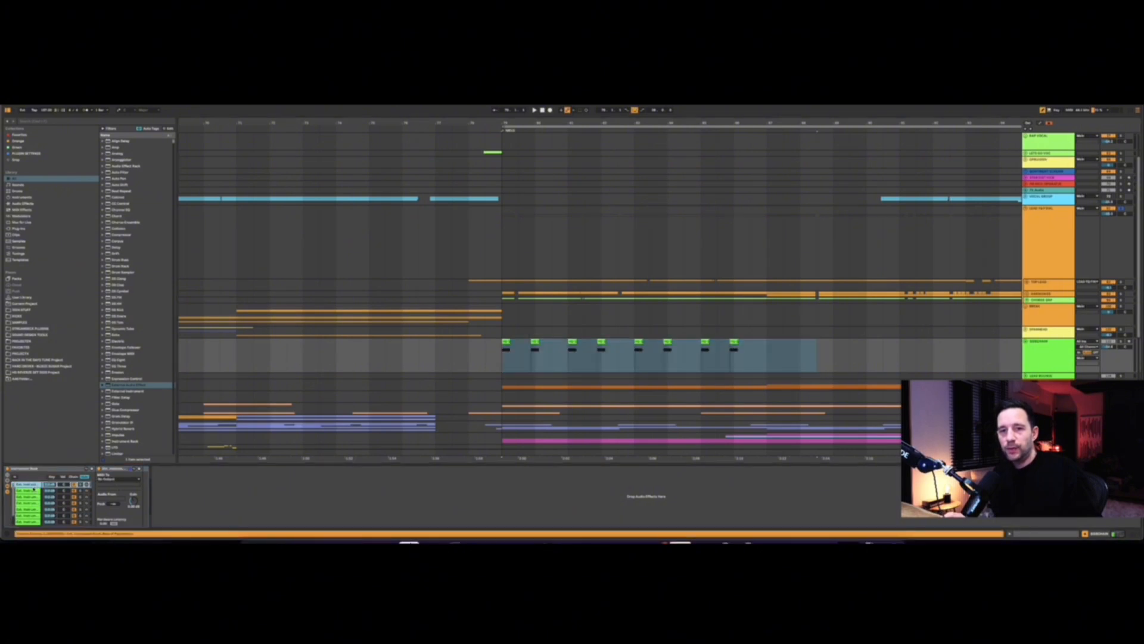
pyautogui.click(33, 497)
pyautogui.click(34, 491)
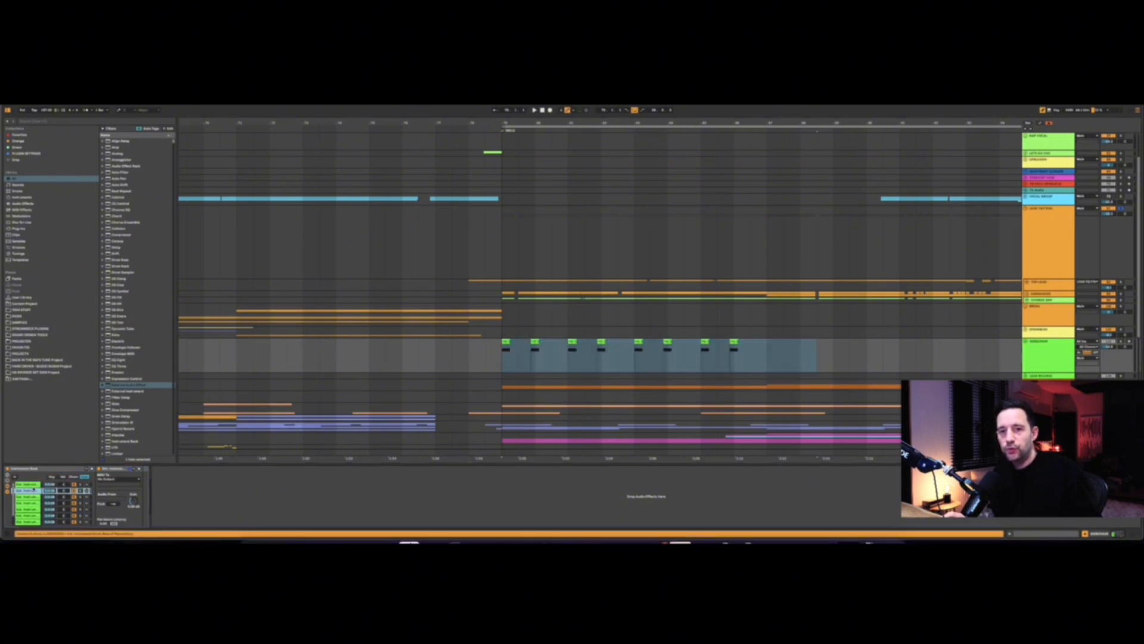
pyautogui.click(33, 504)
pyautogui.scroll(-2, 33, 503)
pyautogui.click(33, 498)
pyautogui.click(34, 505)
pyautogui.click(33, 510)
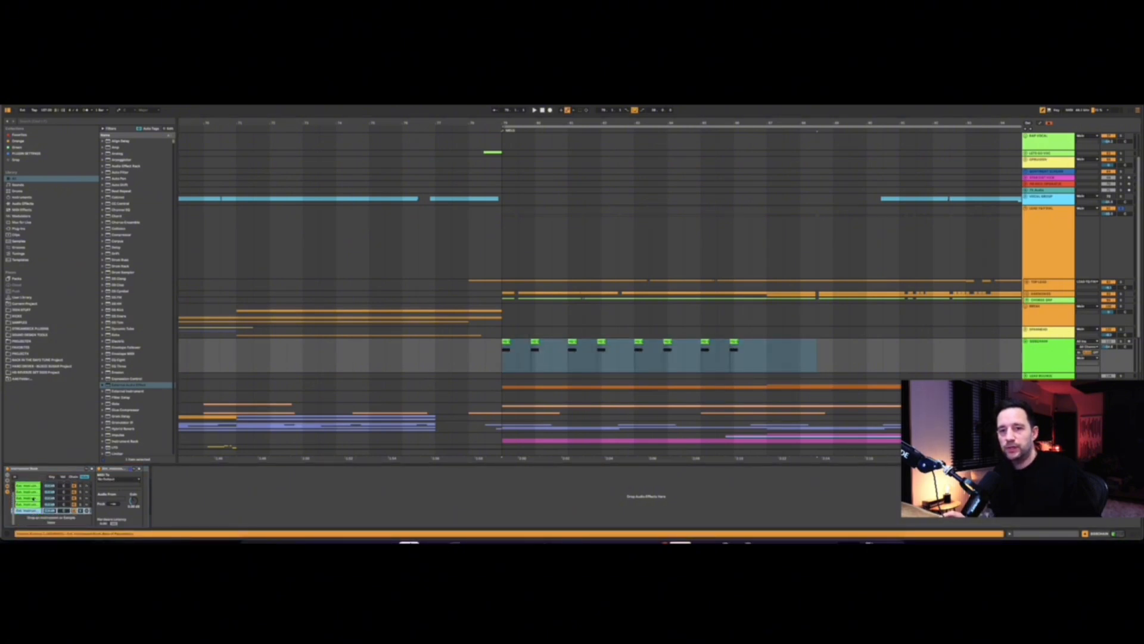
pyautogui.scroll(2, 33, 501)
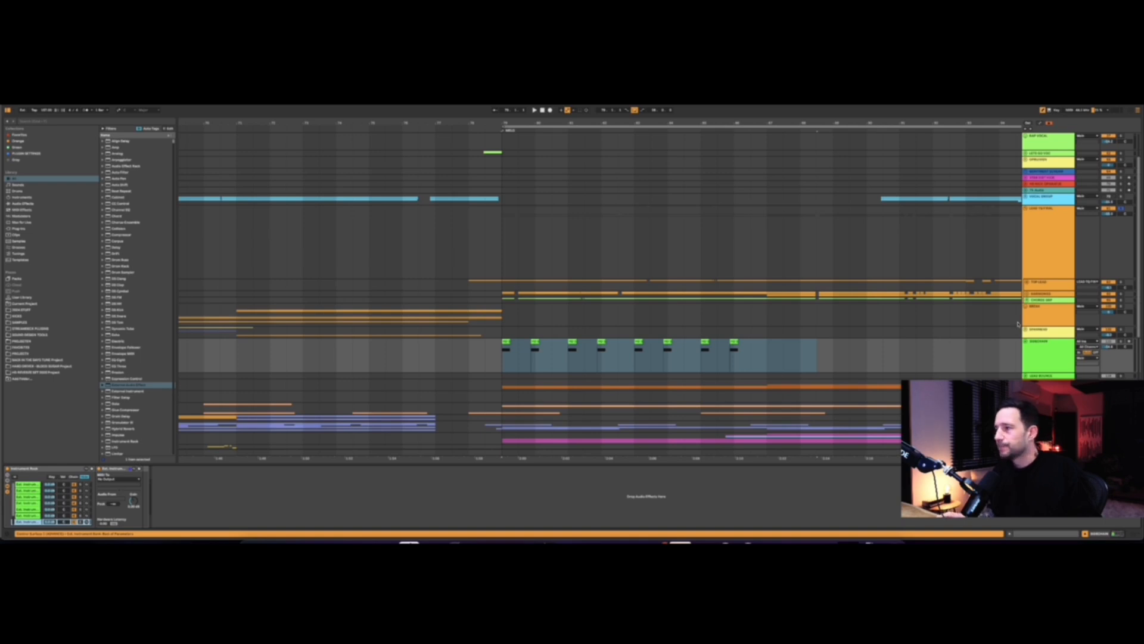
# Return to the large orange lead group and select the Utility following its ShaperBox racks
pyautogui.click(1035, 356)
pyautogui.click(1021, 353)
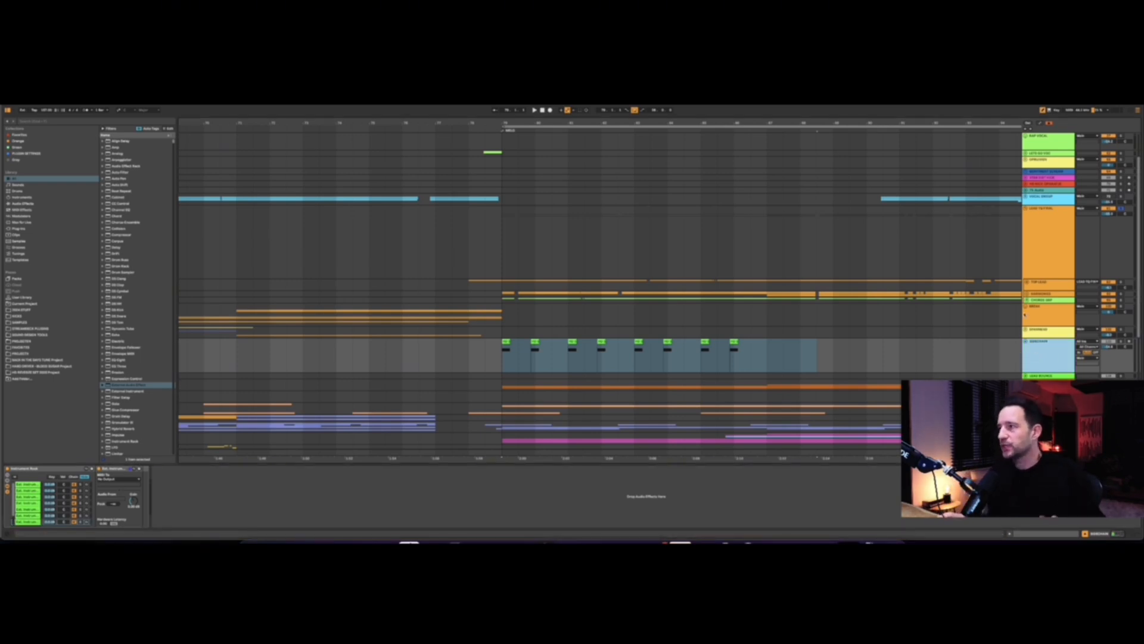
pyautogui.click(1029, 288)
pyautogui.click(1038, 322)
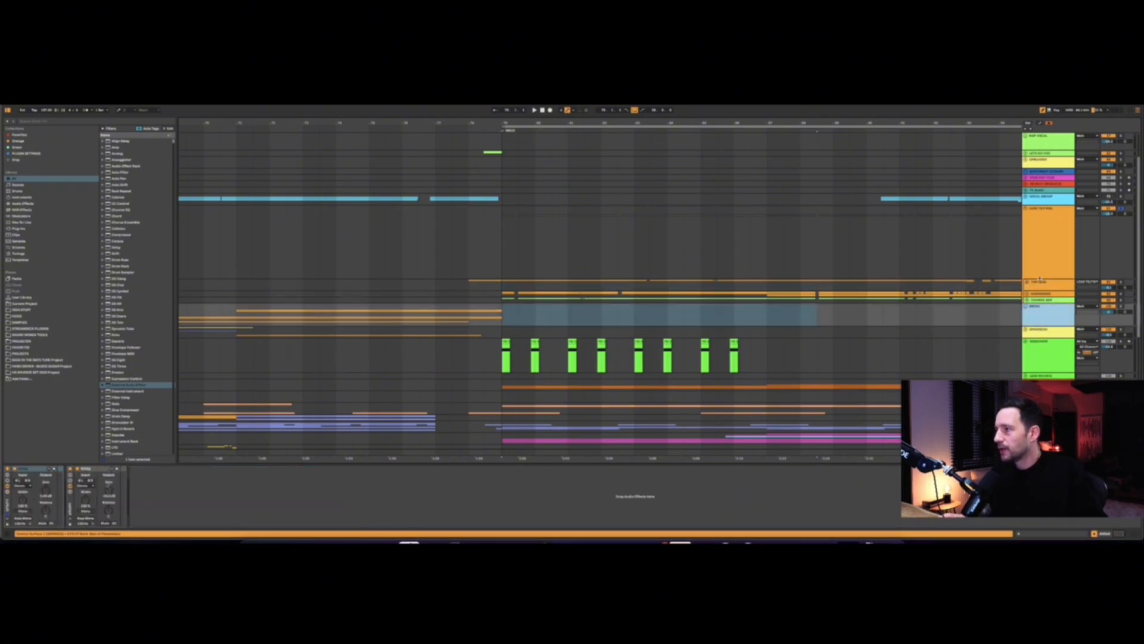
pyautogui.click(1039, 253)
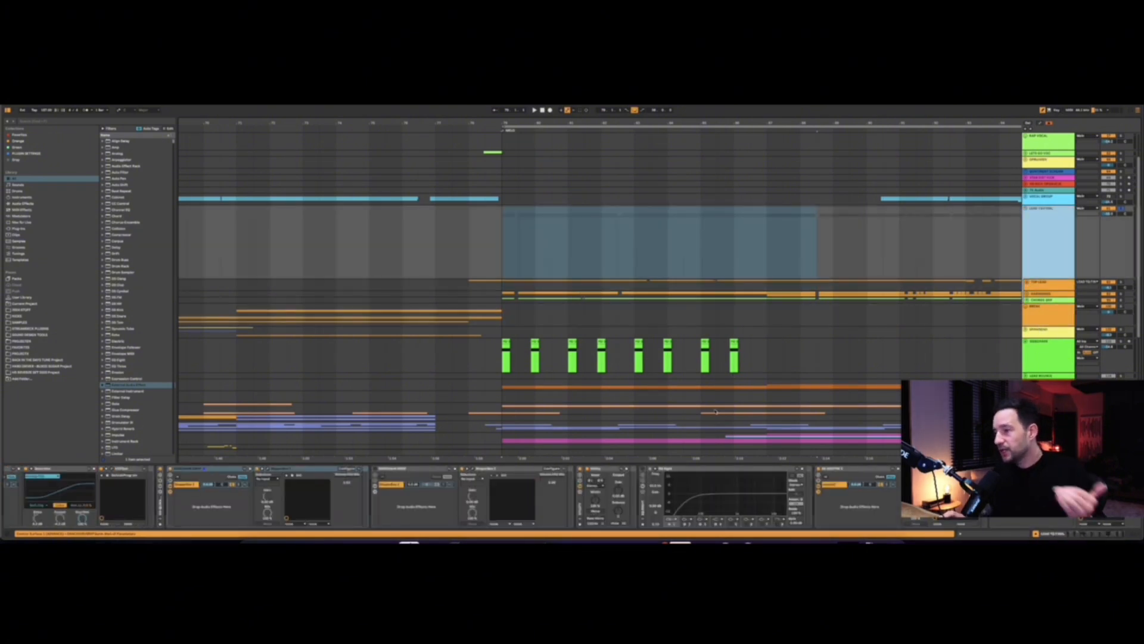
pyautogui.hscroll(2, 597, 496)
pyautogui.click(541, 482)
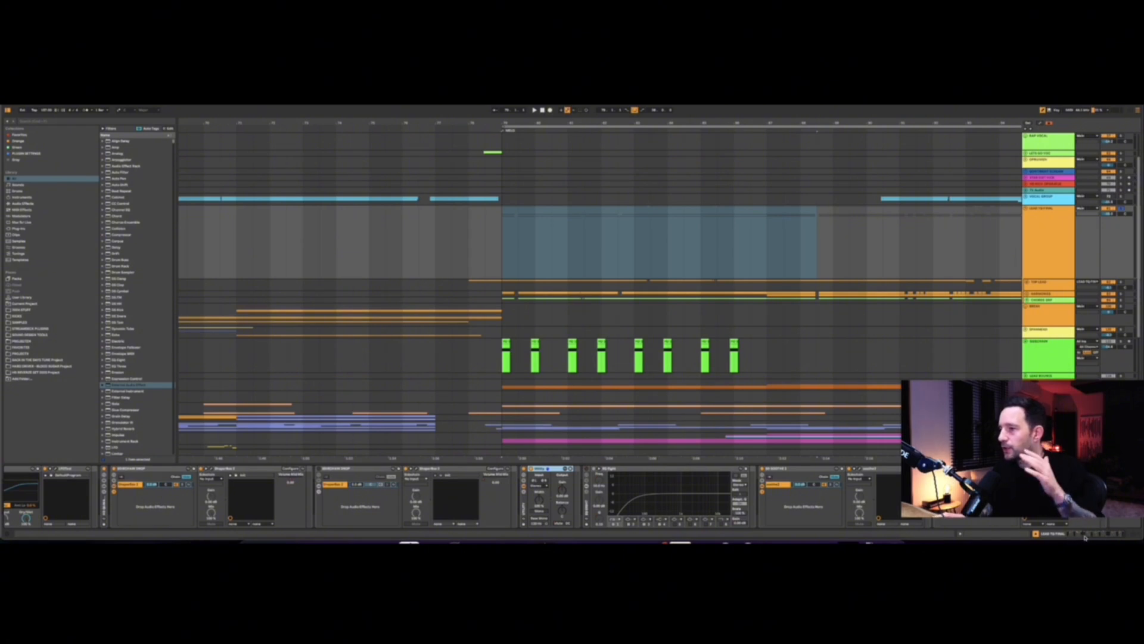
# Set the playback start at the beginning of the drop, open soothe2 in the group's following rack, and play
pyautogui.click(501, 252)
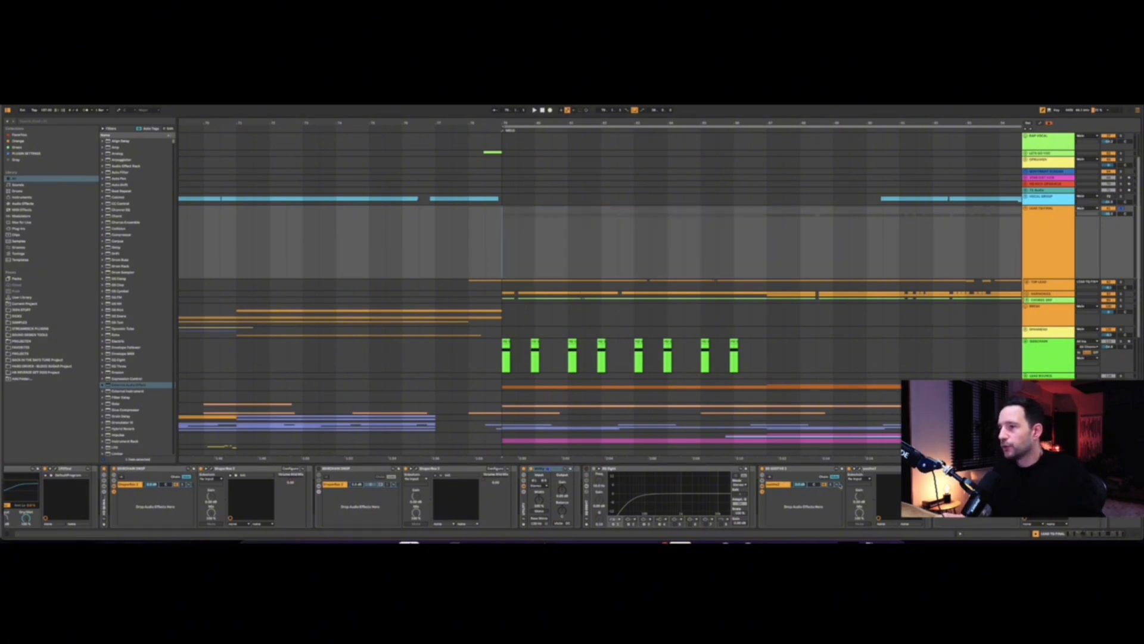
pyautogui.click(859, 469)
pyautogui.press('space')
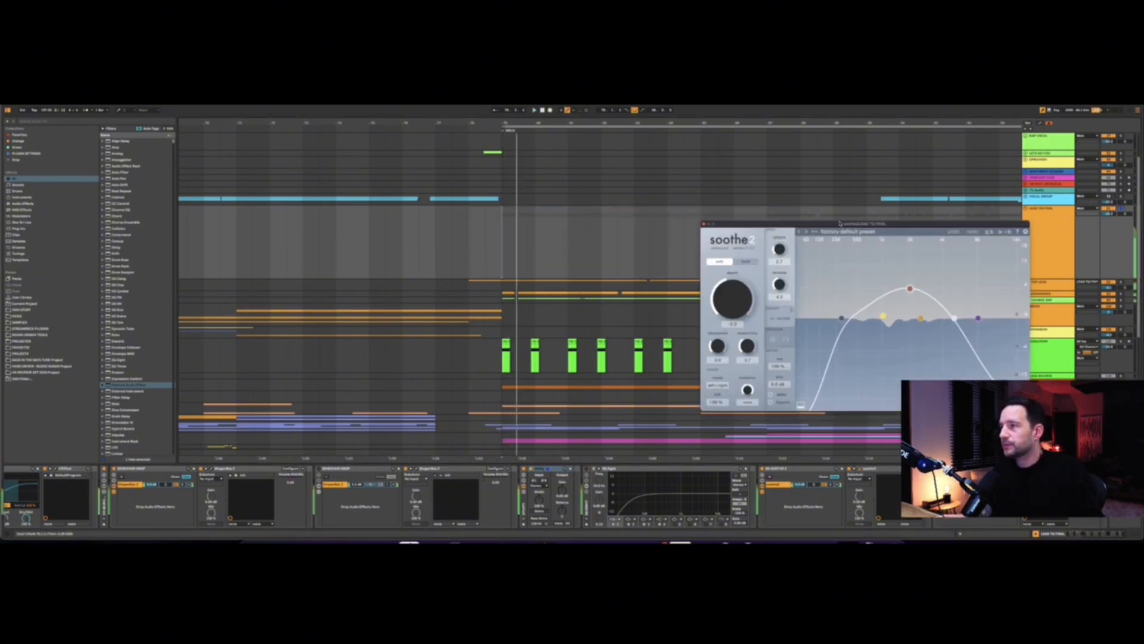
# Move the soothe2 window over the arrangement, examine its processing on the orange group, and close the plug-in
pyautogui.moveTo(842, 224); pyautogui.dragTo(451, 211)
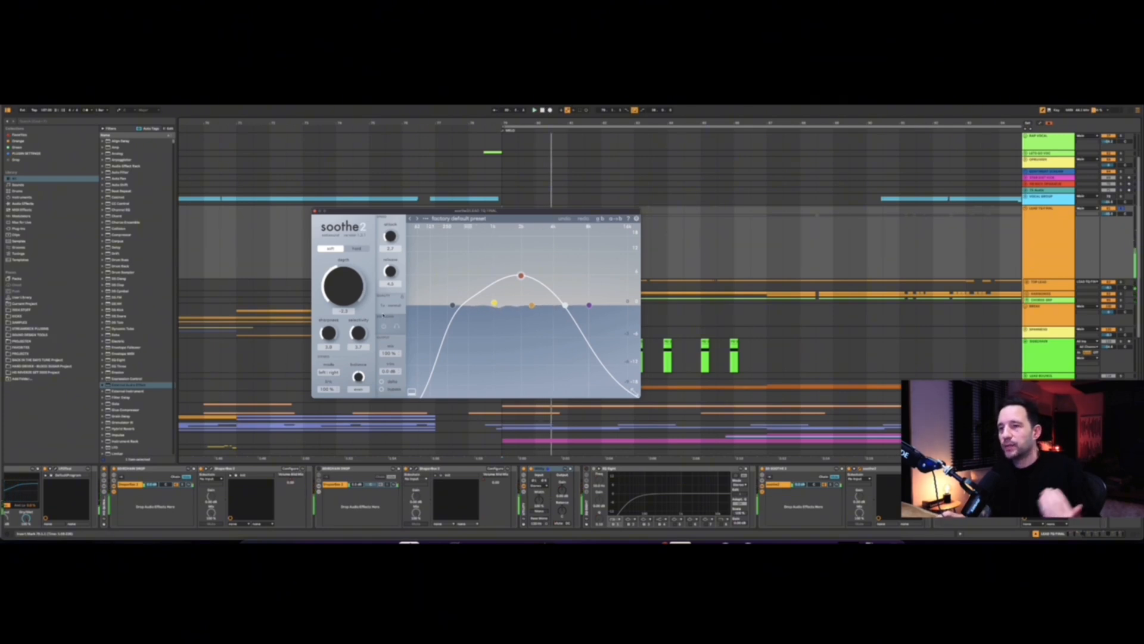
pyautogui.click(382, 389)
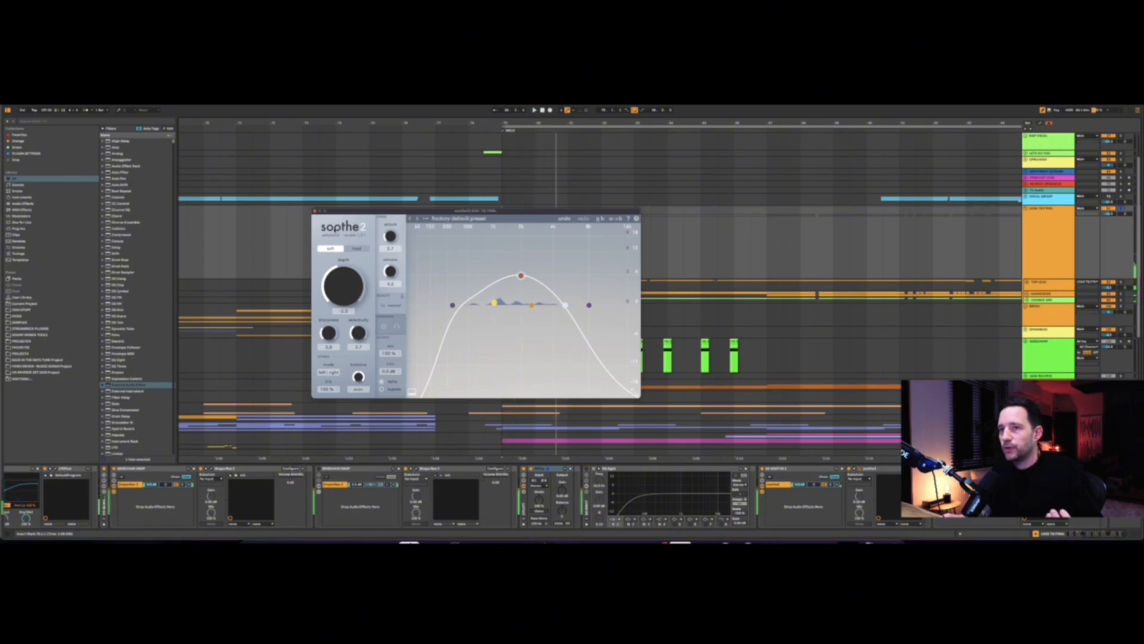
pyautogui.click(315, 211)
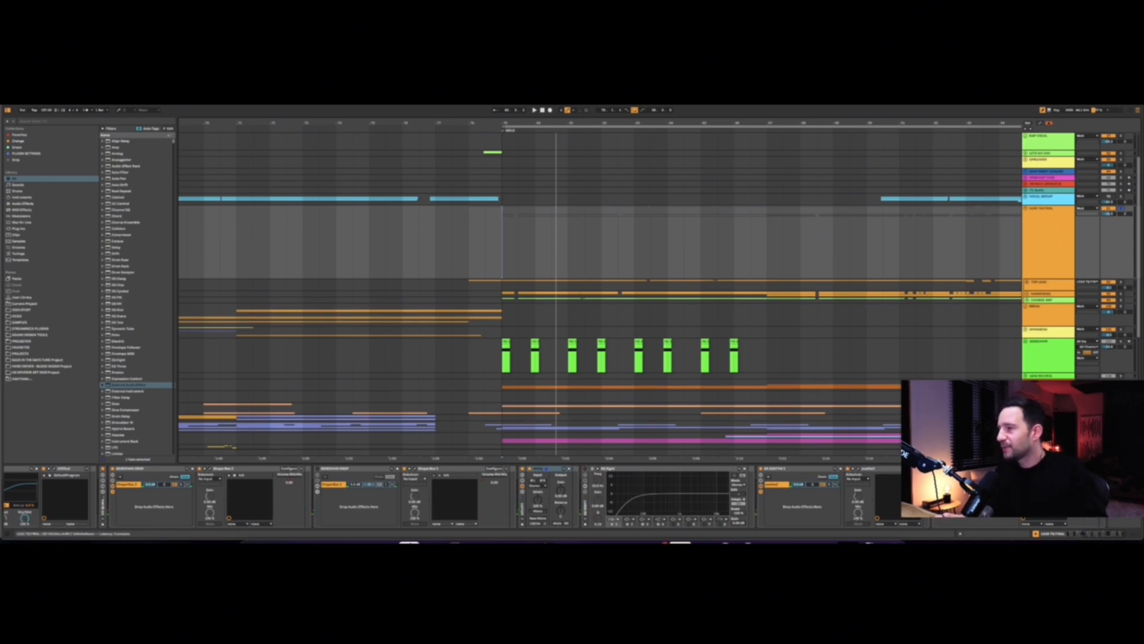
# Open ValhallaRoom on the orange group and place the playback position in the break before the second drop
pyautogui.click(1034, 469)
pyautogui.moveTo(859, 240); pyautogui.dragTo(846, 219)
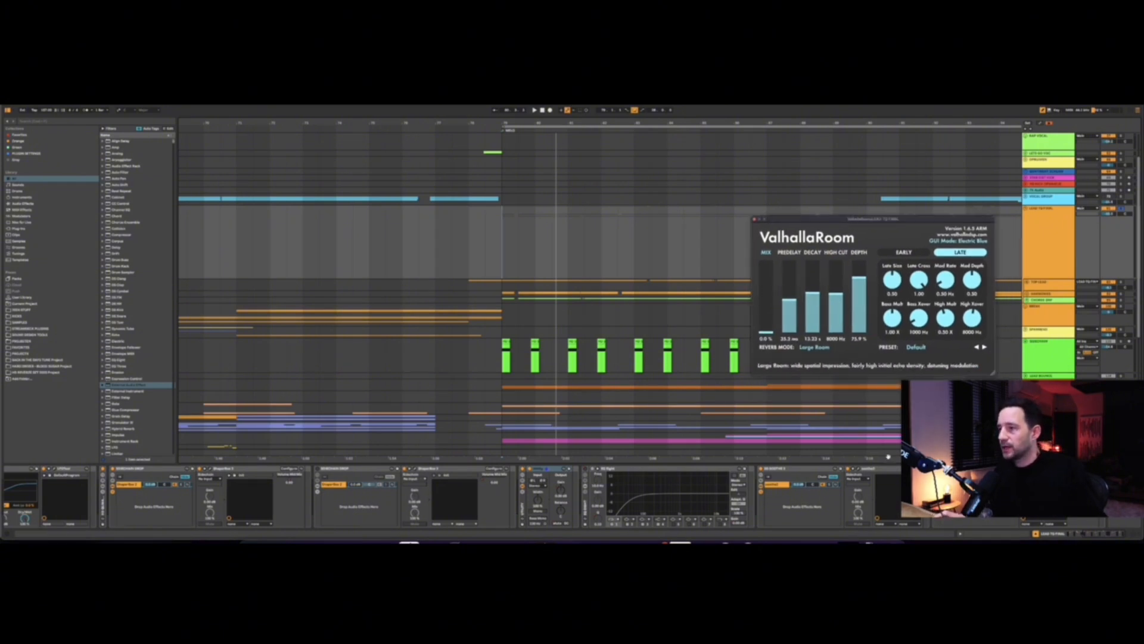
pyautogui.scroll(-10, 570, 248)
pyautogui.scroll(5, 566, 257)
pyautogui.click(565, 257)
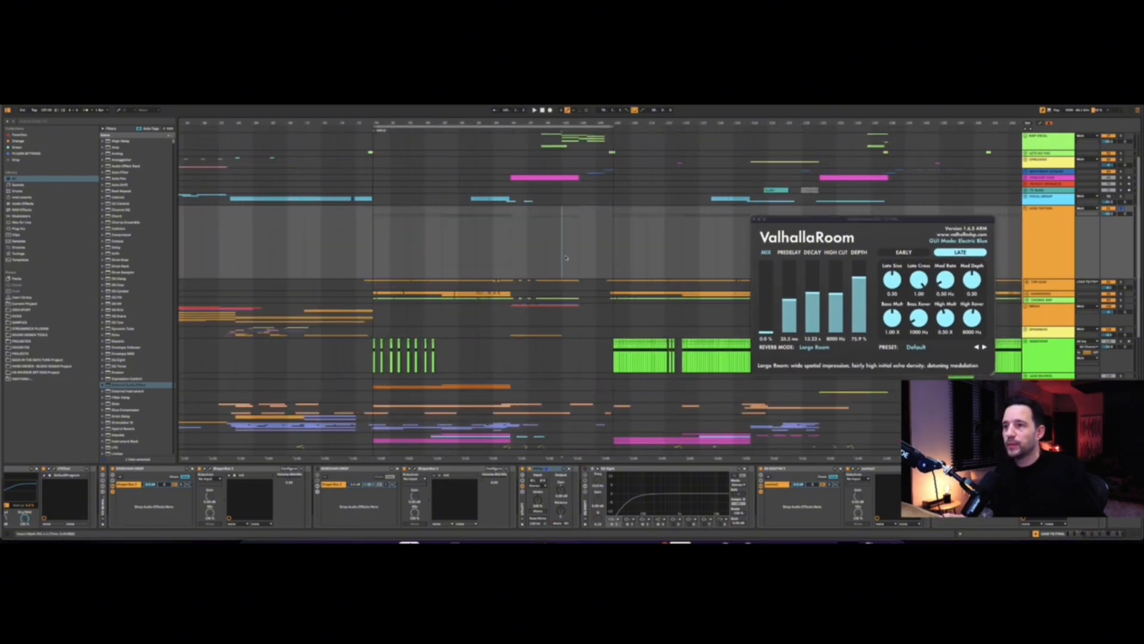
# Play the break with automation lanes shown to check the reverb mix automation, hide the lanes and close ValhallaRoom
pyautogui.press('a')
pyautogui.scroll(-6, 560, 328)
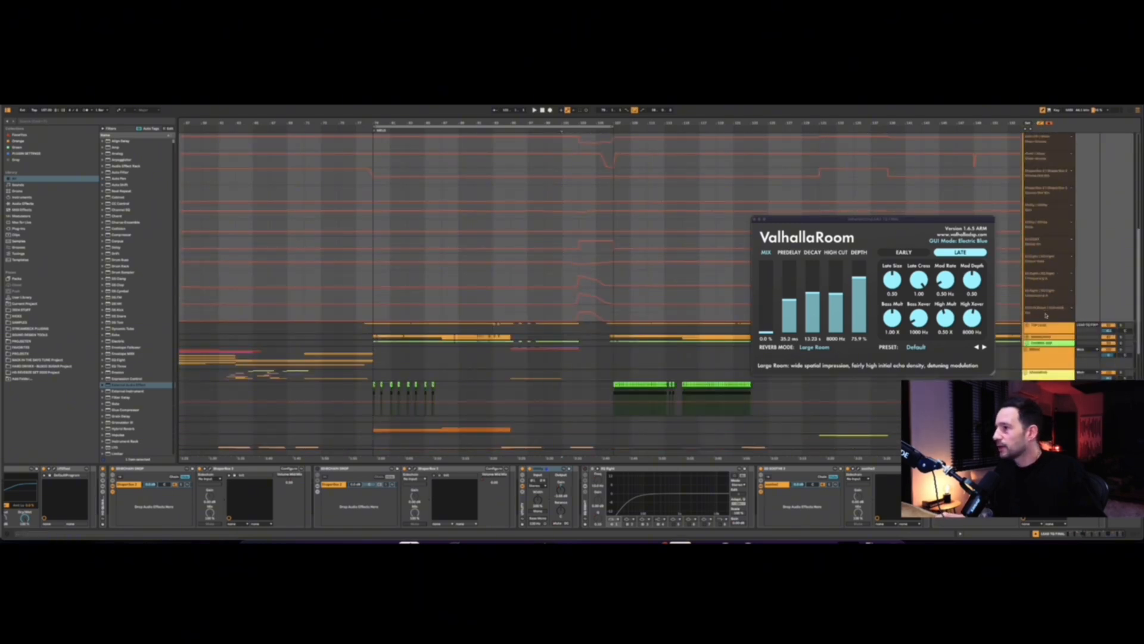
pyautogui.scroll(3, 574, 319)
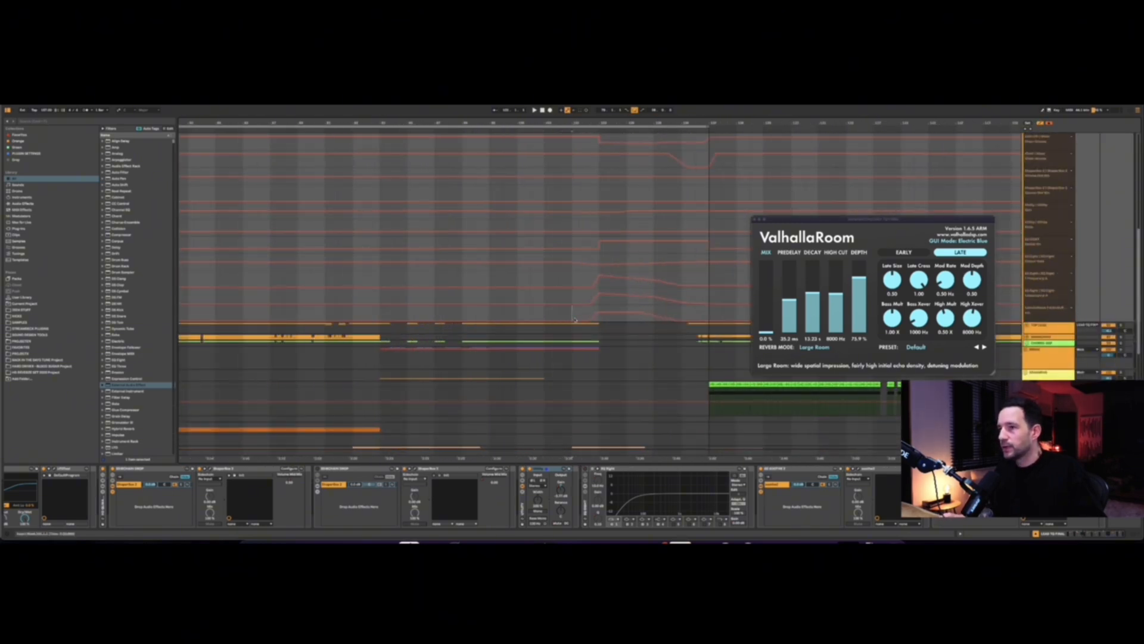
pyautogui.press('space')
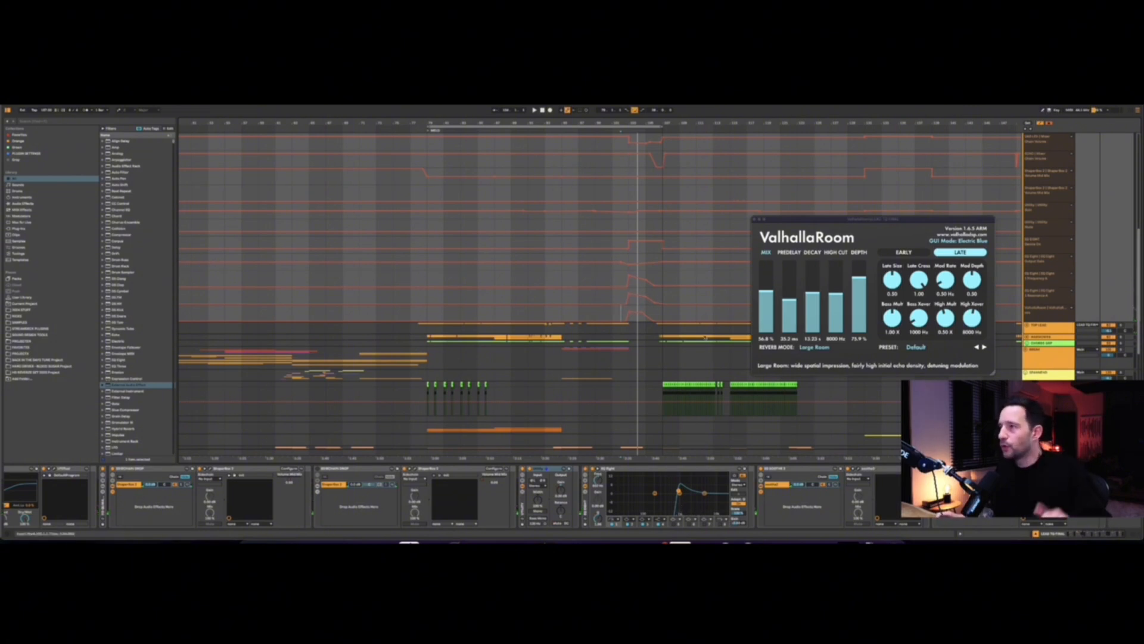
pyautogui.press('a')
pyautogui.scroll(4, 471, 280)
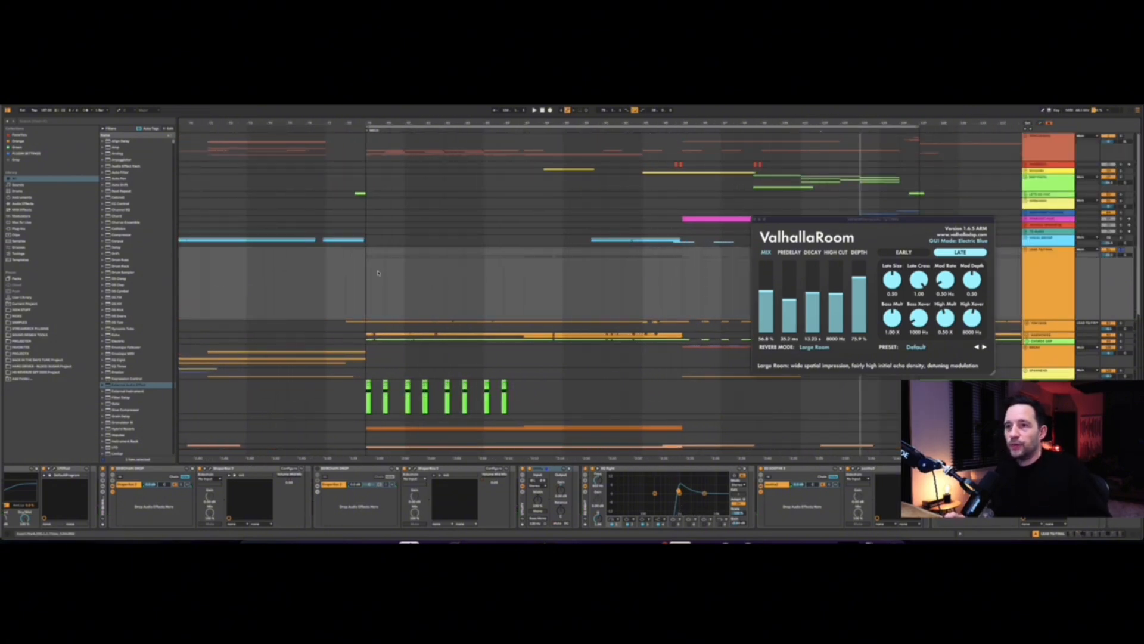
pyautogui.click(755, 220)
# Fold the orange group and unfold the pink chord group to show its tracks
pyautogui.hscroll(-3, 554, 286)
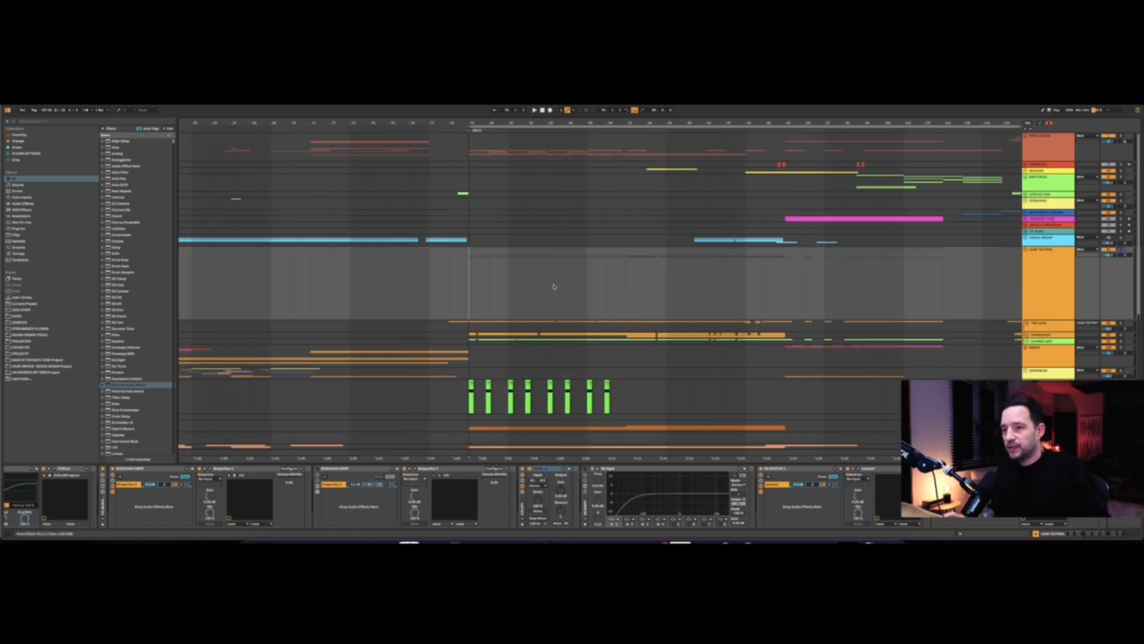
pyautogui.scroll(-3, 723, 321)
pyautogui.click(1032, 208)
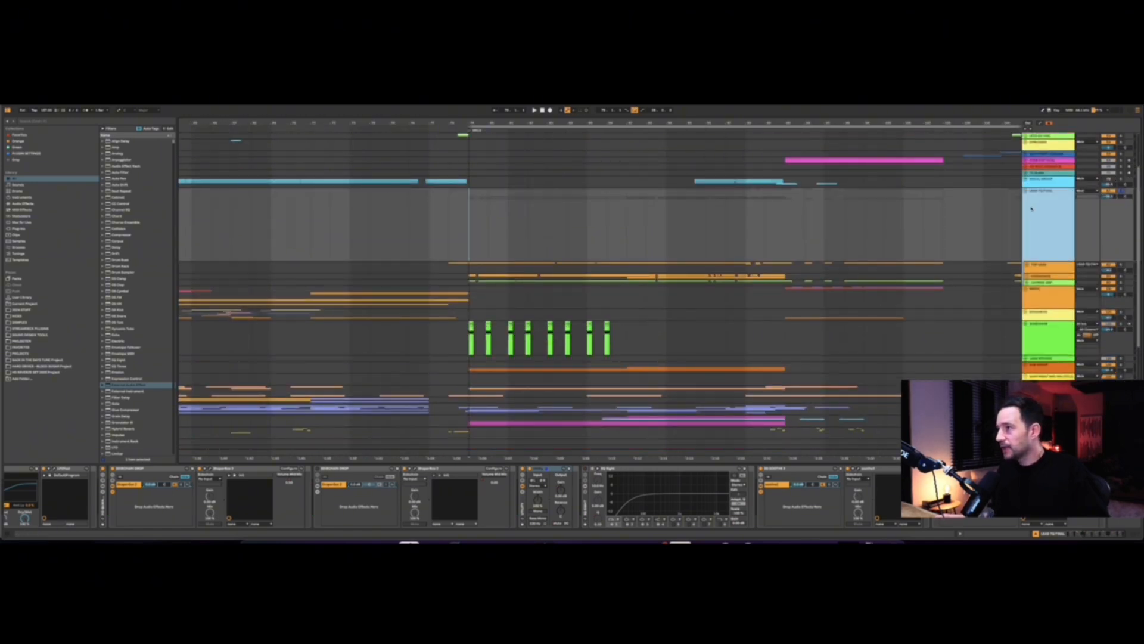
pyautogui.click(1027, 190)
pyautogui.scroll(-2, 1037, 268)
pyautogui.click(1038, 307)
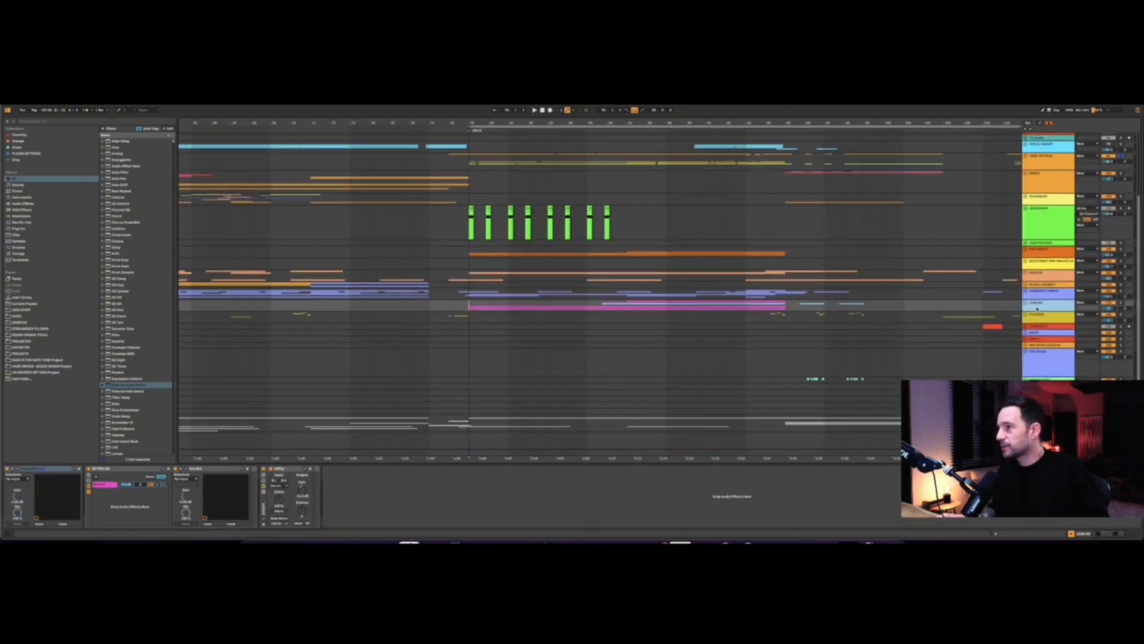
pyautogui.click(1025, 304)
pyautogui.scroll(-5, 733, 278)
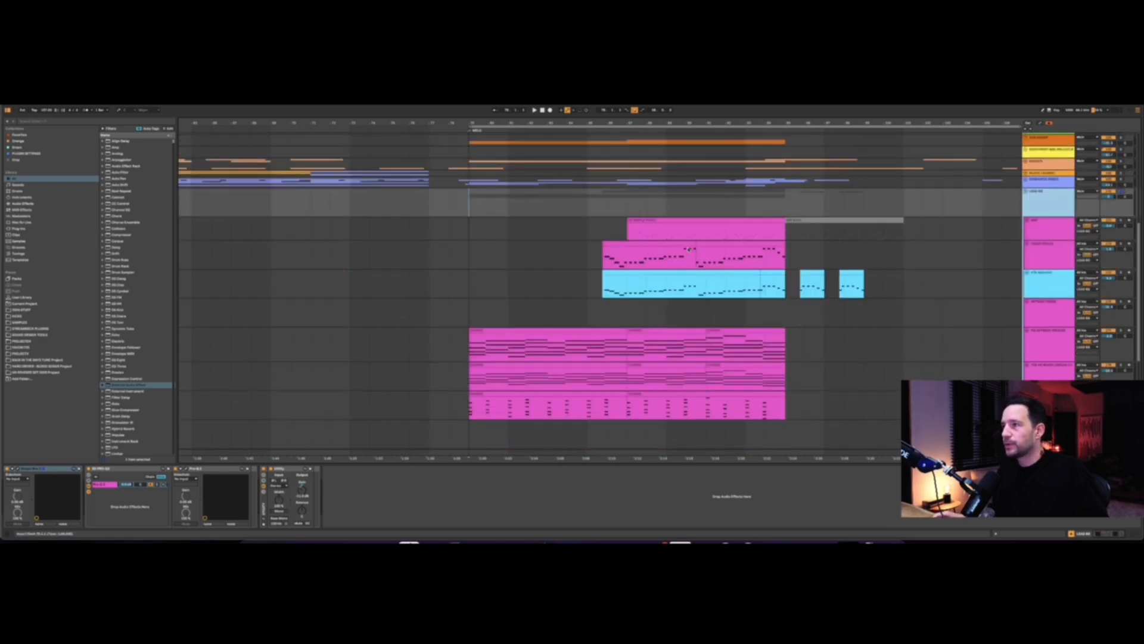
# Play the unfolded pink group from the start of the first drop and review its layers
pyautogui.scroll(-4, 688, 250)
pyautogui.scroll(3, 513, 208)
pyautogui.press('space')
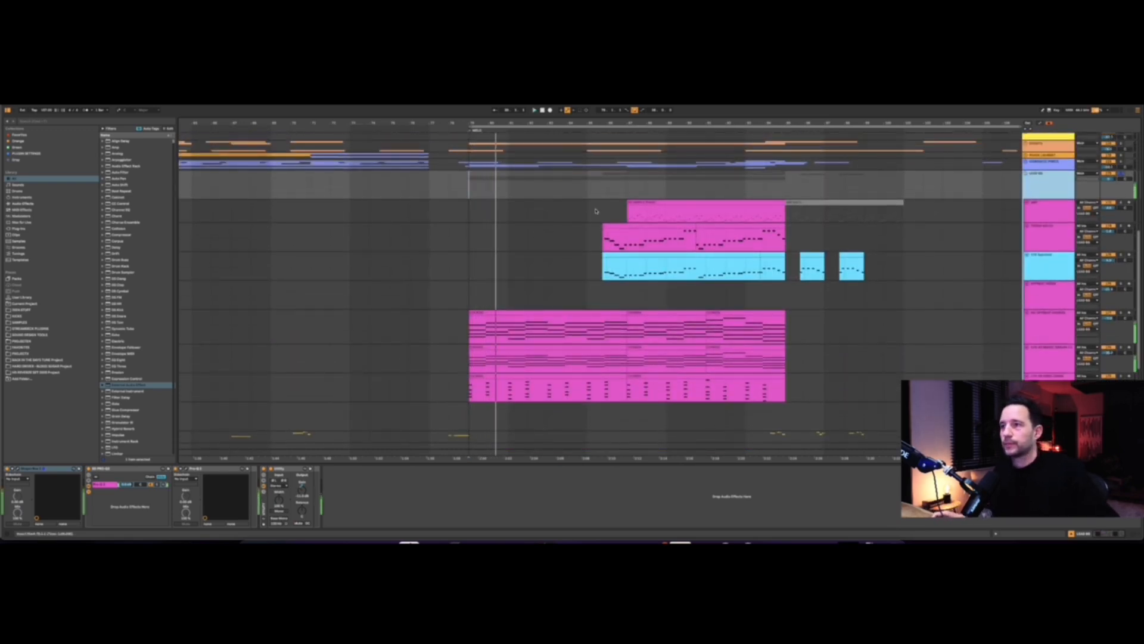
pyautogui.scroll(2, 595, 211)
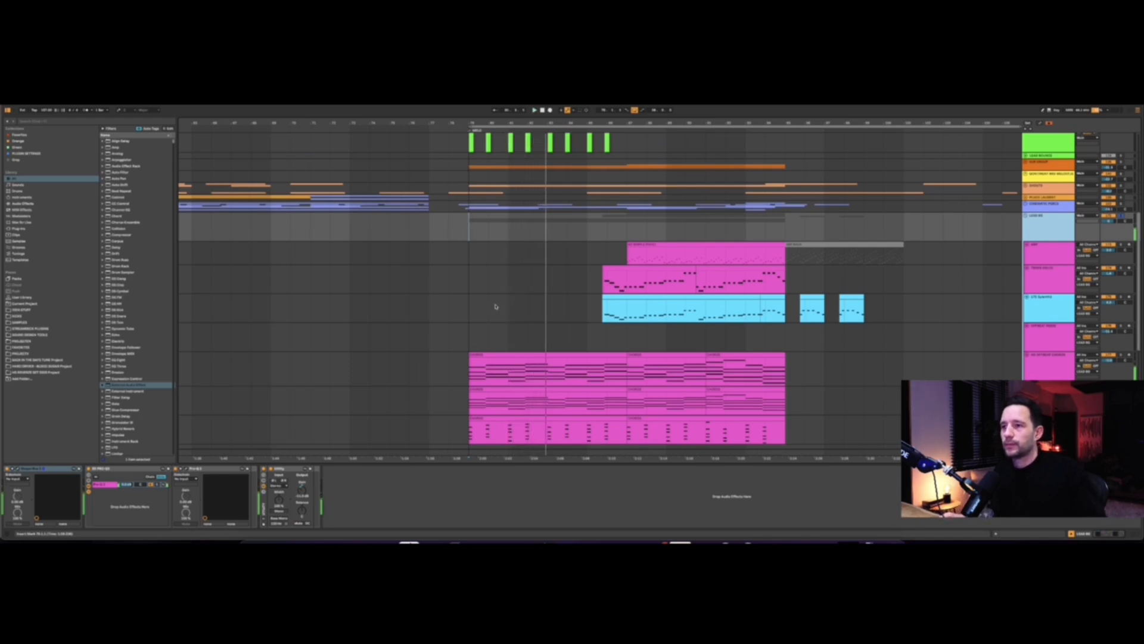
pyautogui.scroll(-1, 856, 221)
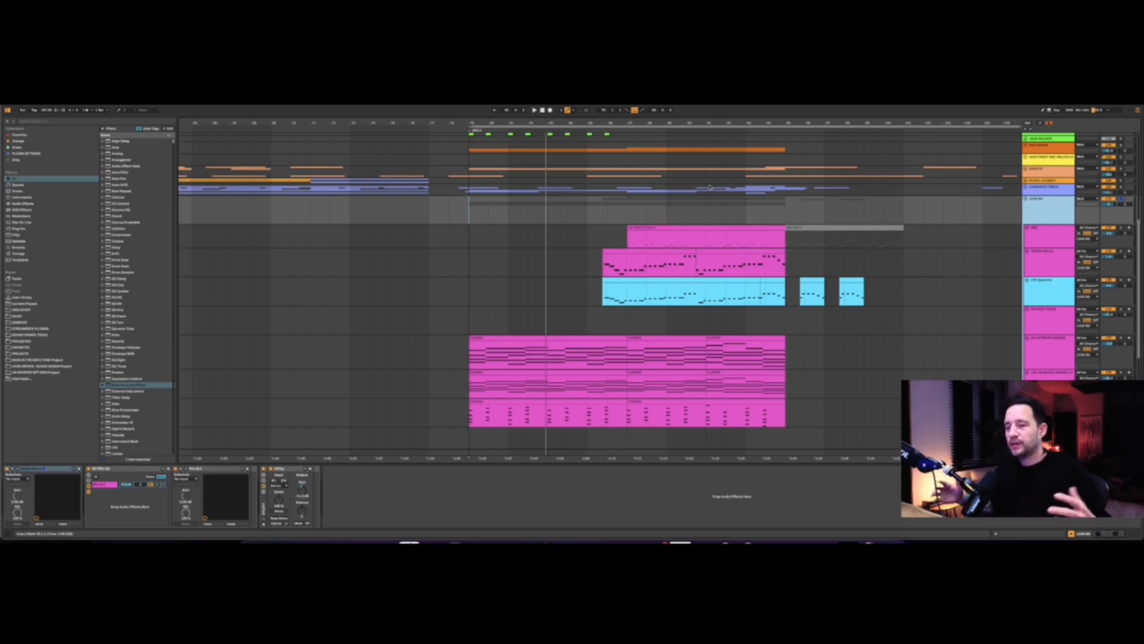
pyautogui.scroll(-3, 537, 316)
pyautogui.scroll(2, 537, 316)
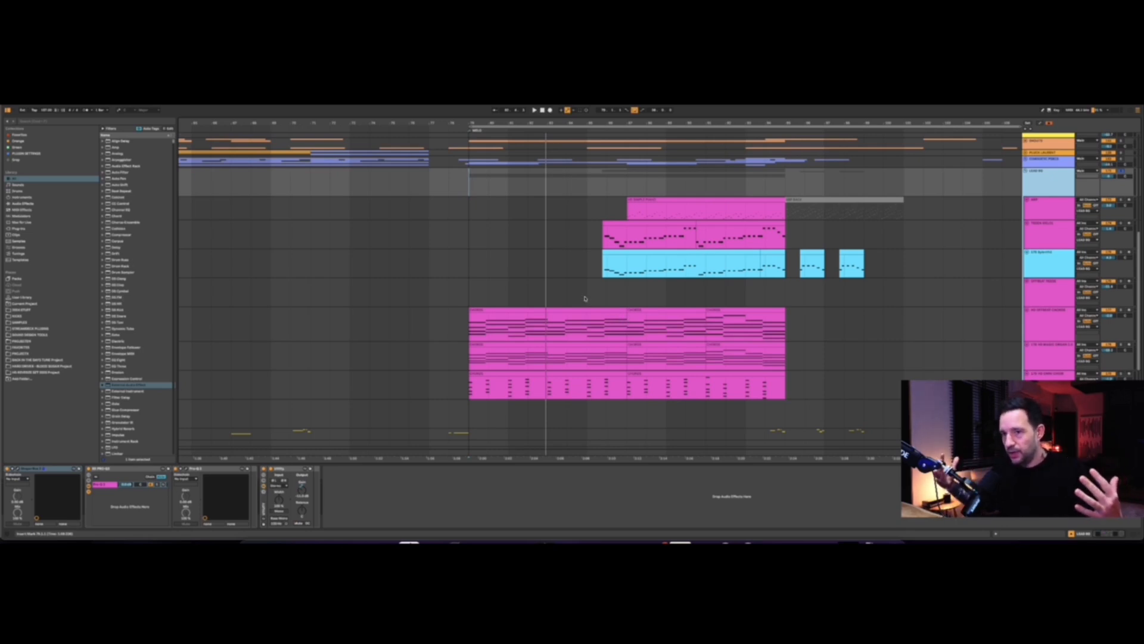
# Select the first clip on the uppermost chord track in the first drop and play it
pyautogui.click(573, 322)
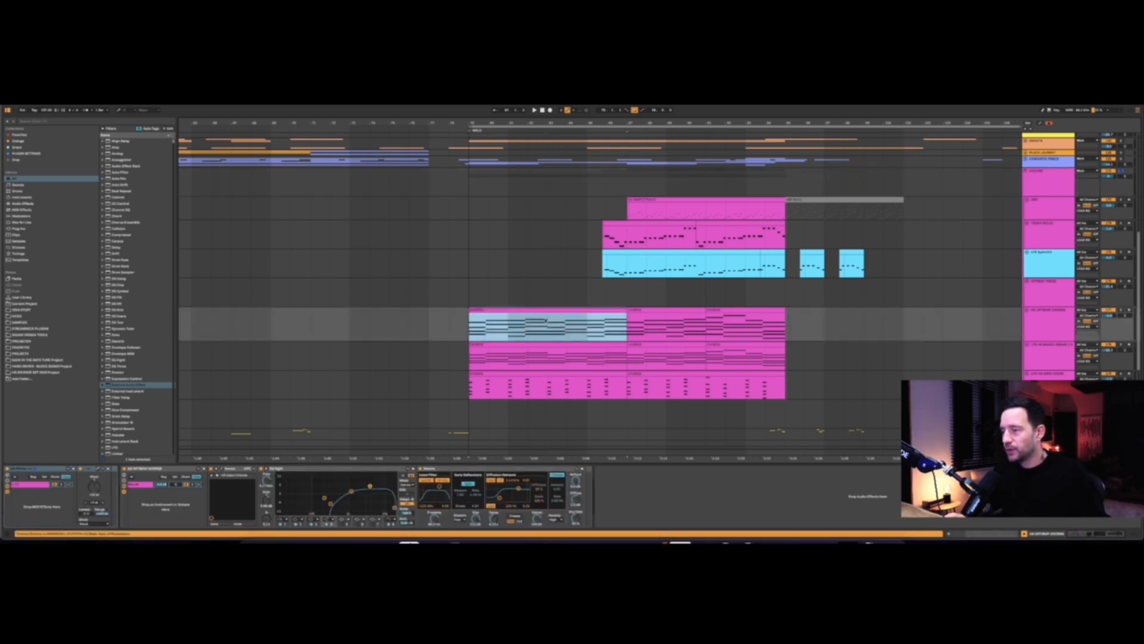
pyautogui.scroll(-1, 572, 322)
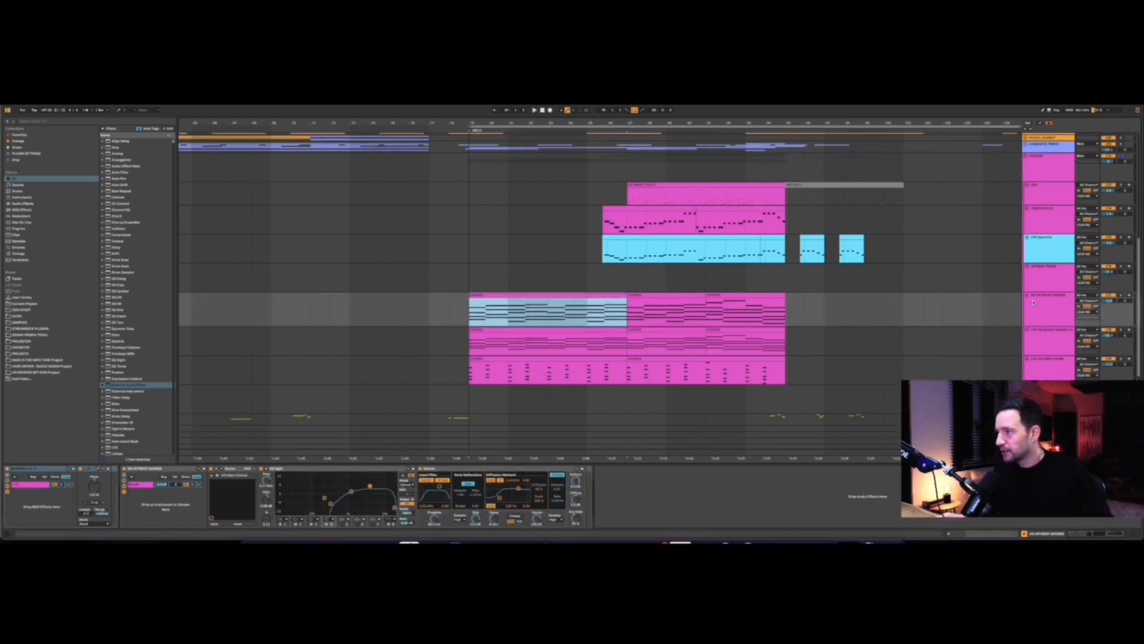
pyautogui.click(809, 311)
pyautogui.press('space')
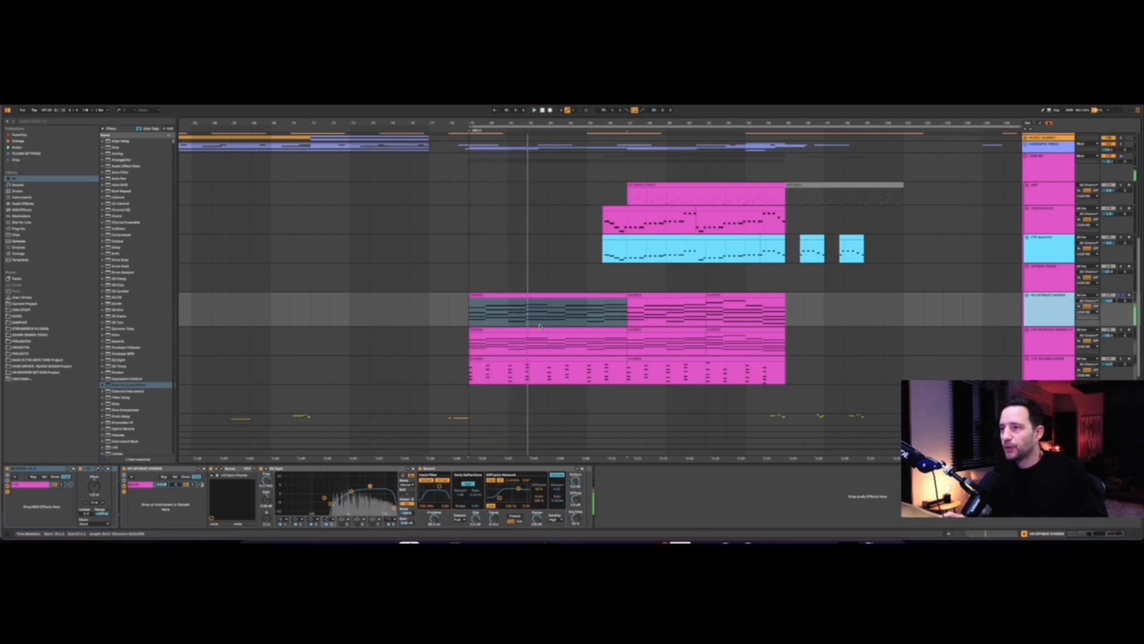
# Listen to the same track's matching chord clip in the second drop, and return to its first-drop clip
pyautogui.scroll(-5, 532, 322)
pyautogui.scroll(1, 531, 322)
pyautogui.scroll(2, 639, 310)
pyautogui.click(712, 296)
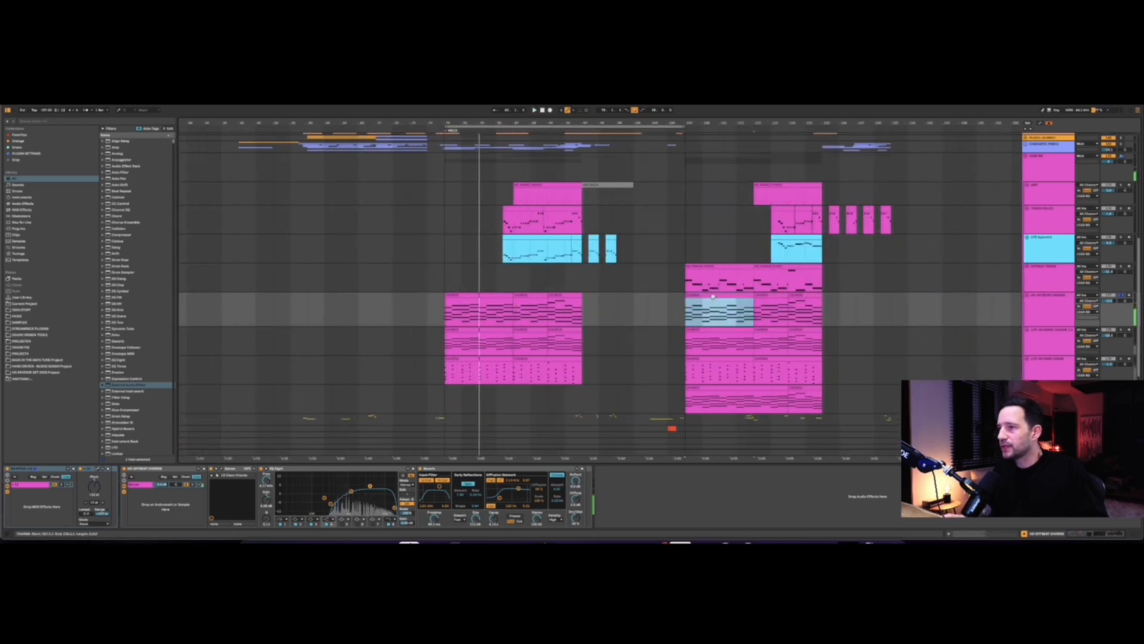
pyautogui.scroll(2, 504, 335)
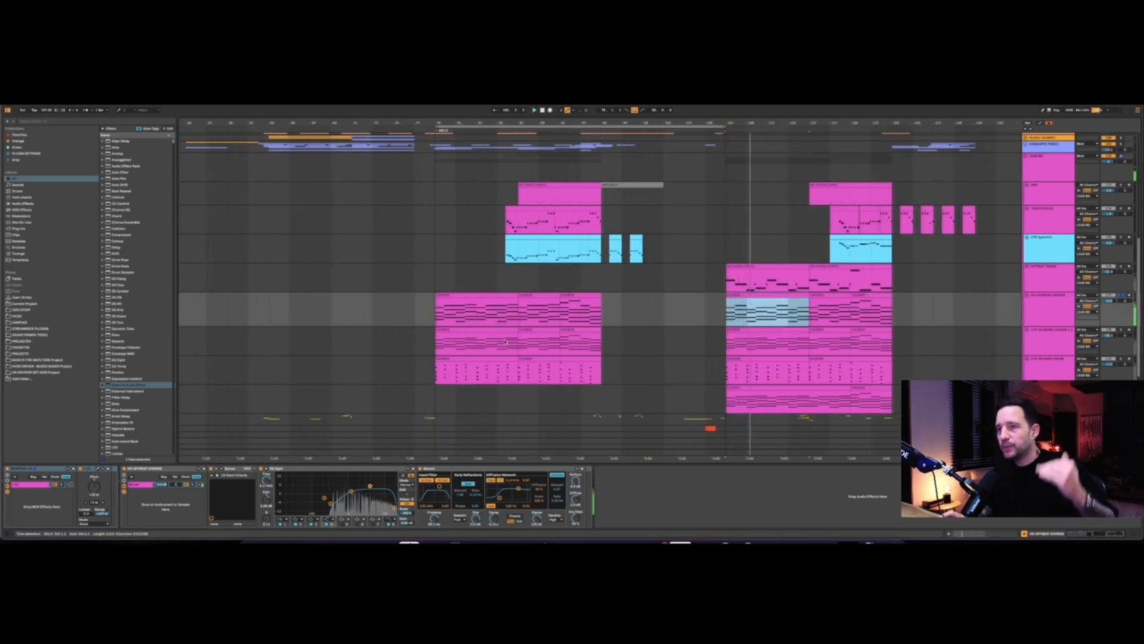
pyautogui.scroll(4, 418, 346)
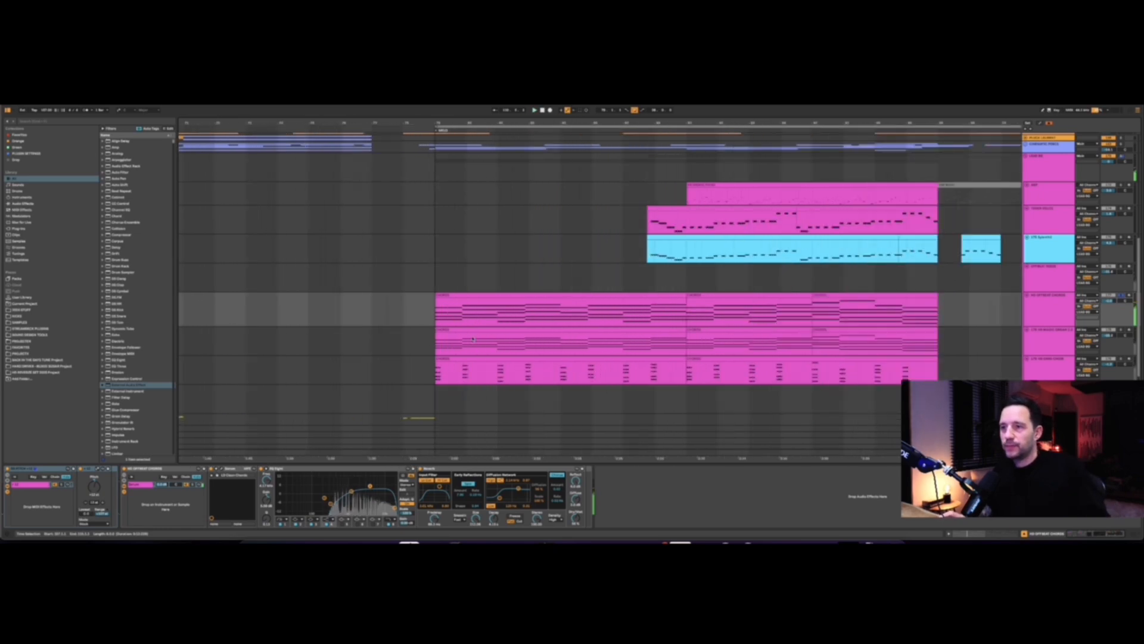
pyautogui.click(560, 300)
pyautogui.click(561, 300)
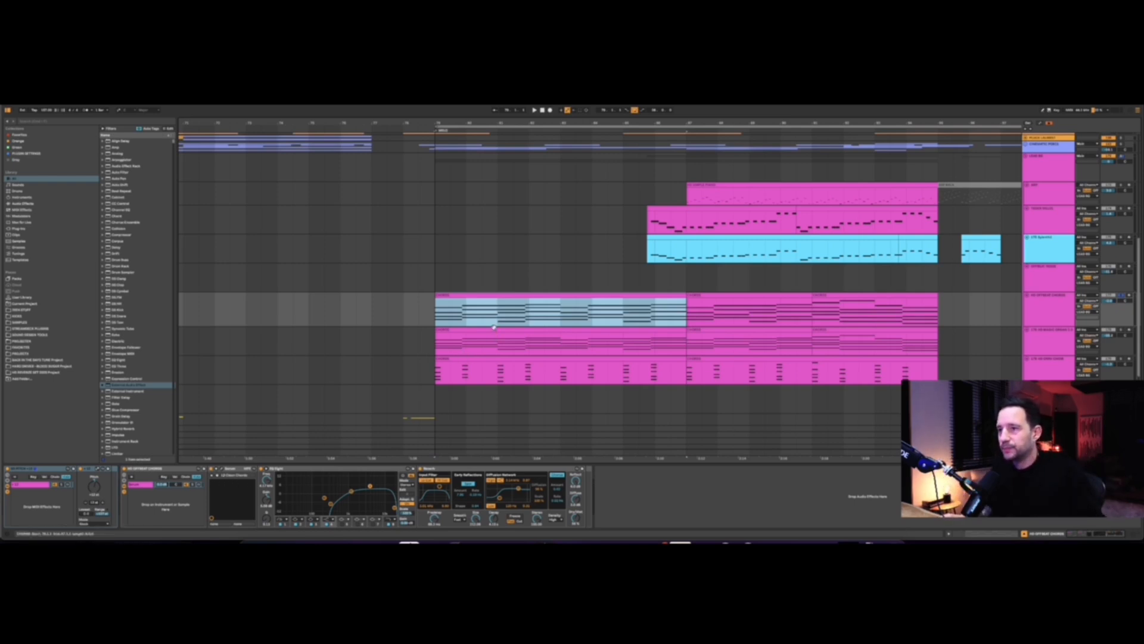
# Select the first clip on the organ track below and play it with its Nemesis 2 synth window open
pyautogui.press('Down')
pyautogui.scroll(-2, 627, 319)
pyautogui.click(1038, 280)
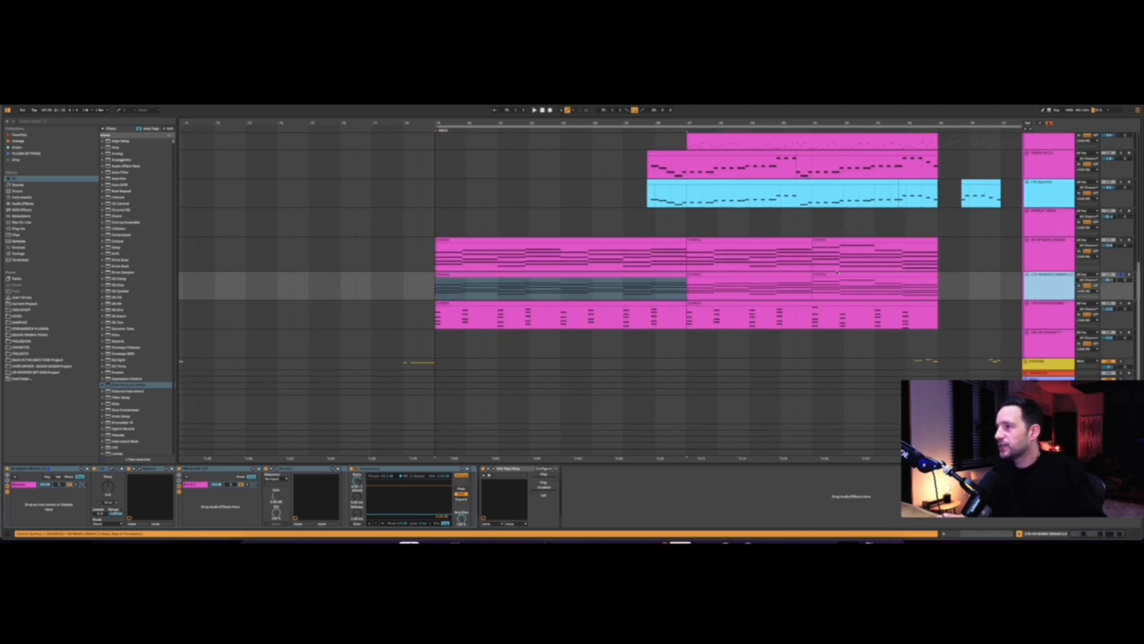
pyautogui.click(478, 281)
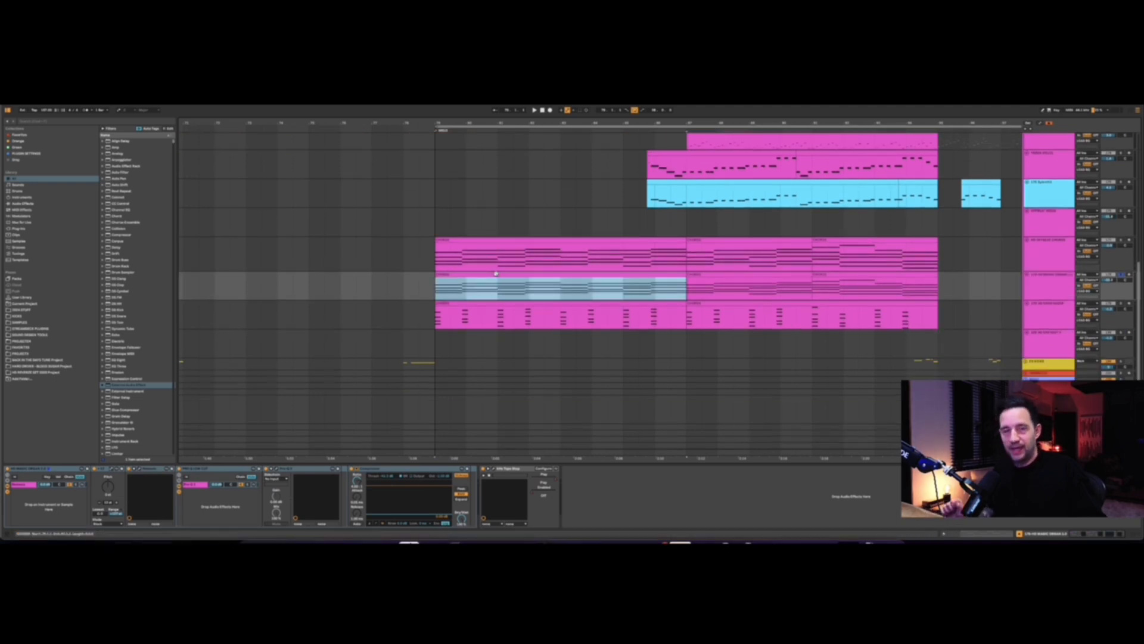
pyautogui.click(141, 471)
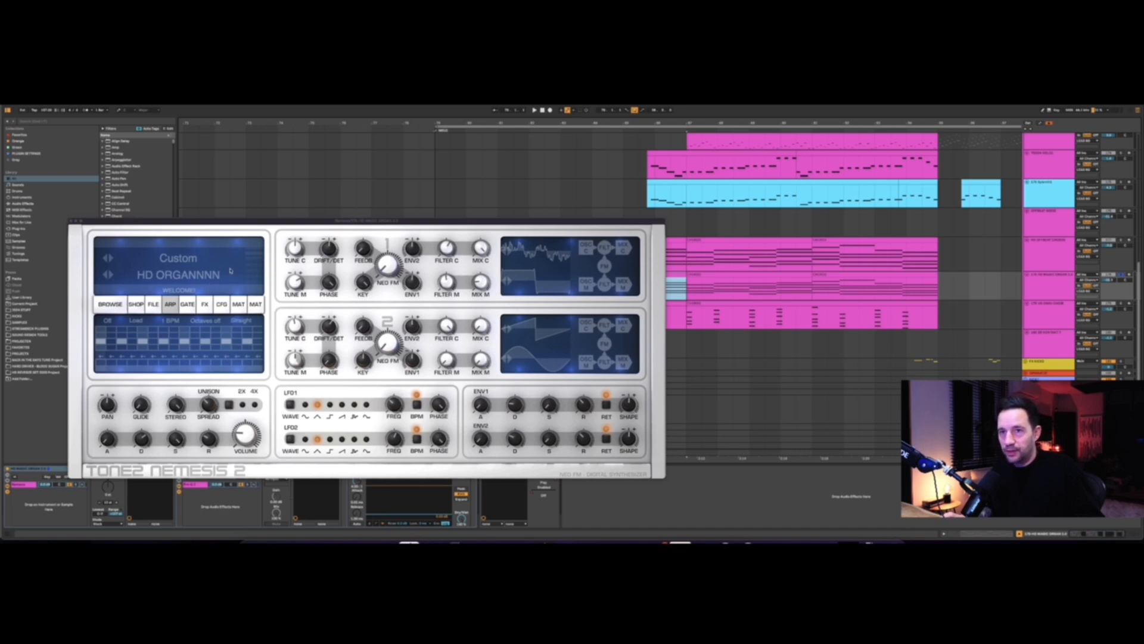
pyautogui.moveTo(298, 222); pyautogui.dragTo(300, 221)
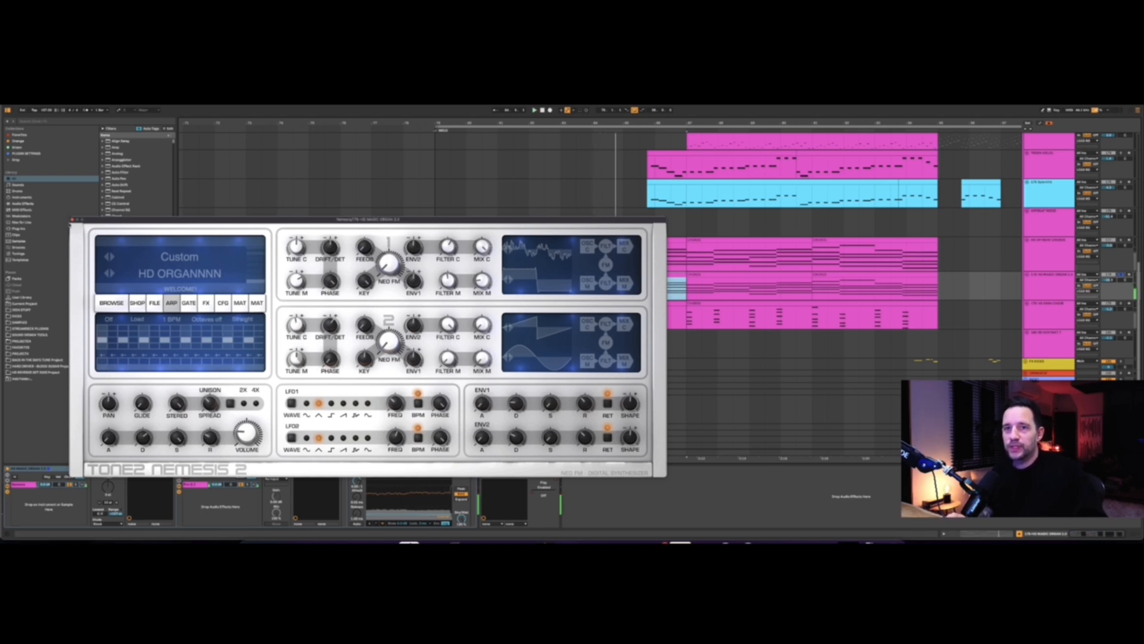
pyautogui.click(72, 219)
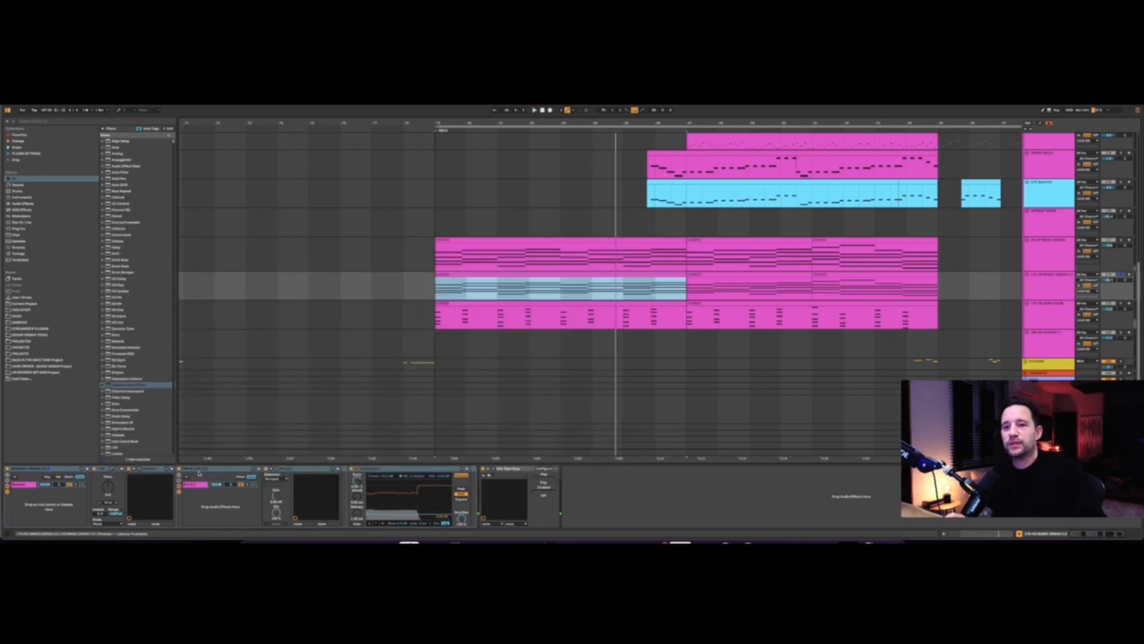
# Open the organ track's Pro-Q 3, check its EQ curve during playback, and close the plug-in
pyautogui.click(277, 470)
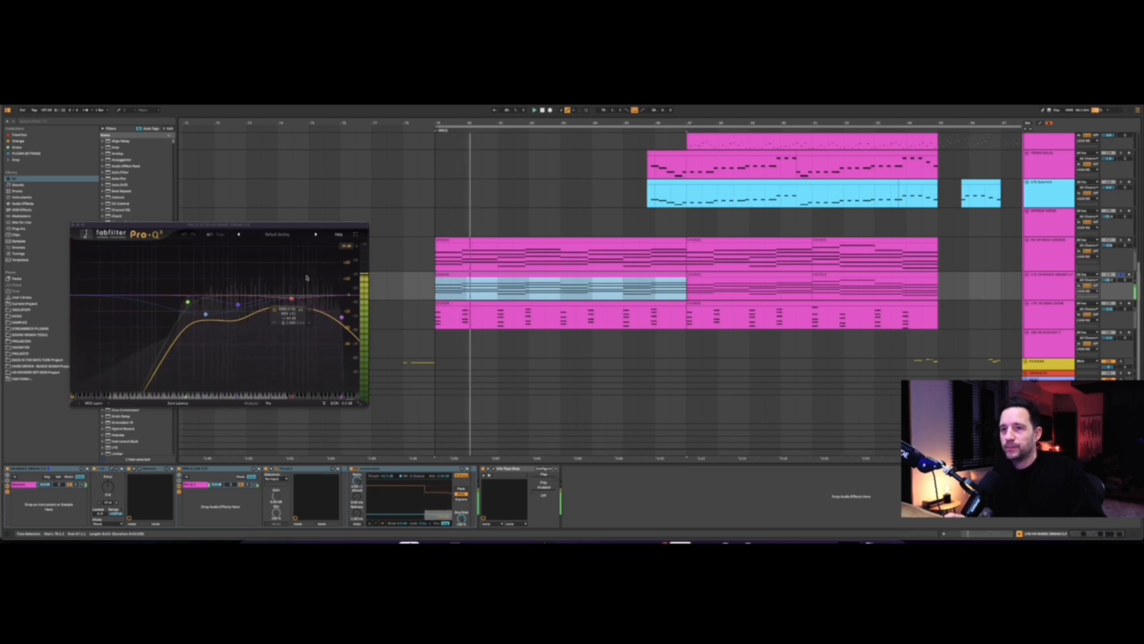
pyautogui.press('space')
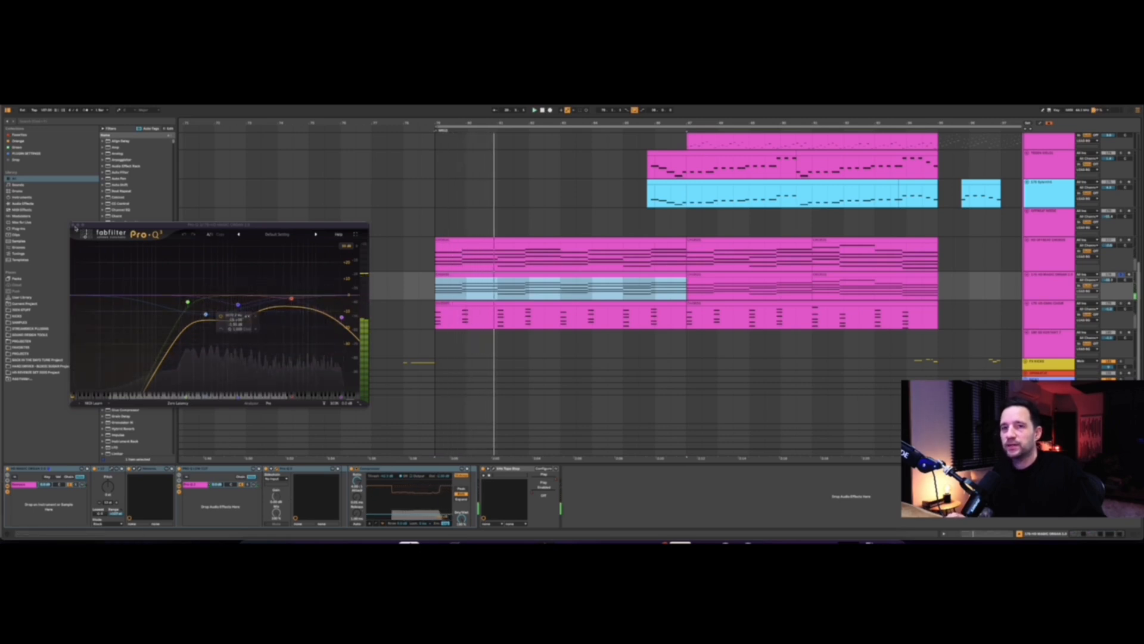
pyautogui.click(73, 225)
pyautogui.scroll(-1, 367, 414)
pyautogui.scroll(3, 393, 411)
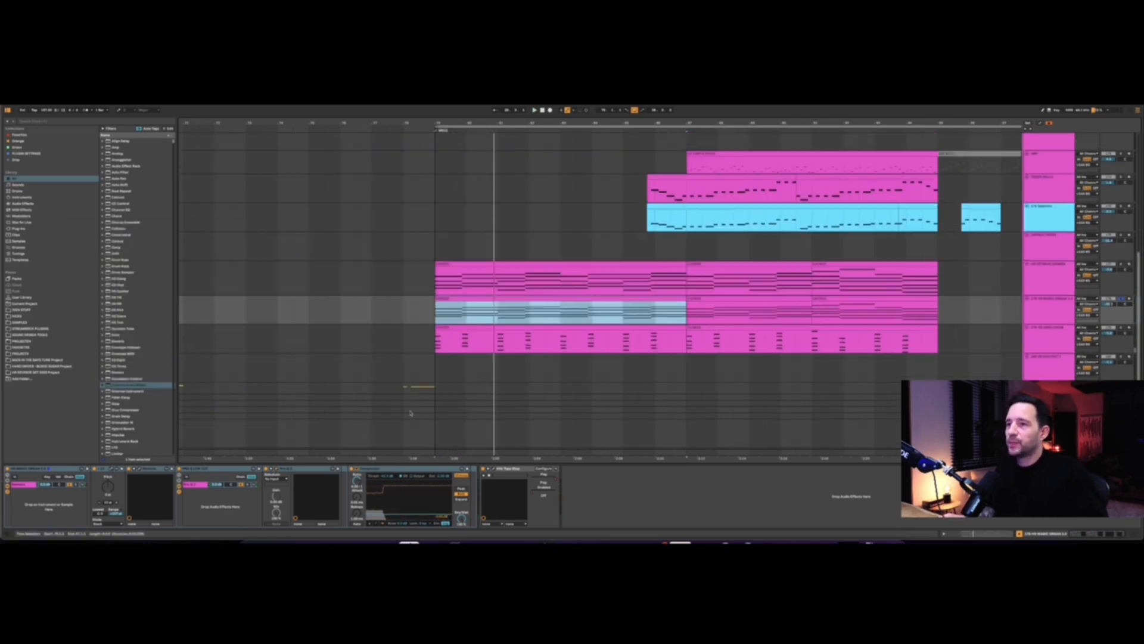
# Select the chord stab track below the organ track and its first clip in the first drop
pyautogui.click(1062, 314)
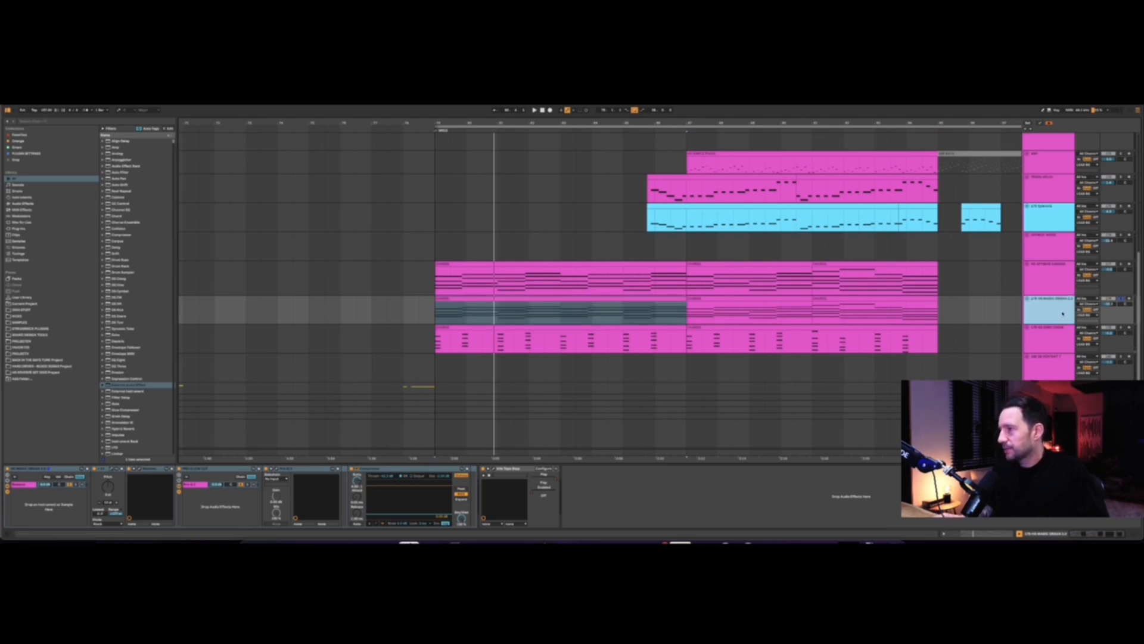
pyautogui.click(1055, 348)
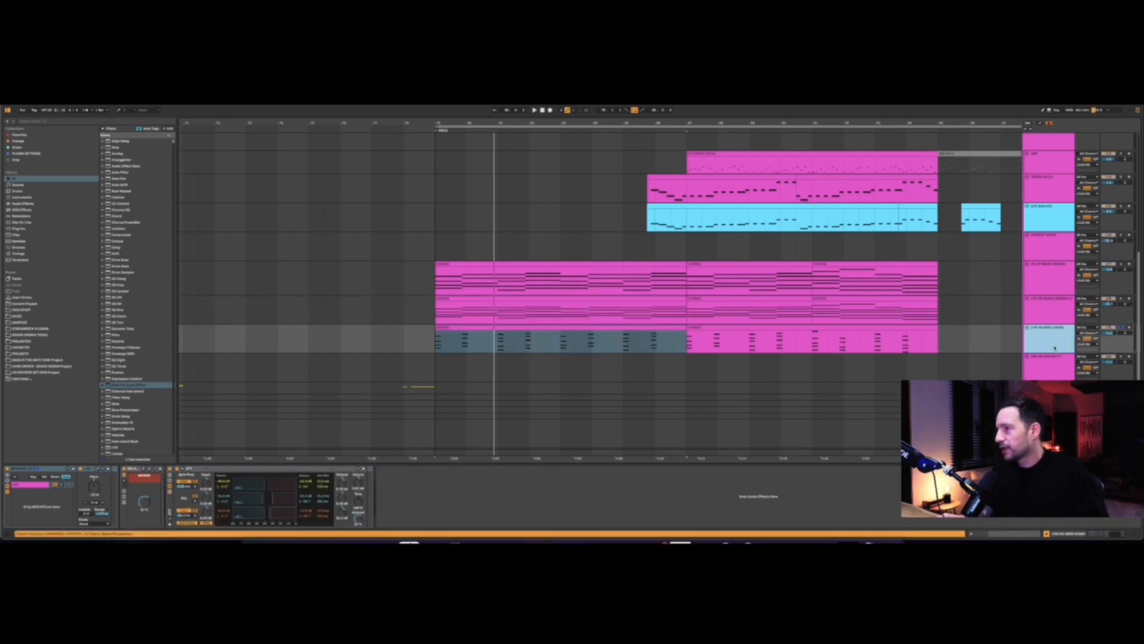
pyautogui.click(523, 326)
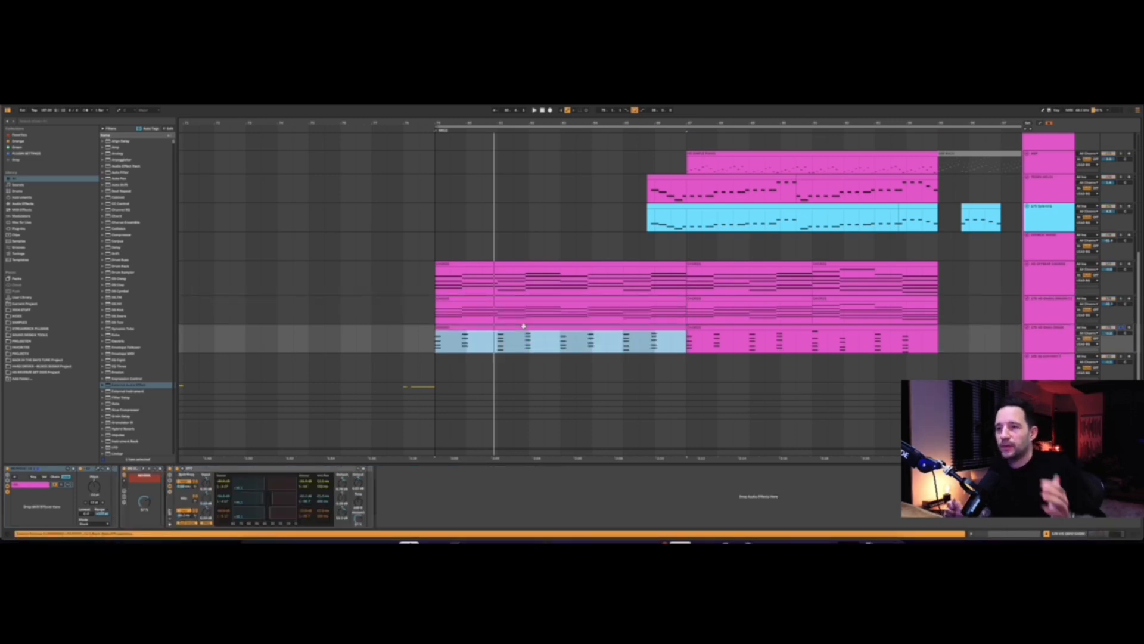
# Show the chain list and devices of the chord stab track's rack
pyautogui.click(543, 338)
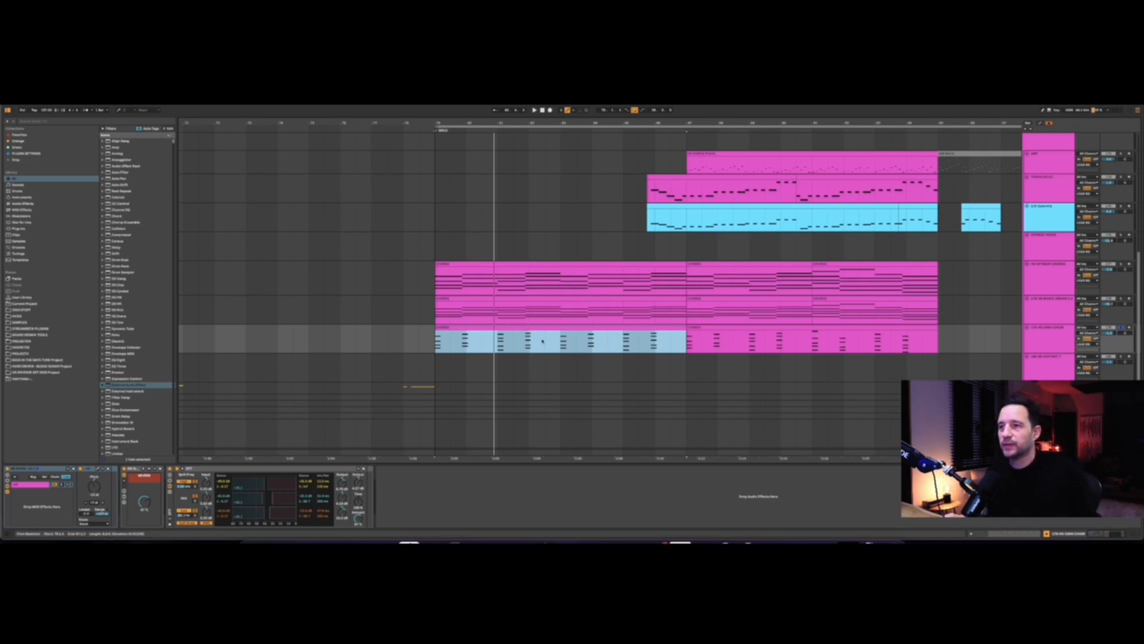
pyautogui.click(541, 328)
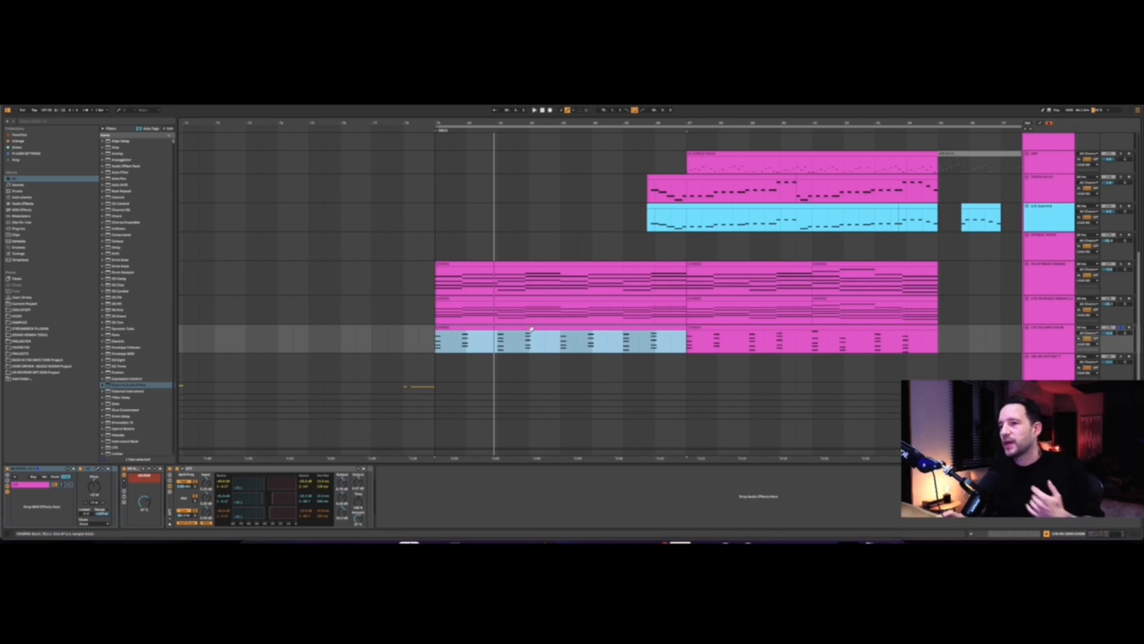
pyautogui.click(522, 341)
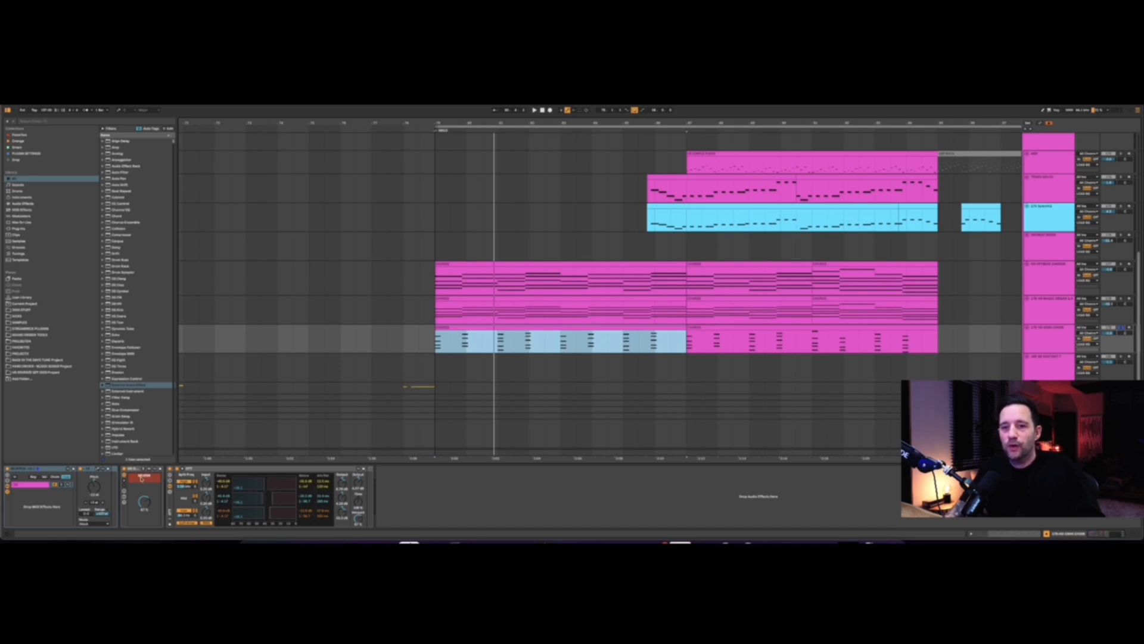
pyautogui.click(124, 502)
pyautogui.click(177, 492)
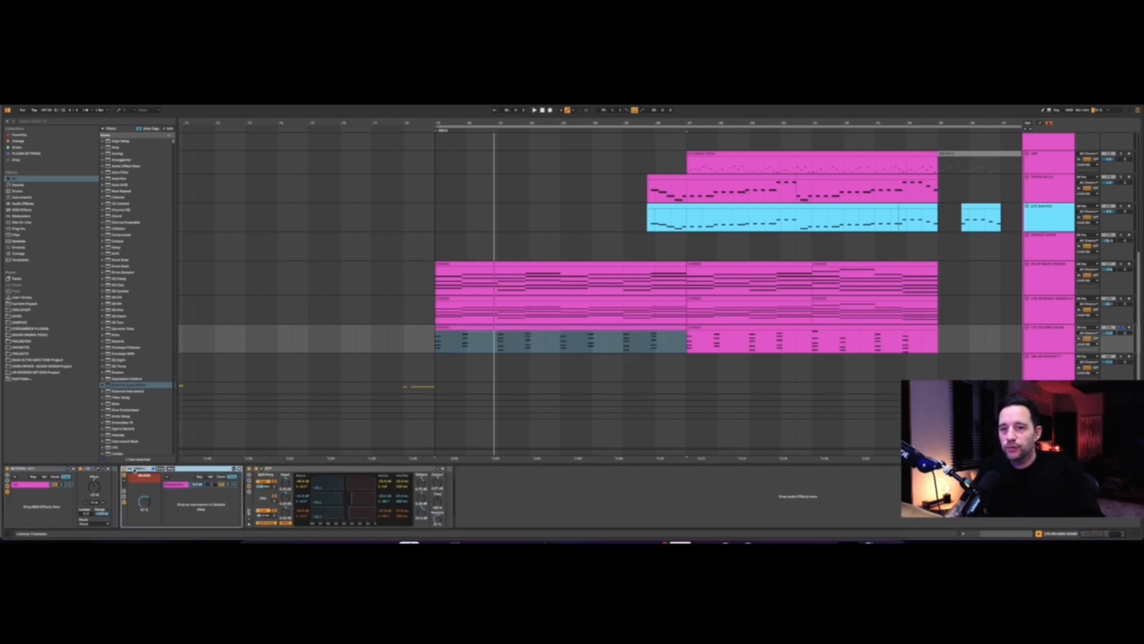
pyautogui.click(177, 486)
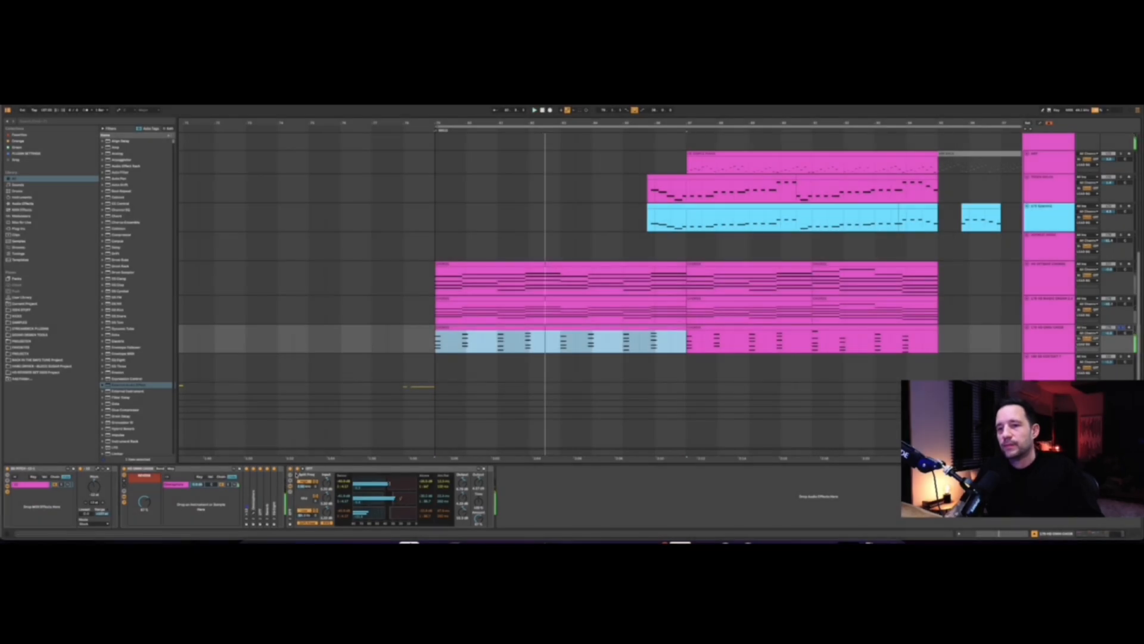
# Unfold the first plug-in in the chord stab rack and play the clip with its OTT effects bypassed
pyautogui.click(252, 483)
pyautogui.doubleClick(252, 484)
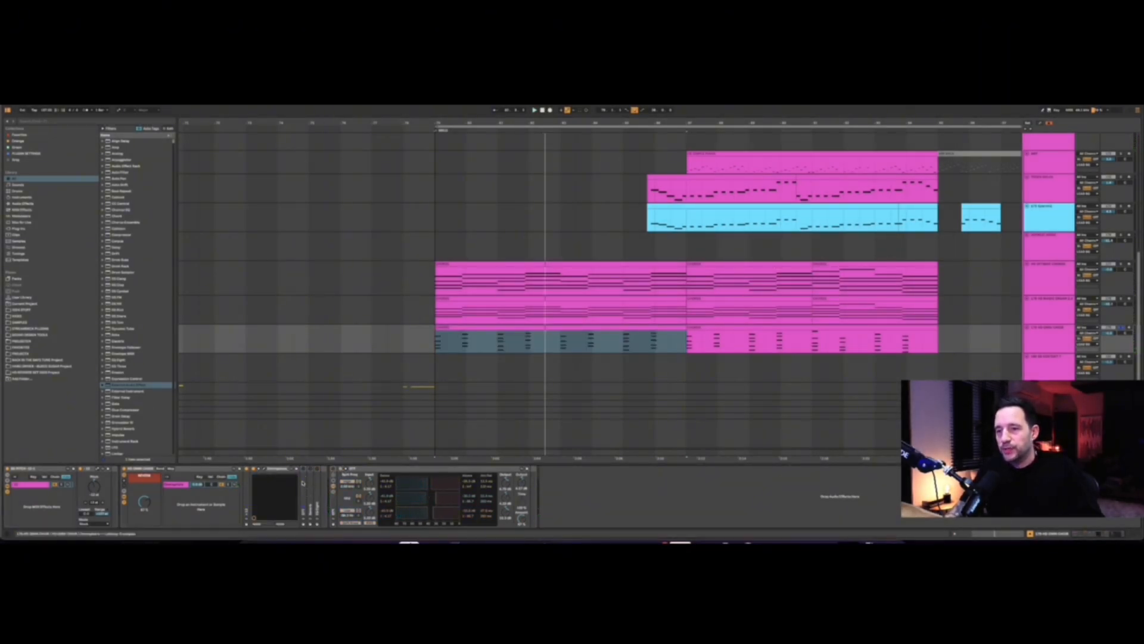
pyautogui.press('space')
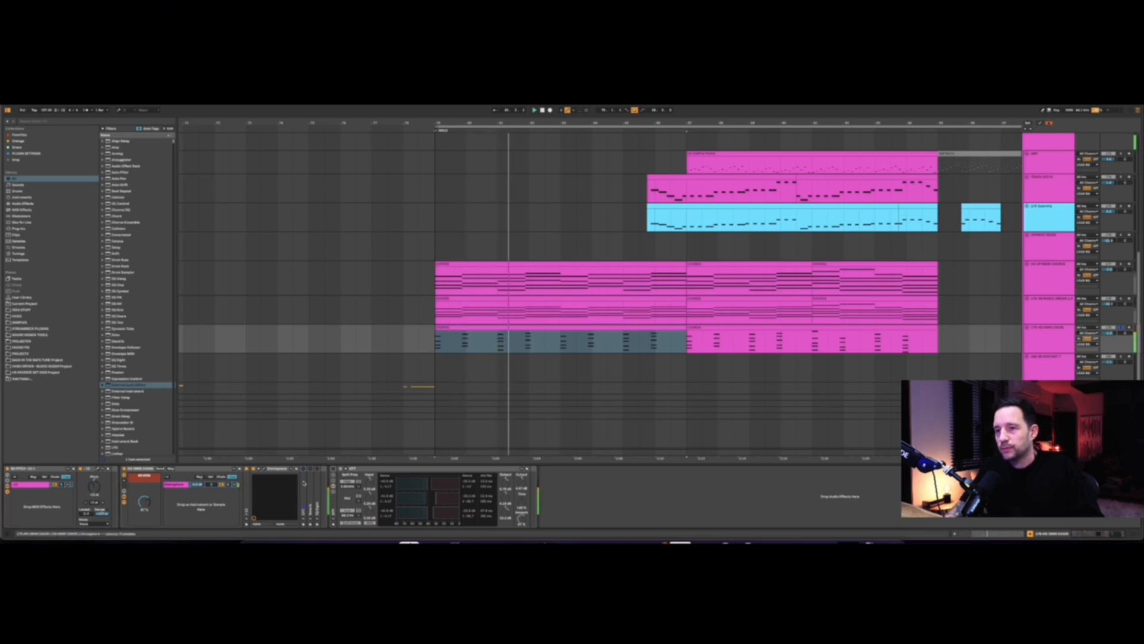
# Unfold the OTT, Reverb and EQ Eight devices inside the chord stab rack
pyautogui.press('super+d')
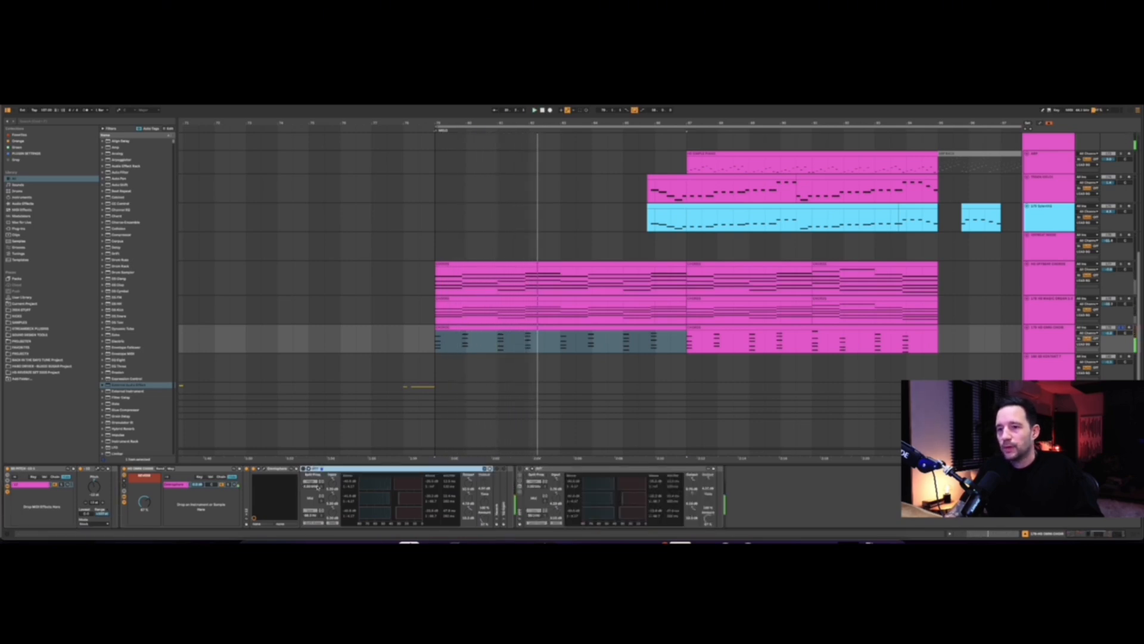
pyautogui.doubleClick(500, 484)
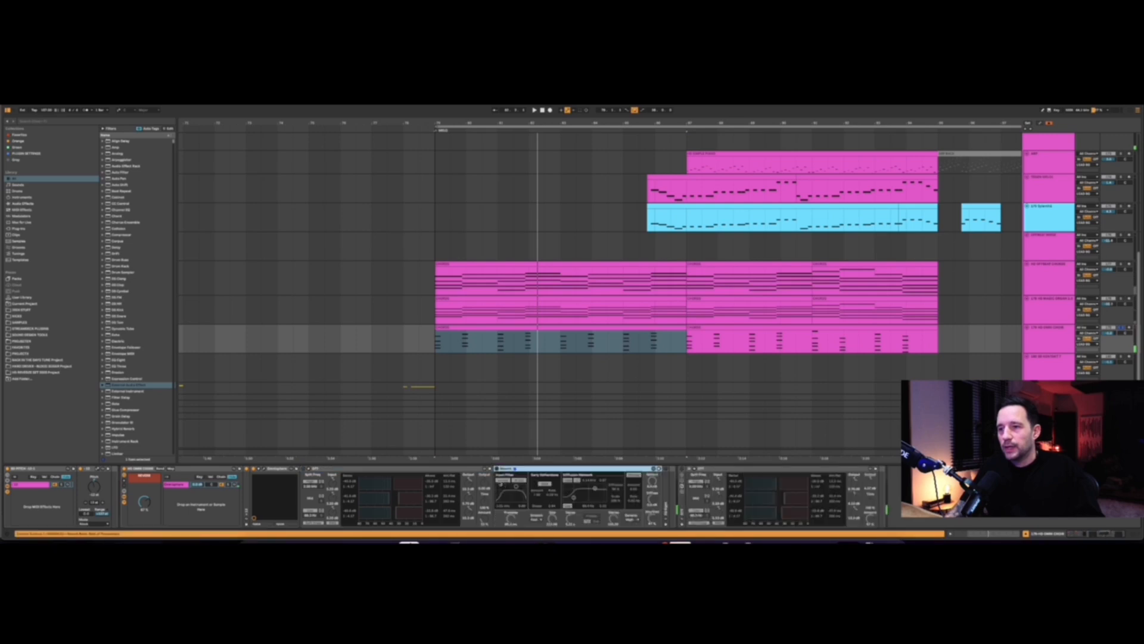
pyautogui.doubleClick(668, 484)
# Switch the rack's OTT, Reverb, EQ Eight and the final OTT back on one by one while auditioning the chord stabs
pyautogui.click(308, 469)
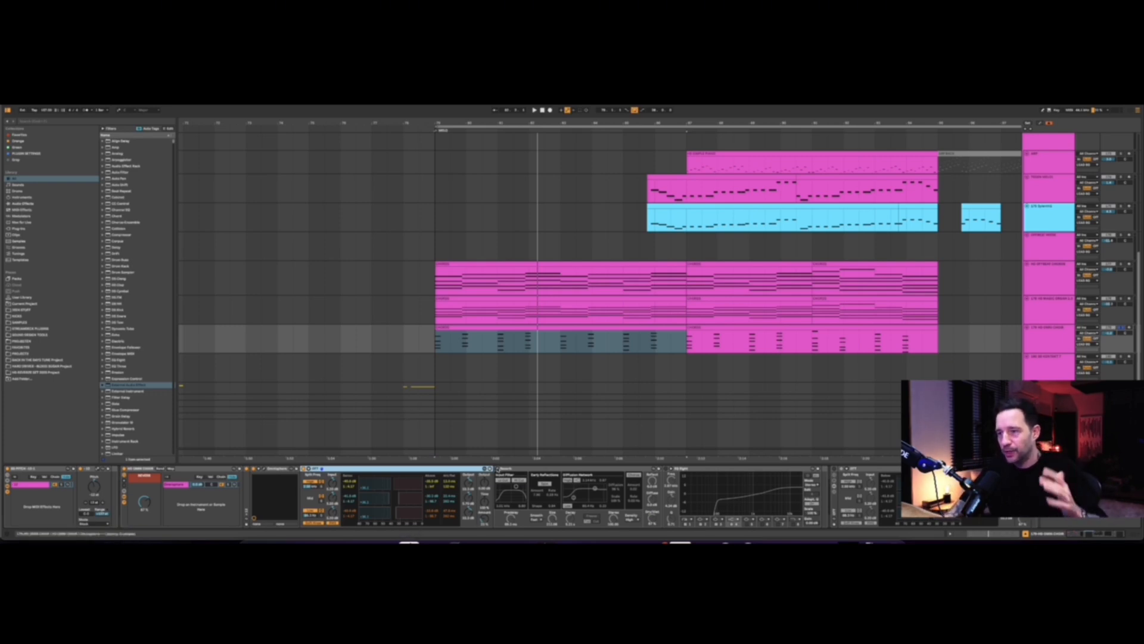
pyautogui.press('space')
pyautogui.click(541, 483)
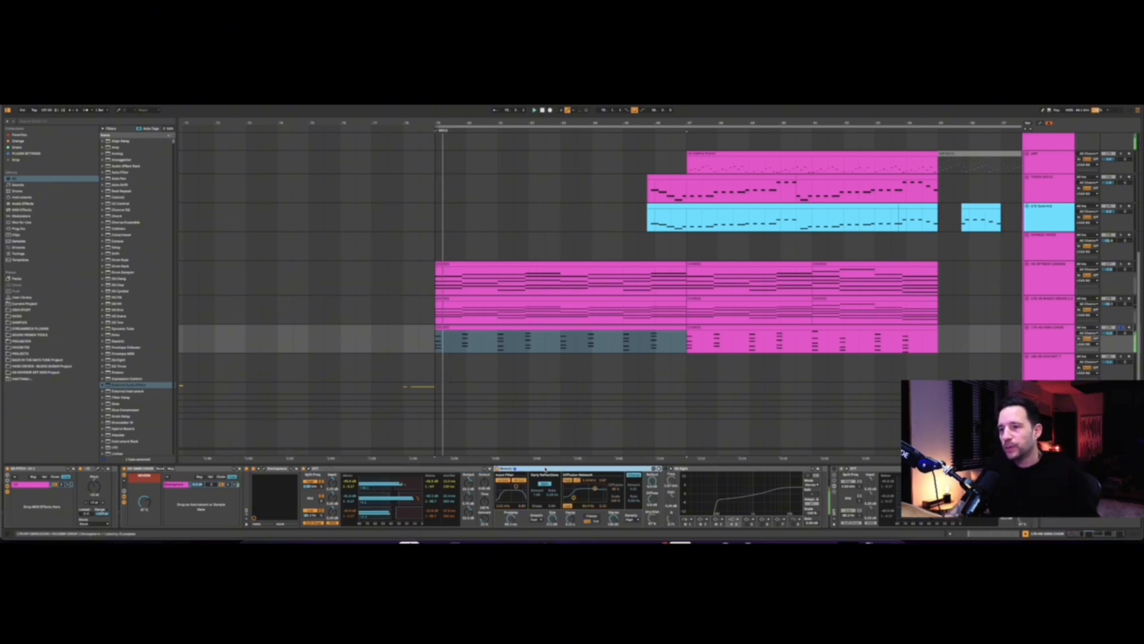
pyautogui.click(666, 469)
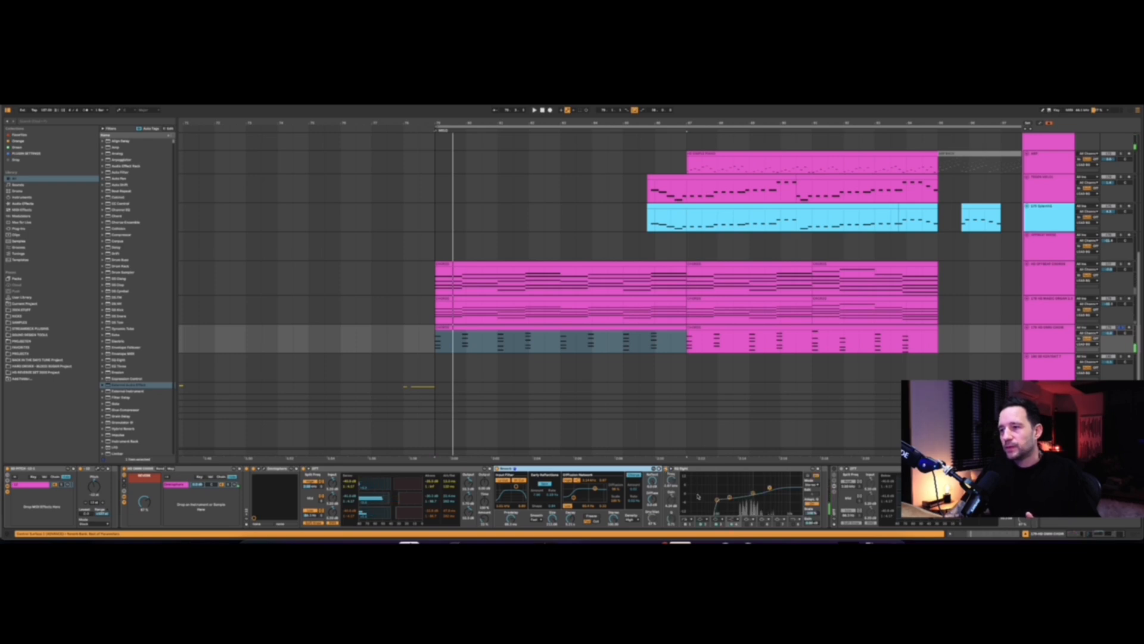
pyautogui.click(836, 470)
pyautogui.press('space')
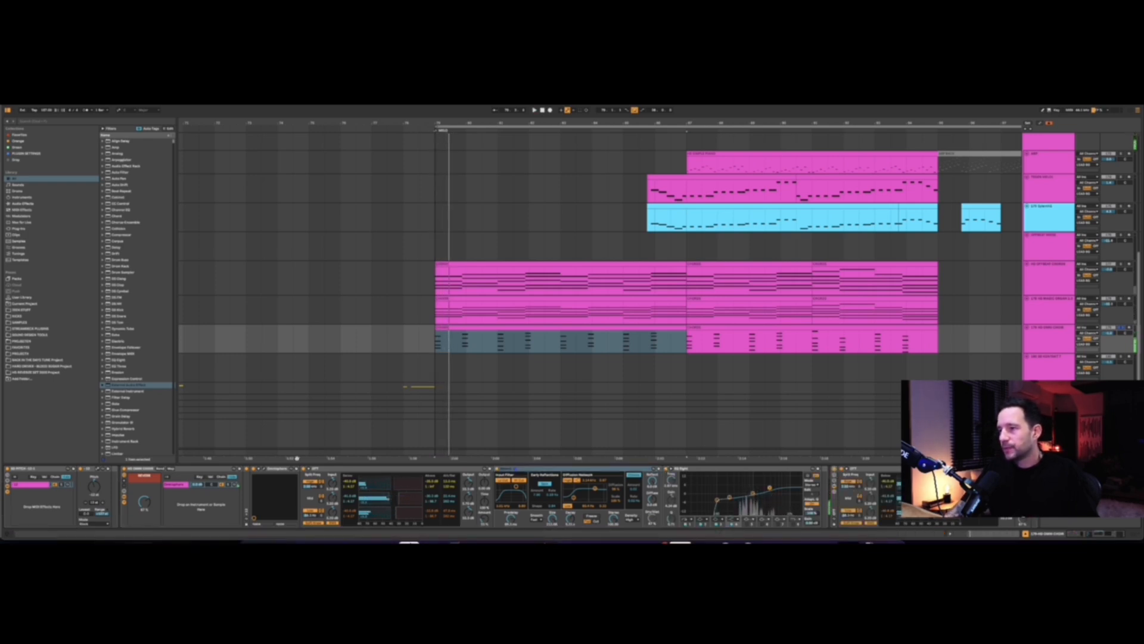
# Hide the chord stab rack's devices and chain list again
pyautogui.click(174, 484)
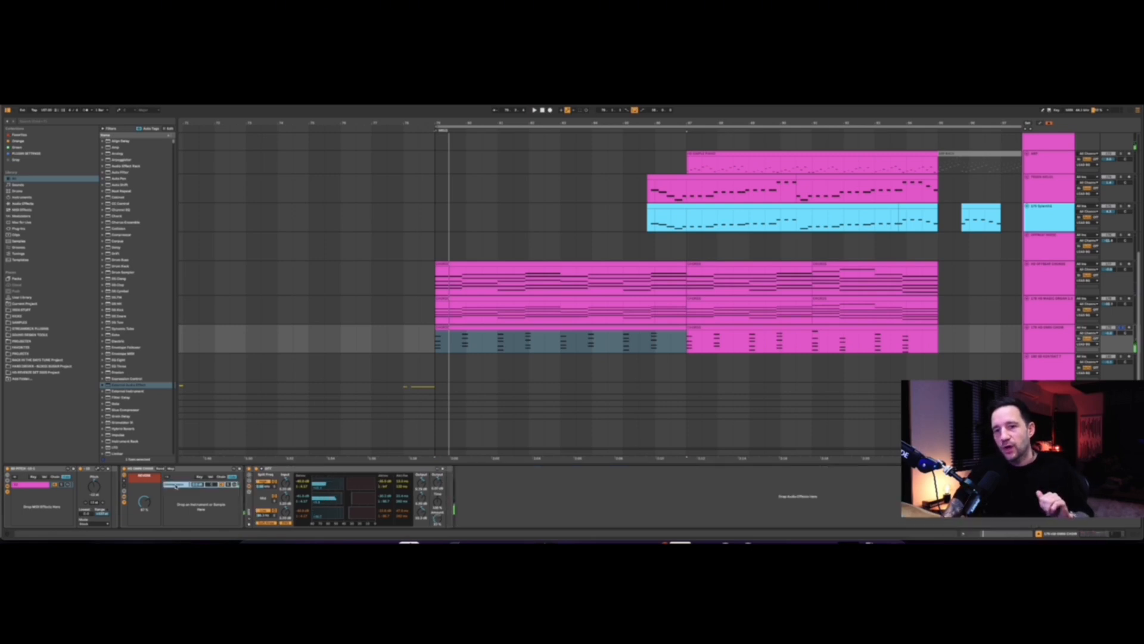
pyautogui.click(124, 501)
pyautogui.click(126, 506)
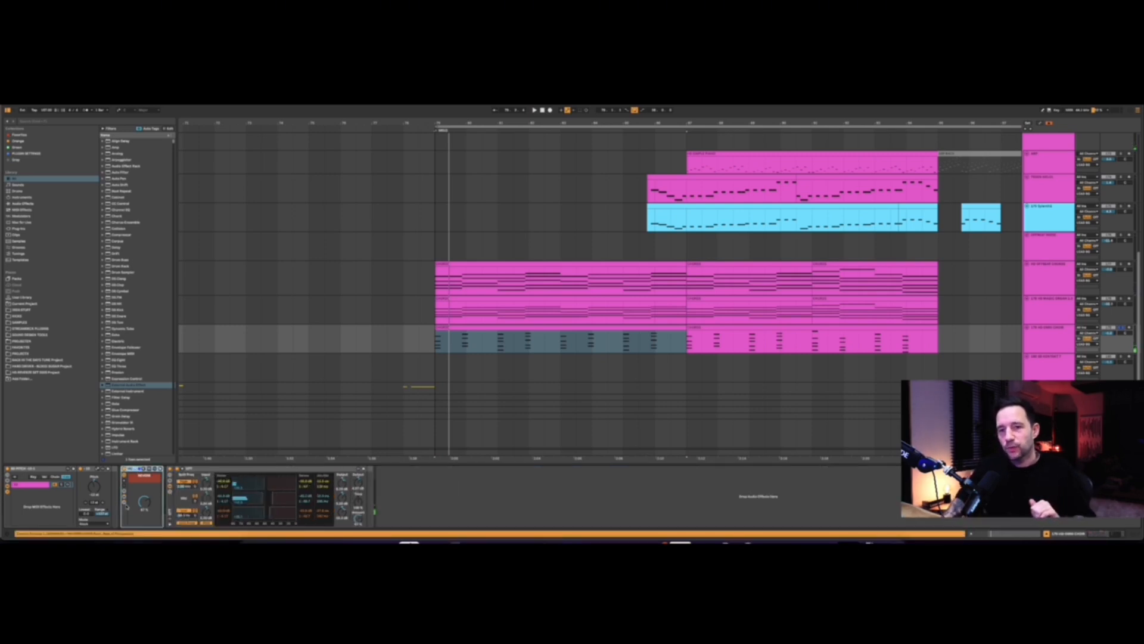
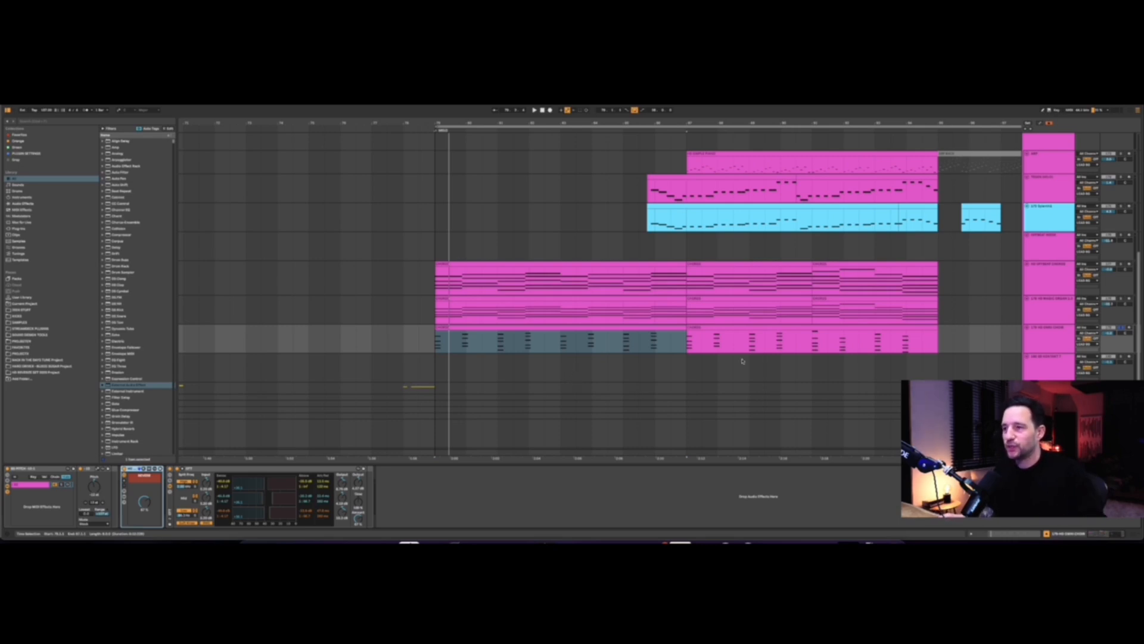
# Select the arp track at the head of the pink melodic group to show its devices
pyautogui.scroll(-5, 825, 317)
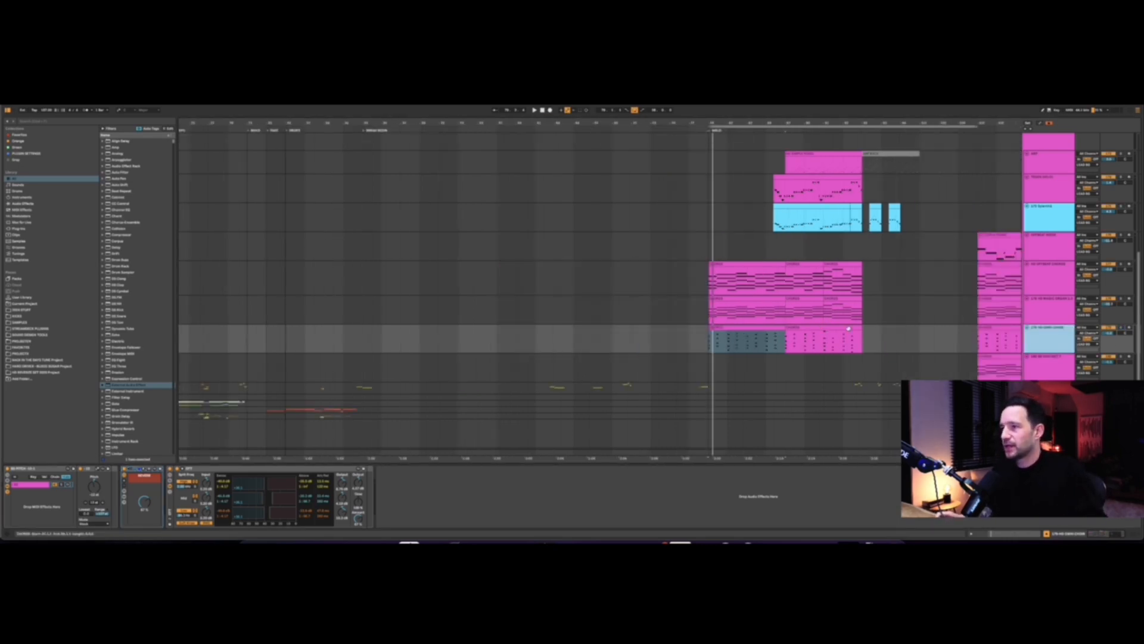
pyautogui.hscroll(3, 826, 318)
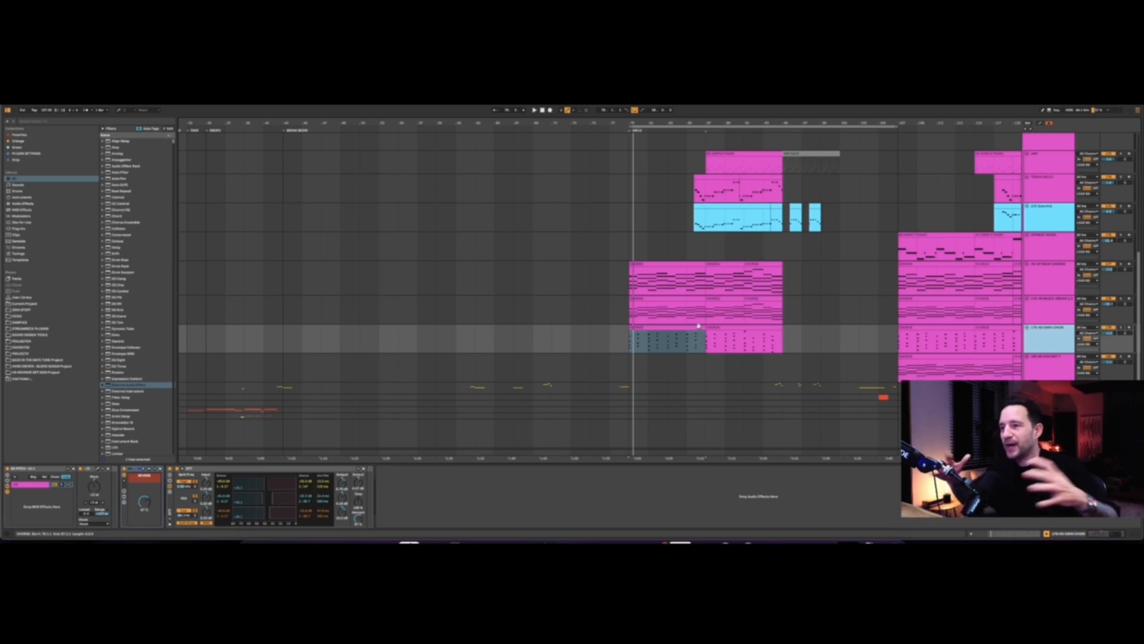
pyautogui.scroll(4, 750, 319)
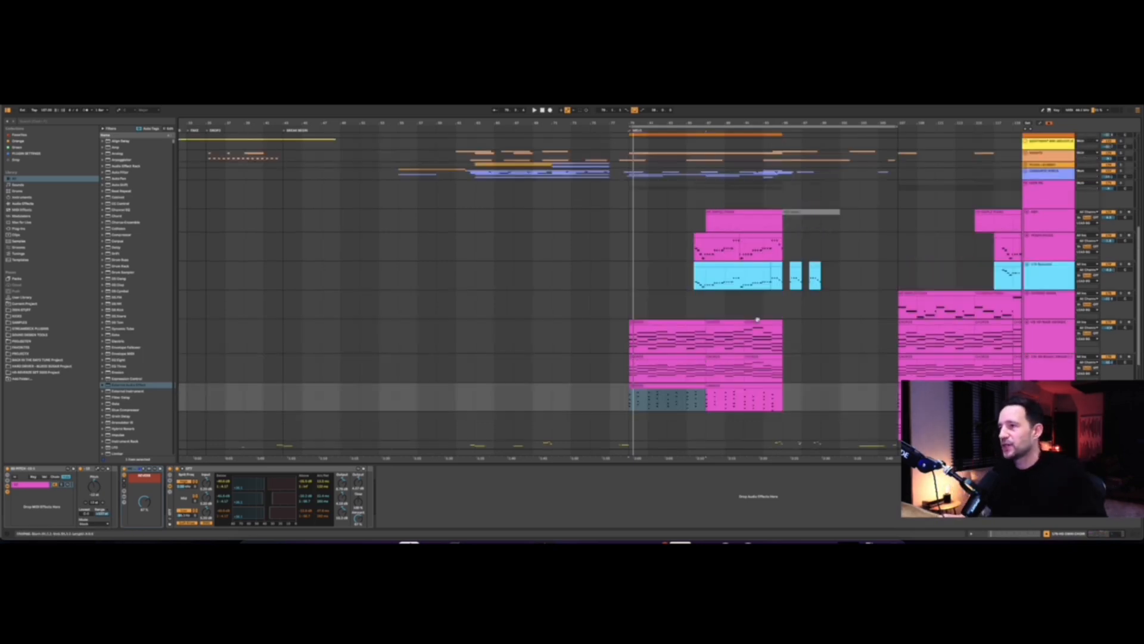
pyautogui.press('+')
pyautogui.press('+')
pyautogui.press('+')
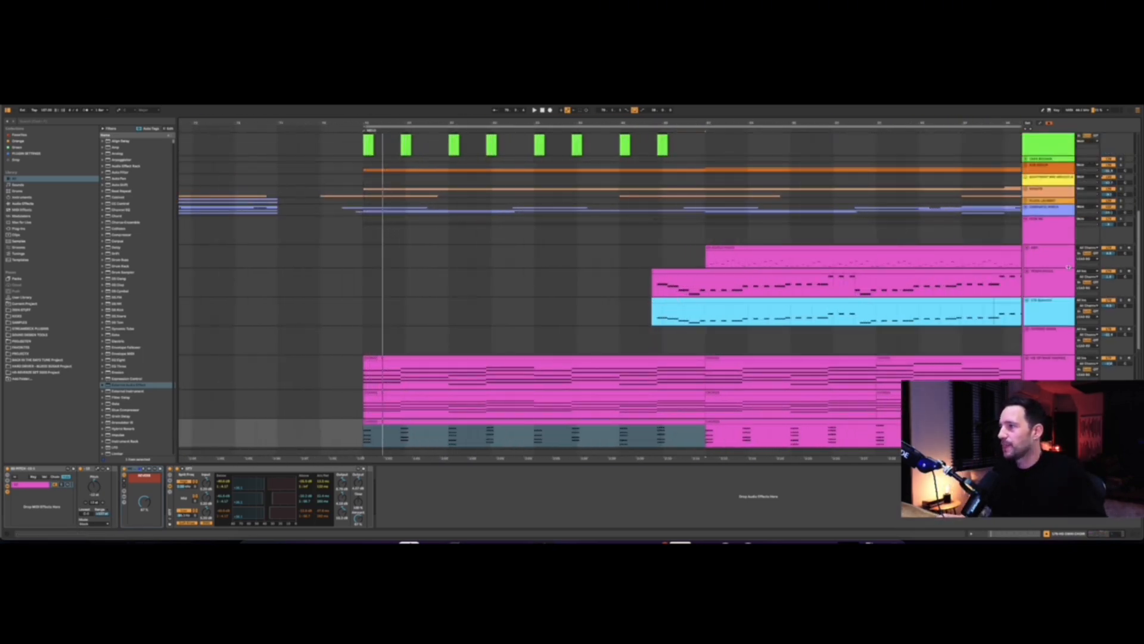
pyautogui.click(1052, 291)
pyautogui.click(1052, 310)
pyautogui.click(1050, 258)
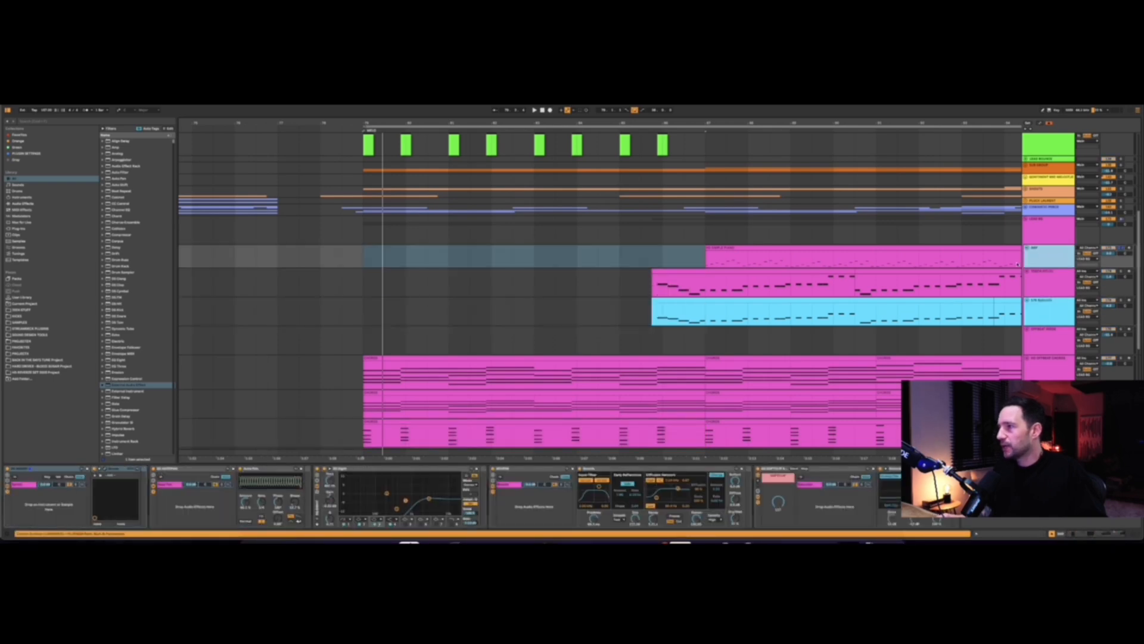
# Select the arp clip in the first drop and listen to it
pyautogui.scroll(-3, 813, 253)
pyautogui.hscroll(2, 733, 249)
pyautogui.click(722, 248)
pyautogui.press('space')
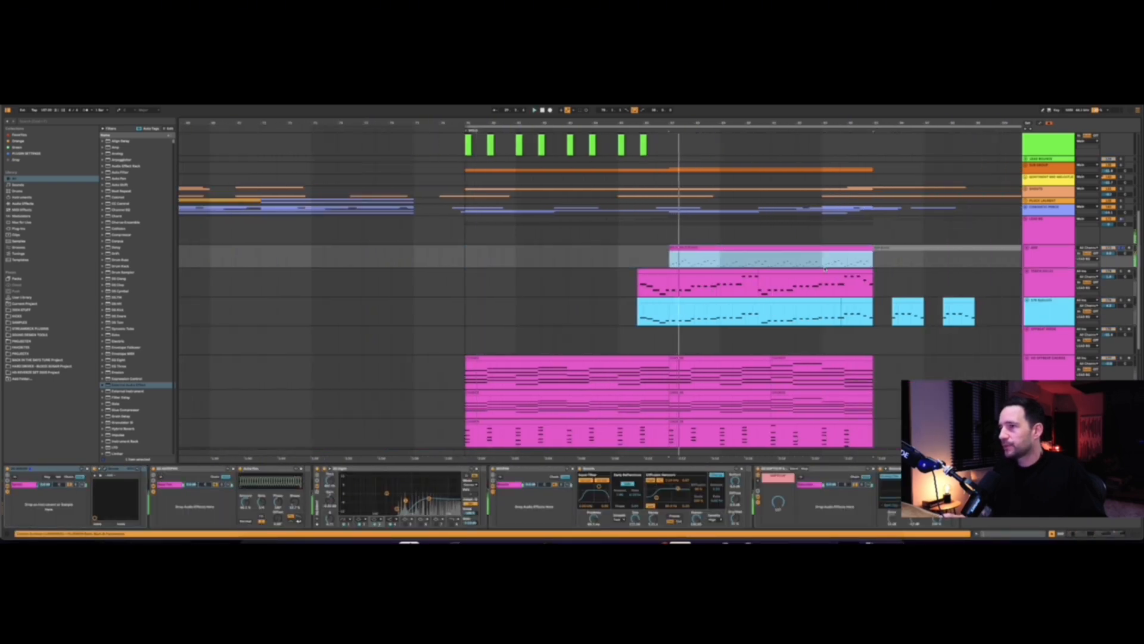
pyautogui.scroll(2, 835, 277)
pyautogui.hscroll(1, 825, 283)
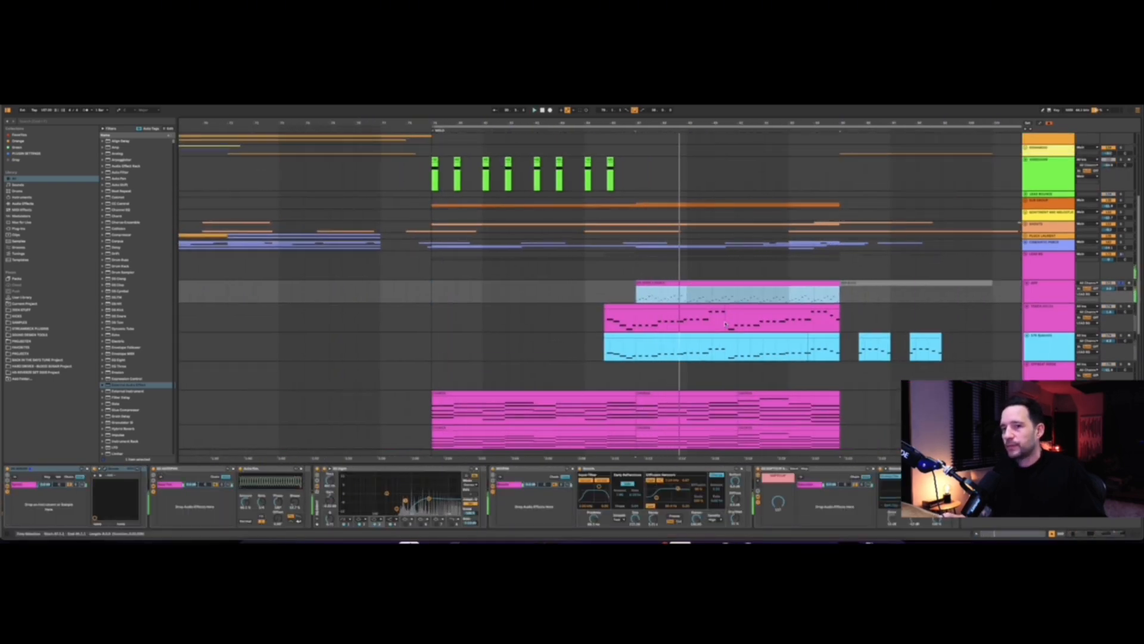
pyautogui.scroll(3, 778, 313)
pyautogui.hscroll(2, 716, 310)
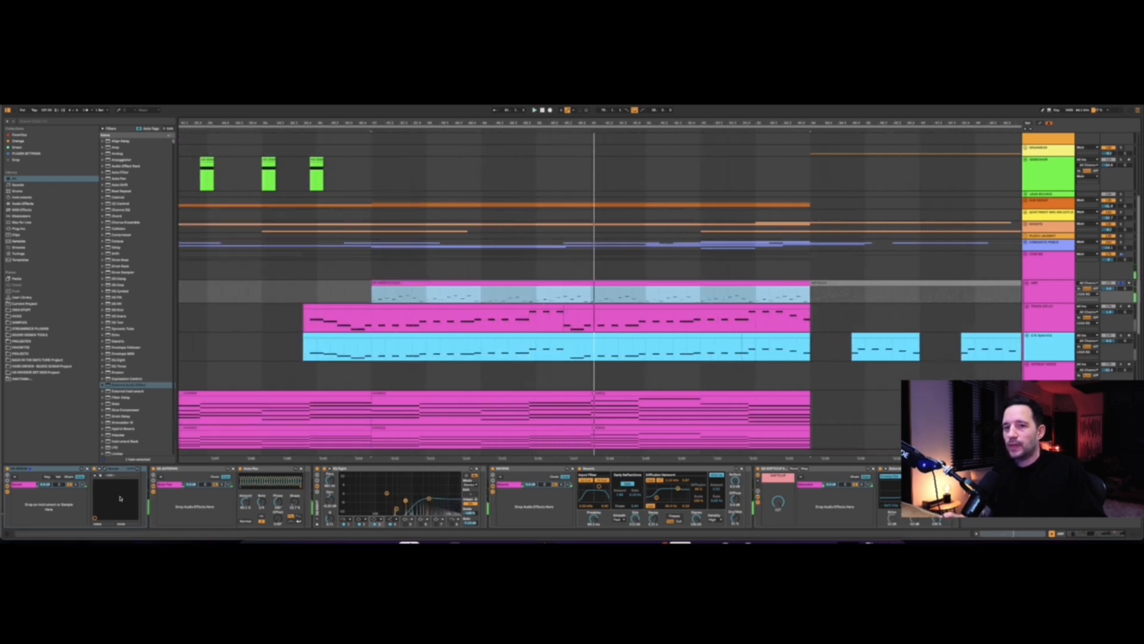
# Open the arp's Serum synth, play the clip and examine its notes in the piano roll
pyautogui.click(109, 473)
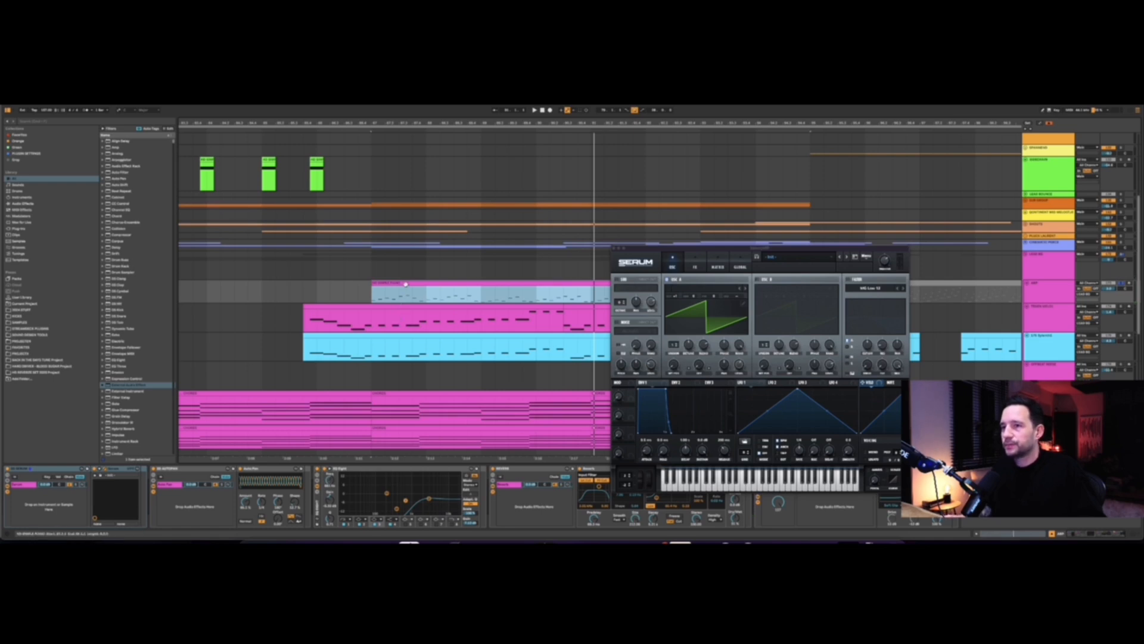
pyautogui.press('space')
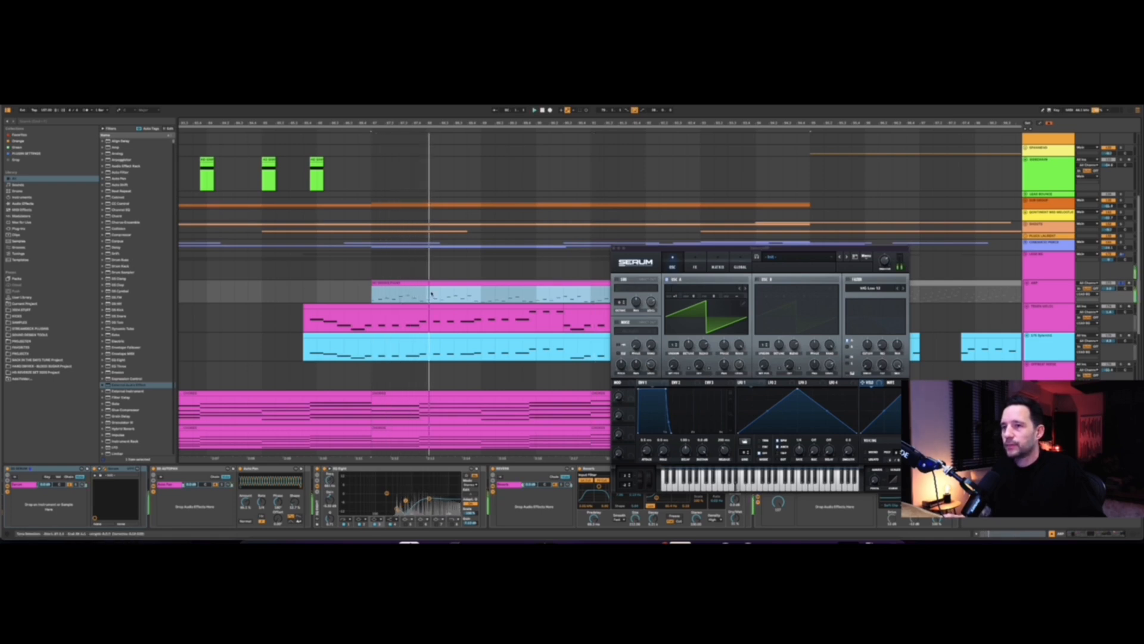
pyautogui.doubleClick(433, 283)
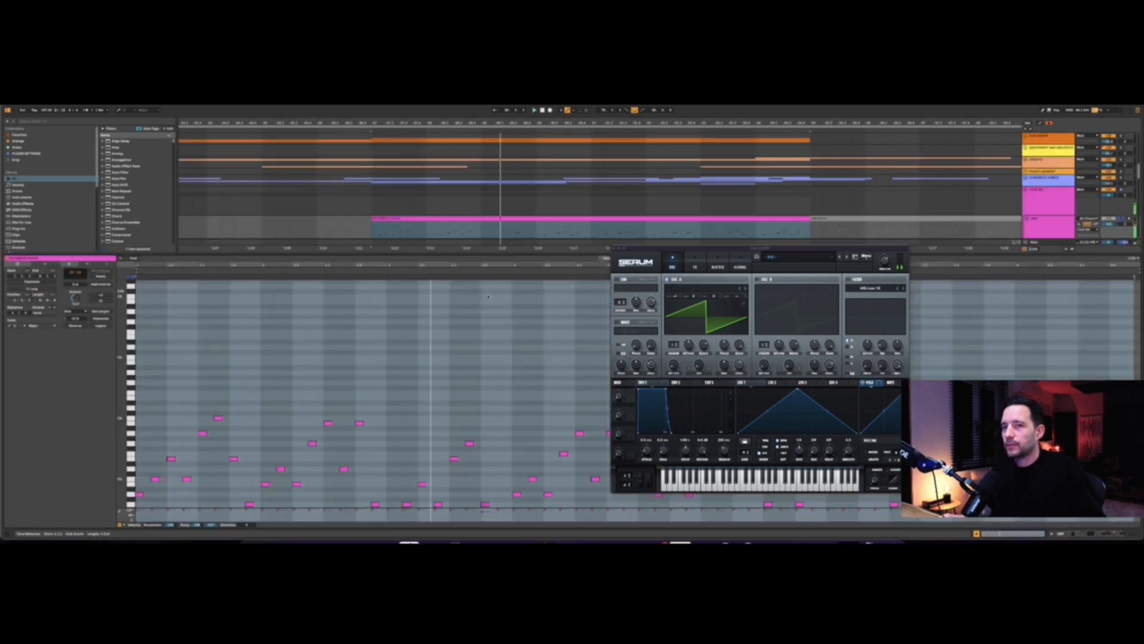
pyautogui.scroll(-3, 430, 362)
pyautogui.click(425, 362)
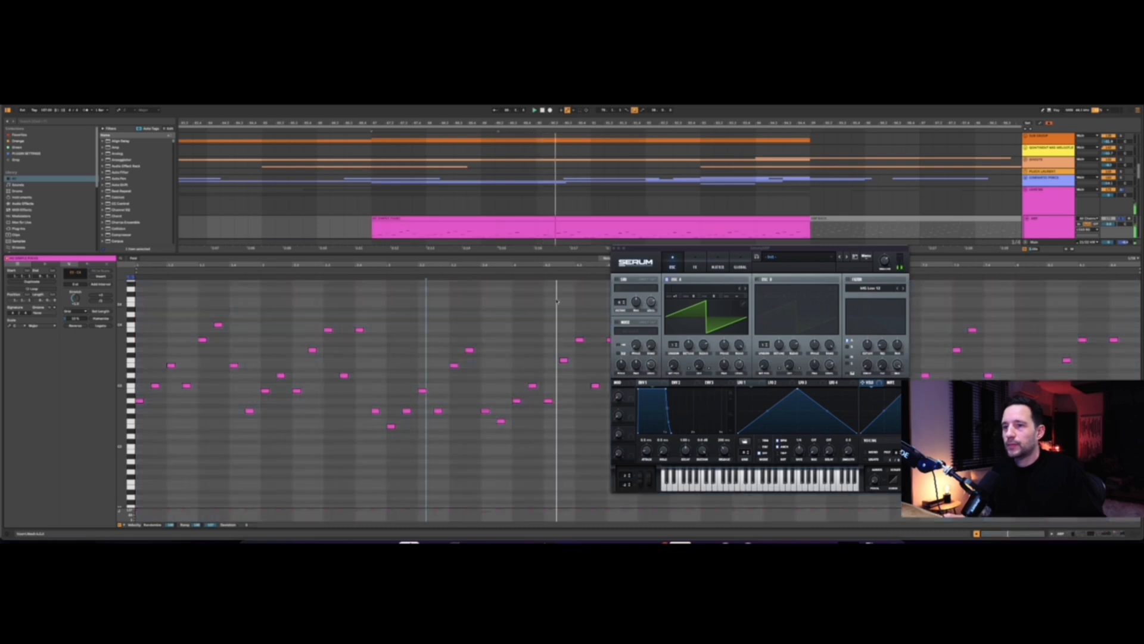
pyautogui.press('space')
# Close Serum and the piano roll, and bring back the arp track's devices
pyautogui.click(615, 248)
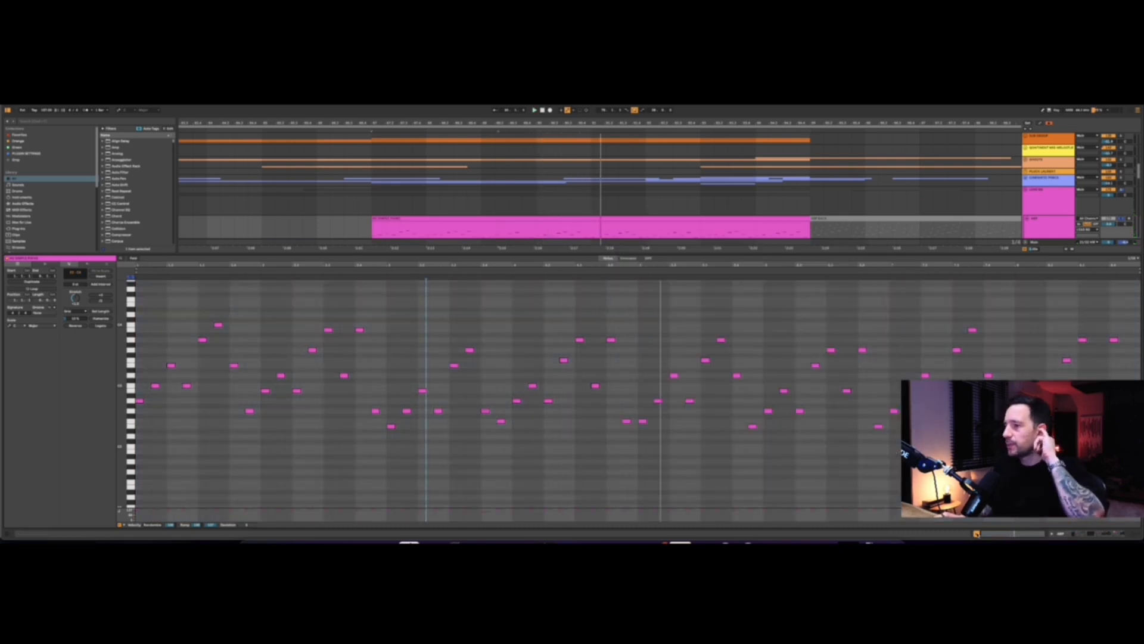
pyautogui.press('alt+super+l')
pyautogui.scroll(2, 532, 312)
pyautogui.doubleClick(1047, 253)
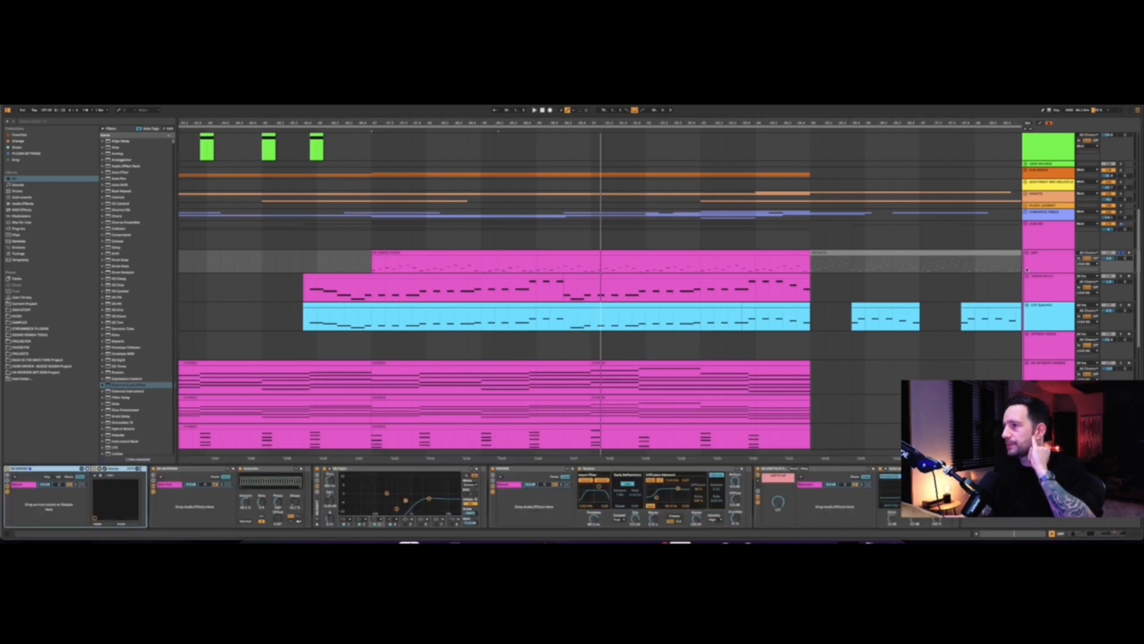
# Play the arp clip together with the other layers of the first drop
pyautogui.click(518, 251)
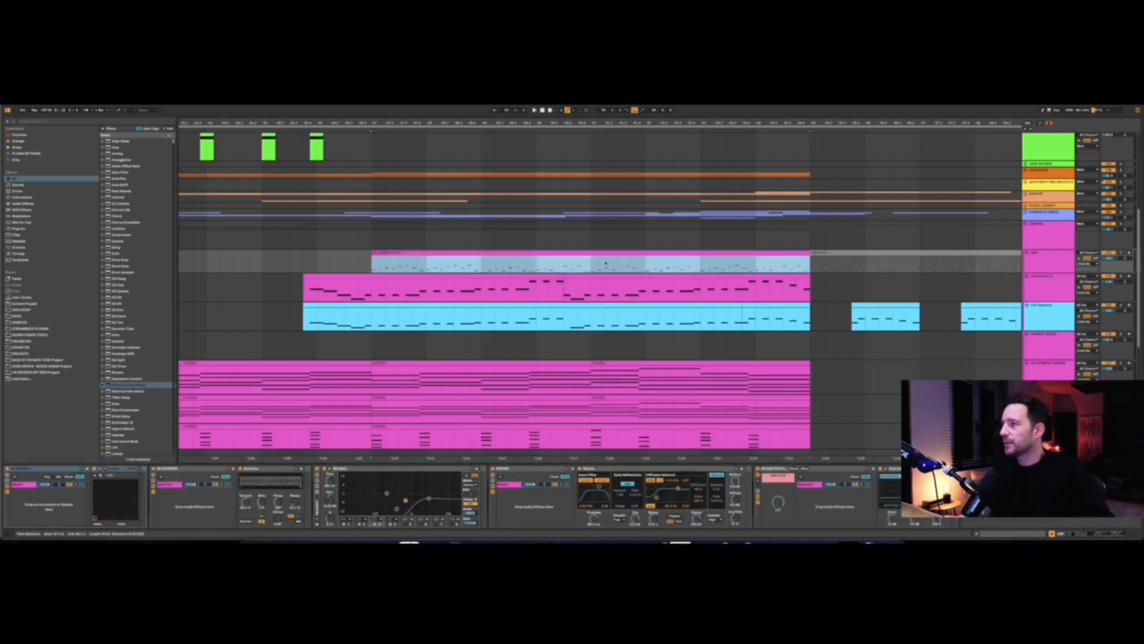
pyautogui.press('space')
pyautogui.click(1049, 266)
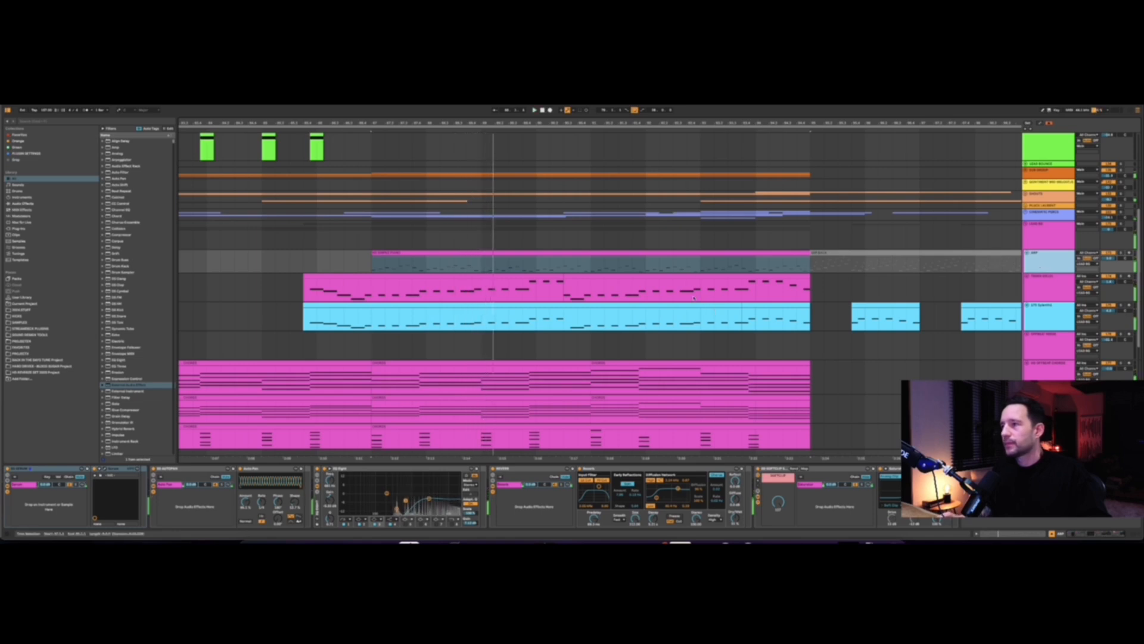
# Select the pink melody track directly below the arp track to show its synth and EQ Eight
pyautogui.scroll(5, 693, 297)
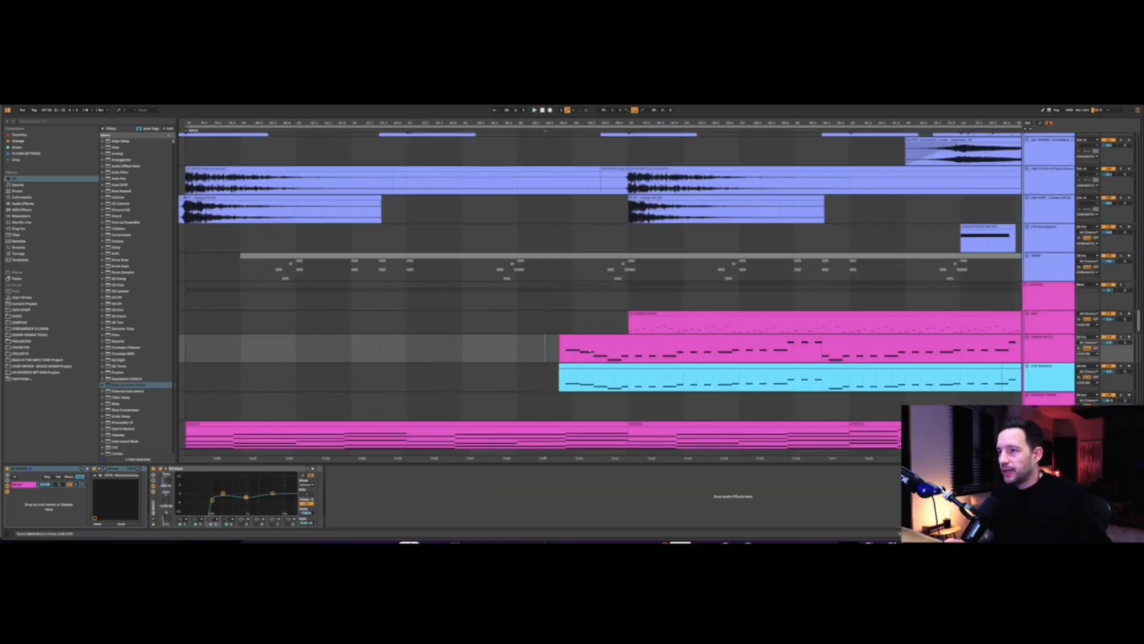
pyautogui.scroll(-1, 596, 298)
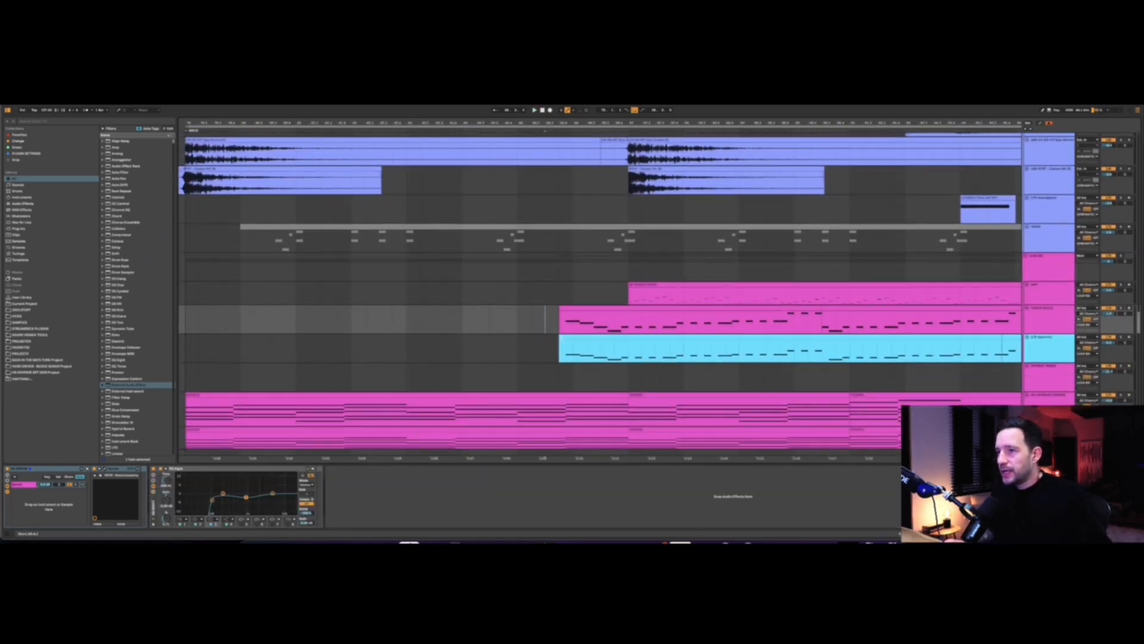
pyautogui.click(1062, 323)
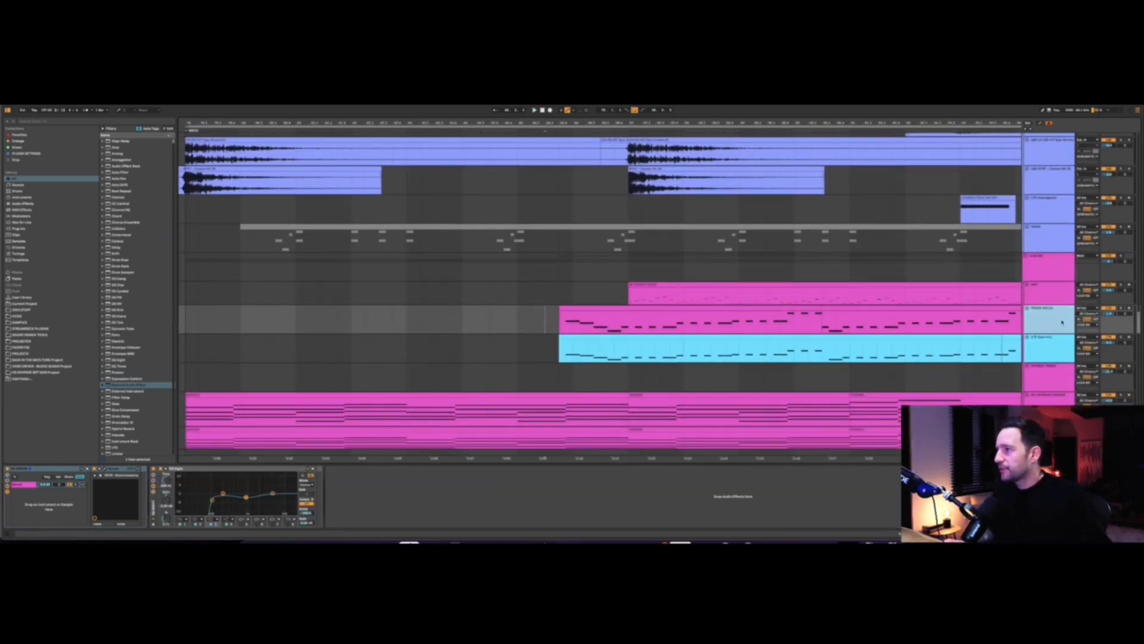
# Check the cyan doubling track's devices, then play the pink melody from just before its first note
pyautogui.click(1049, 348)
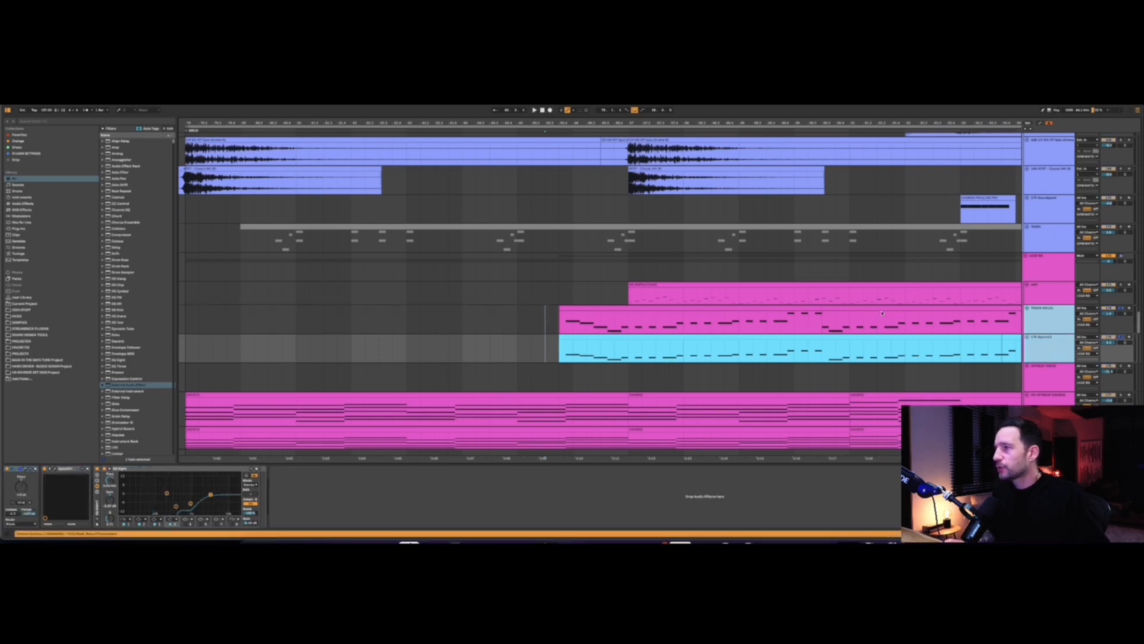
pyautogui.hscroll(5, 883, 313)
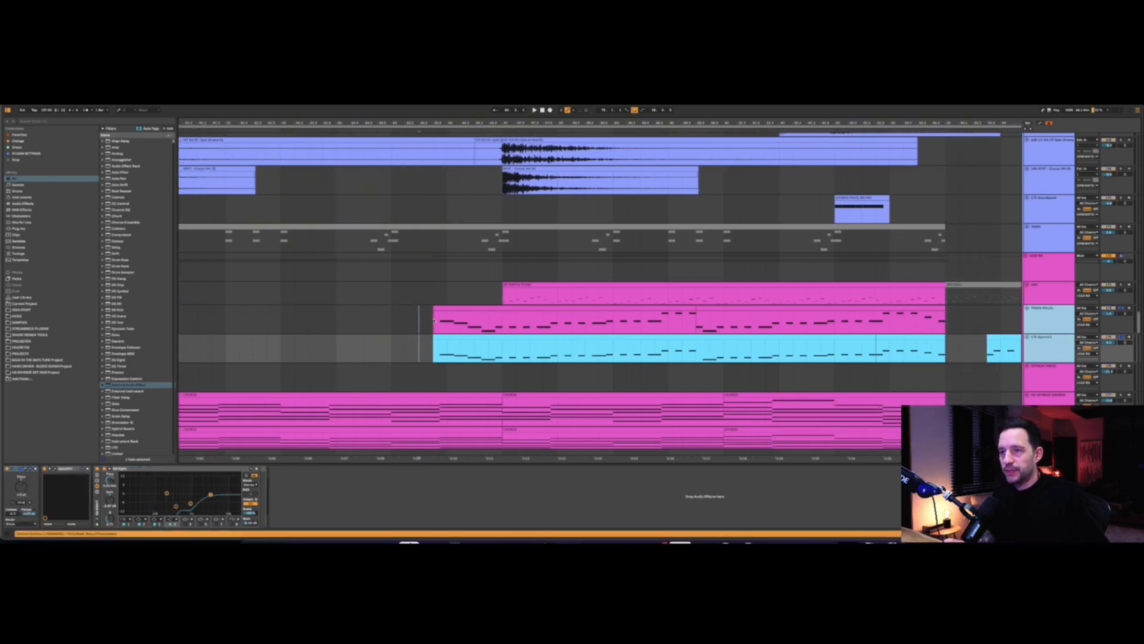
pyautogui.click(735, 350)
pyautogui.scroll(-3, 570, 319)
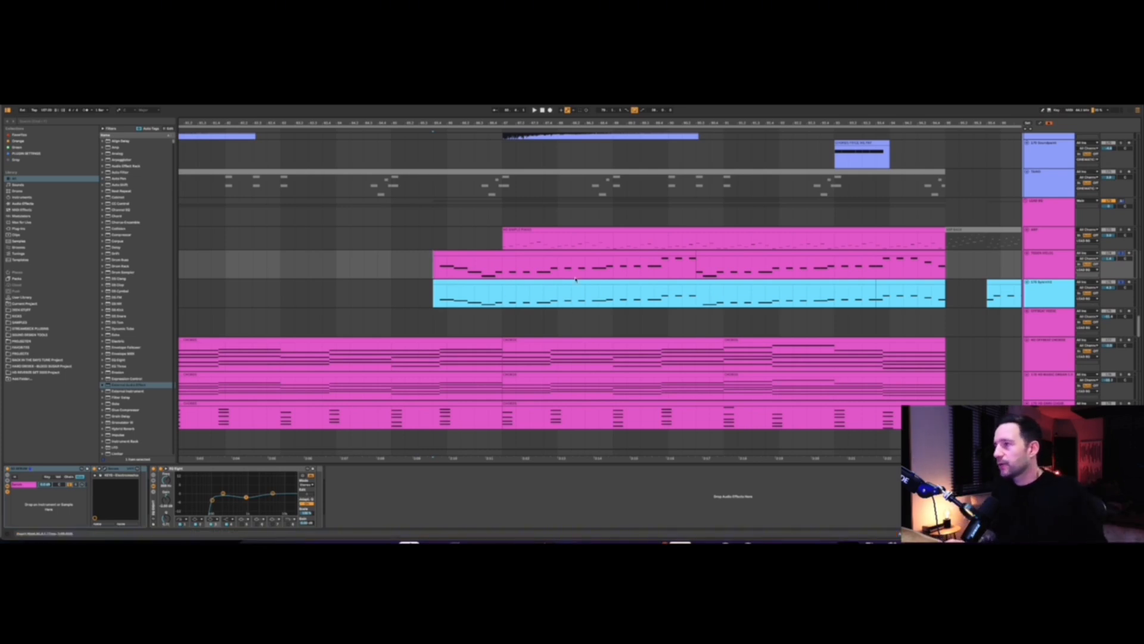
pyautogui.press('space')
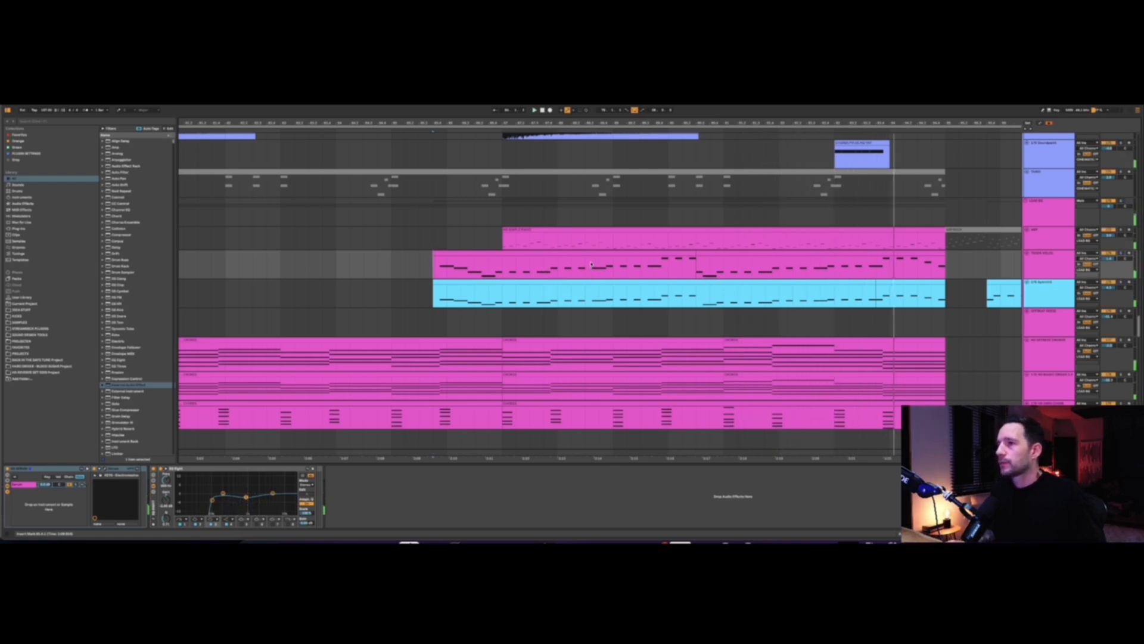
# Show the pink lead group's effect chain and play its layers together from the start of the melody
pyautogui.scroll(-3, 591, 264)
pyautogui.click(490, 247)
pyautogui.click(1032, 223)
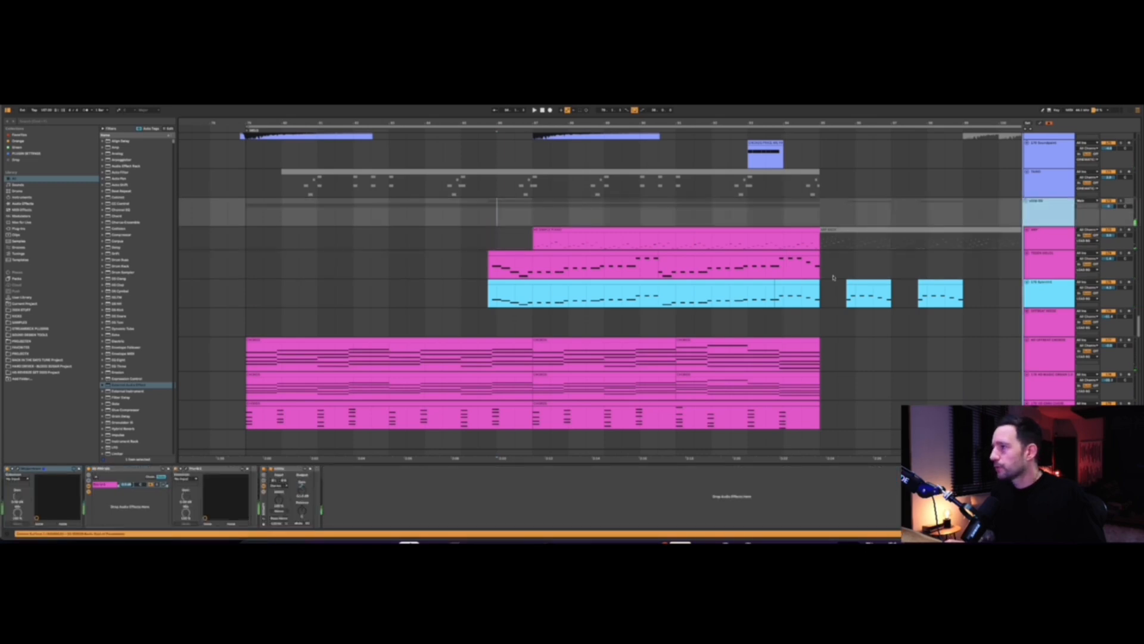
pyautogui.press('space')
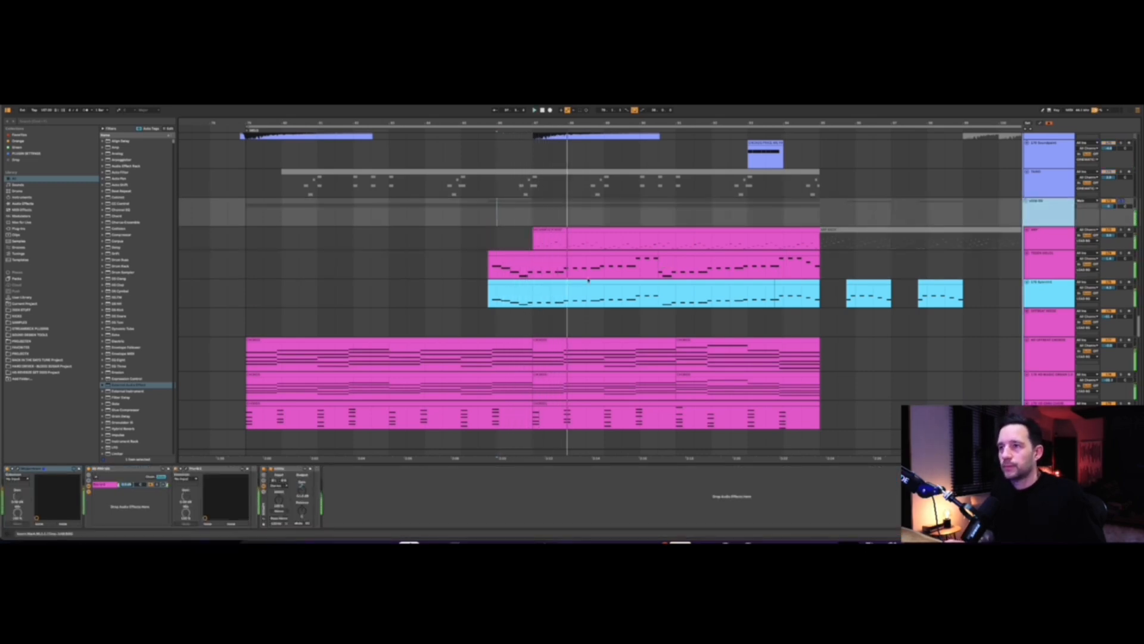
# Fold all track groups and bring the collapsed arrangement around the first drop into view
pyautogui.scroll(1, 607, 298)
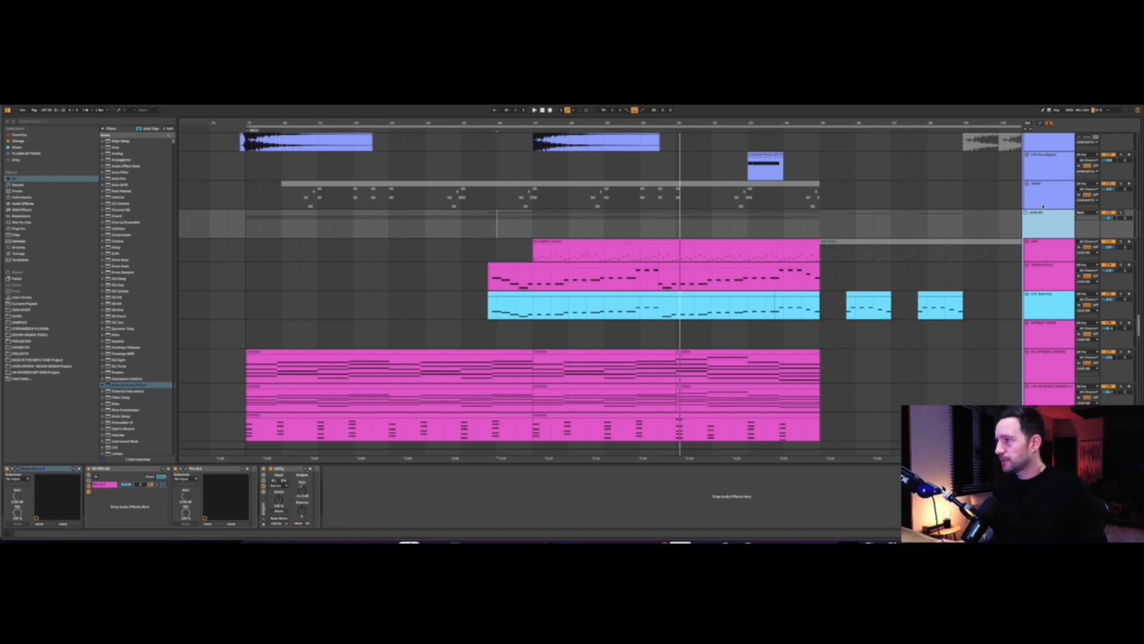
pyautogui.hotkey('alt', 'u')
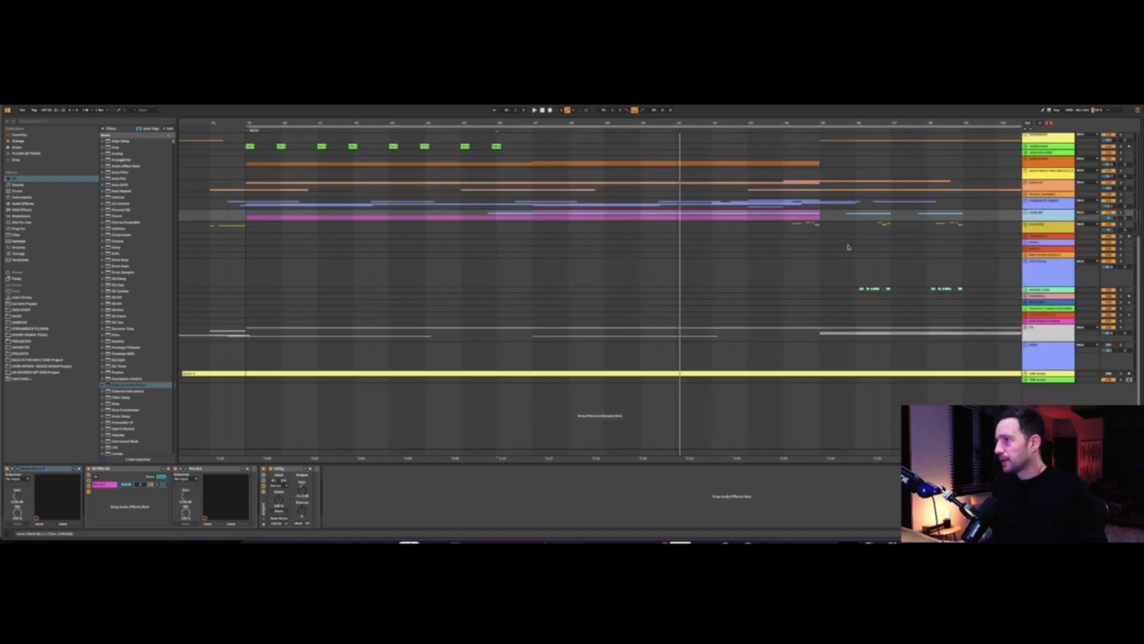
pyautogui.scroll(3, 643, 267)
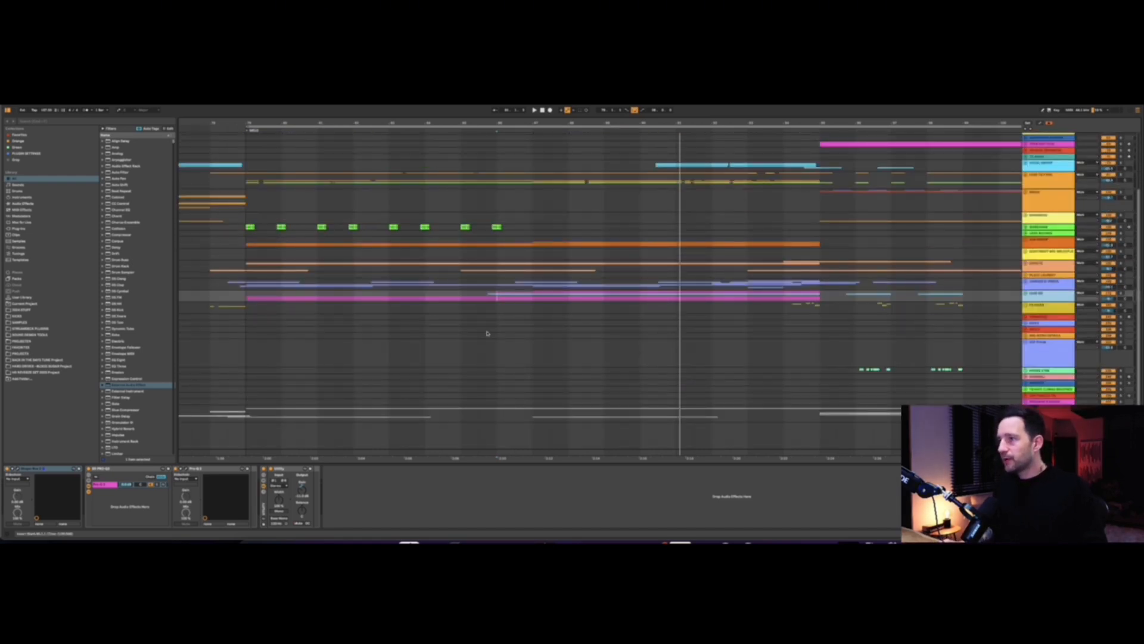
pyautogui.scroll(-3, 478, 316)
pyautogui.scroll(3, 462, 317)
pyautogui.hscroll(-3, 468, 310)
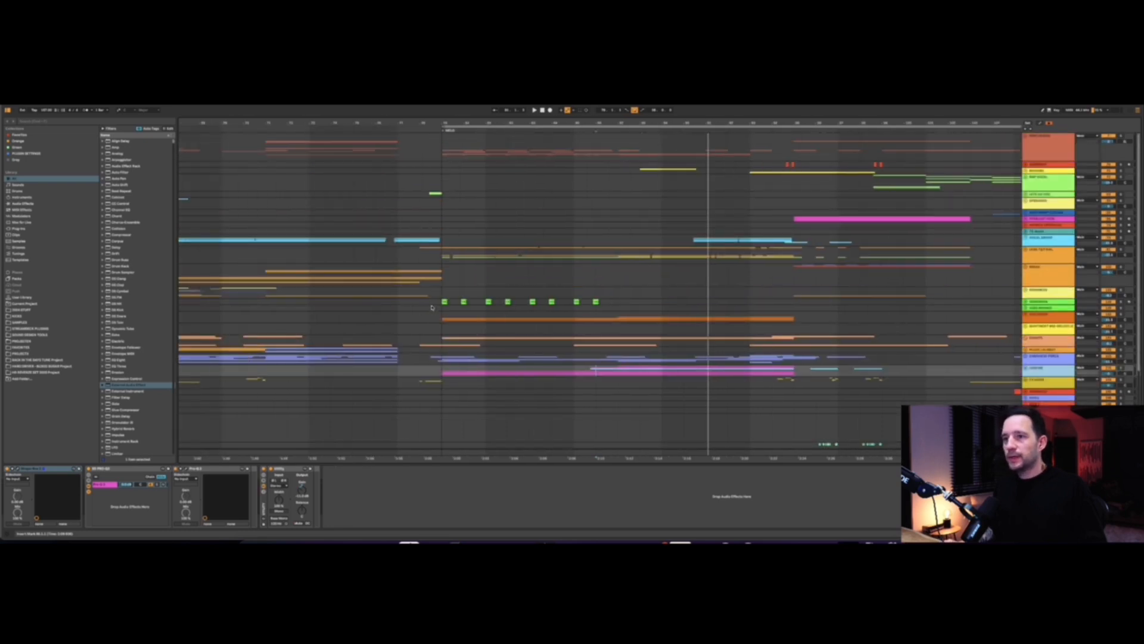
# Unfold the light orange group directly above the folded blue and pink groups, and solo it
pyautogui.click(1026, 338)
pyautogui.click(1121, 338)
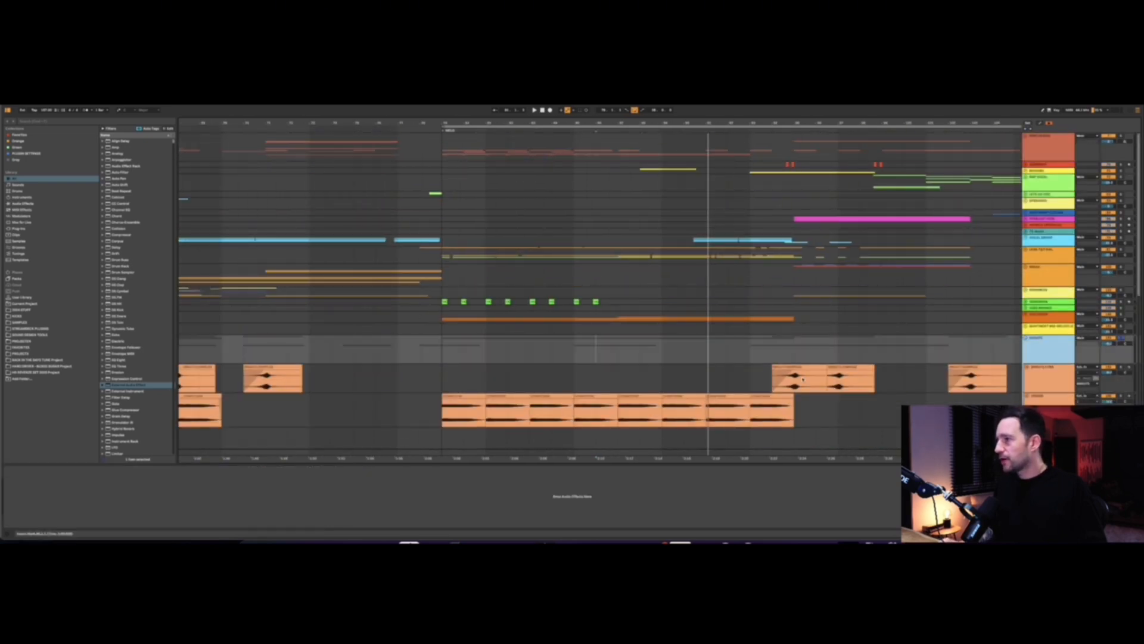
pyautogui.scroll(5, 679, 334)
pyautogui.hscroll(-3, 429, 330)
pyautogui.hscroll(-10, 429, 329)
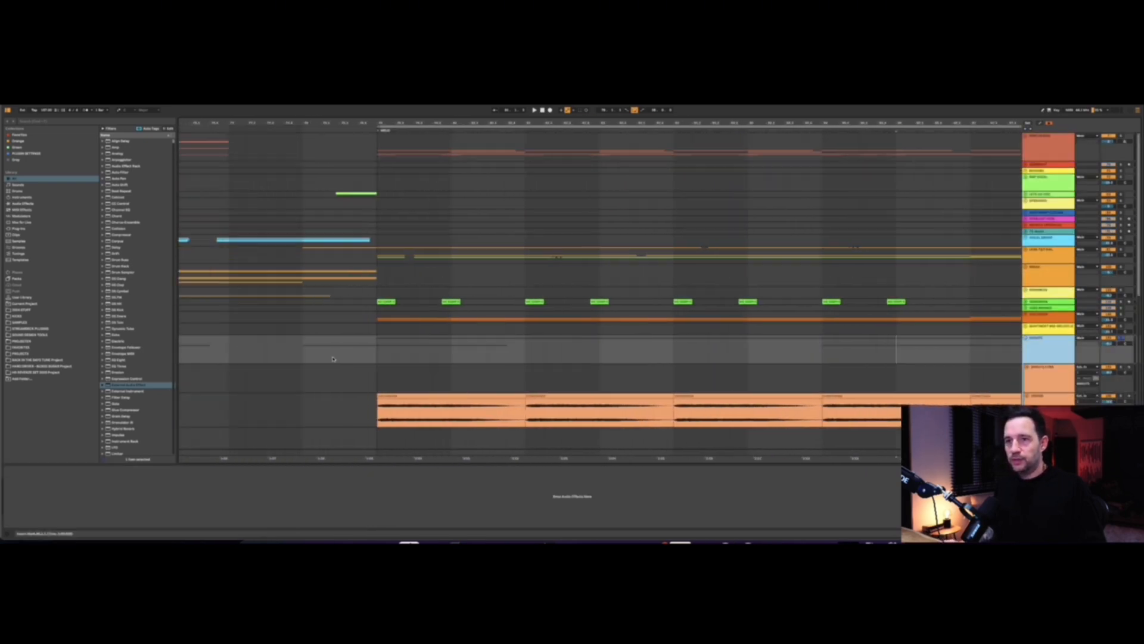
# Play the light orange group's layers from shortly before the drop
pyautogui.scroll(-4, 376, 325)
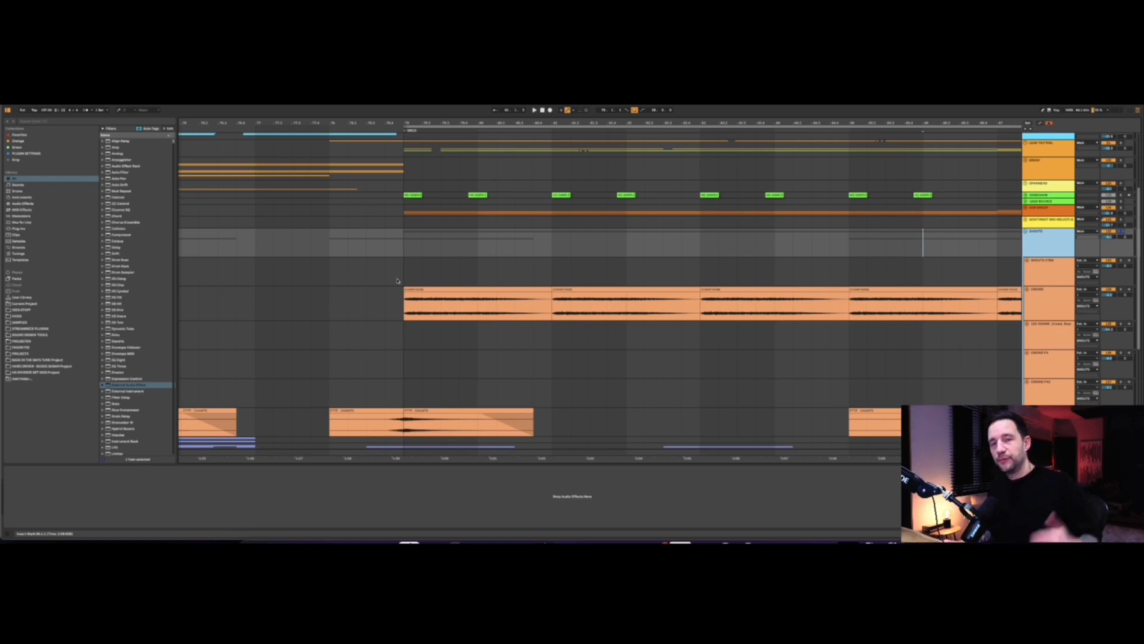
pyautogui.click(366, 242)
pyautogui.scroll(-2, 453, 250)
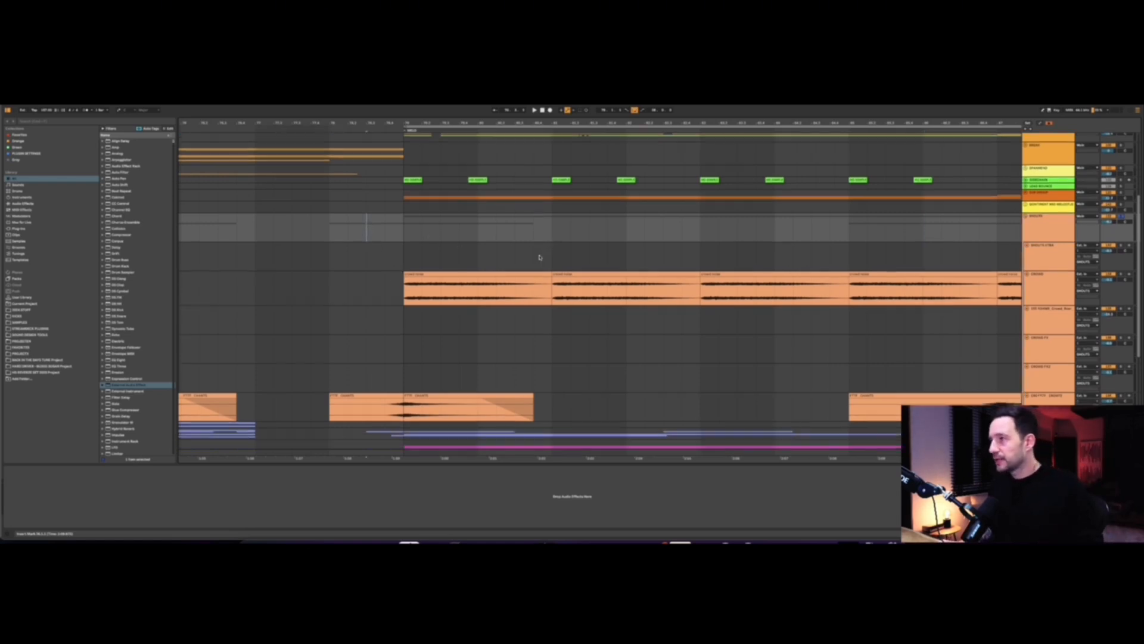
pyautogui.press('space')
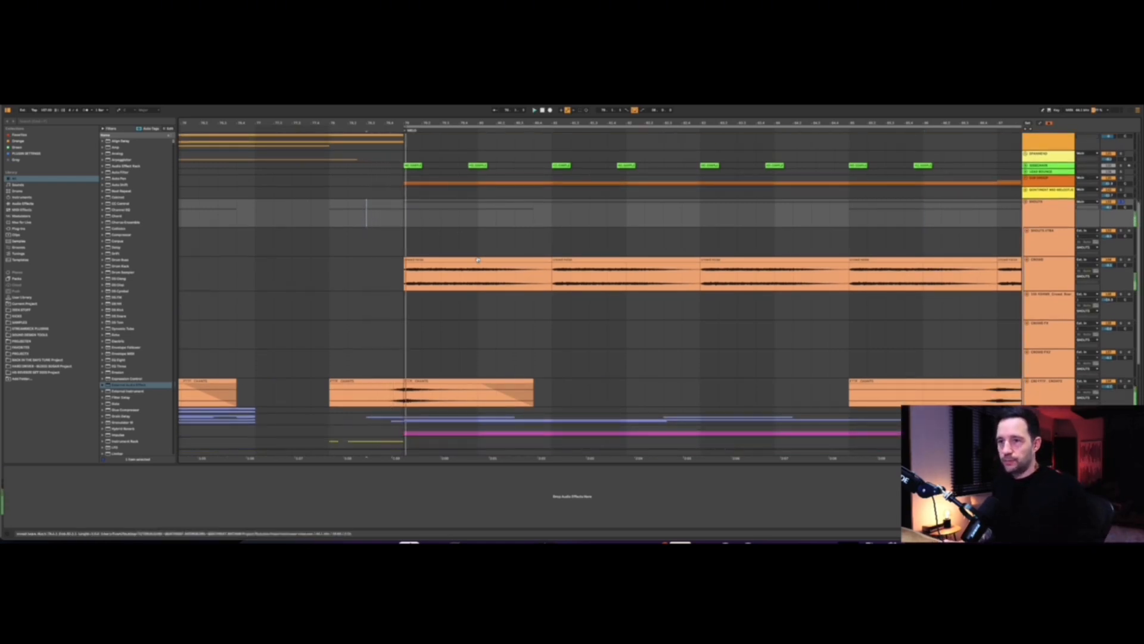
# Open the first of the repeated long audio clips at the drop to examine its waveform, then close the clip view
pyautogui.scroll(-3, 512, 292)
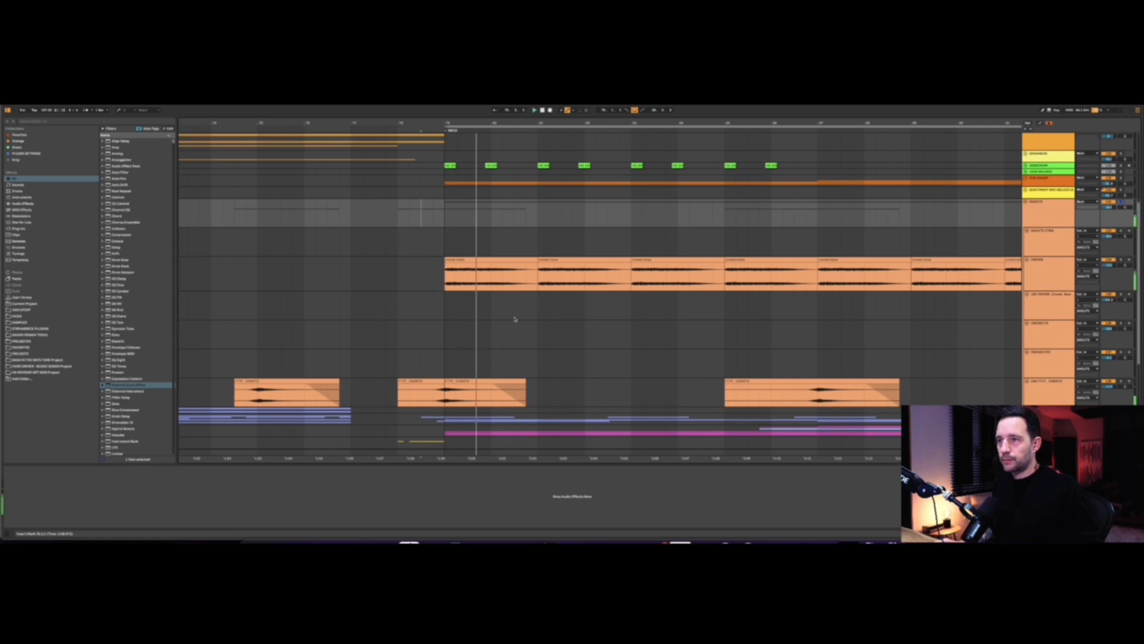
pyautogui.doubleClick(501, 260)
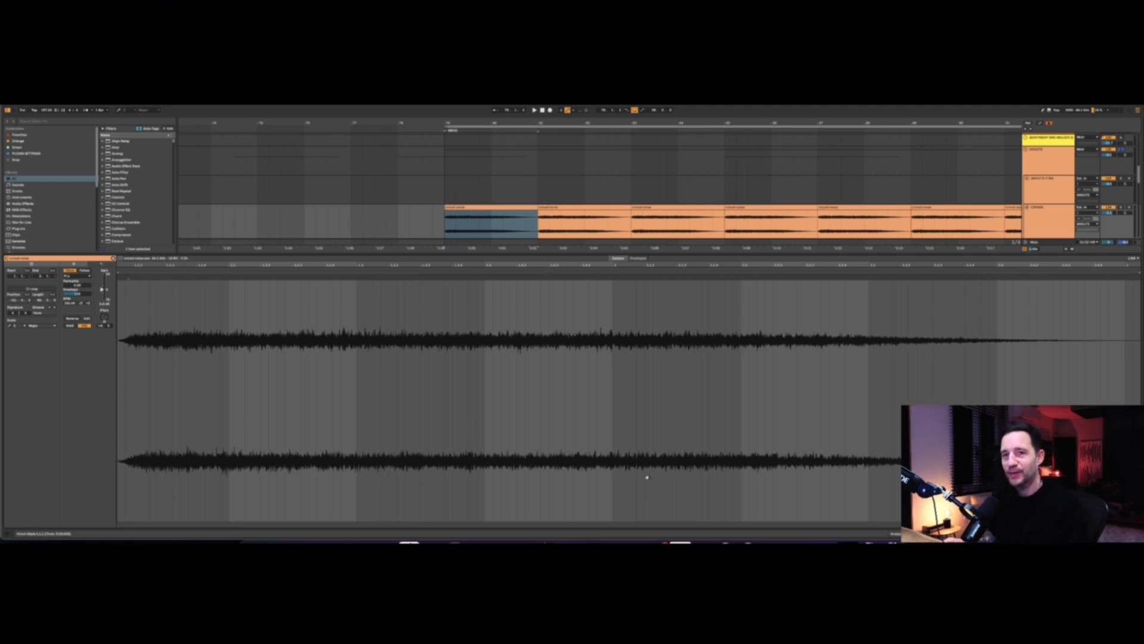
pyautogui.press('super+alt+l')
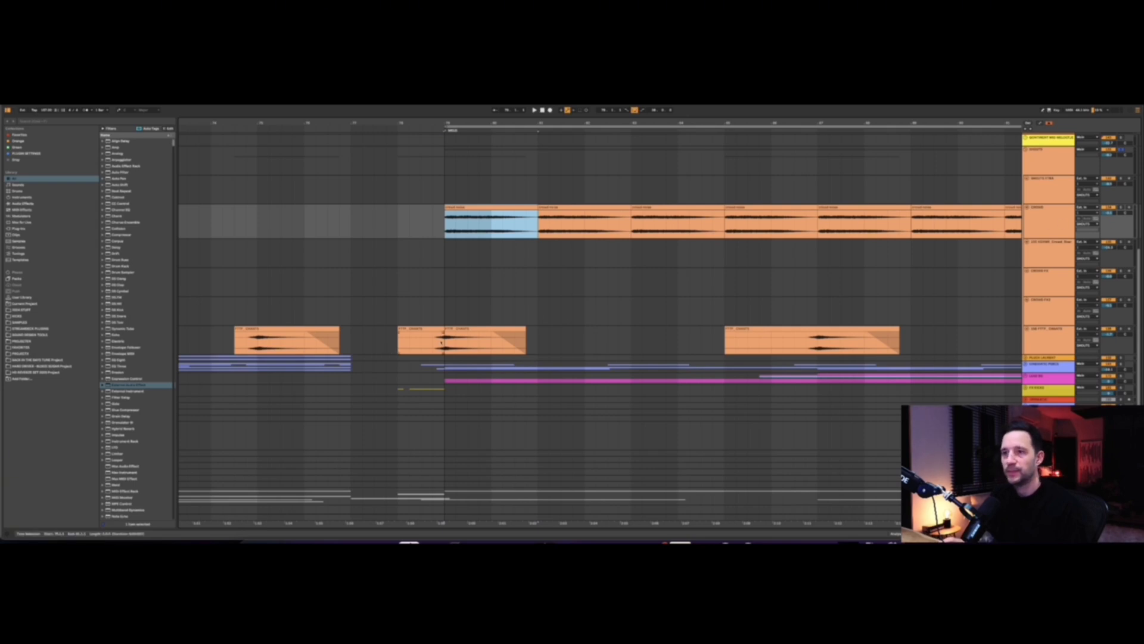
# Play the swelling audio clip on the group's lowest track from just before the drop
pyautogui.click(427, 341)
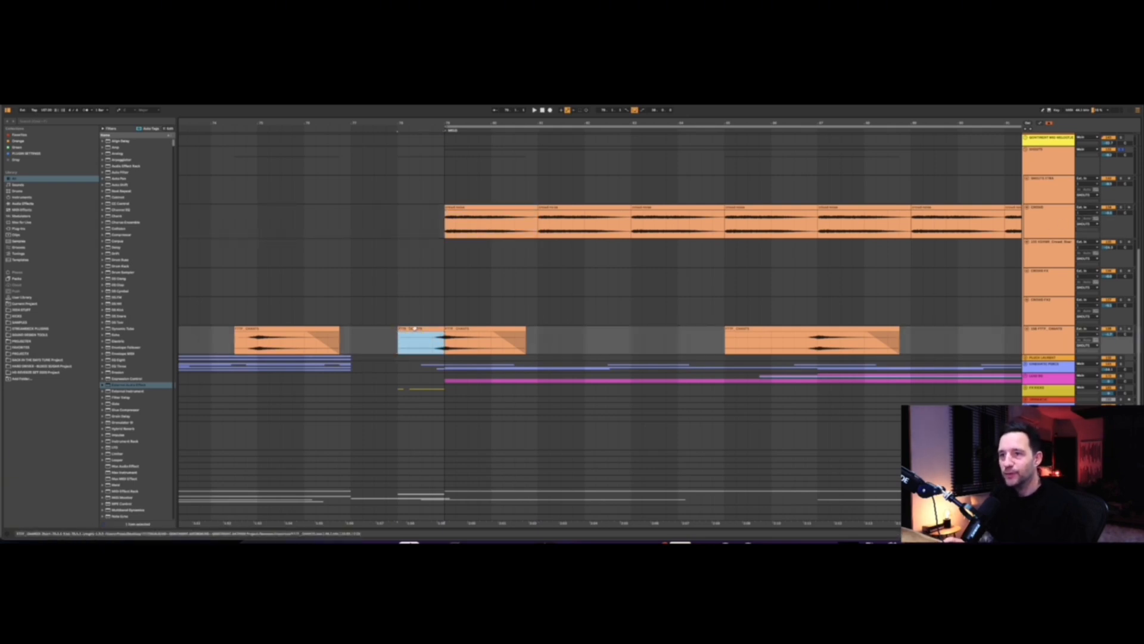
pyautogui.click(425, 338)
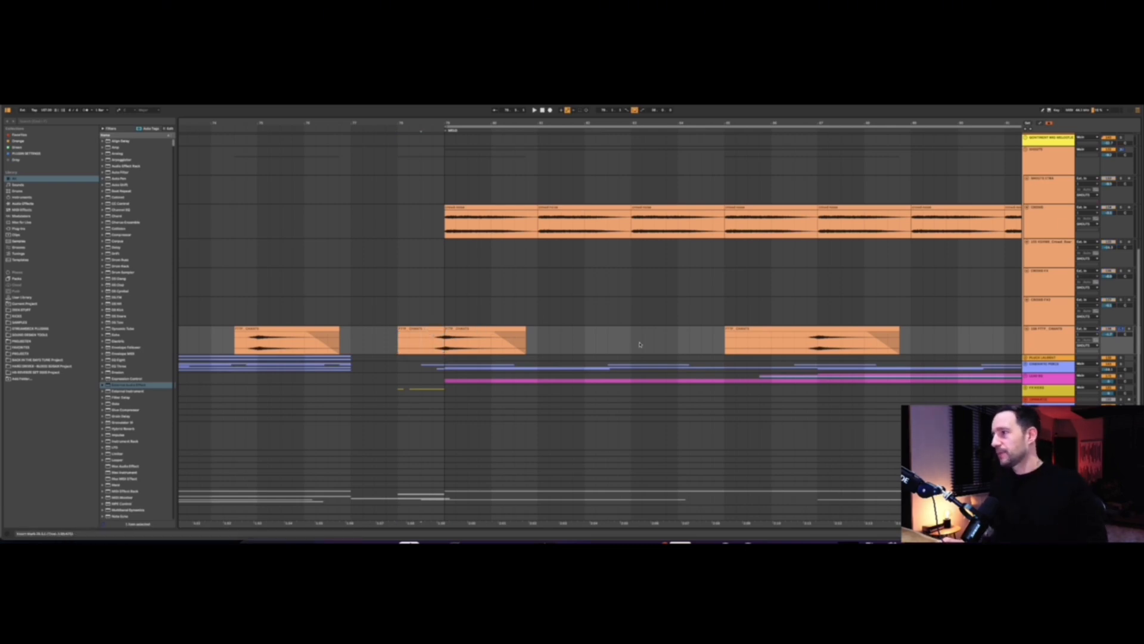
pyautogui.press('space')
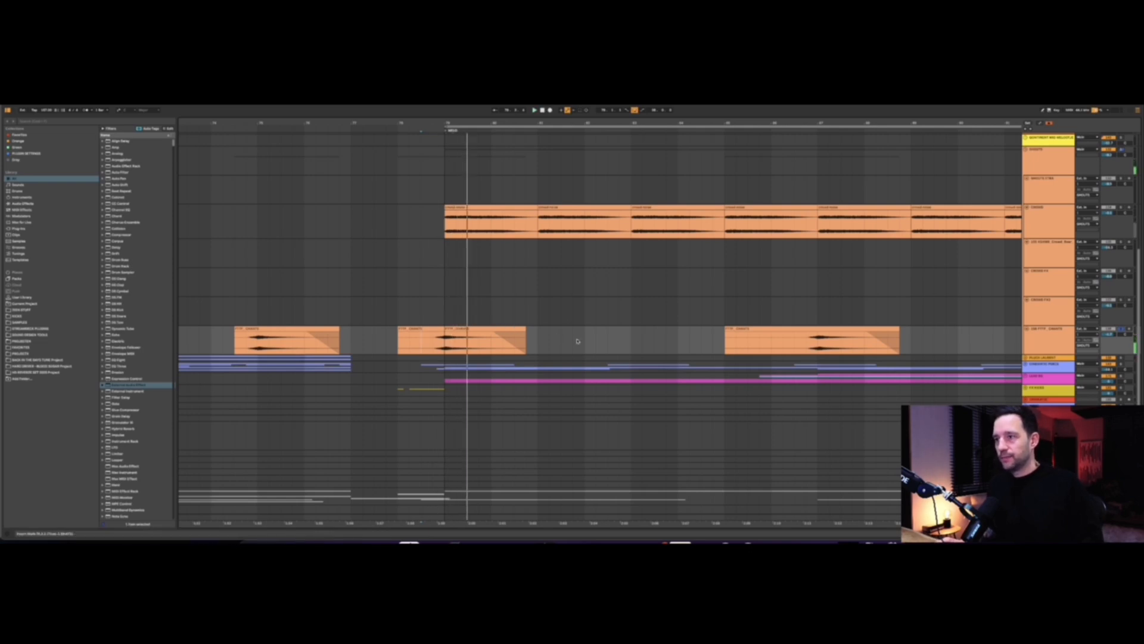
pyautogui.scroll(-1, 541, 322)
pyautogui.scroll(-1, 541, 322)
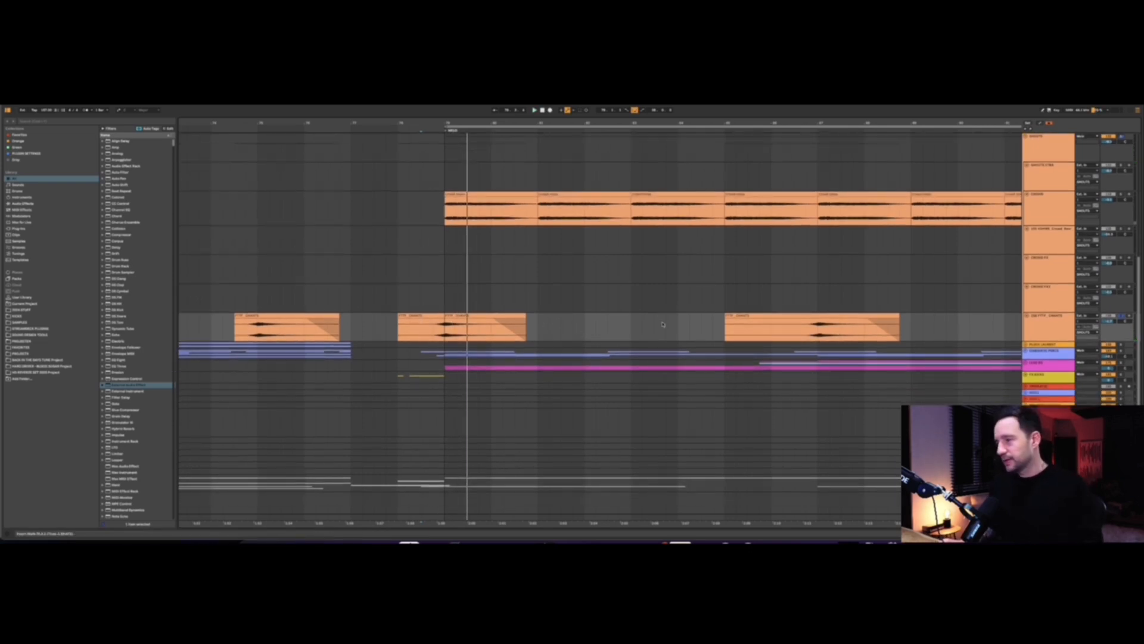
# Survey the light orange group's clips across the breakdown and drop, then fold the group
pyautogui.scroll(-2, 899, 314)
pyautogui.scroll(-2, 897, 314)
pyautogui.click(1033, 332)
pyautogui.scroll(-5, 934, 307)
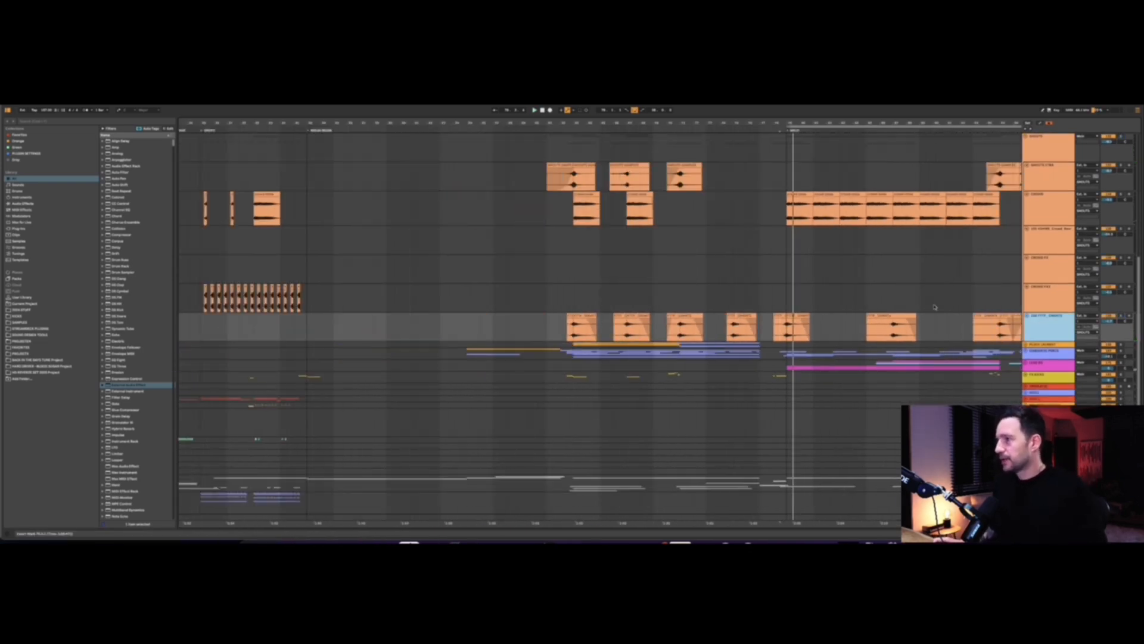
pyautogui.scroll(4, 941, 308)
pyautogui.hscroll(5, 943, 307)
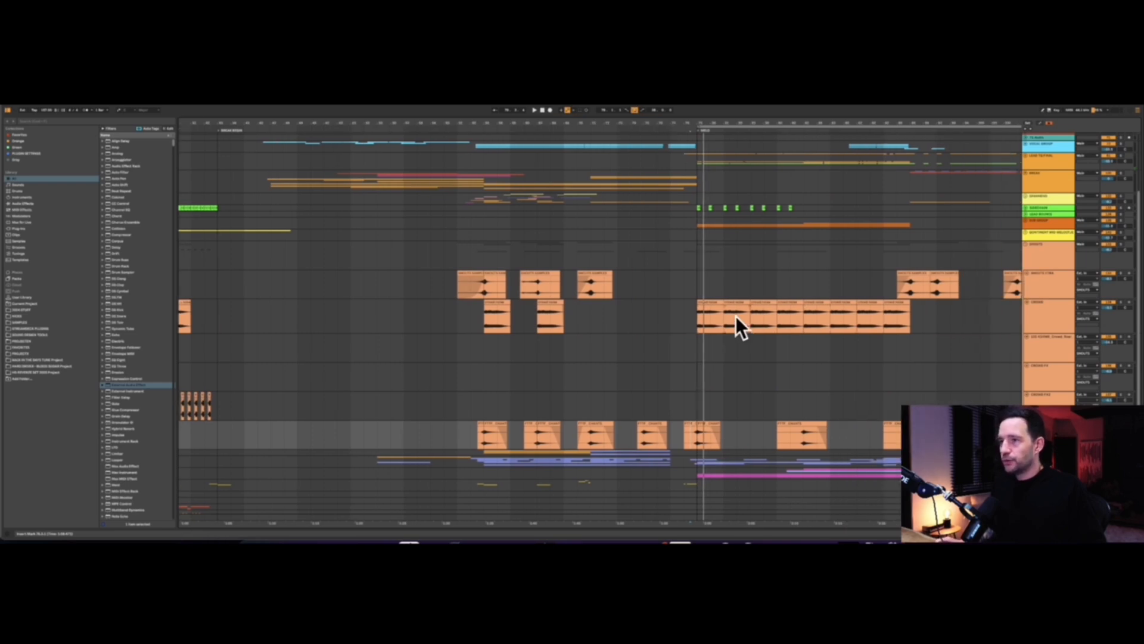
pyautogui.click(1026, 244)
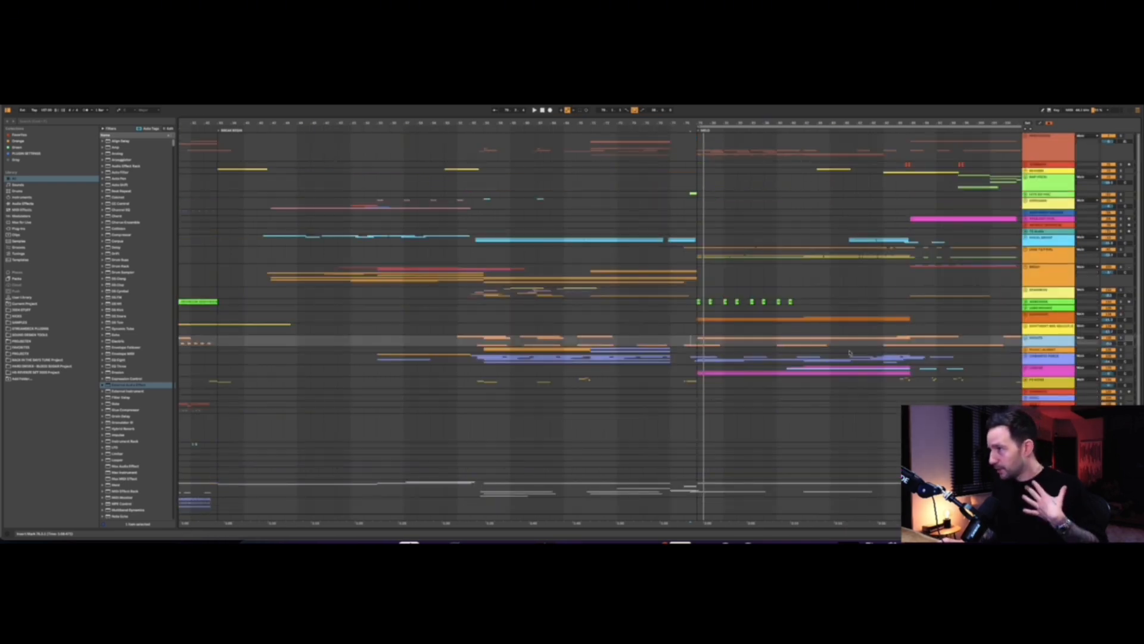
# Unfold the blue cinematic group and bring all its layers around the drop into view
pyautogui.click(1046, 363)
pyautogui.press('u')
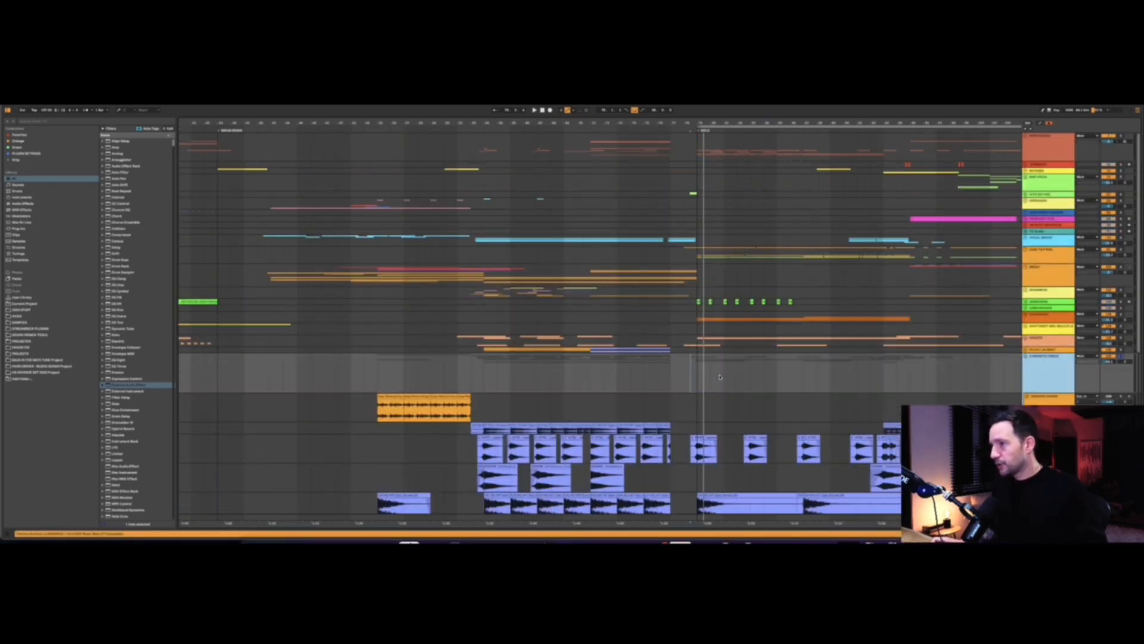
pyautogui.scroll(5, 720, 377)
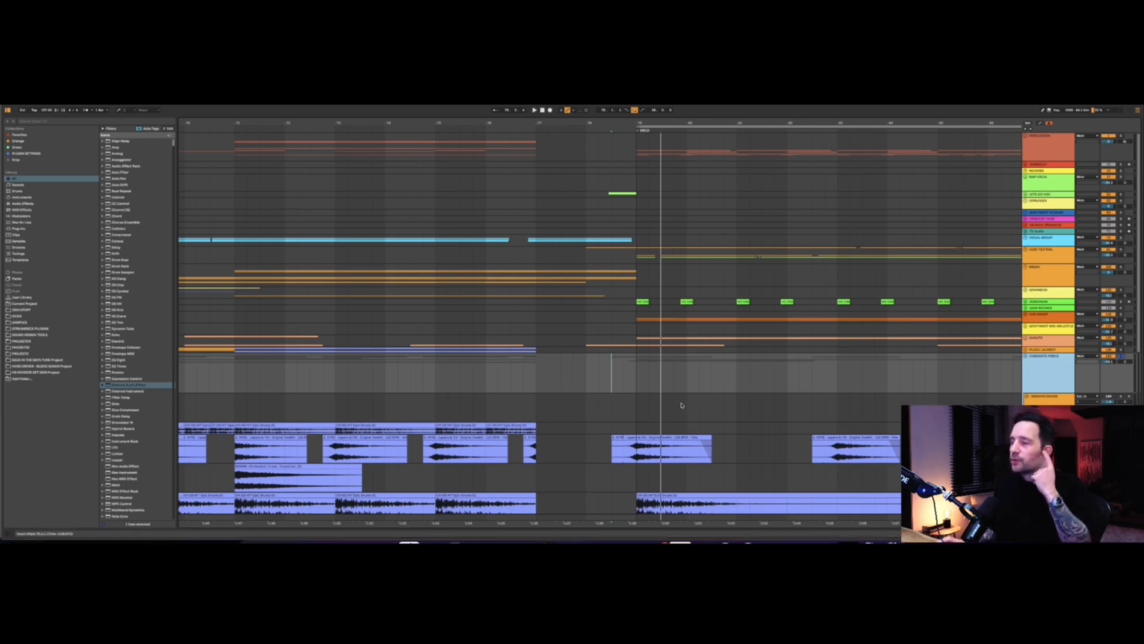
pyautogui.scroll(-4, 672, 405)
pyautogui.scroll(-1, 618, 363)
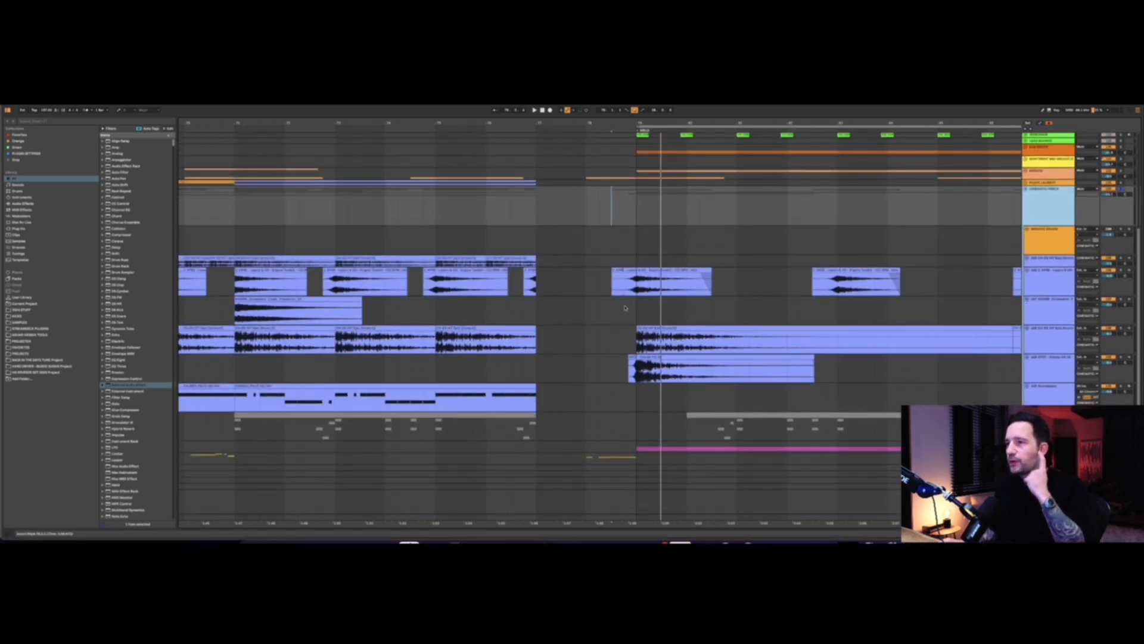
# Audition the blue group's swells and impacts from just before the drop and from the following swell clip
pyautogui.click(615, 244)
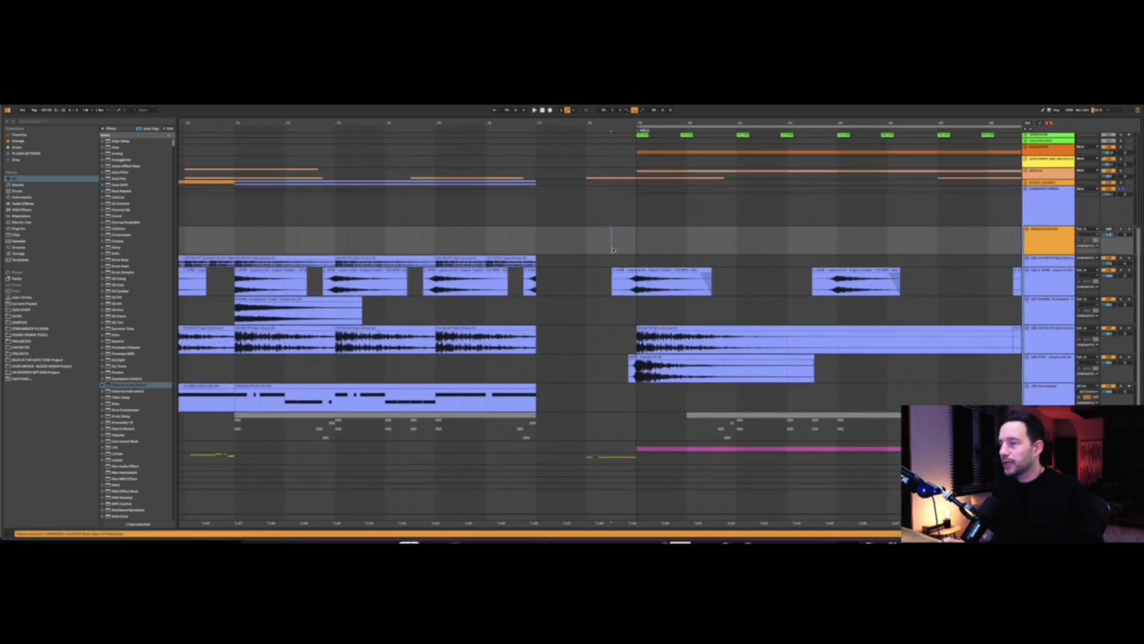
pyautogui.hscroll(3, 718, 248)
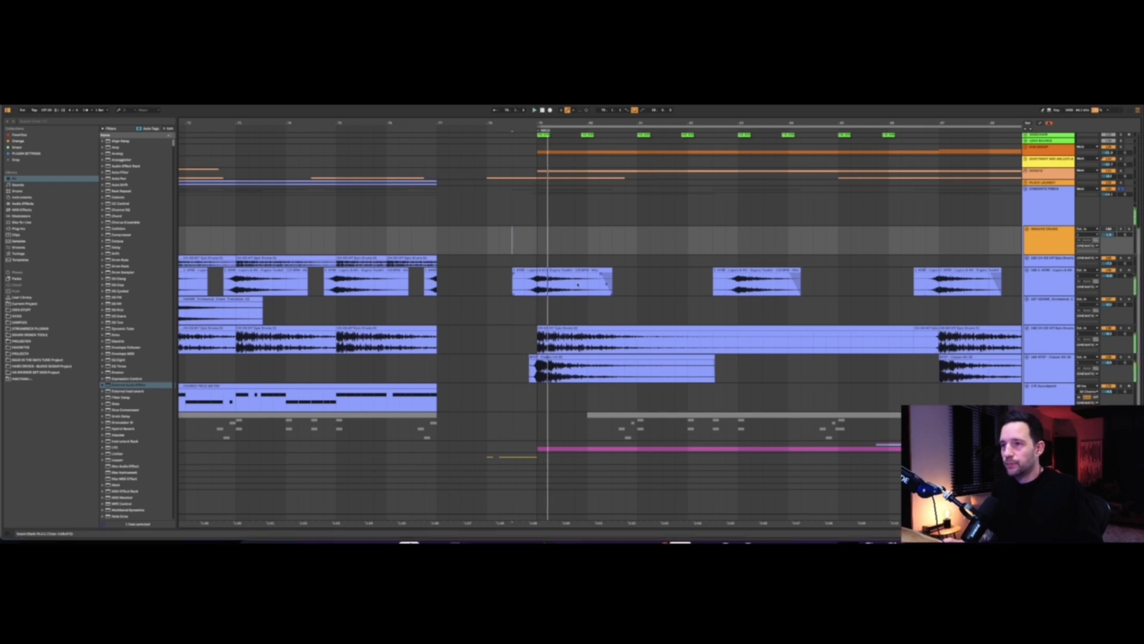
pyautogui.click(726, 240)
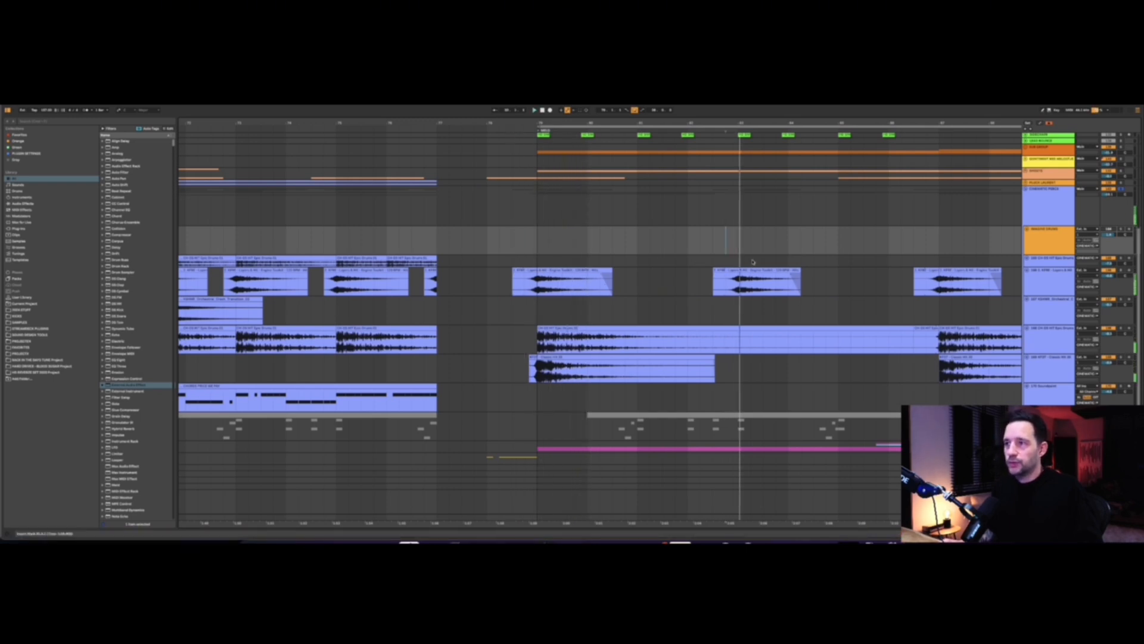
pyautogui.scroll(-3, 881, 249)
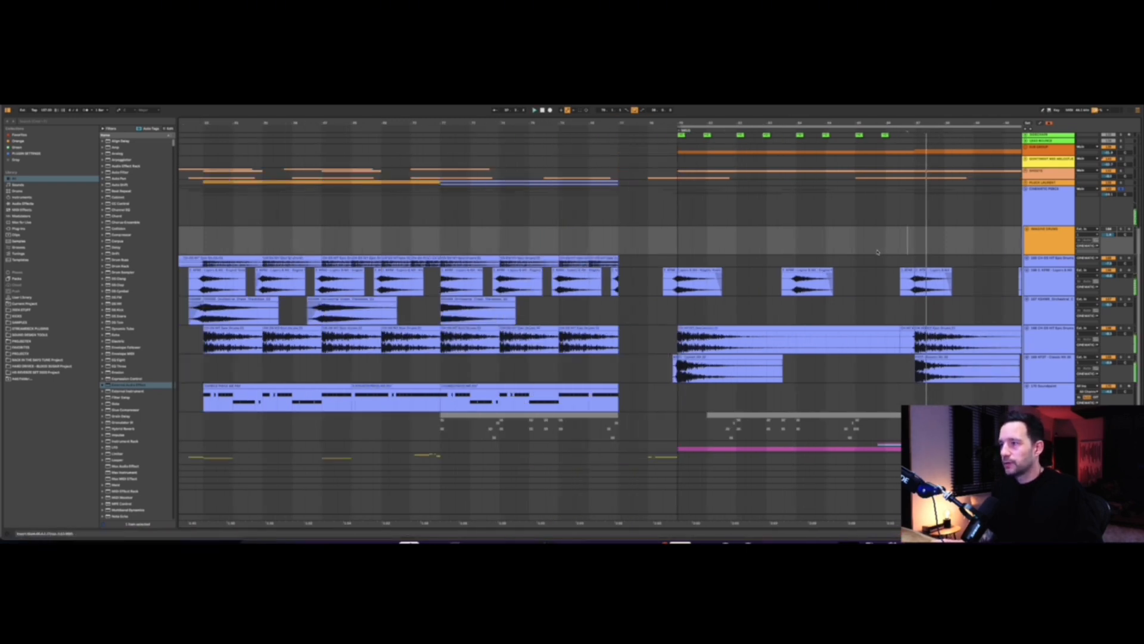
pyautogui.press('space')
# Select the MIDI clip on the blue group's lowest track in the drop and play it from near its beginning
pyautogui.click(595, 427)
pyautogui.scroll(-5, 595, 426)
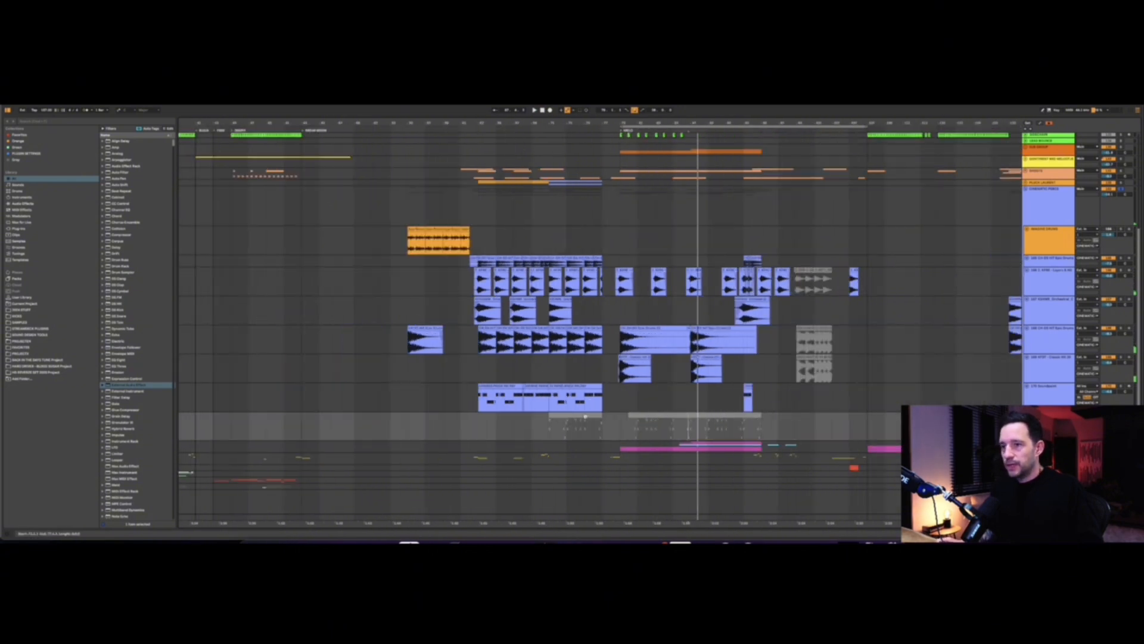
pyautogui.scroll(7, 608, 425)
pyautogui.click(755, 416)
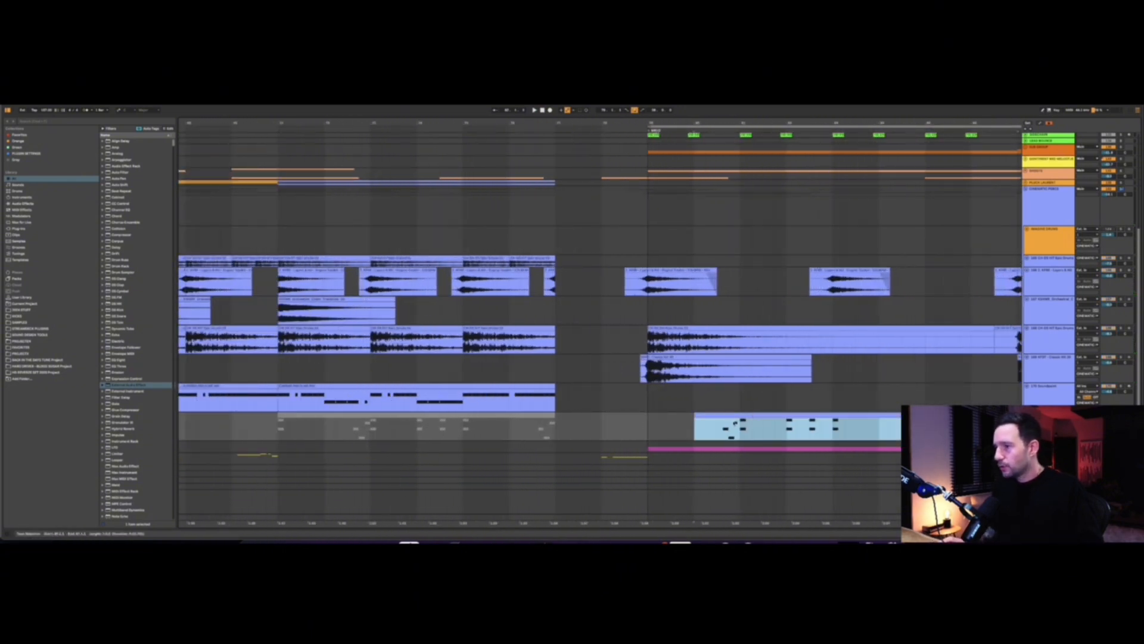
pyautogui.click(723, 429)
pyautogui.press('space')
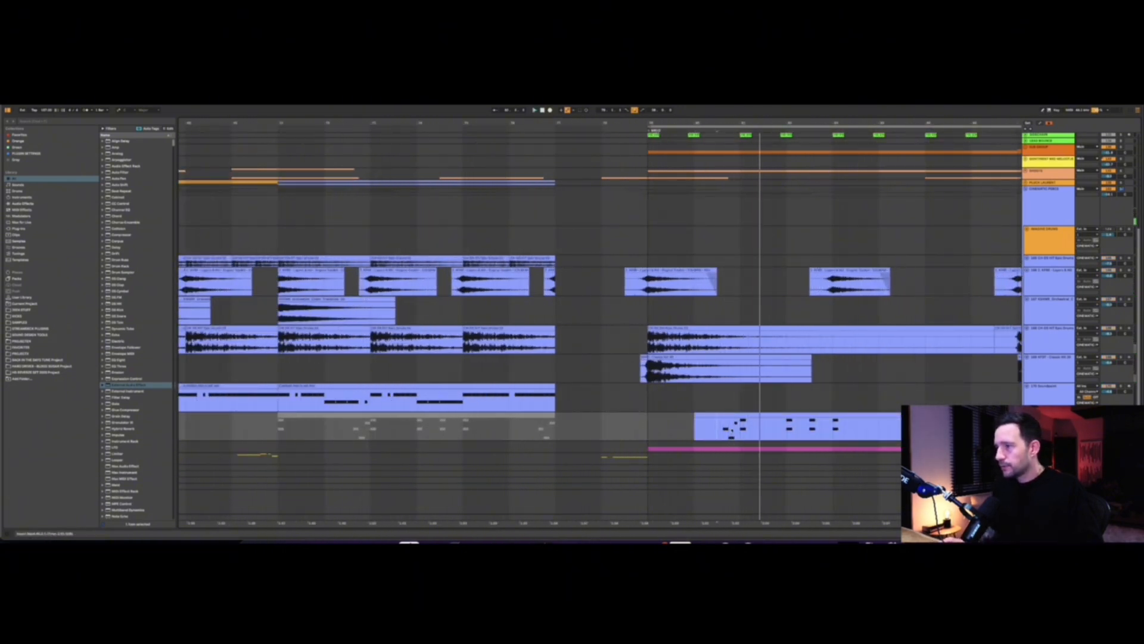
# Replay the blue group's lowest MIDI clip and inspect its Soundpaint instrument, closing the plug-in window and stopping playback when done
pyautogui.press('space')
pyautogui.press('space')
pyautogui.press('space')
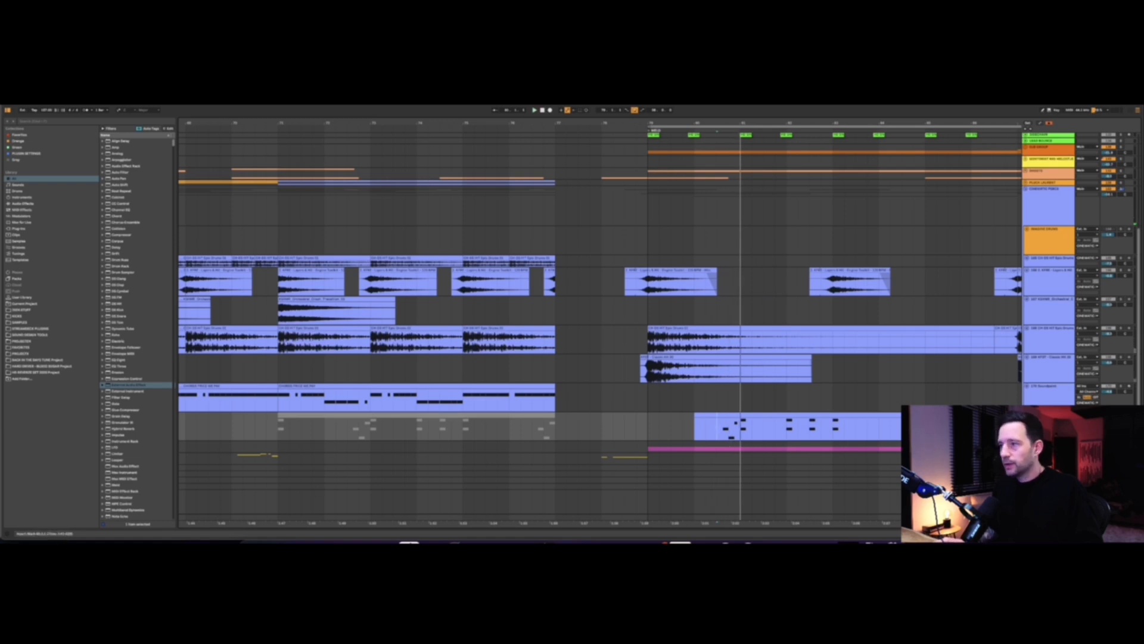
pyautogui.hotkey('shift', 'Tab')
pyautogui.click(25, 473)
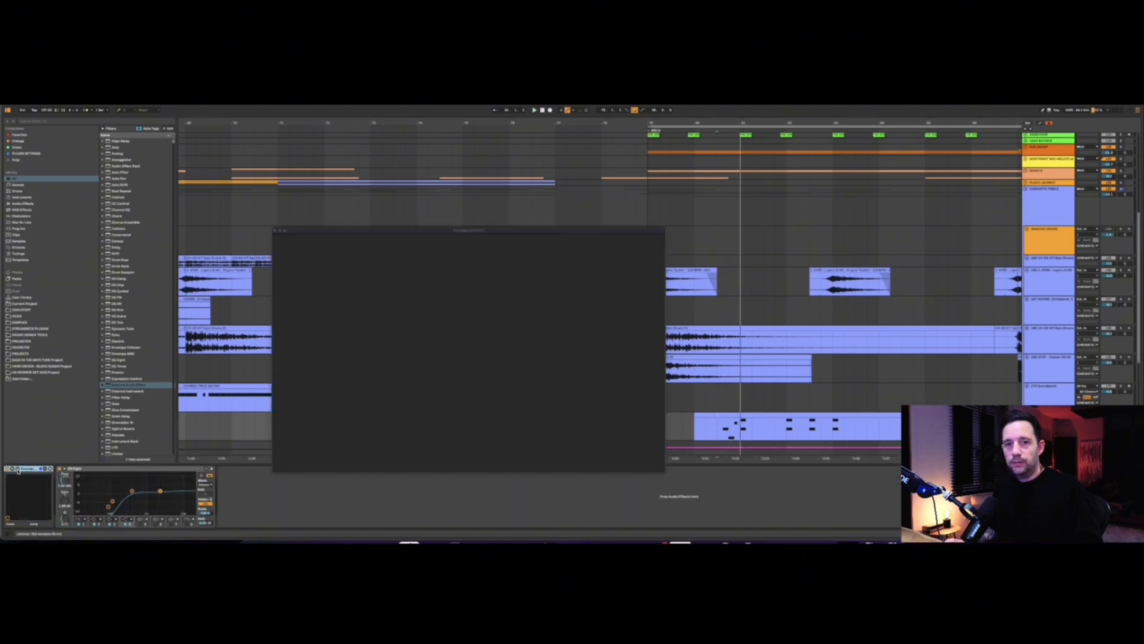
pyautogui.press('space')
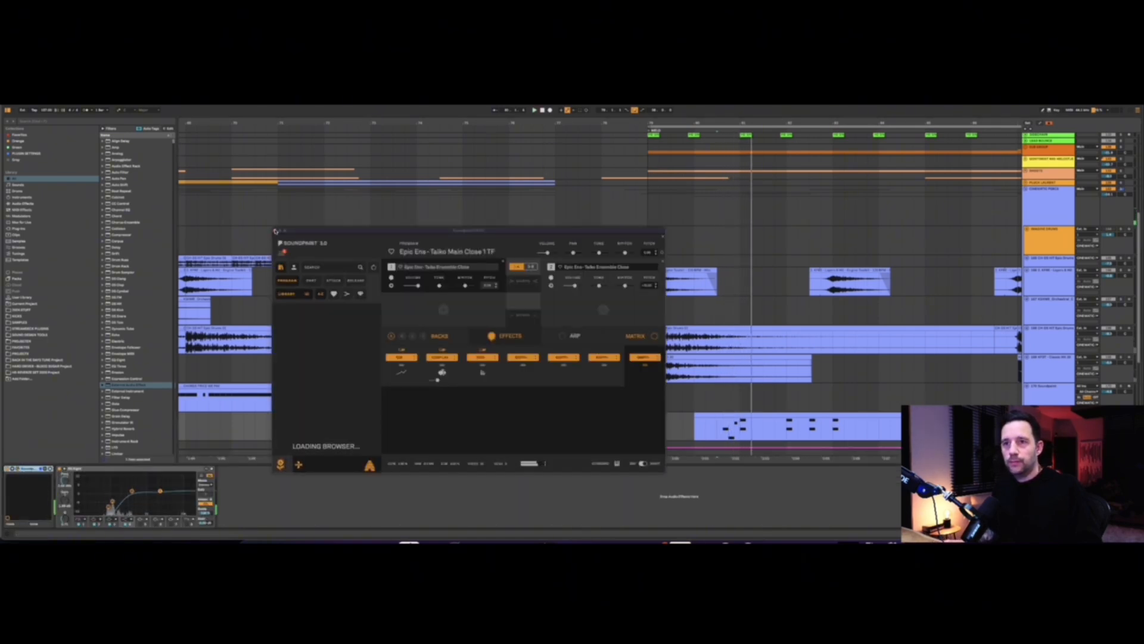
pyautogui.click(275, 231)
pyautogui.press('space')
# Clear the blue cinematic group's solo and unfold the red percussion group
pyautogui.press('-')
pyautogui.click(759, 400)
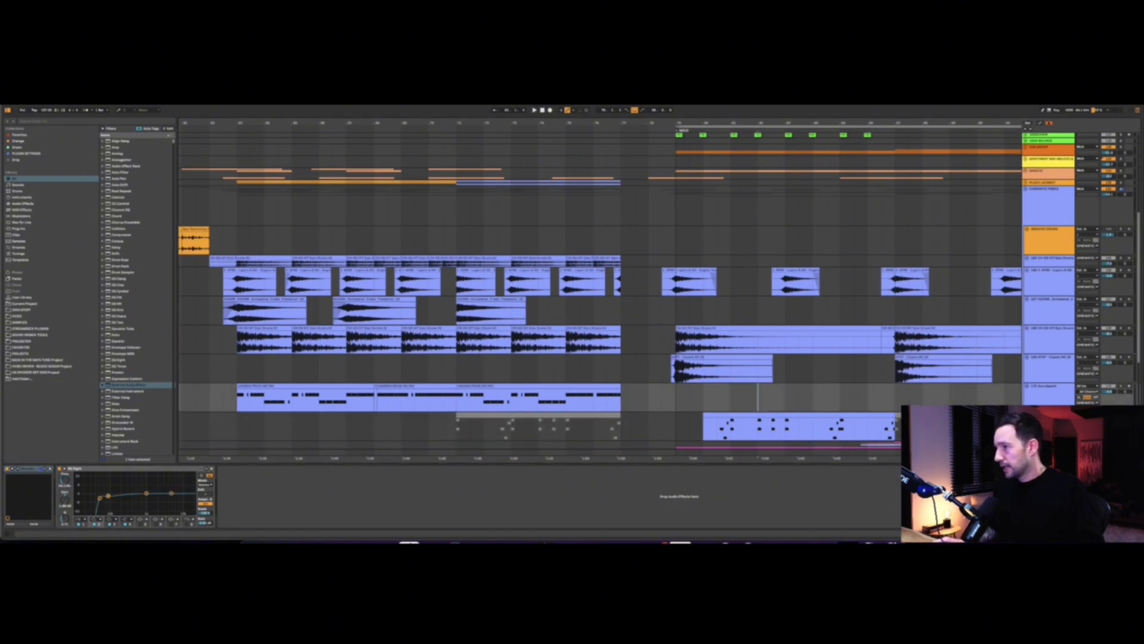
pyautogui.press('Down')
pyautogui.click(1121, 189)
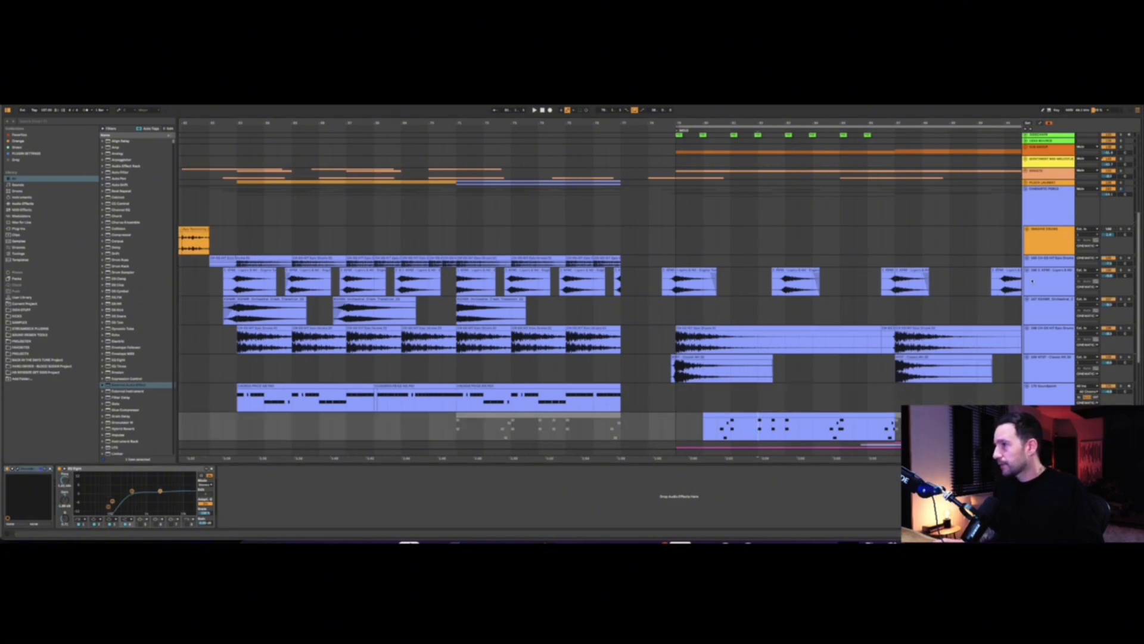
pyautogui.scroll(6, 842, 288)
pyautogui.click(1030, 143)
pyautogui.press('s')
pyautogui.click(1025, 136)
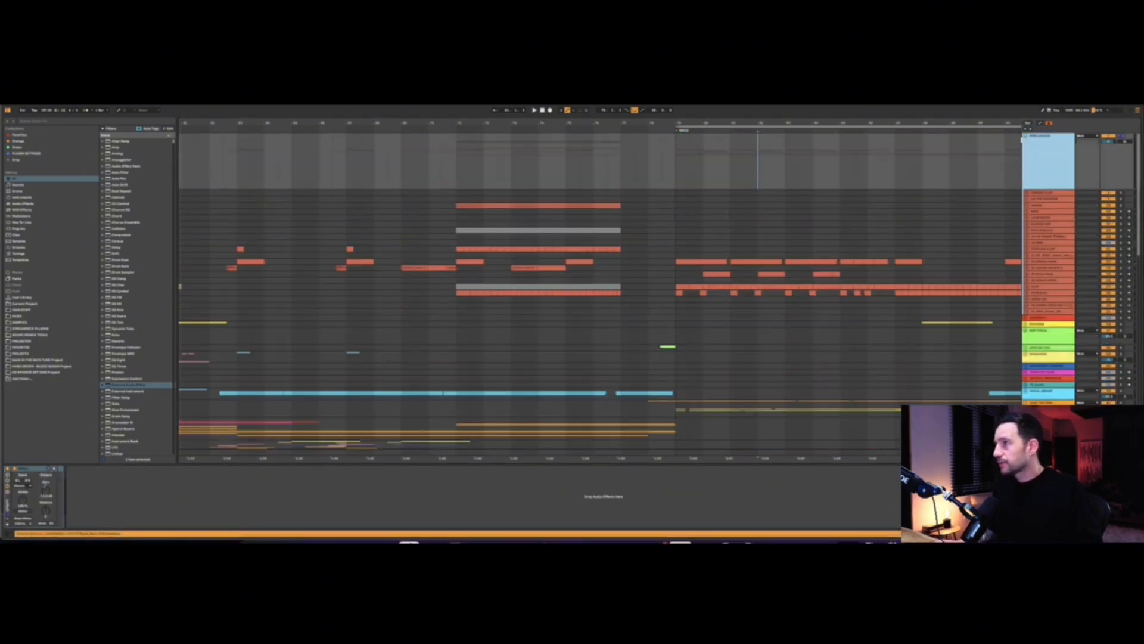
# Expand all the percussion group's tracks and audition the short fill clips early in the drop
pyautogui.keyDown('alt'); pyautogui.click(1029, 274); pyautogui.keyUp('alt')
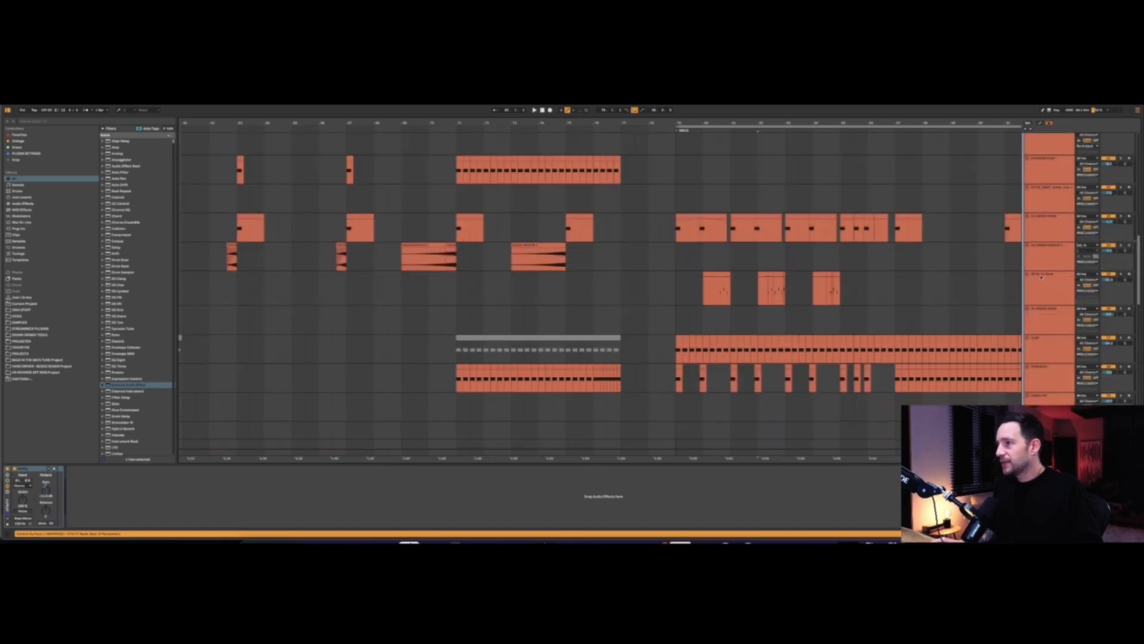
pyautogui.click(1040, 276)
pyautogui.scroll(6, 710, 290)
pyautogui.click(757, 291)
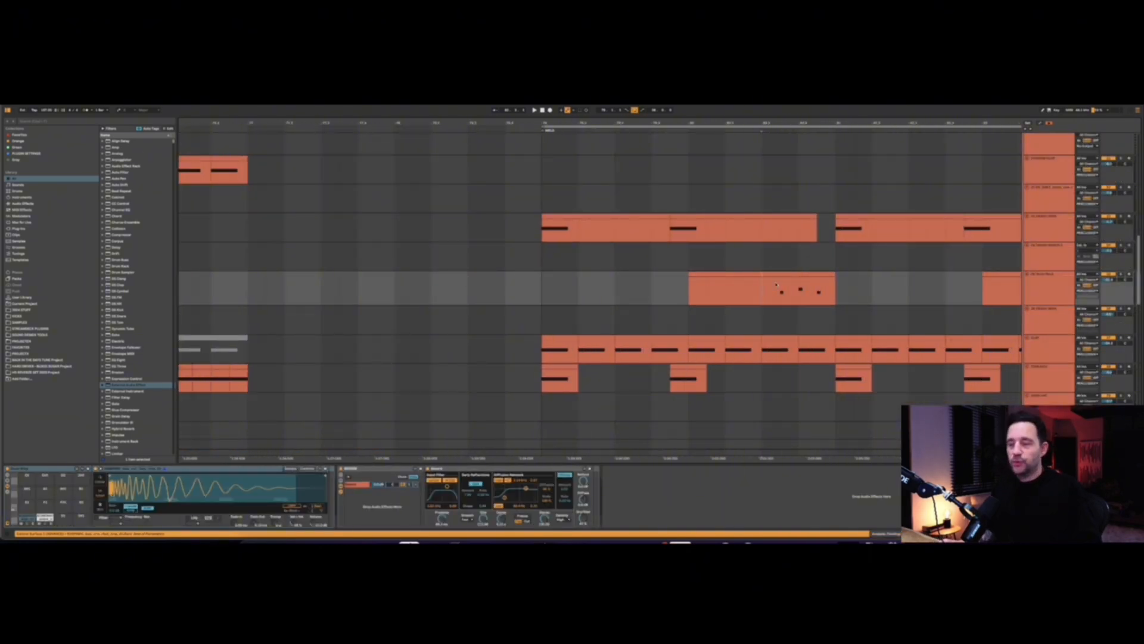
pyautogui.press('space')
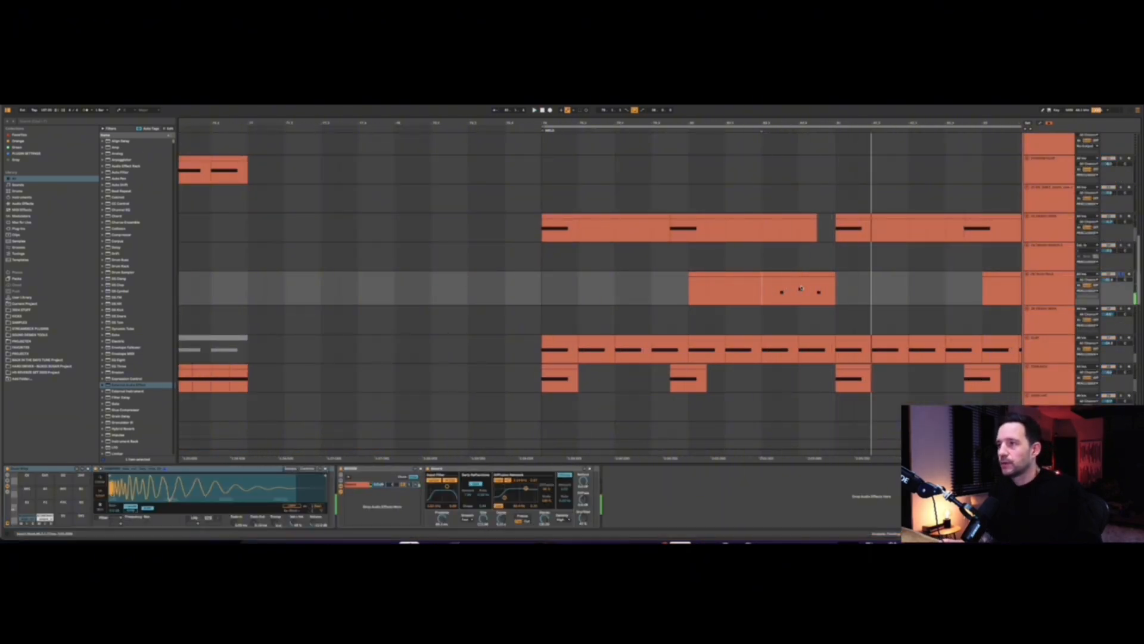
pyautogui.scroll(-6, 847, 292)
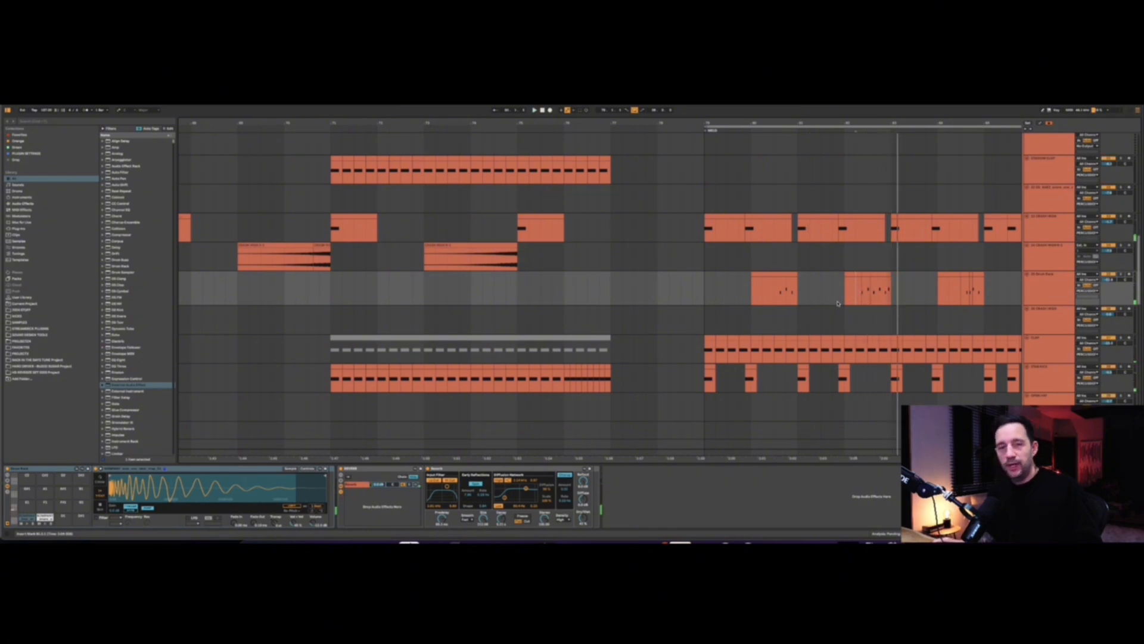
pyautogui.scroll(2, 816, 301)
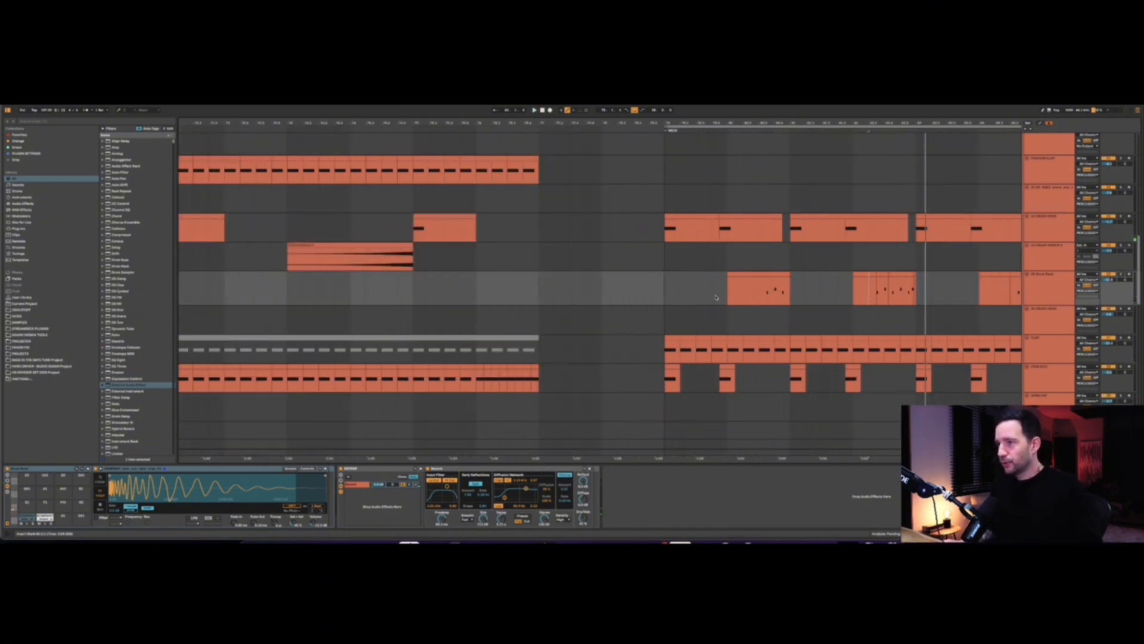
# Play the percussion track with short repeated hits from the start of the drop and inspect the chains in its instrument rack
pyautogui.scroll(-2, 716, 296)
pyautogui.click(1050, 321)
pyautogui.press('s')
pyautogui.hscroll(4, 877, 339)
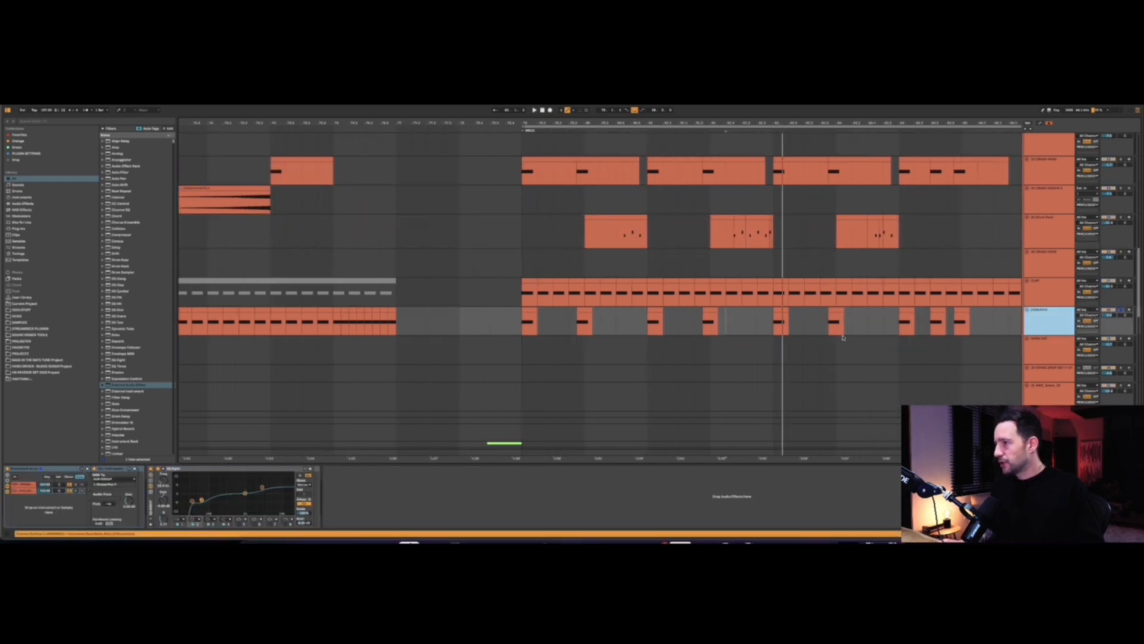
pyautogui.click(520, 316)
pyautogui.press('space')
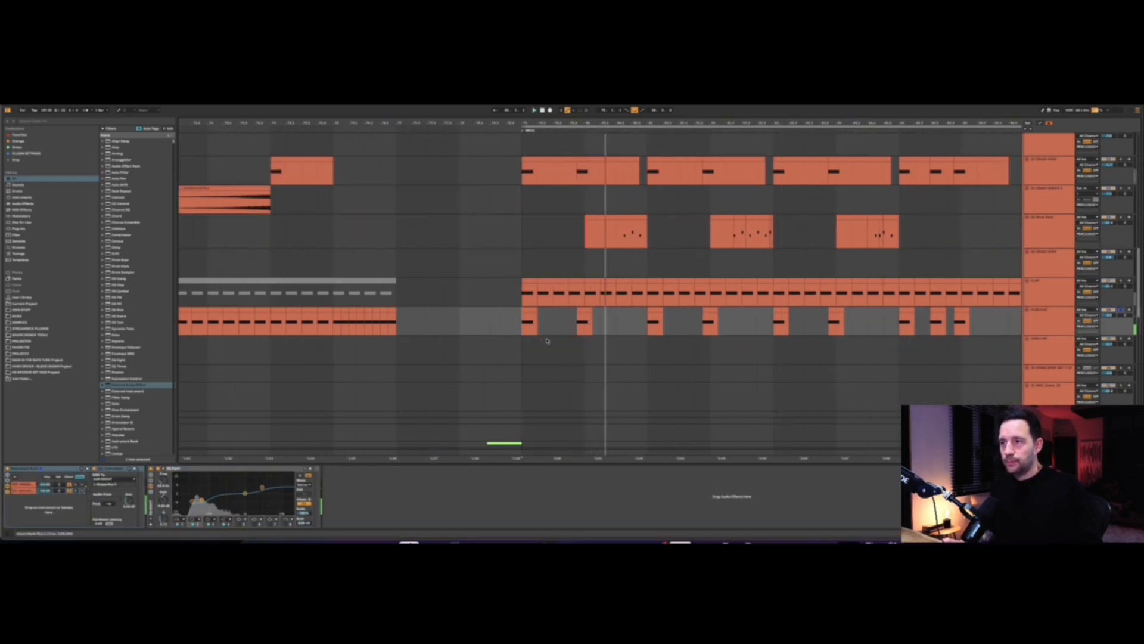
pyautogui.click(26, 488)
pyautogui.click(21, 484)
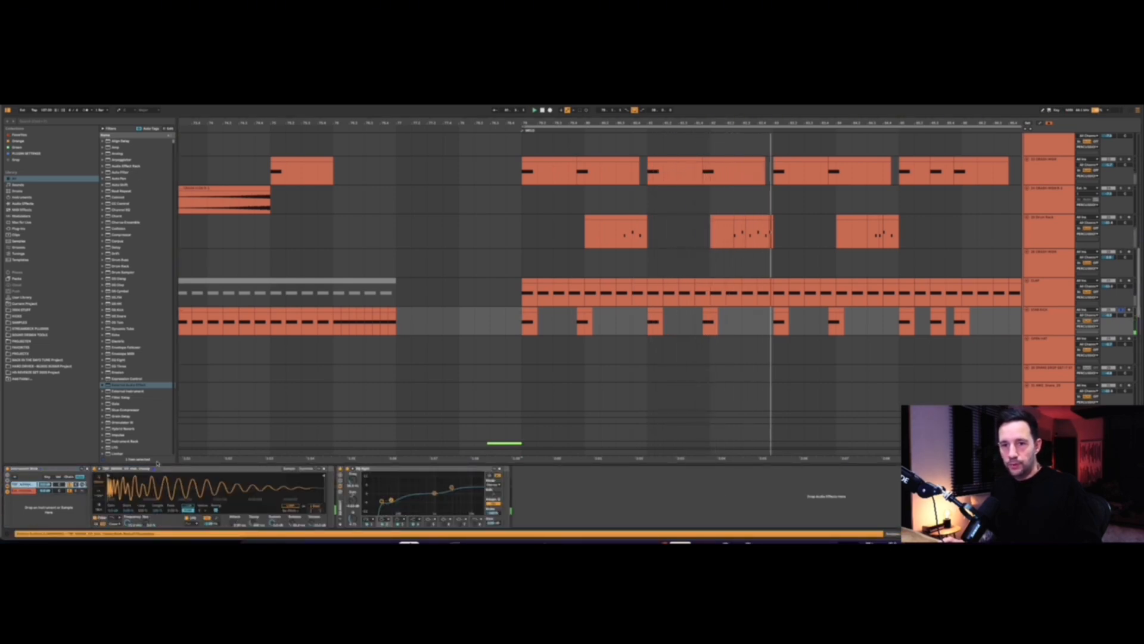
# Audition the percussion layers together across the drop and survey how their clips are arranged
pyautogui.press('s')
pyautogui.scroll(-2, 641, 335)
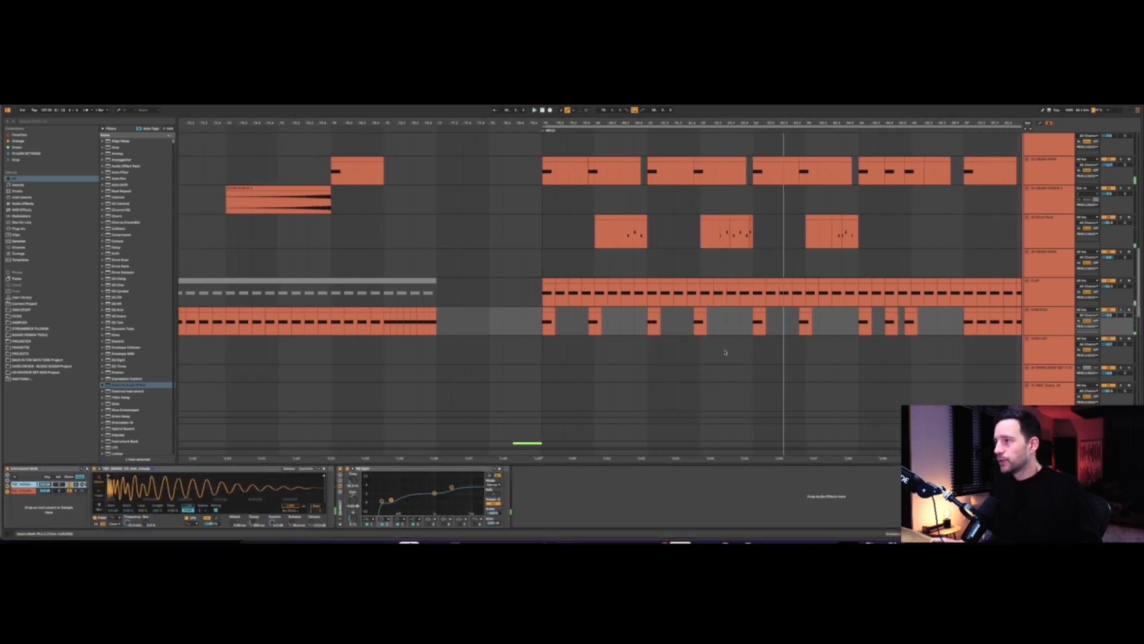
pyautogui.scroll(1, 725, 352)
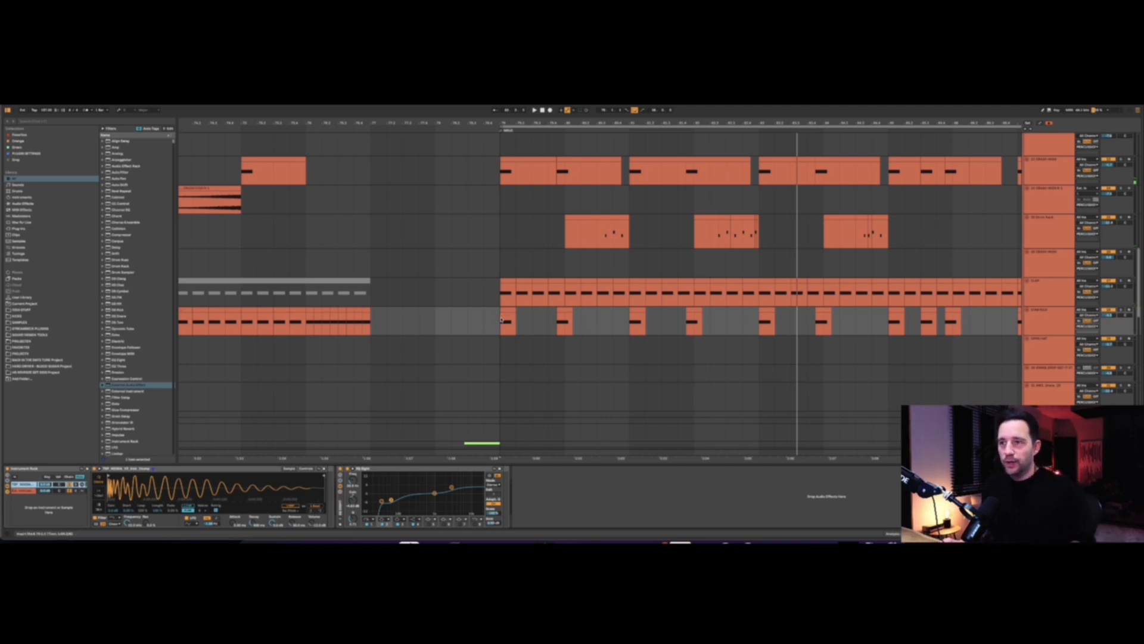
pyautogui.scroll(-1, 572, 286)
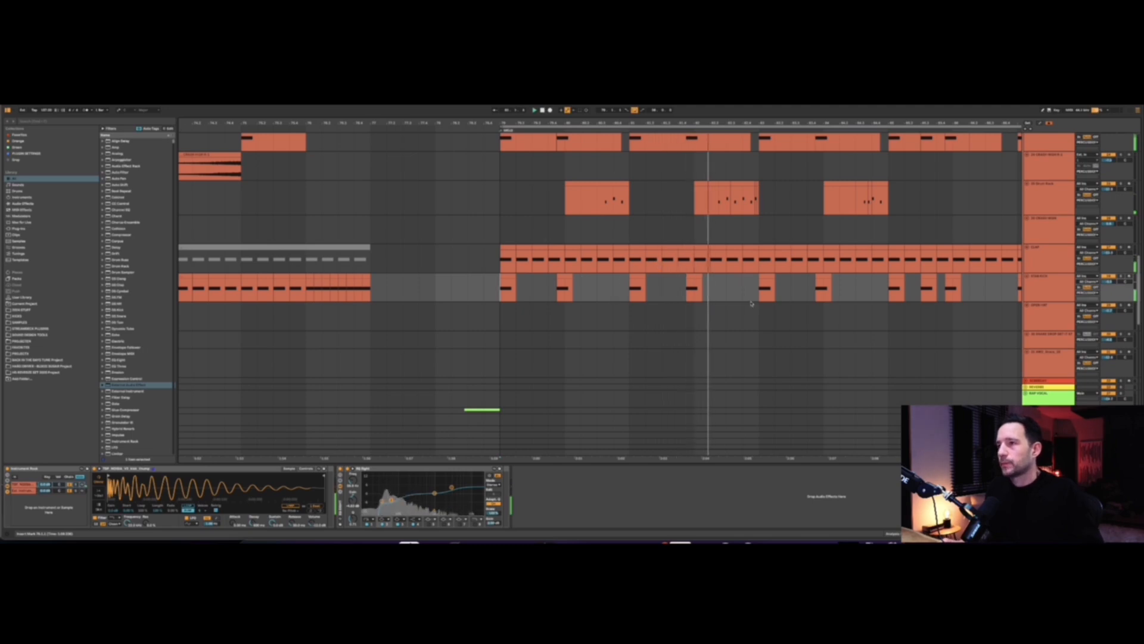
pyautogui.scroll(-5, 727, 287)
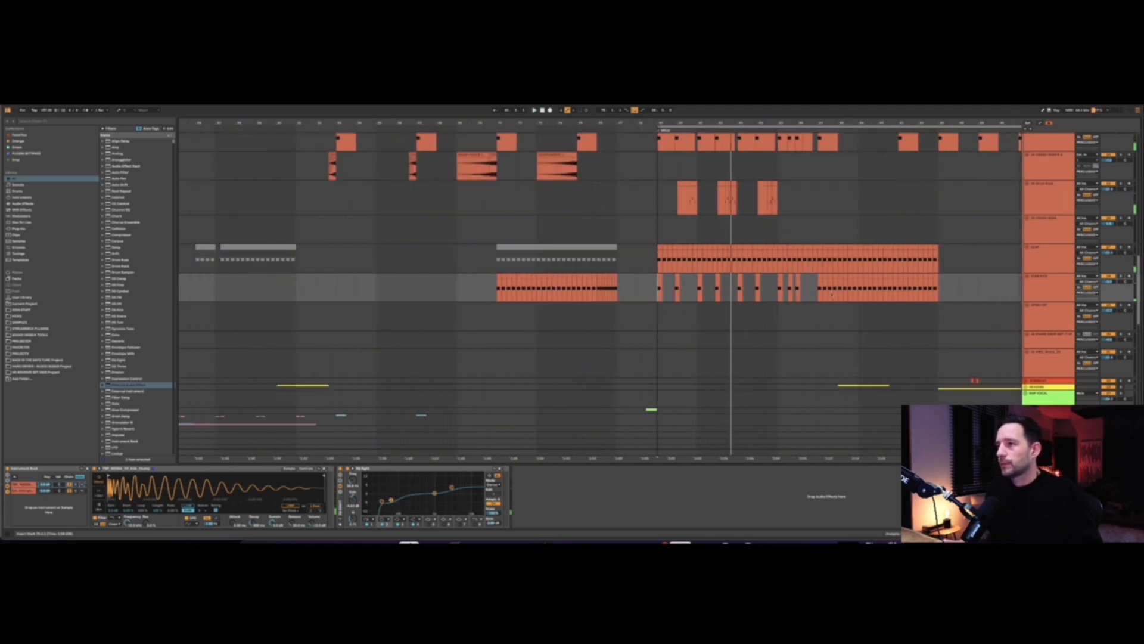
# Fold the percussion tracks to an overview, then expand only the track with single long hits and display its devices
pyautogui.click(1028, 276)
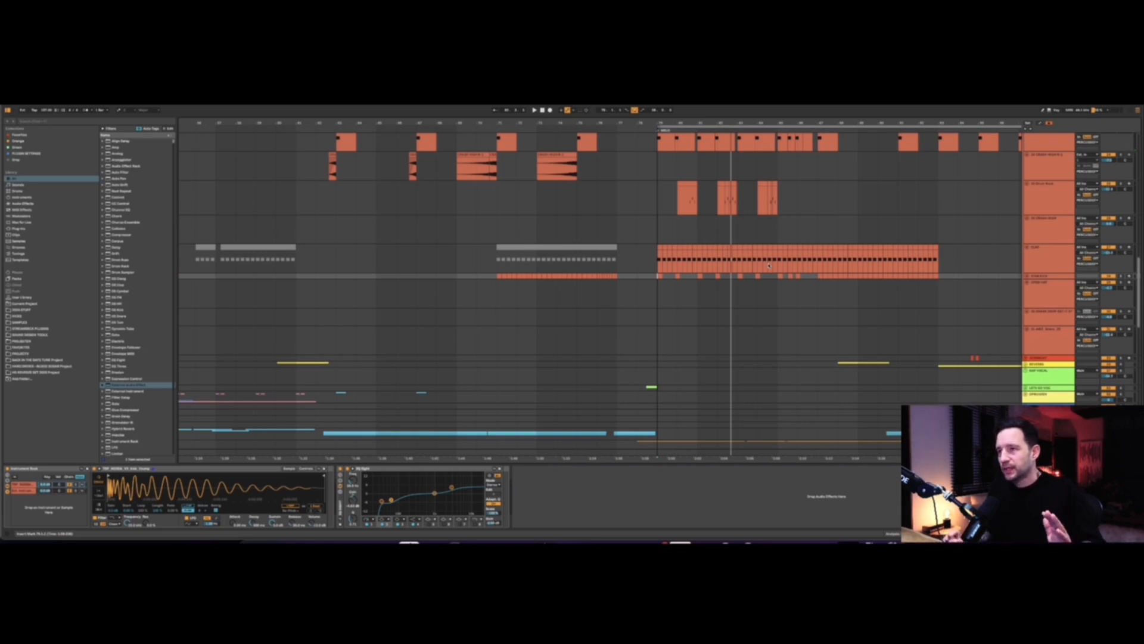
pyautogui.keyDown('alt'); pyautogui.click(1028, 255); pyautogui.keyUp('alt')
pyautogui.scroll(2, 738, 273)
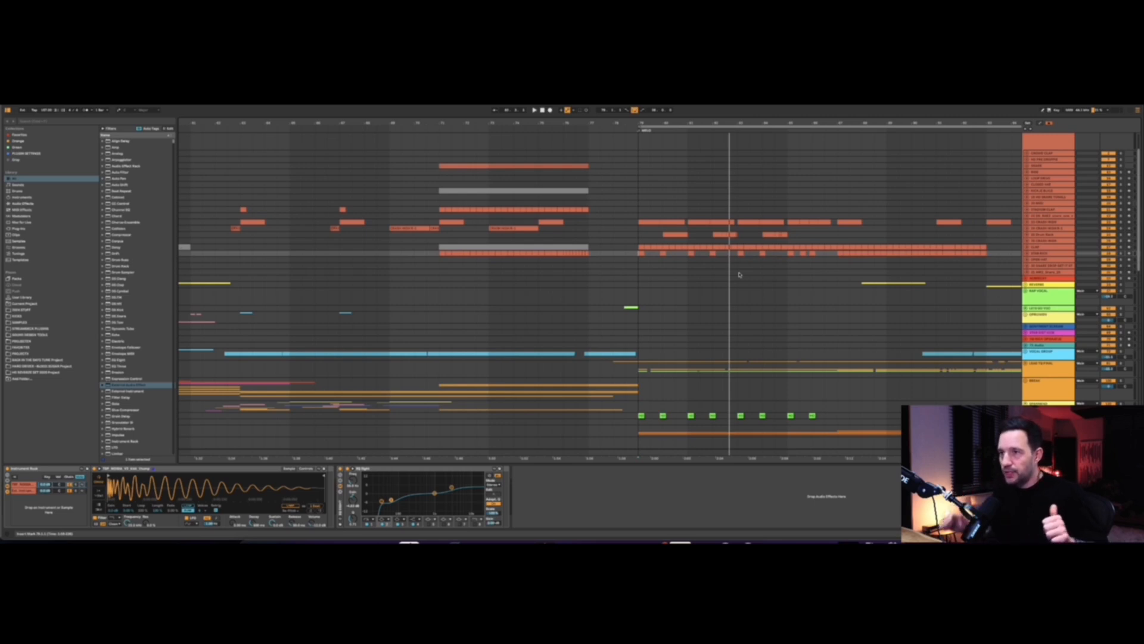
pyautogui.scroll(5, 693, 256)
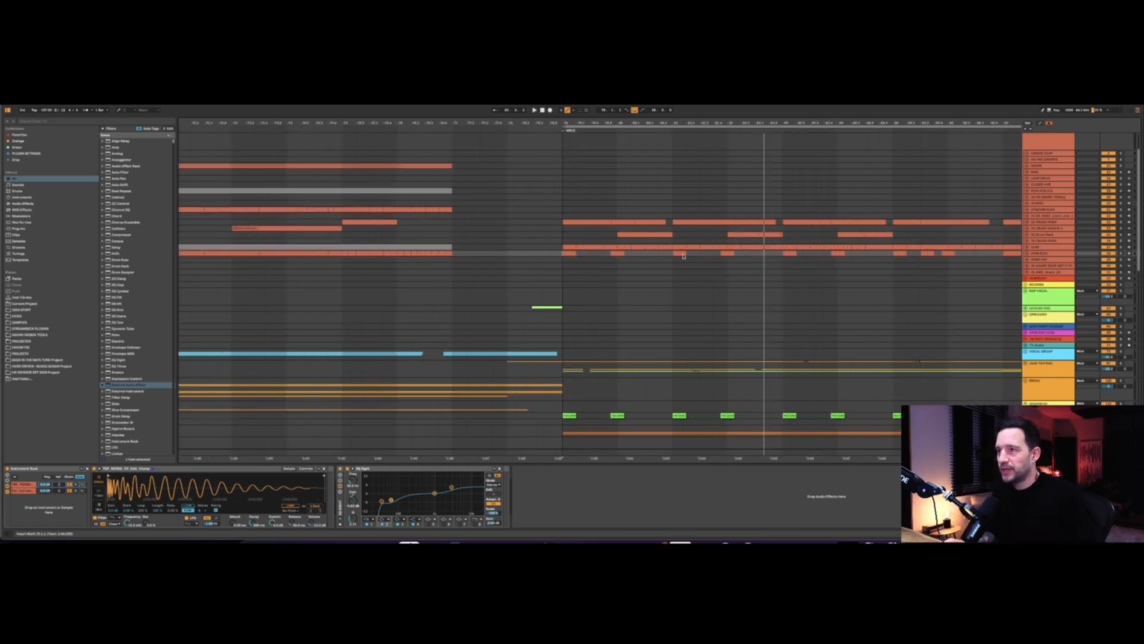
pyautogui.scroll(-5, 728, 220)
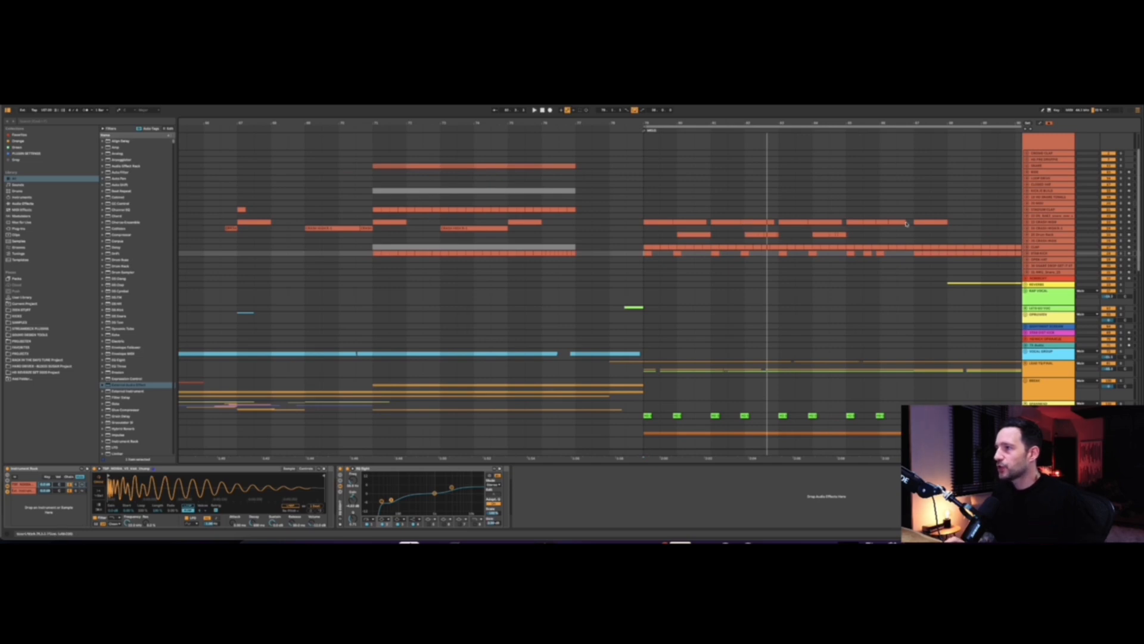
pyautogui.click(1027, 222)
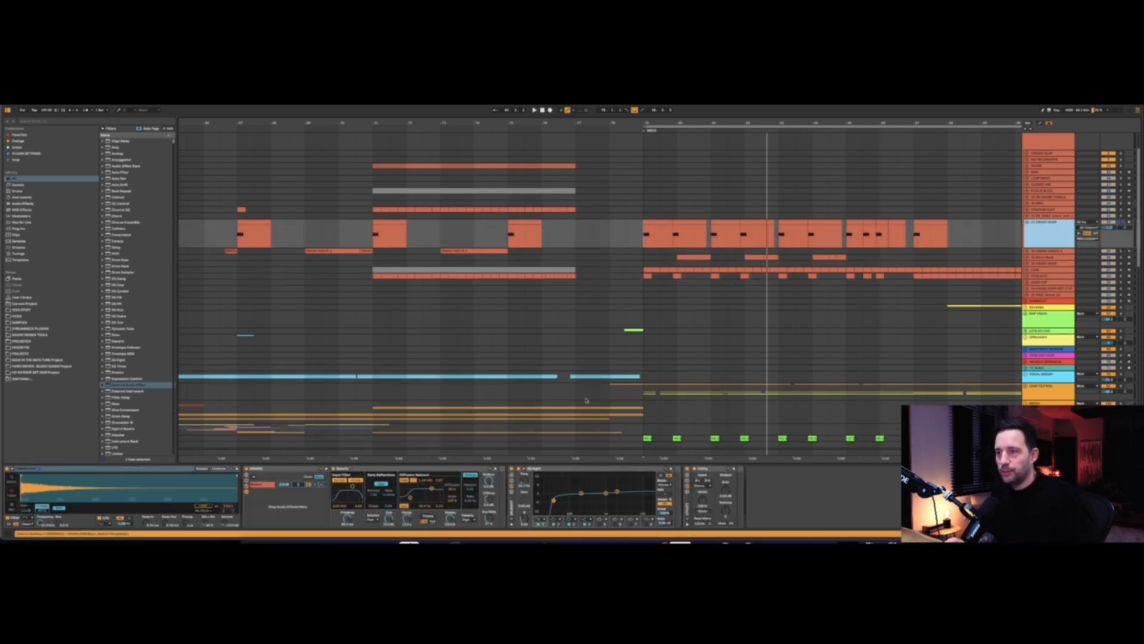
# Bring the orange sub group's MIDI clips into view and play the group from the start of the drop
pyautogui.scroll(-5, 646, 442)
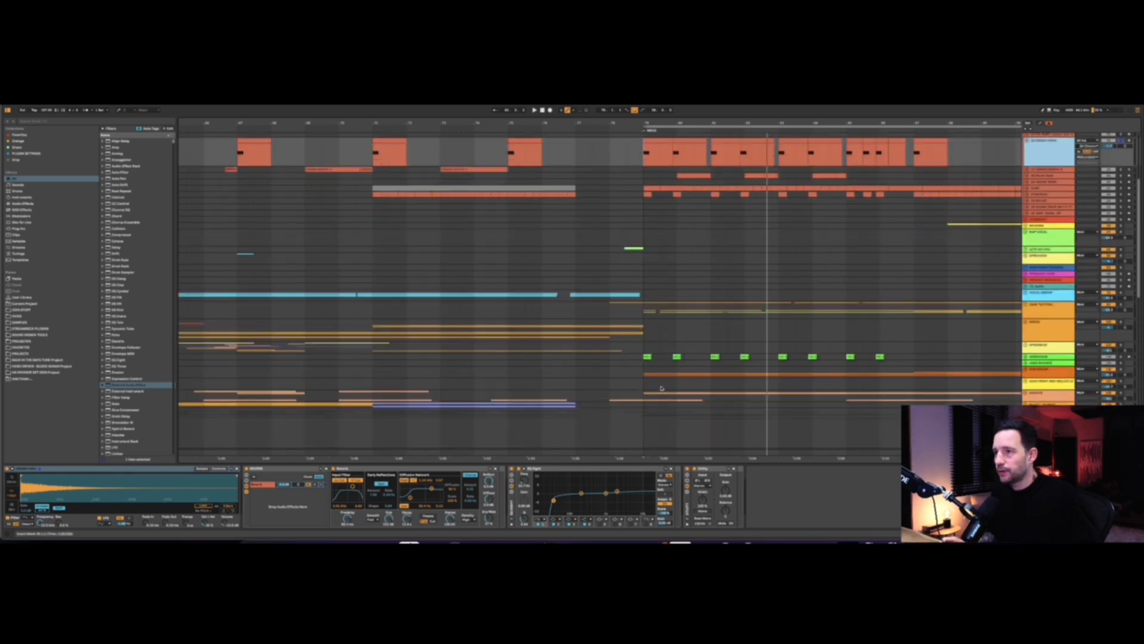
pyautogui.scroll(4, 815, 301)
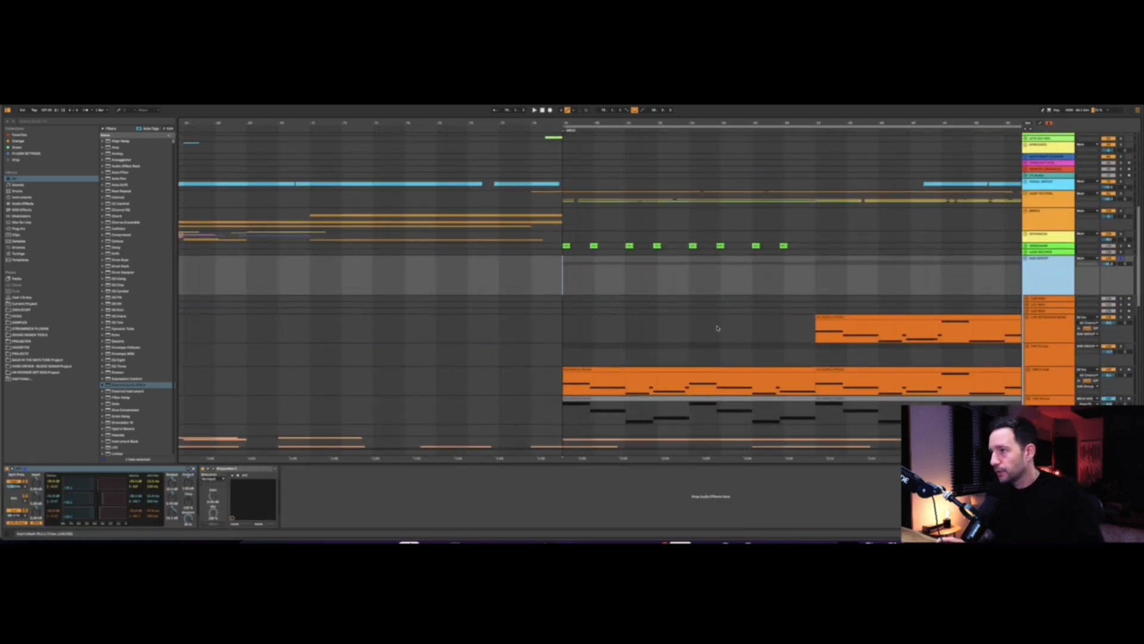
pyautogui.hscroll(3, 596, 308)
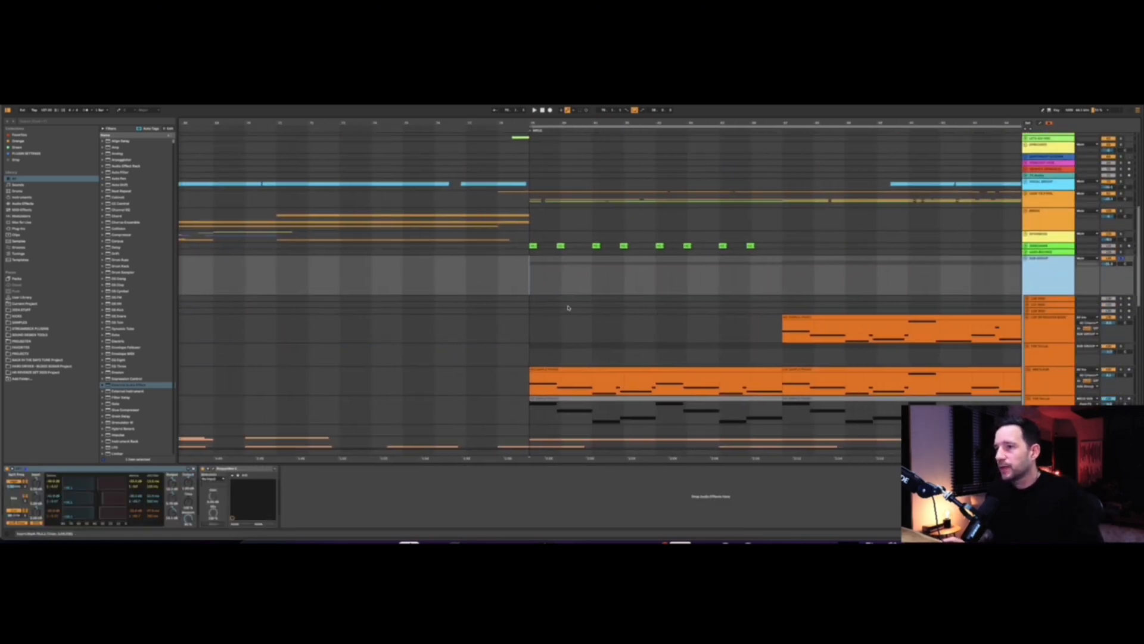
pyautogui.press('space')
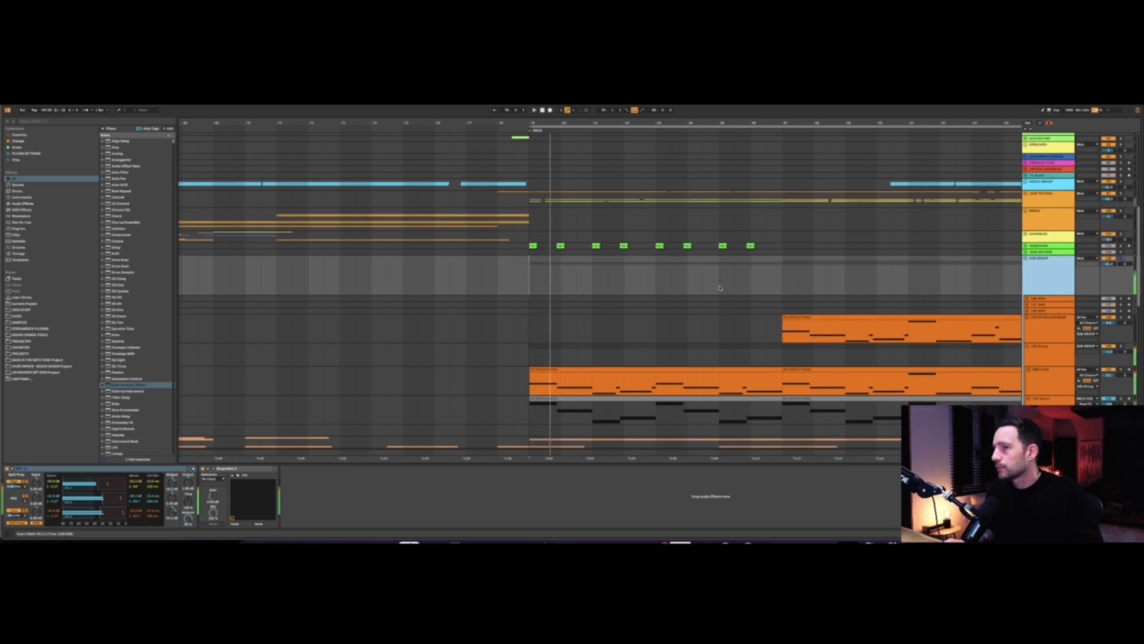
pyautogui.scroll(3, 649, 276)
pyautogui.scroll(-2, 562, 289)
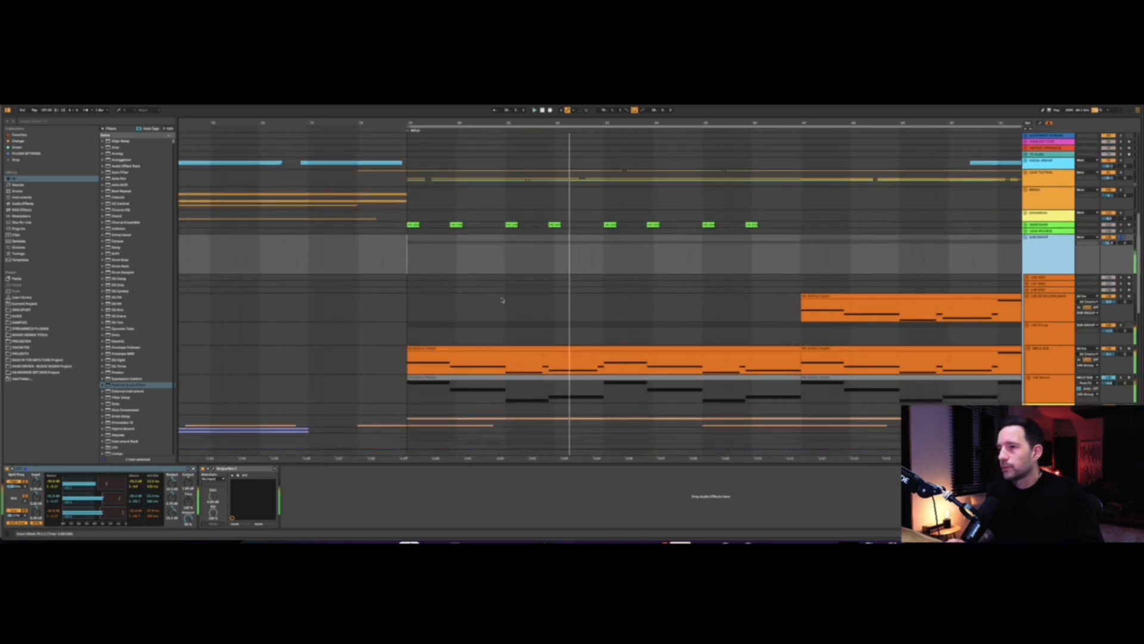
# Select the orange sub clip starting at the drop and inspect both chains of its instrument rack
pyautogui.click(493, 347)
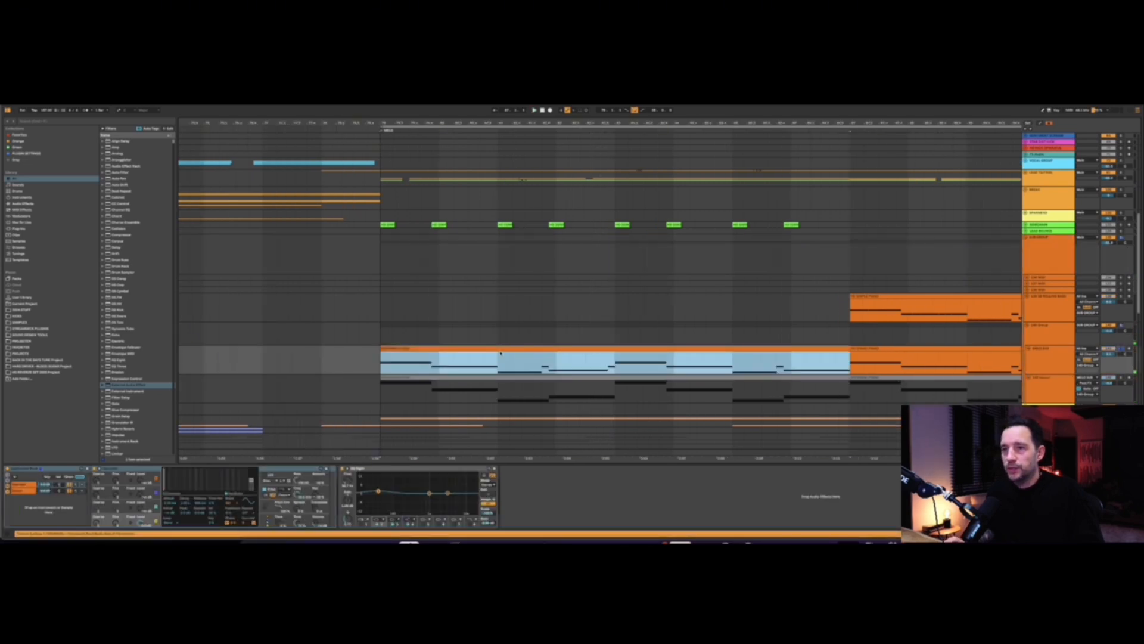
pyautogui.click(48, 484)
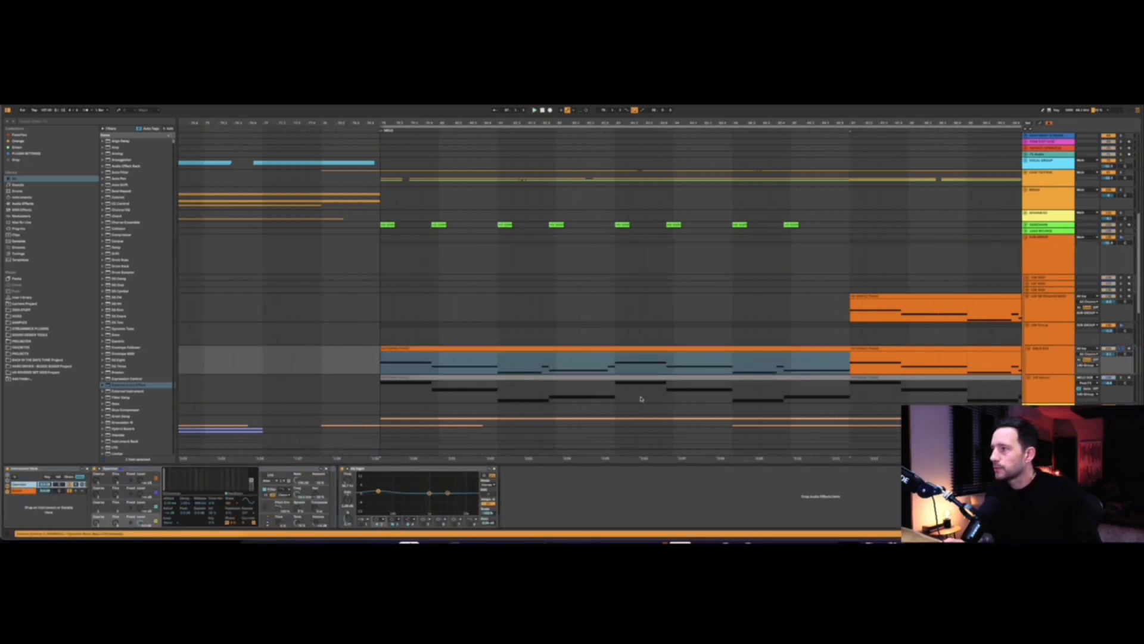
pyautogui.click(38, 492)
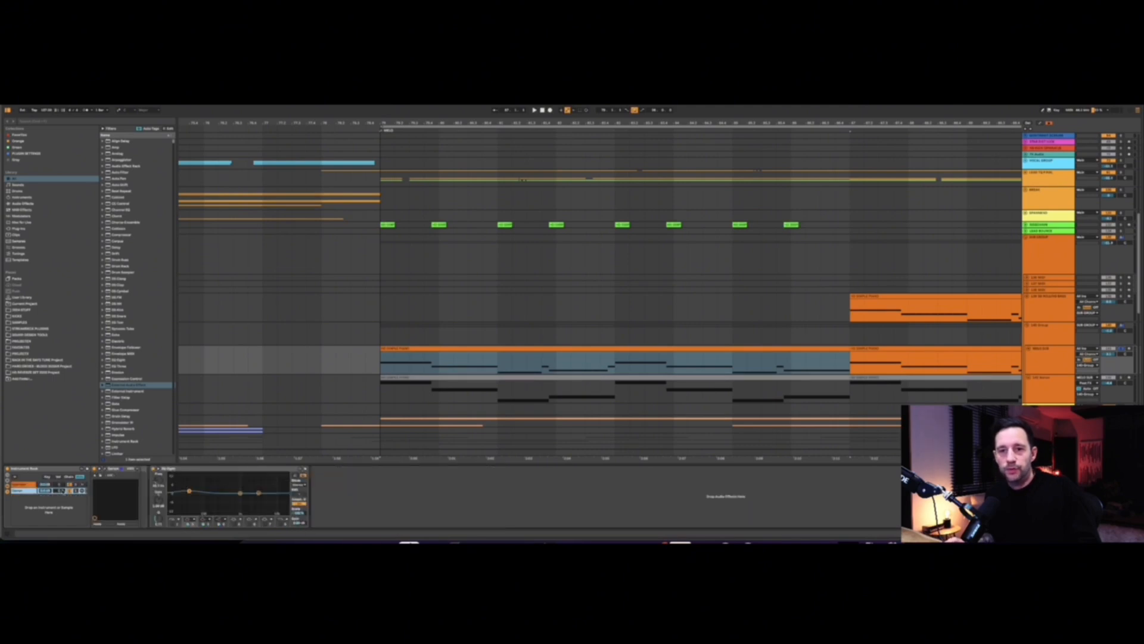
# Isolate each chain of the sub's instrument rack in turn and audition it from the start of the drop
pyautogui.click(75, 484)
pyautogui.press('space')
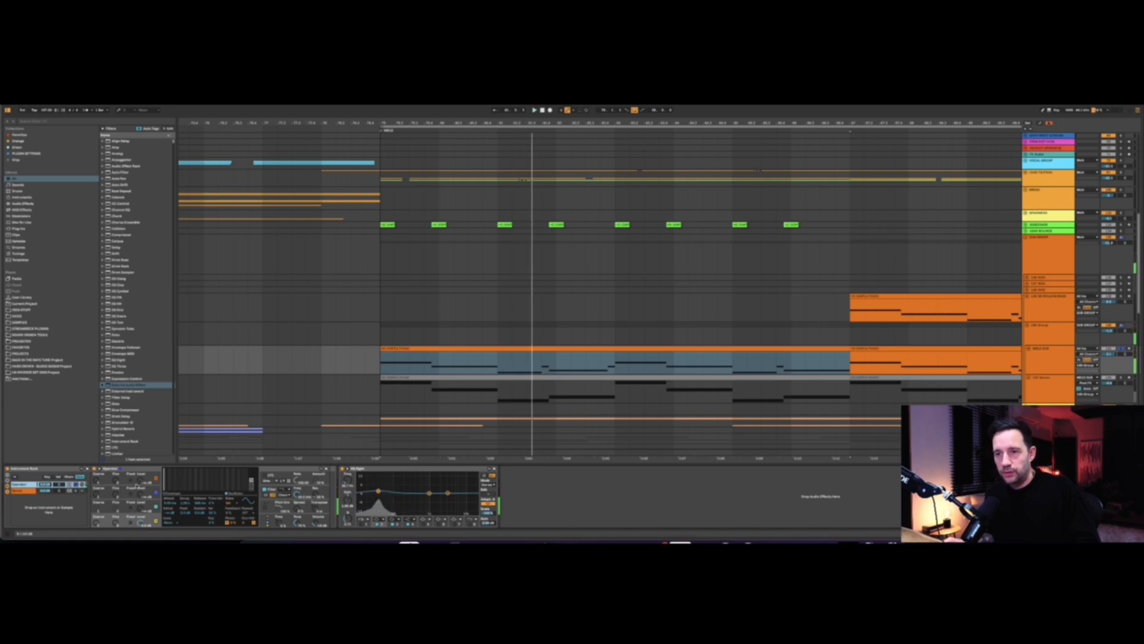
pyautogui.click(74, 490)
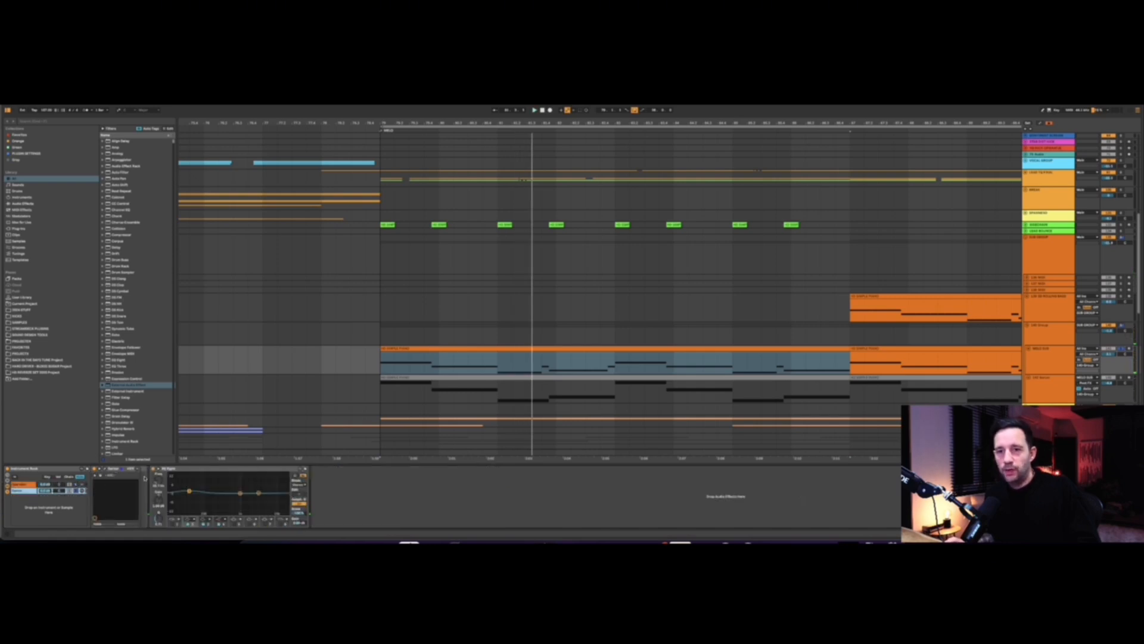
pyautogui.press('space')
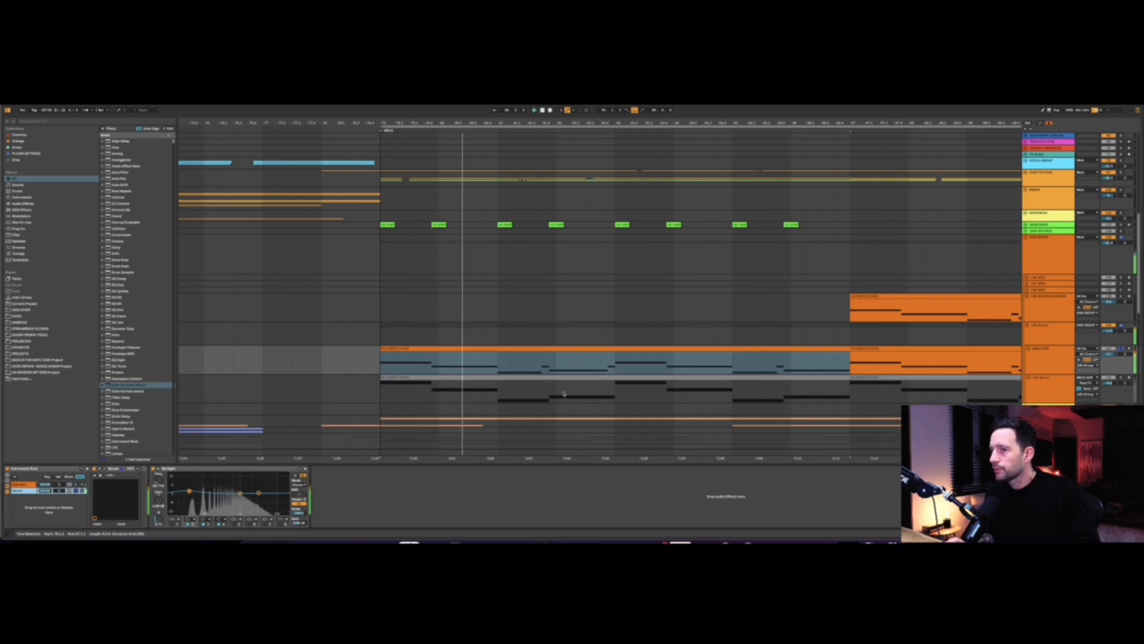
pyautogui.press('space')
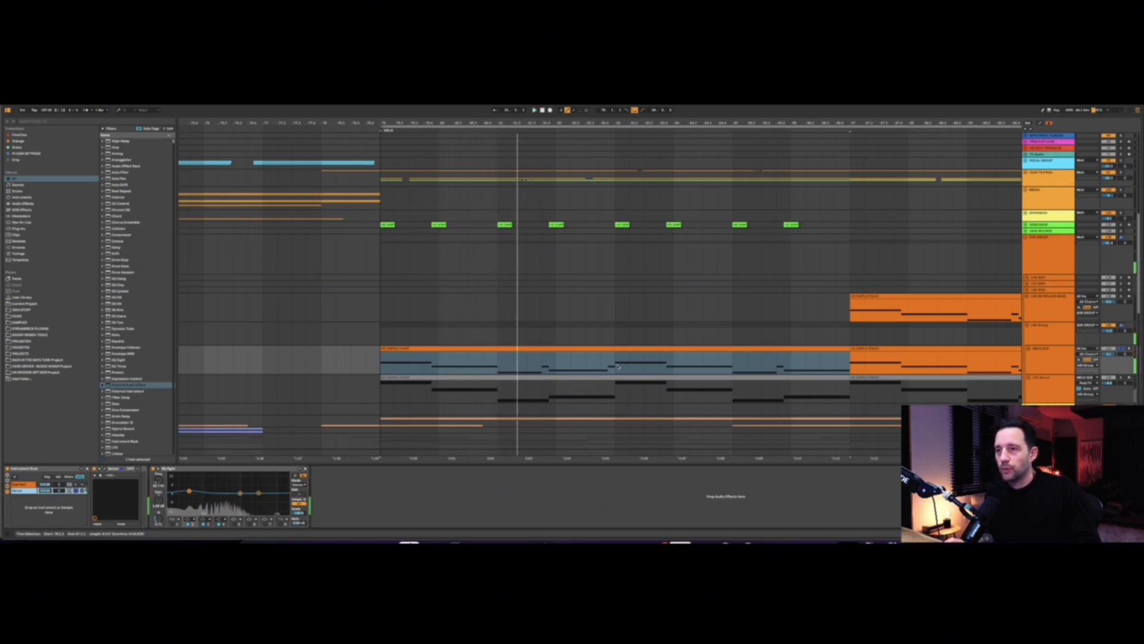
# Compare the devices of the two lower sub tracks, then play the grey clip from the drop and inspect its Serum patch
pyautogui.click(1045, 390)
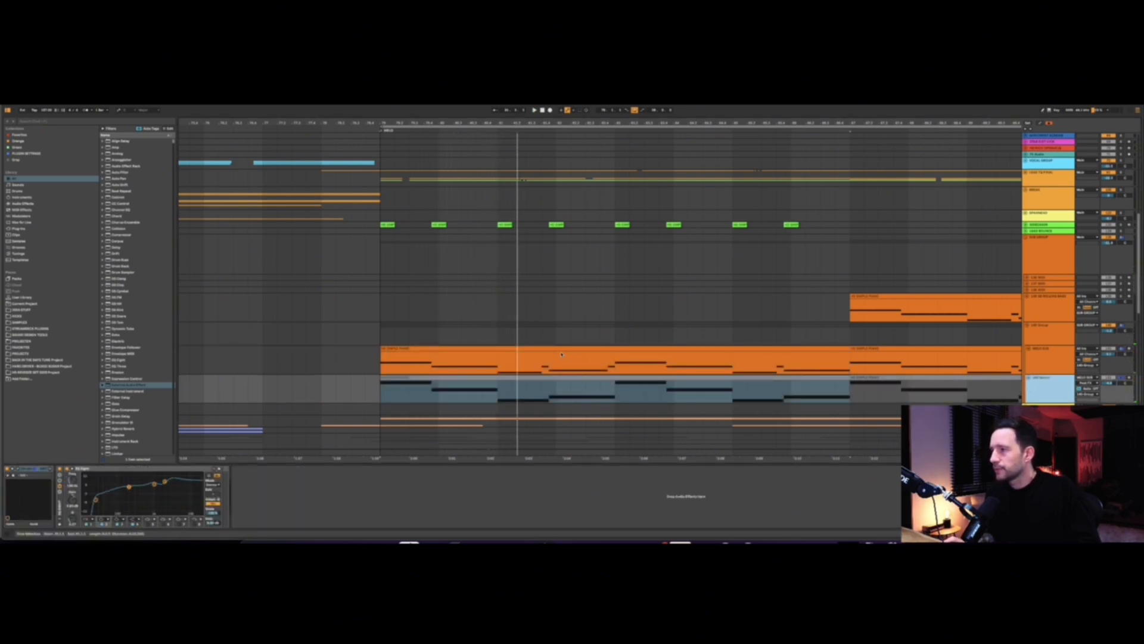
pyautogui.click(1052, 371)
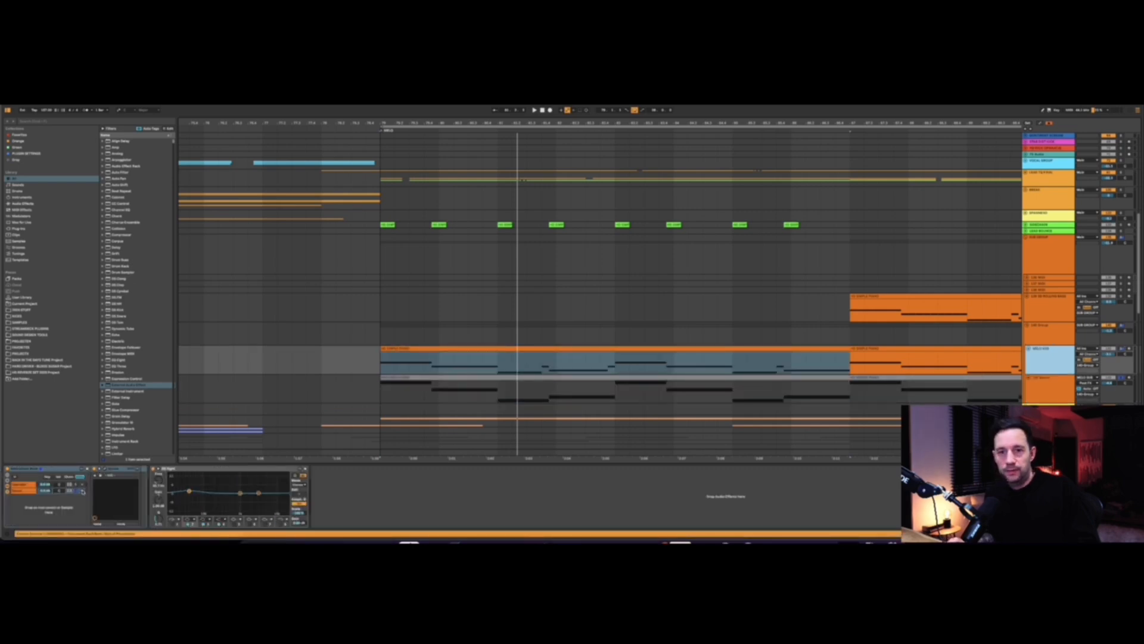
pyautogui.click(439, 379)
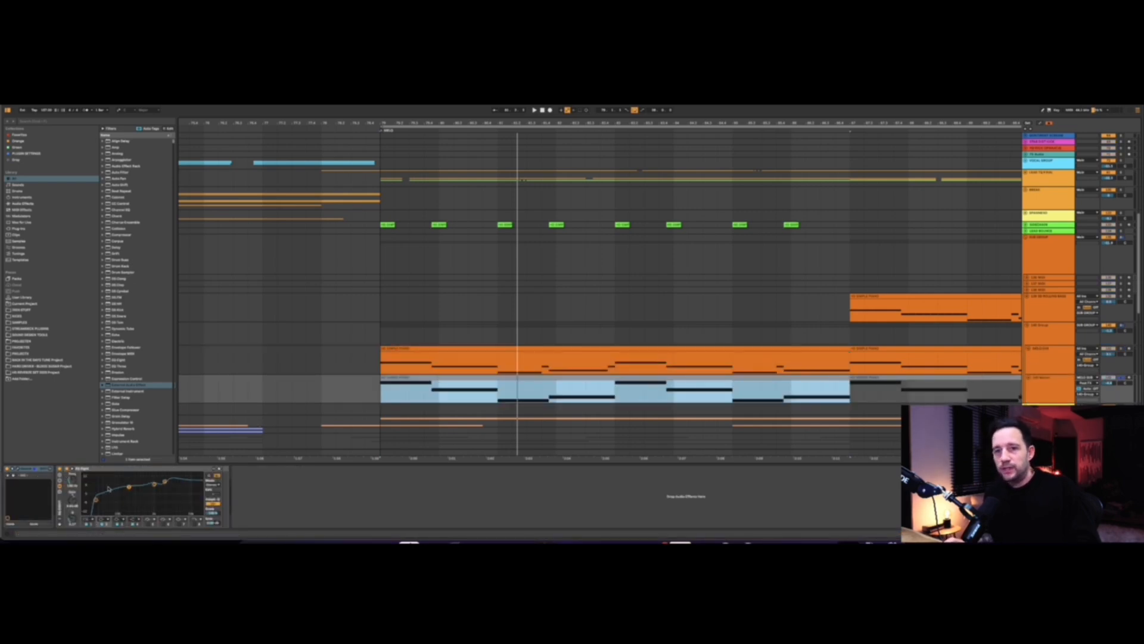
pyautogui.press('space')
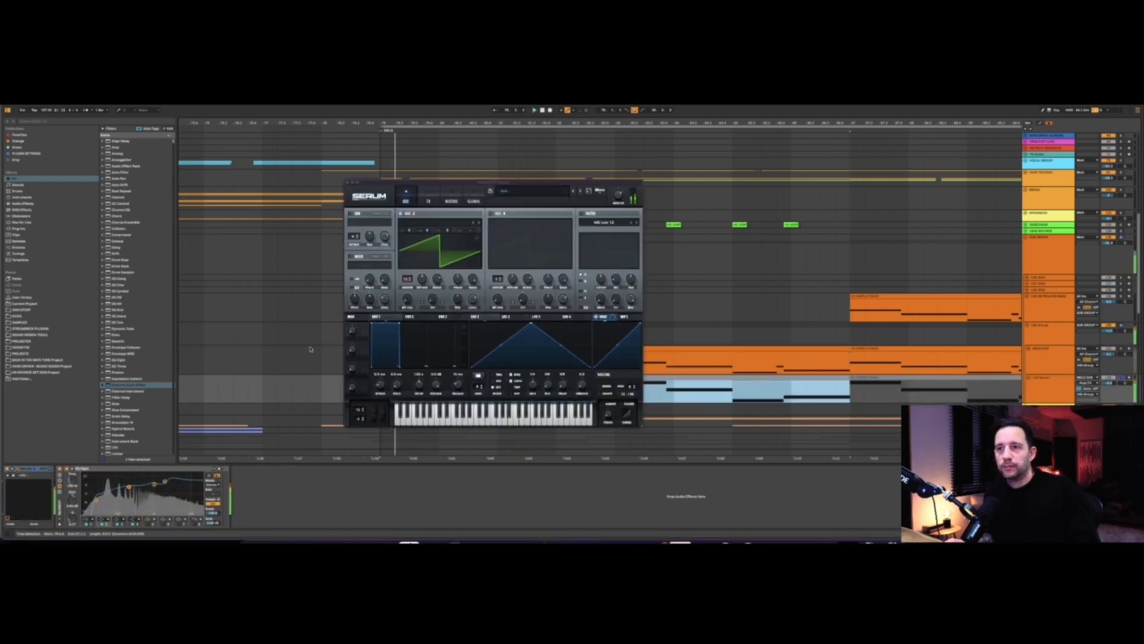
pyautogui.click(428, 198)
pyautogui.click(412, 196)
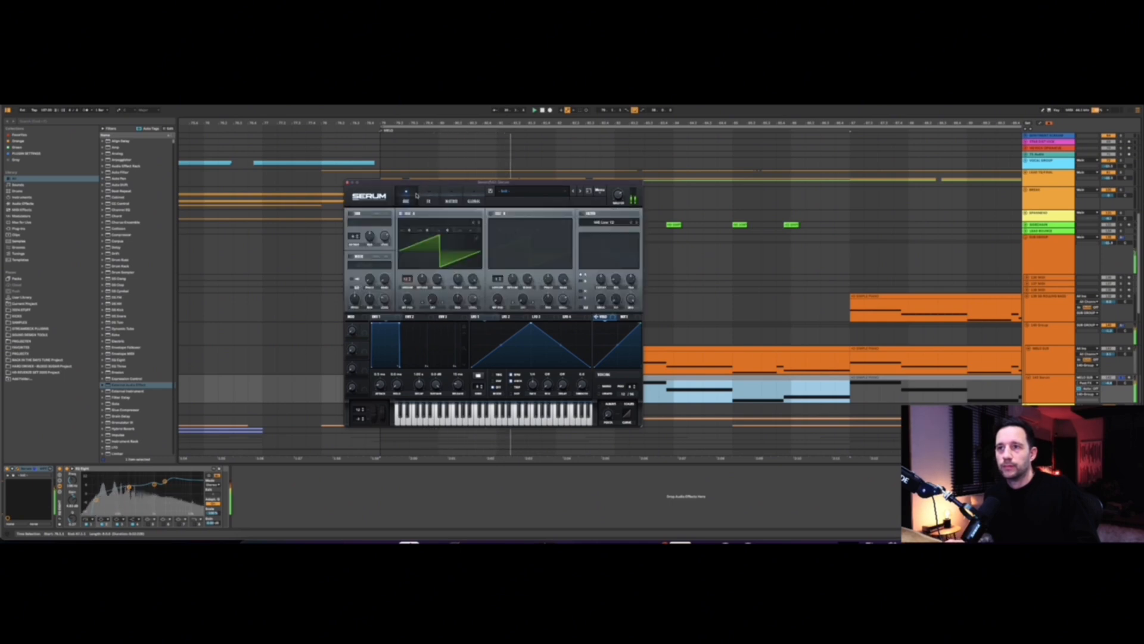
pyautogui.click(349, 183)
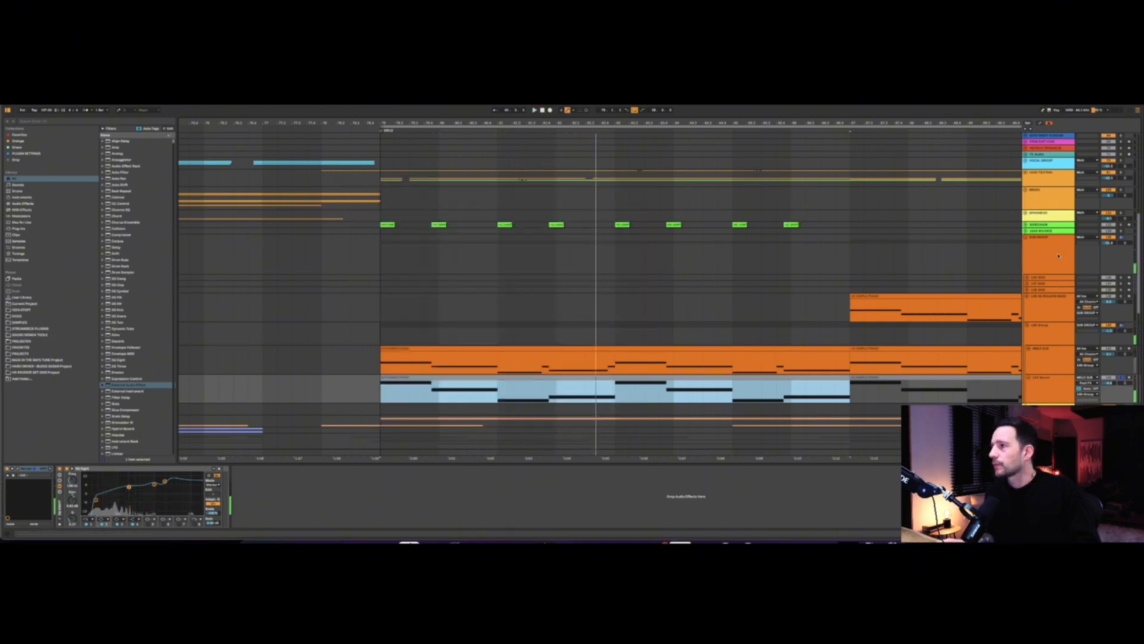
# Play the sub group together with the percussion group from the start of the drop
pyautogui.click(1048, 246)
pyautogui.scroll(8, 1086, 150)
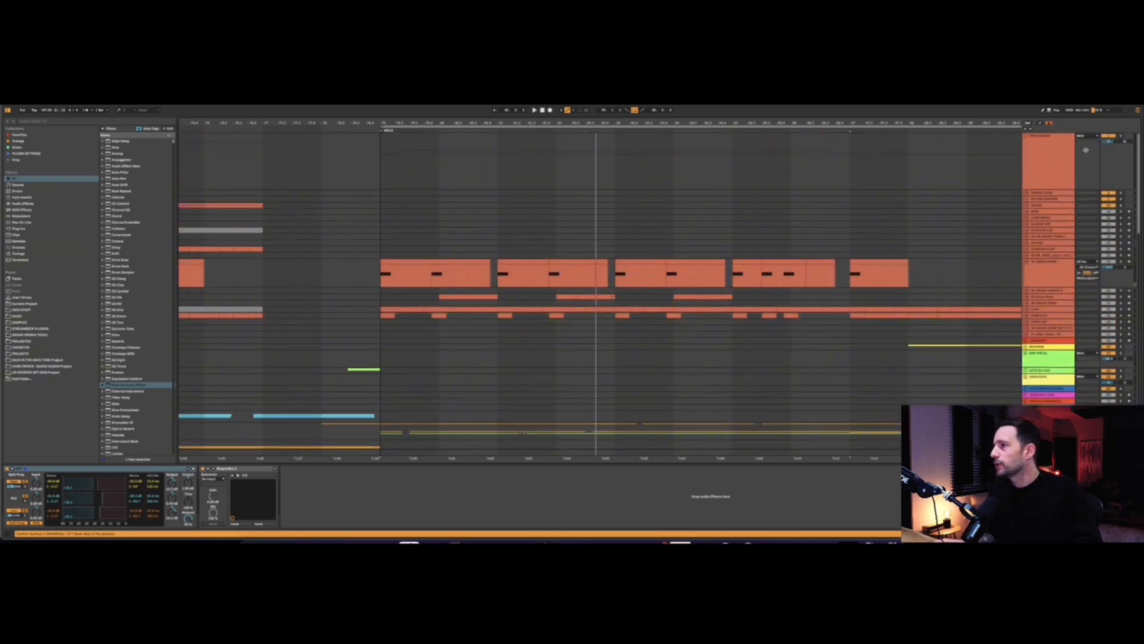
pyautogui.click(1120, 137)
pyautogui.scroll(-8, 449, 254)
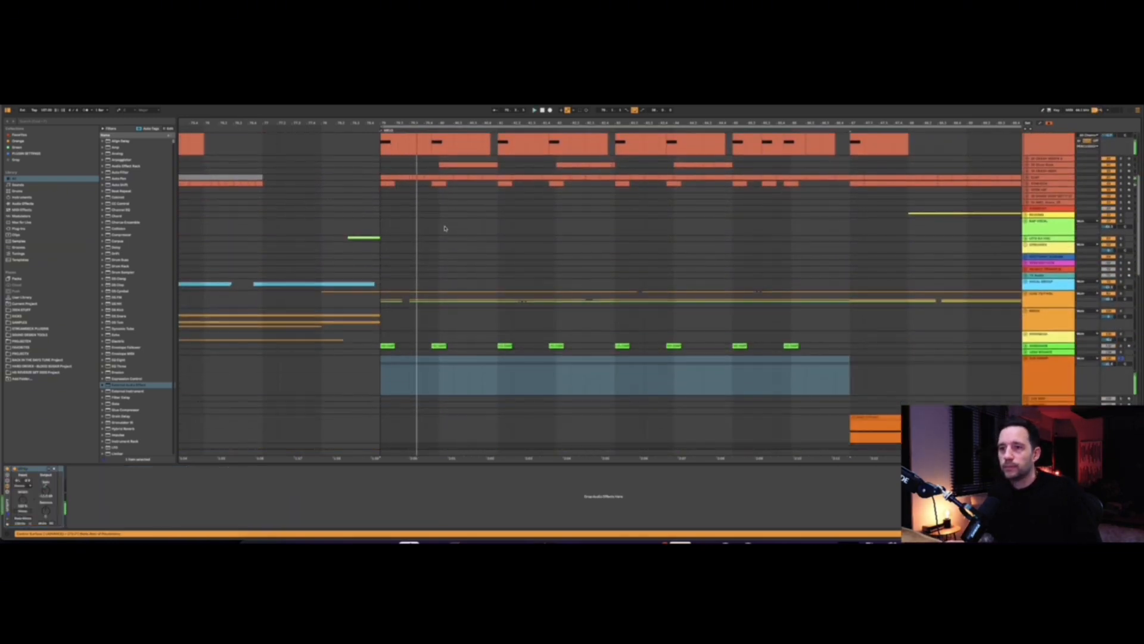
pyautogui.scroll(-3, 451, 258)
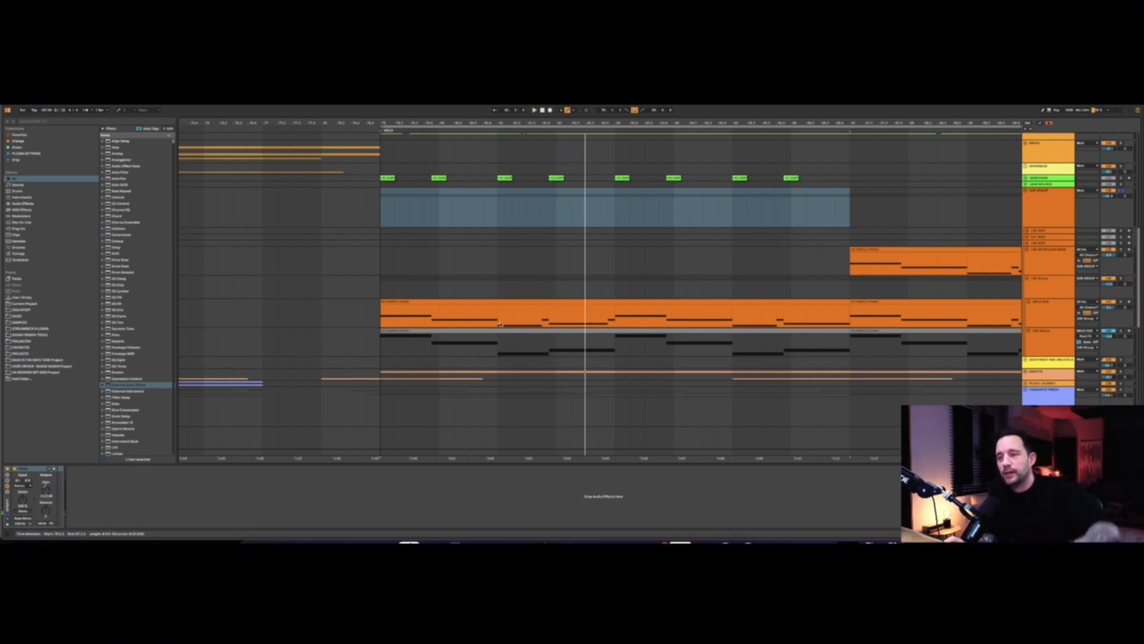
# Audition the lower orange sub clip from midway through the drop's first half into its second half
pyautogui.click(584, 312)
pyautogui.press('space')
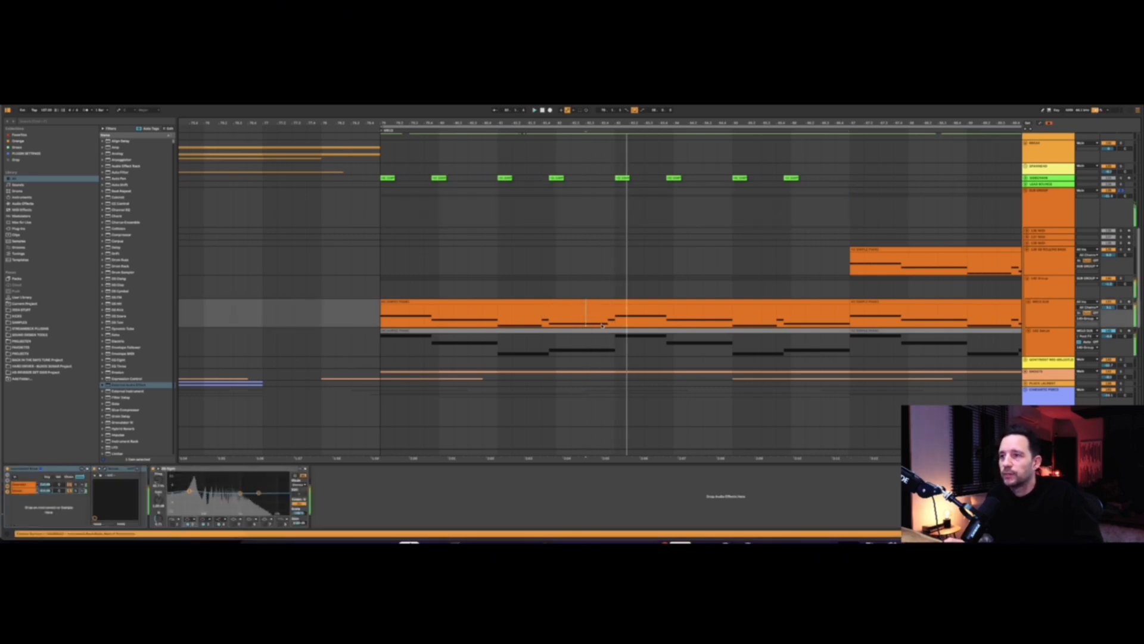
pyautogui.click(558, 310)
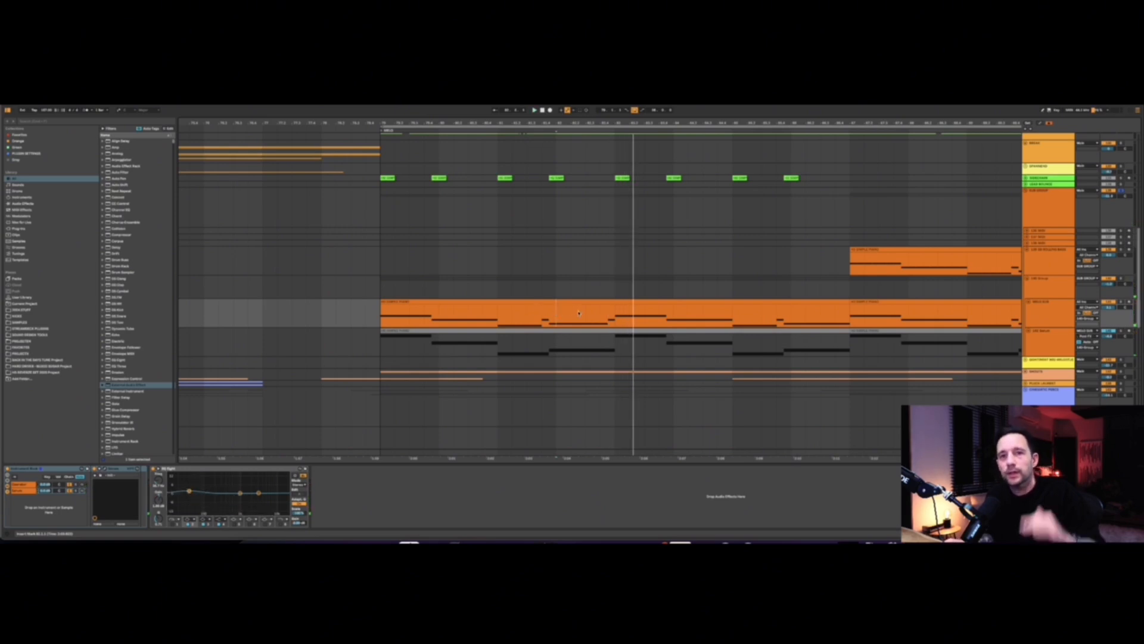
pyautogui.scroll(-1, 623, 326)
pyautogui.scroll(-2, 623, 326)
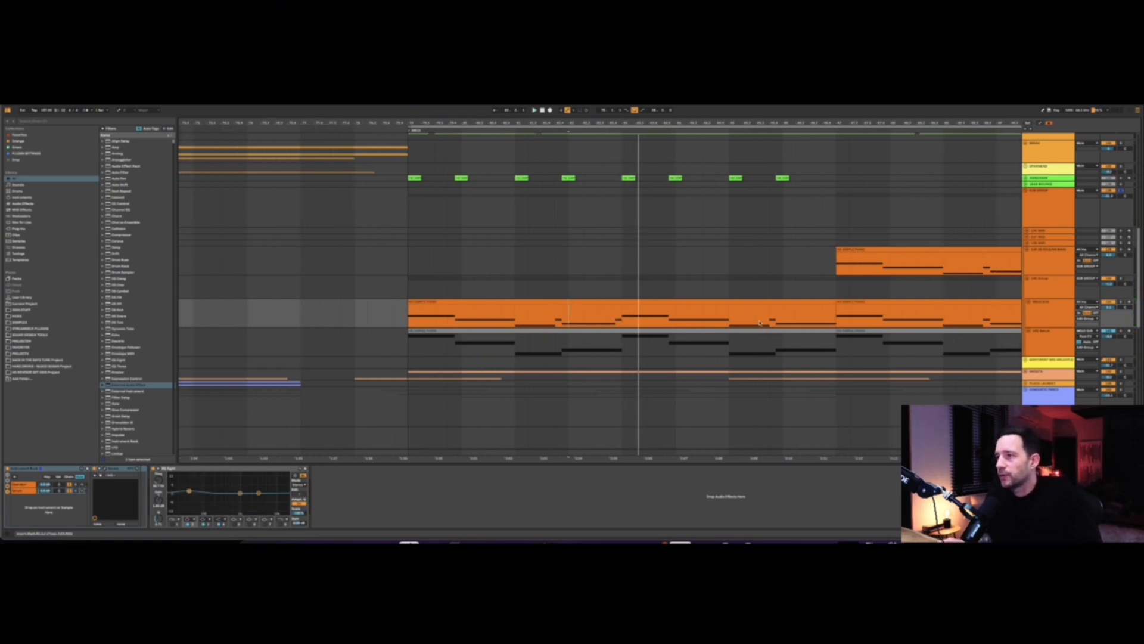
pyautogui.scroll(-1, 768, 321)
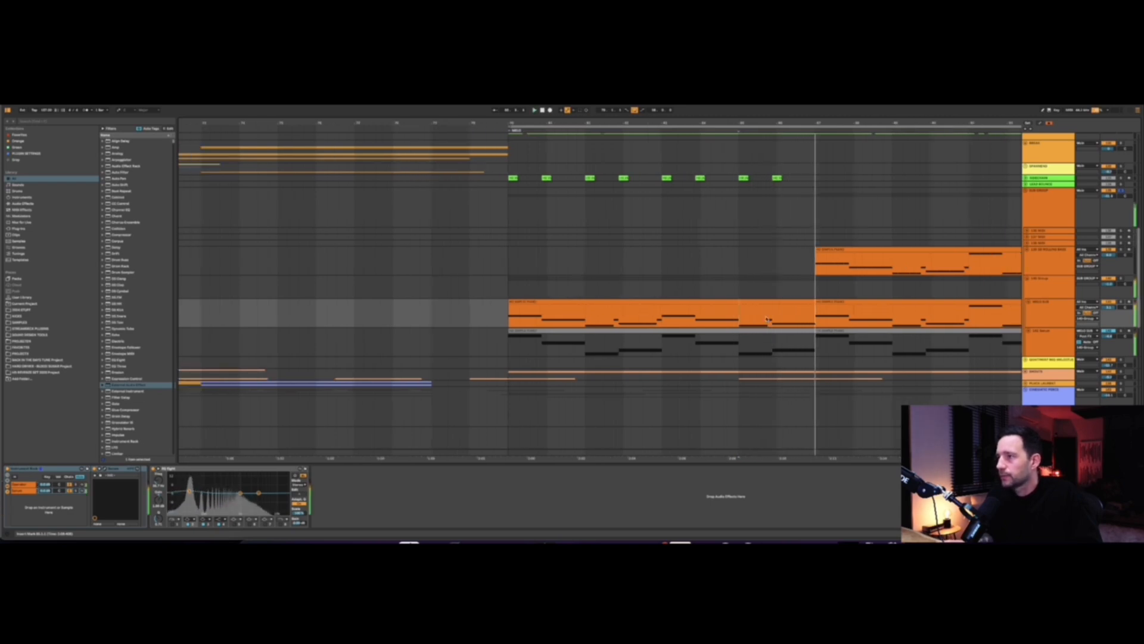
# Select the upper sub track's orange clip in the second half of the drop and audition it
pyautogui.scroll(5, 775, 323)
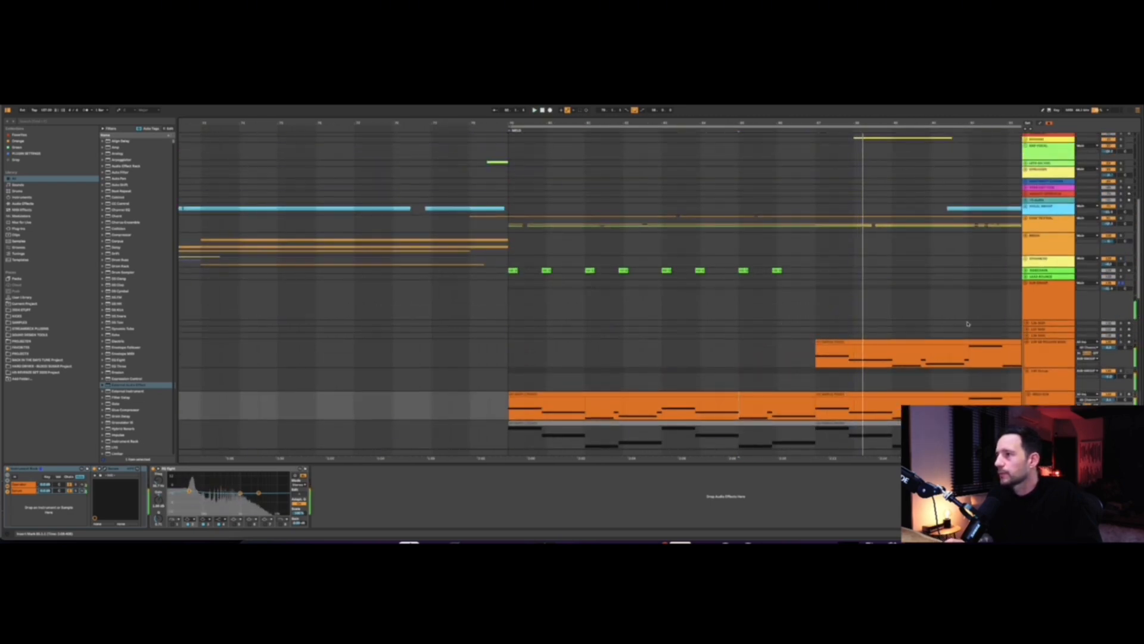
pyautogui.click(738, 353)
pyautogui.hscroll(5, 691, 364)
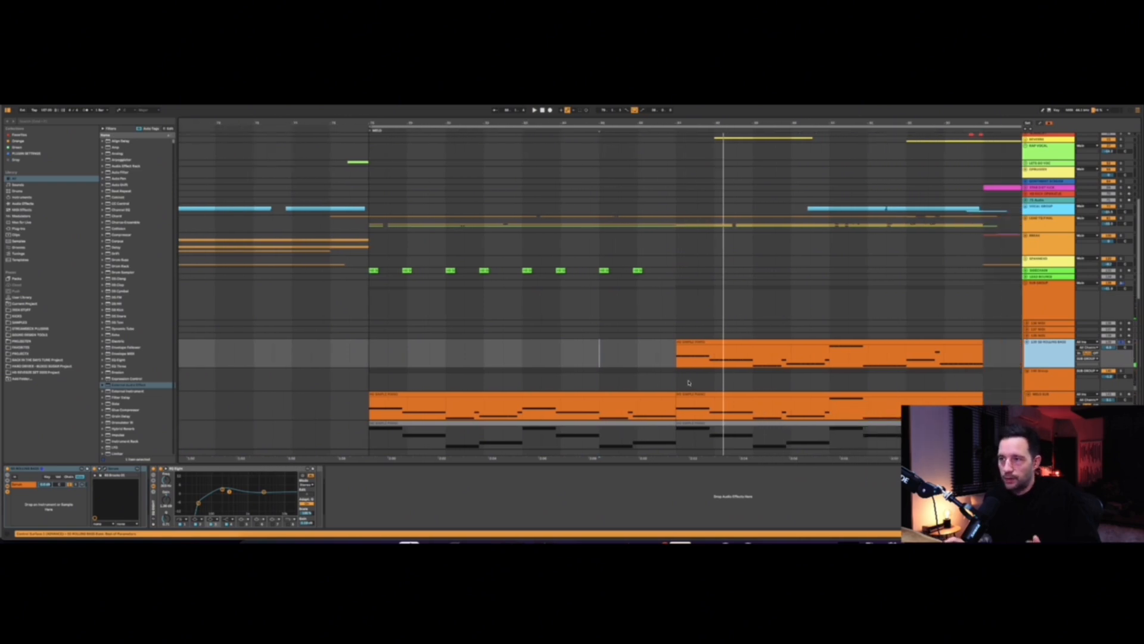
pyautogui.click(704, 342)
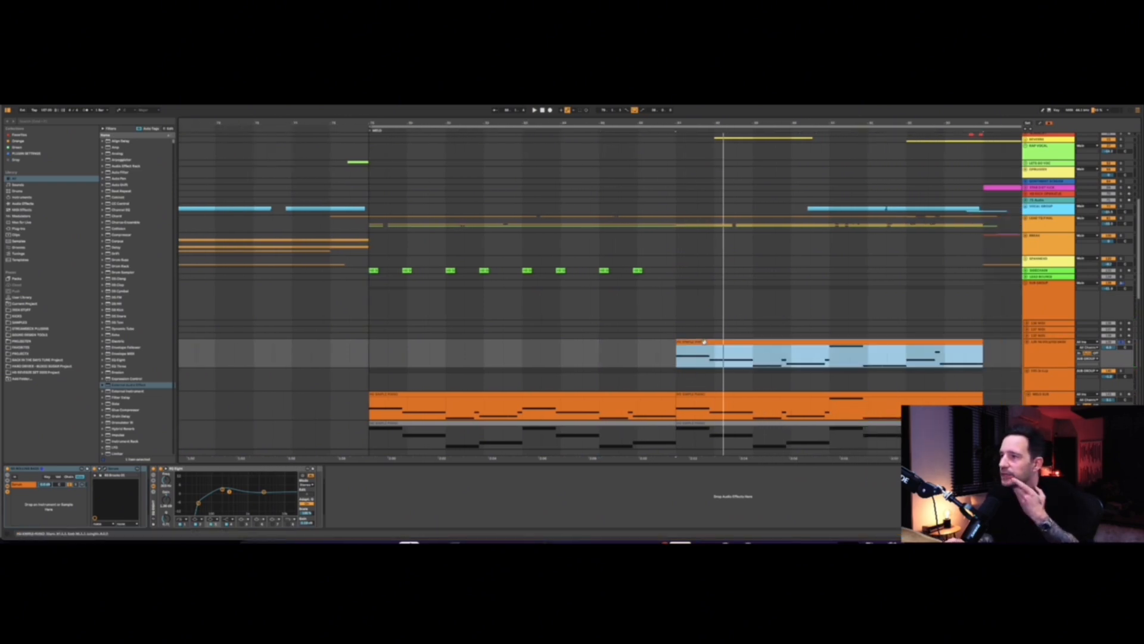
pyautogui.press('space')
pyautogui.hscroll(1, 765, 340)
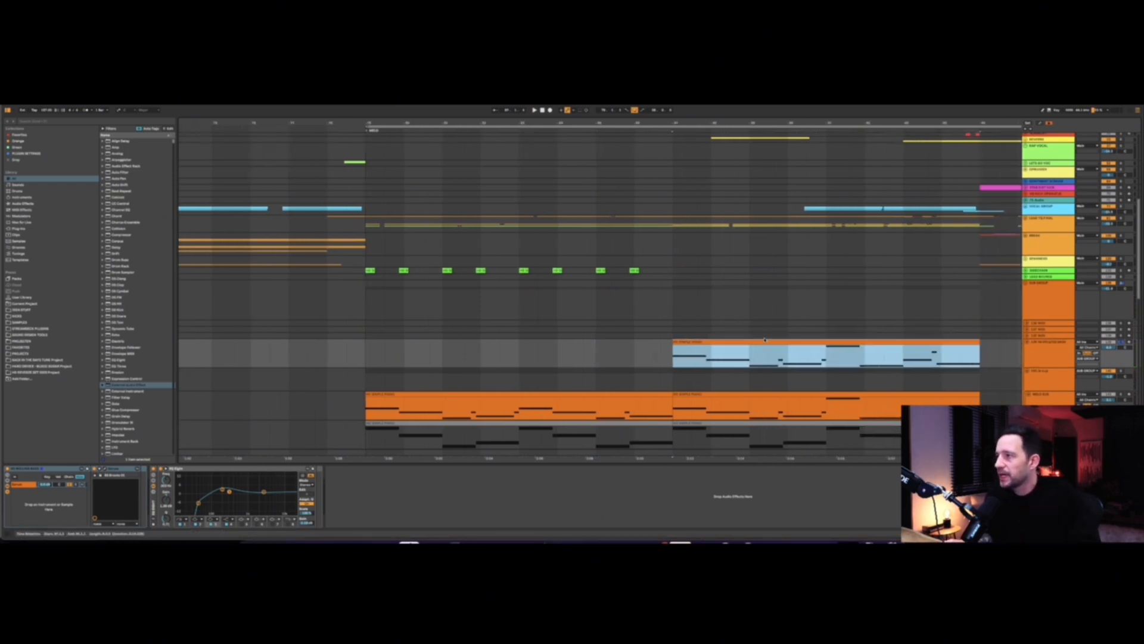
pyautogui.press('space')
pyautogui.hscroll(4, 715, 334)
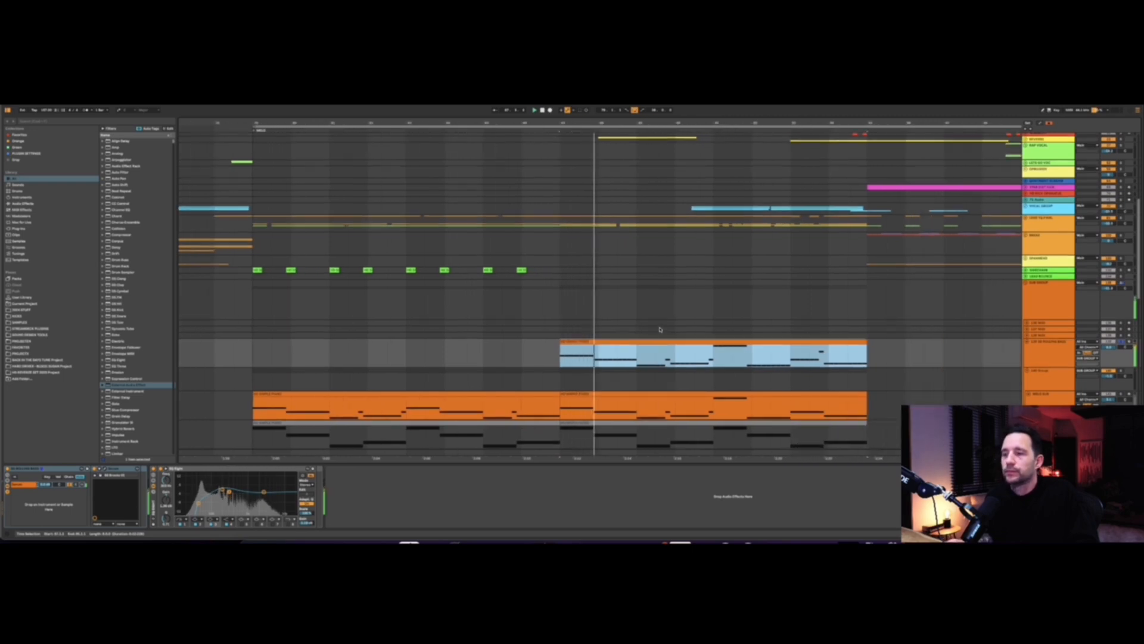
# Hear the percussion group together with the subs in the second half of the drop, then fold the sub group
pyautogui.scroll(5, 660, 327)
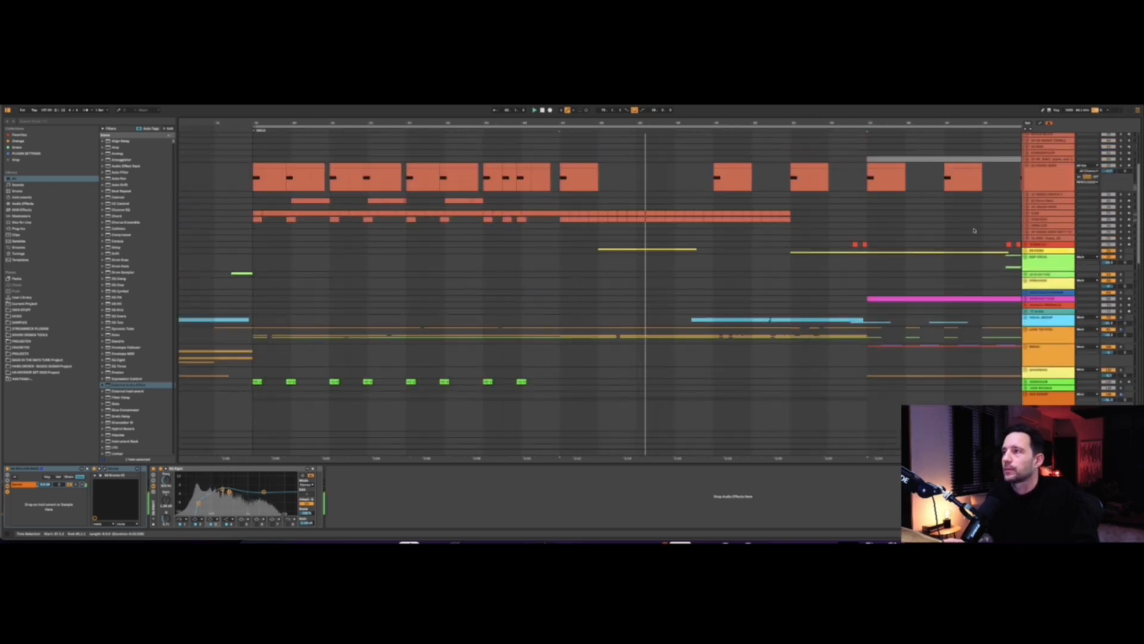
pyautogui.scroll(1, 1073, 221)
pyautogui.click(1109, 138)
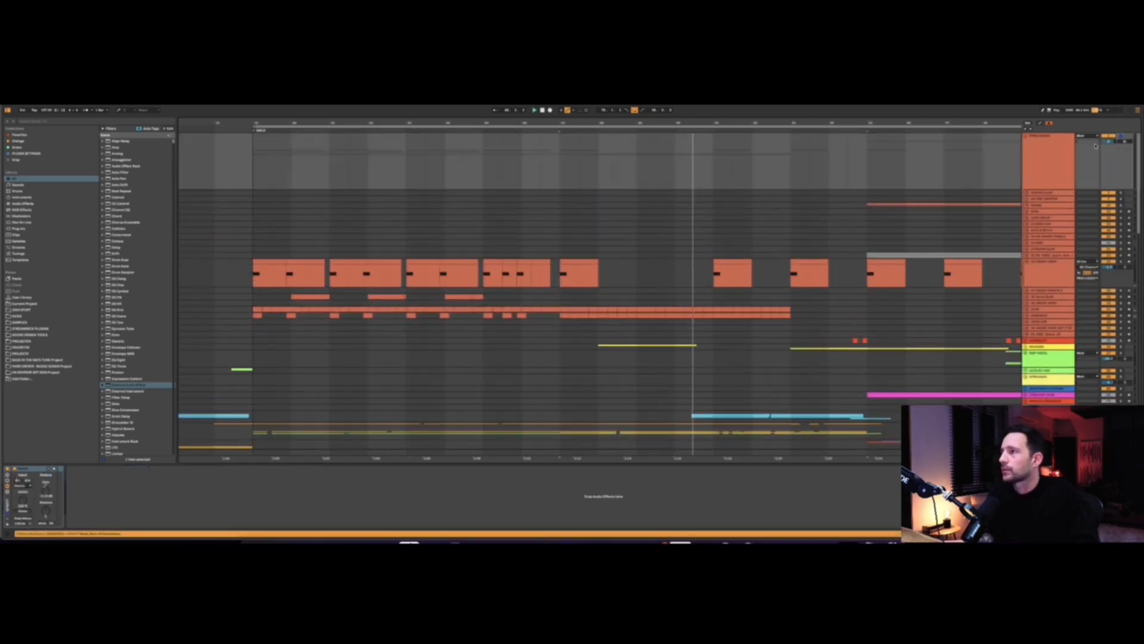
pyautogui.scroll(-3, 642, 322)
pyautogui.scroll(-4, 642, 322)
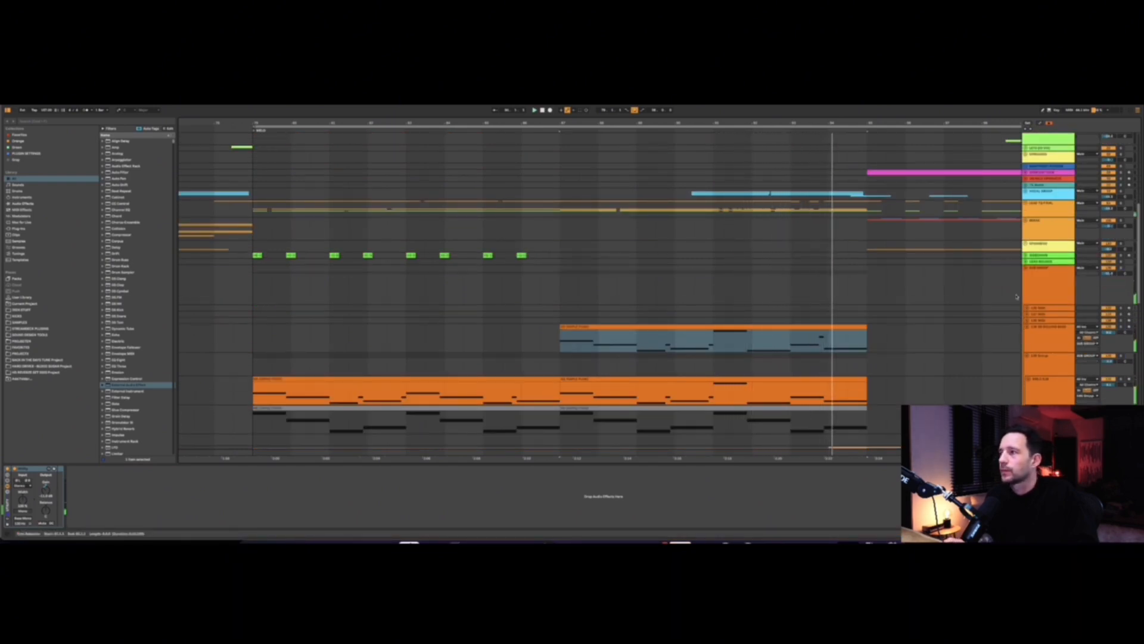
pyautogui.click(1024, 268)
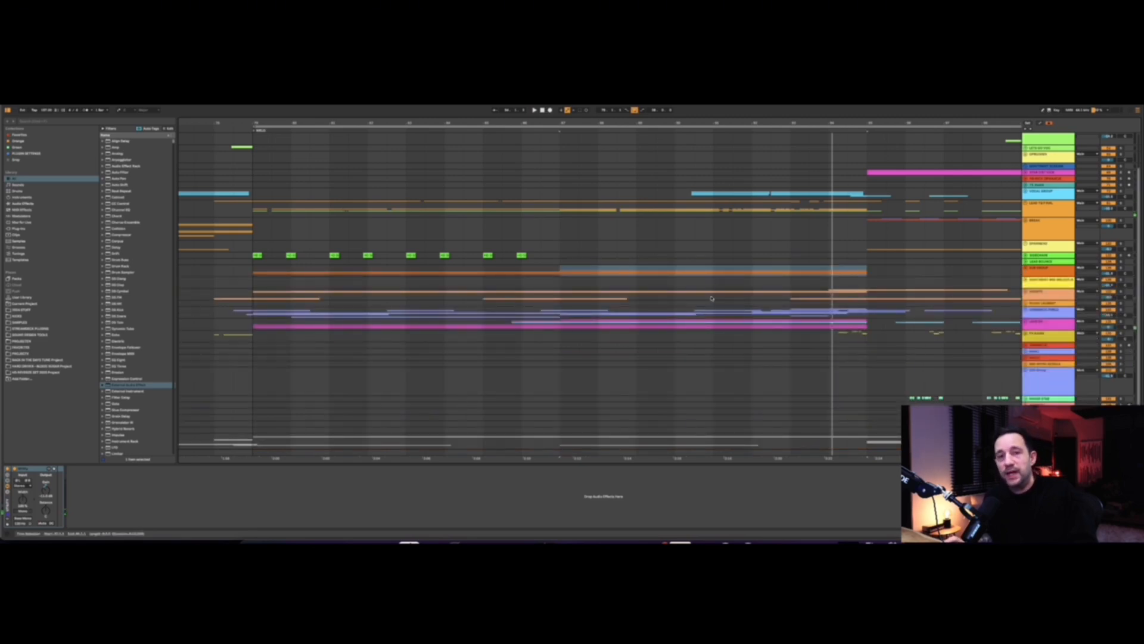
# Go back to the intro of the arrangement and unfold the orange lead texture group there
pyautogui.scroll(-5, 650, 279)
pyautogui.scroll(-5, 510, 301)
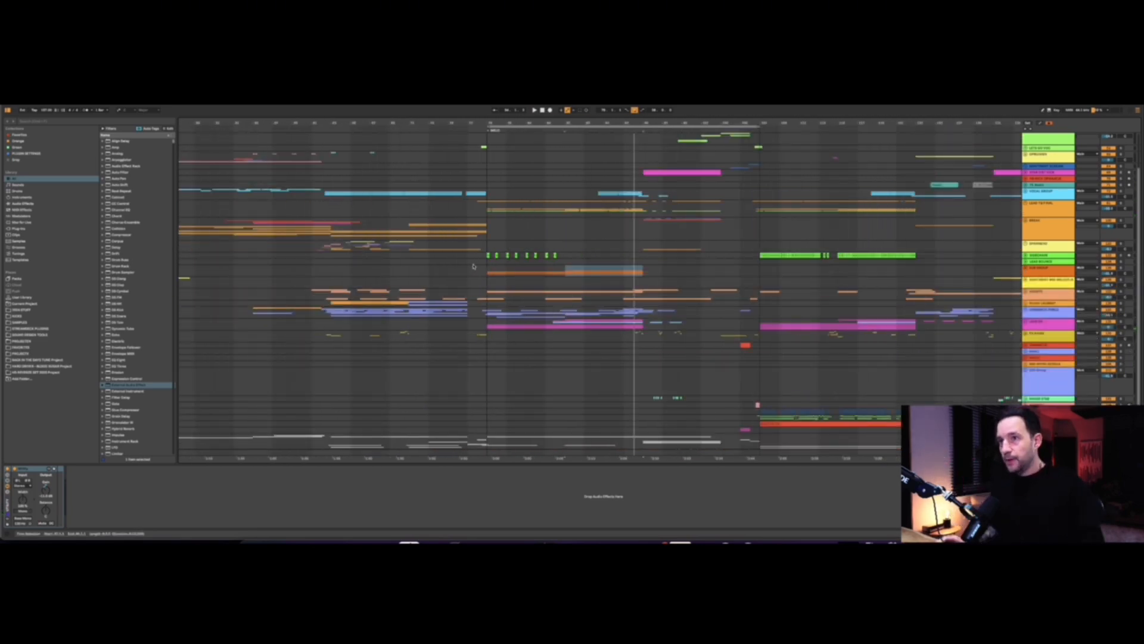
pyautogui.hscroll(-10, 473, 266)
pyautogui.scroll(5, 242, 228)
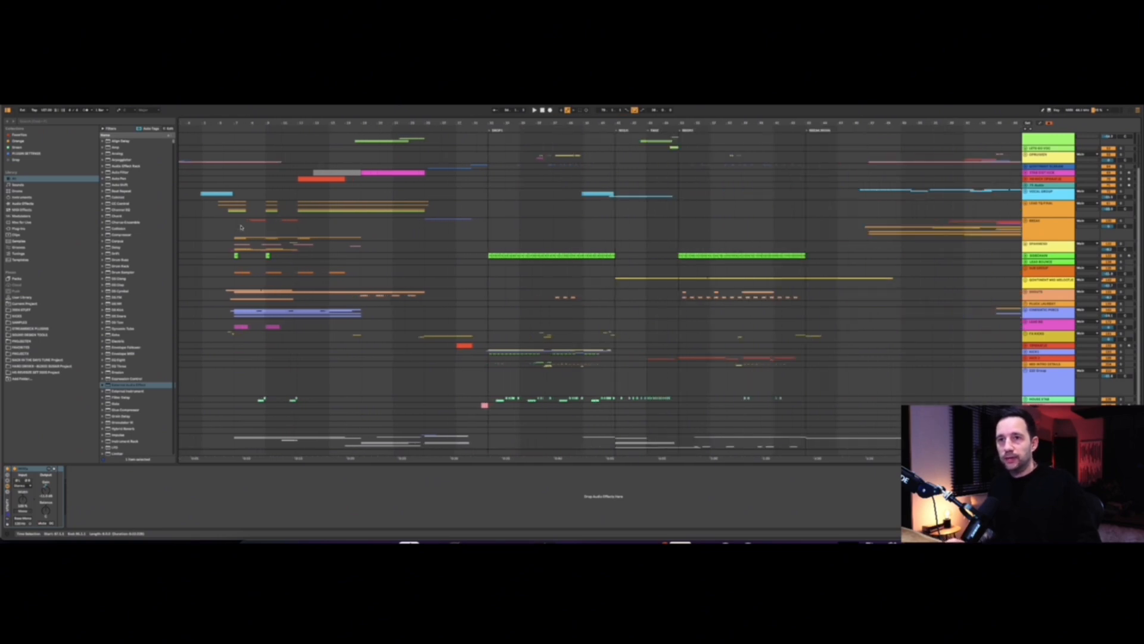
pyautogui.click(367, 212)
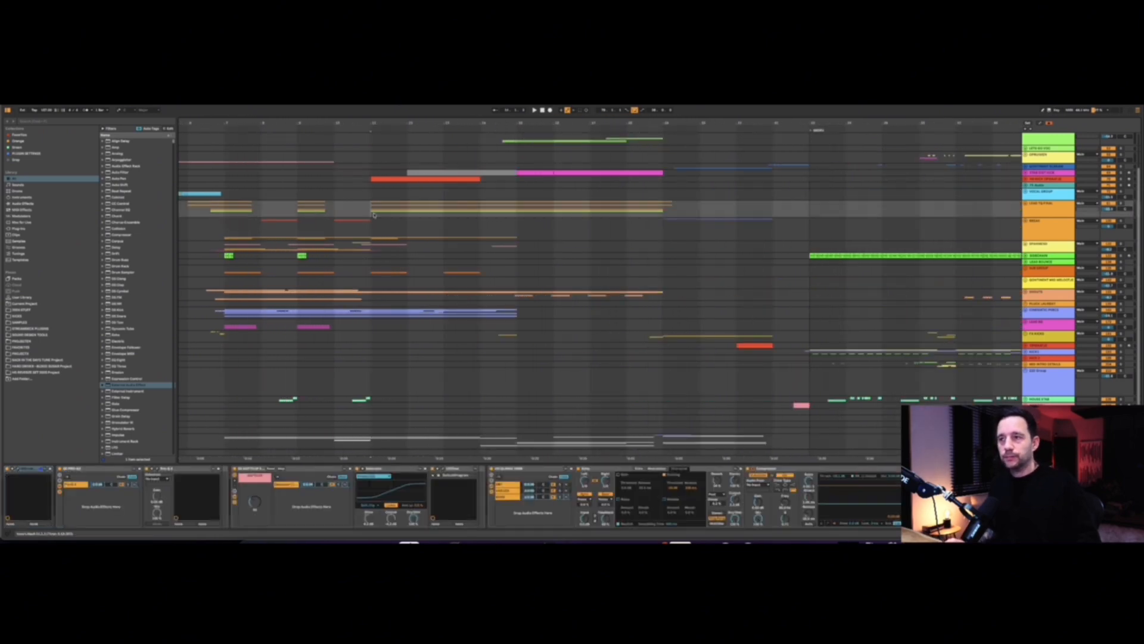
pyautogui.click(1025, 205)
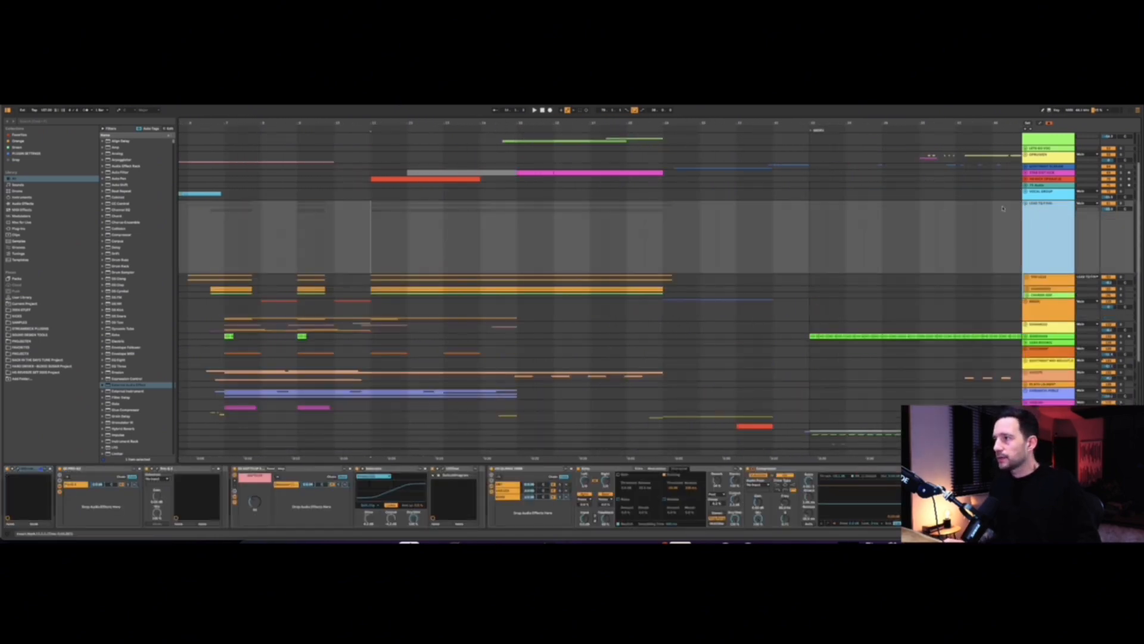
pyautogui.scroll(4, 465, 230)
pyautogui.scroll(-3, 444, 227)
pyautogui.hscroll(-5, 436, 224)
pyautogui.hscroll(-4, 465, 226)
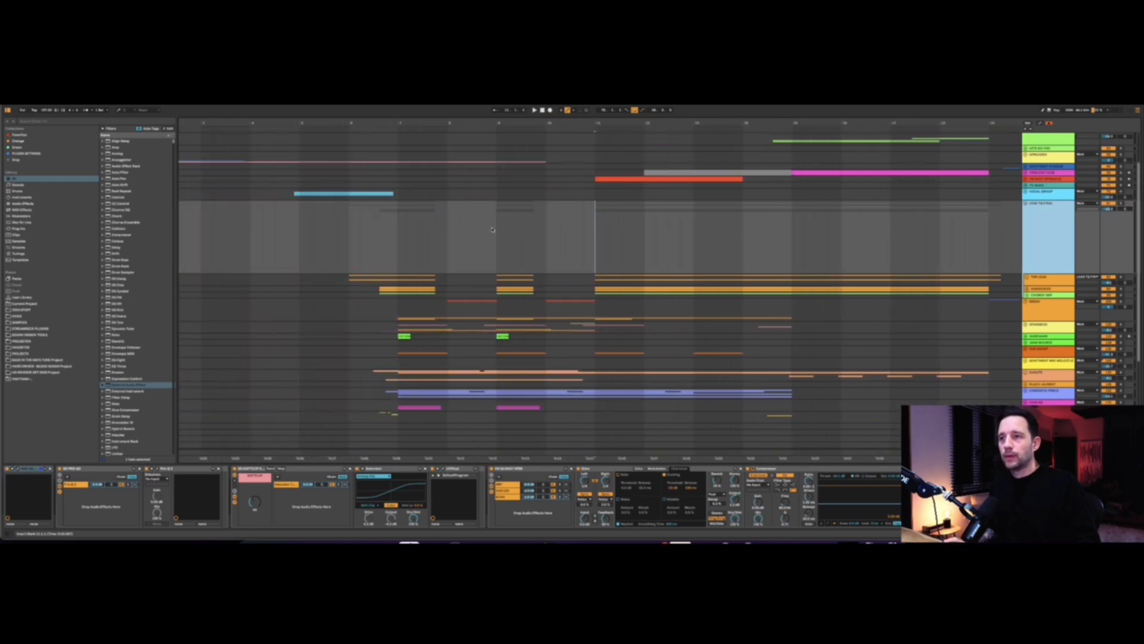
# Play the intro from the start of the first short green clip
pyautogui.click(398, 226)
pyautogui.press('space')
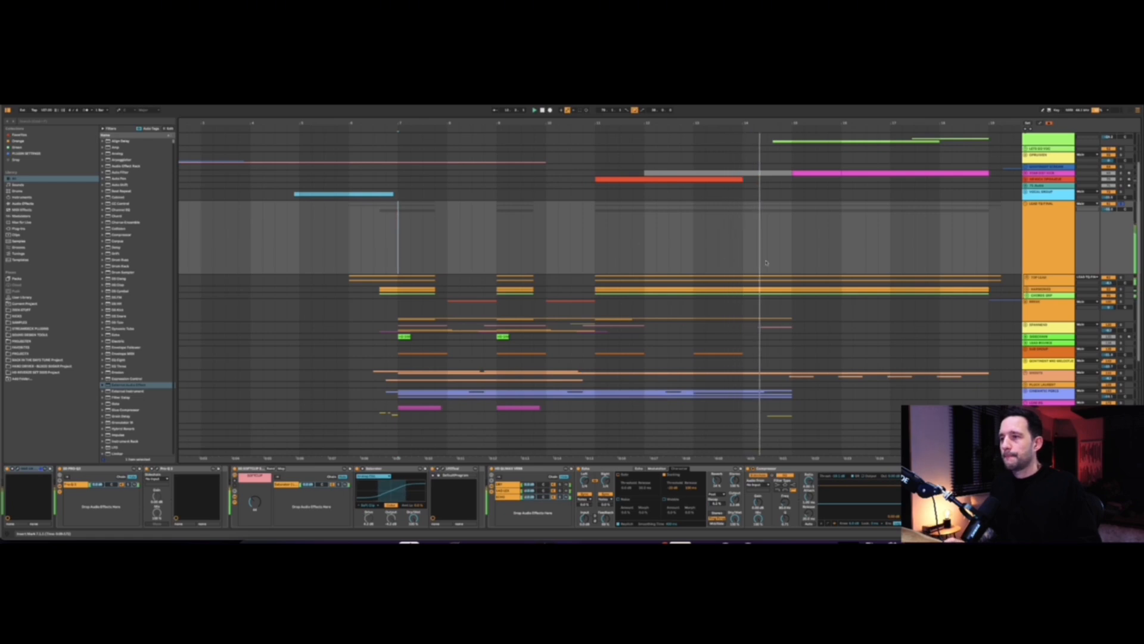
pyautogui.press('space')
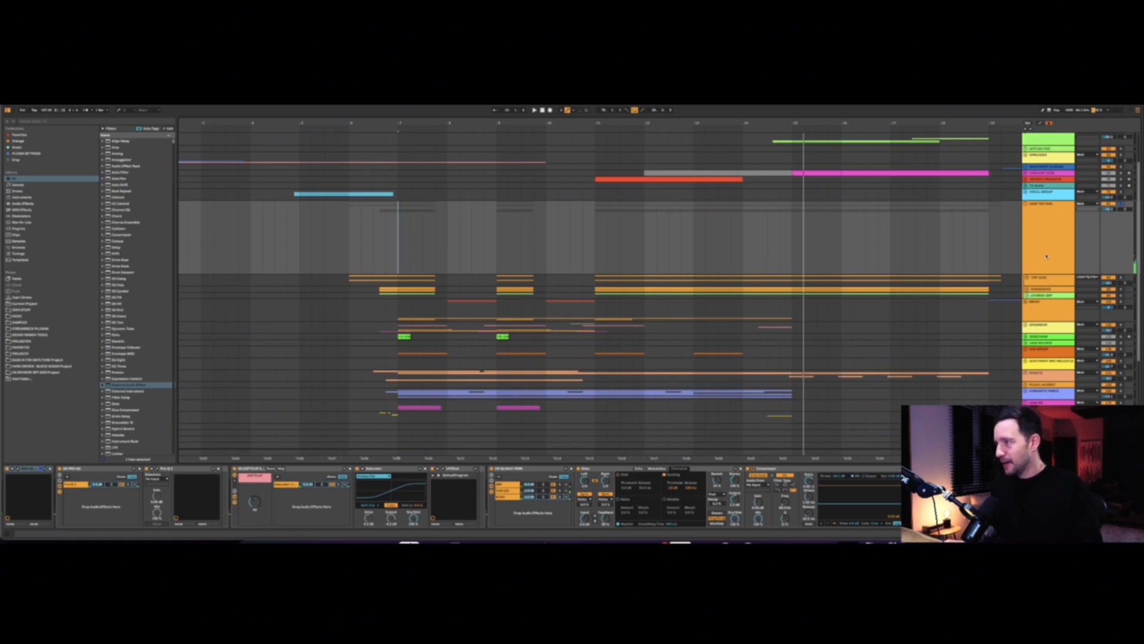
# Unfold the green chords group and audition it from the start of its long intro clip
pyautogui.click(1026, 295)
pyautogui.click(1042, 297)
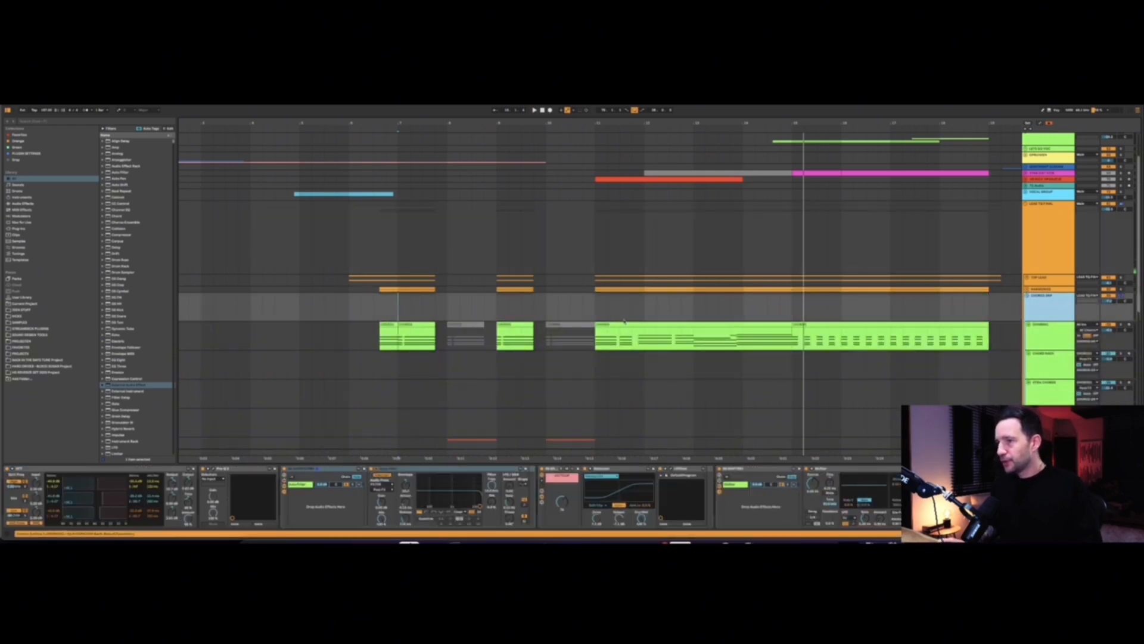
pyautogui.click(596, 307)
pyautogui.press('space')
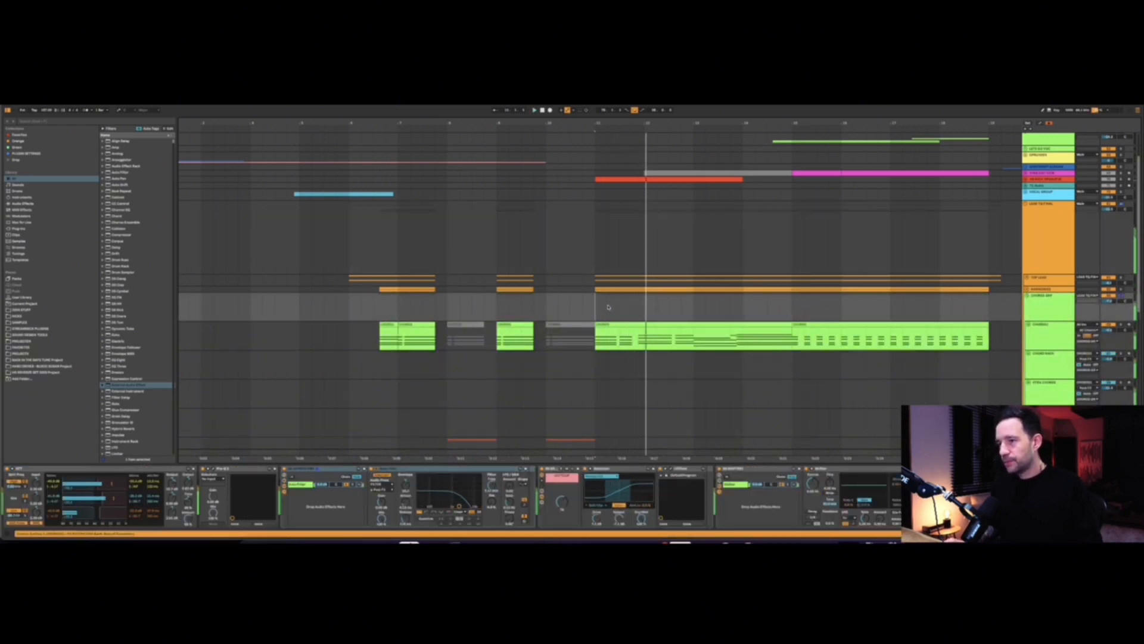
pyautogui.press('space')
# Look over the tracks inside the chords group, display the chords track's devices and select the first long chords clip
pyautogui.scroll(-1, 709, 322)
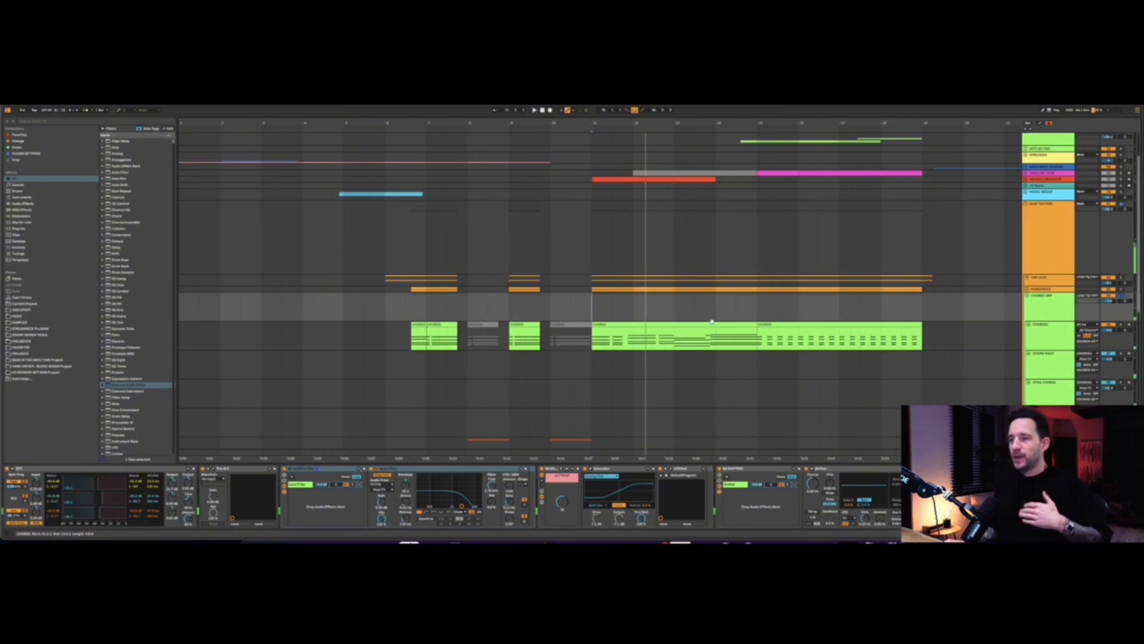
pyautogui.scroll(-5, 686, 339)
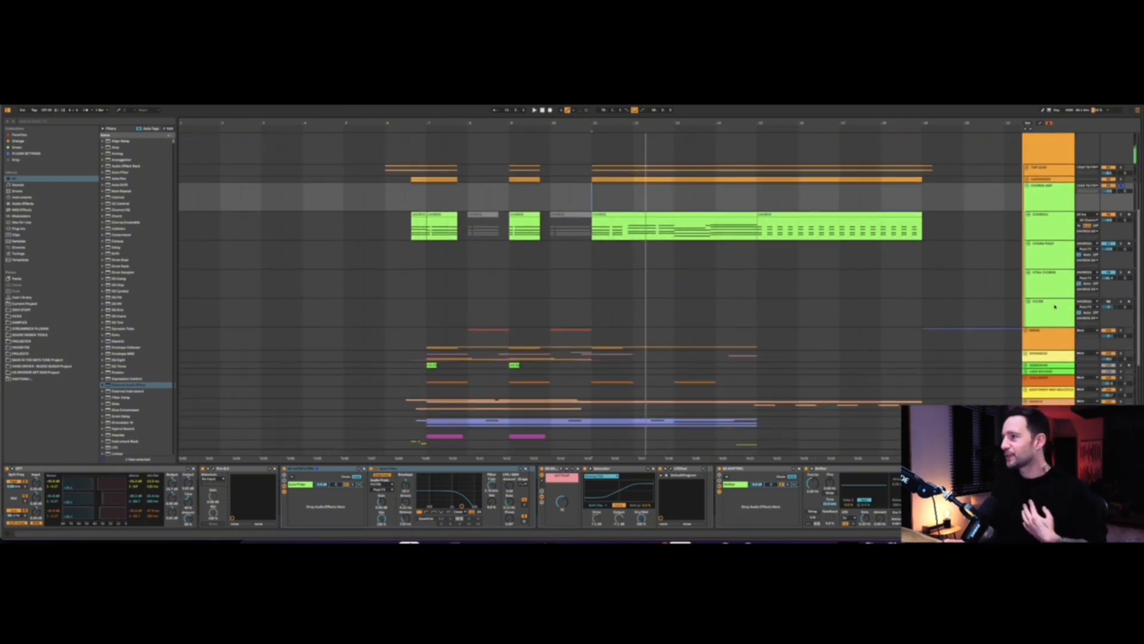
pyautogui.click(1036, 305)
pyautogui.click(1040, 227)
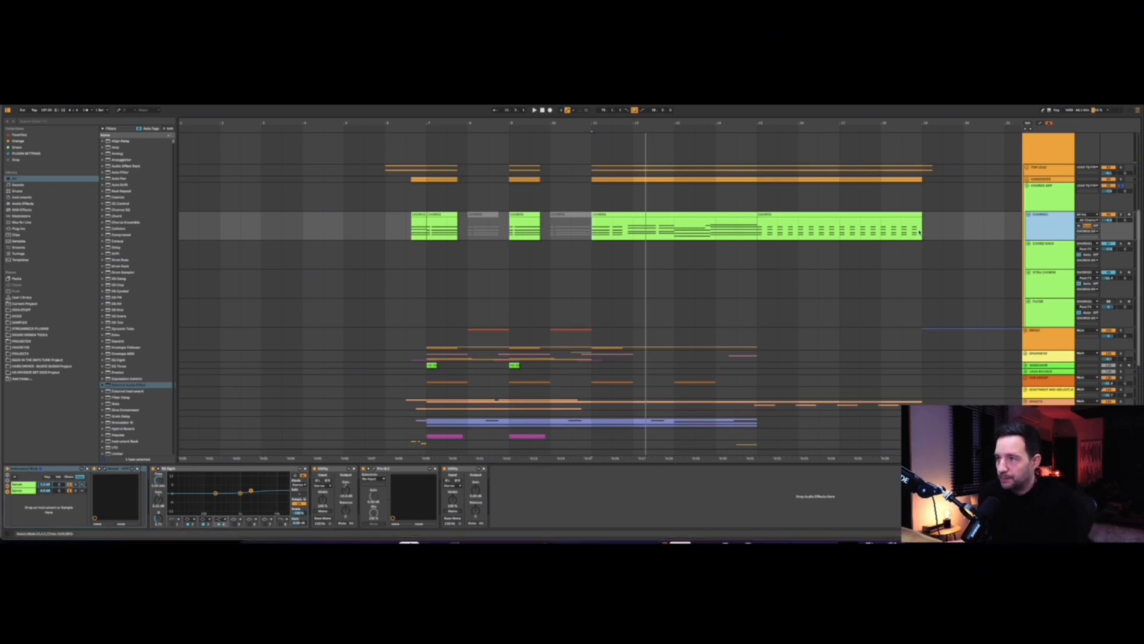
pyautogui.click(653, 215)
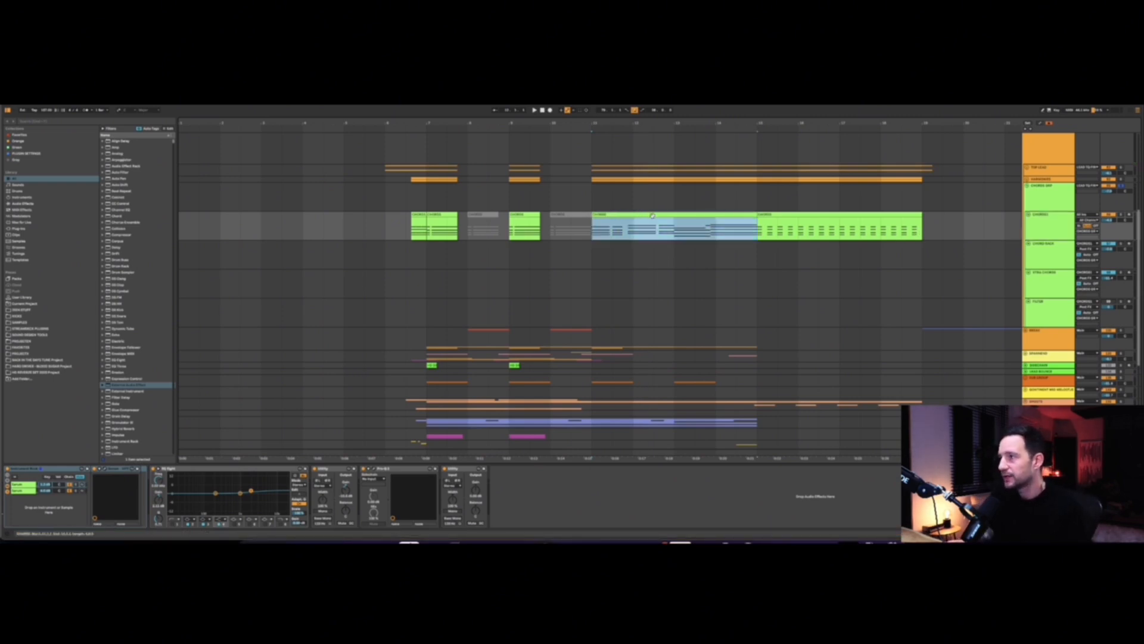
# Play the chords group from the start of its long intro clip, then look over the neighbouring groups
pyautogui.click(592, 194)
pyautogui.press('space')
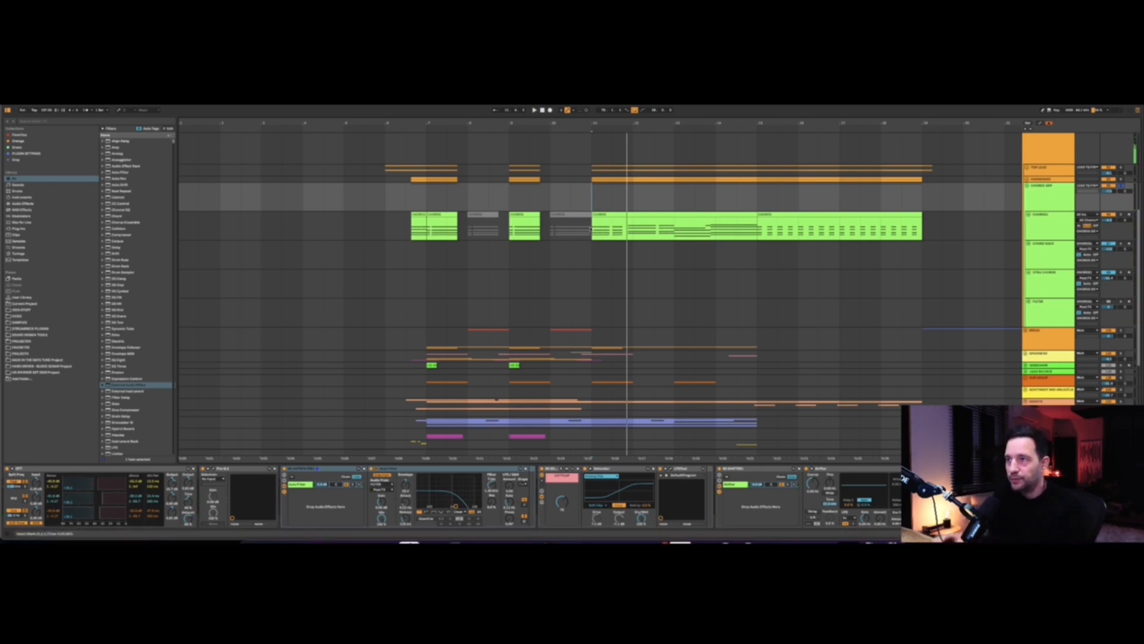
pyautogui.scroll(3, 676, 250)
pyautogui.scroll(-1, 677, 254)
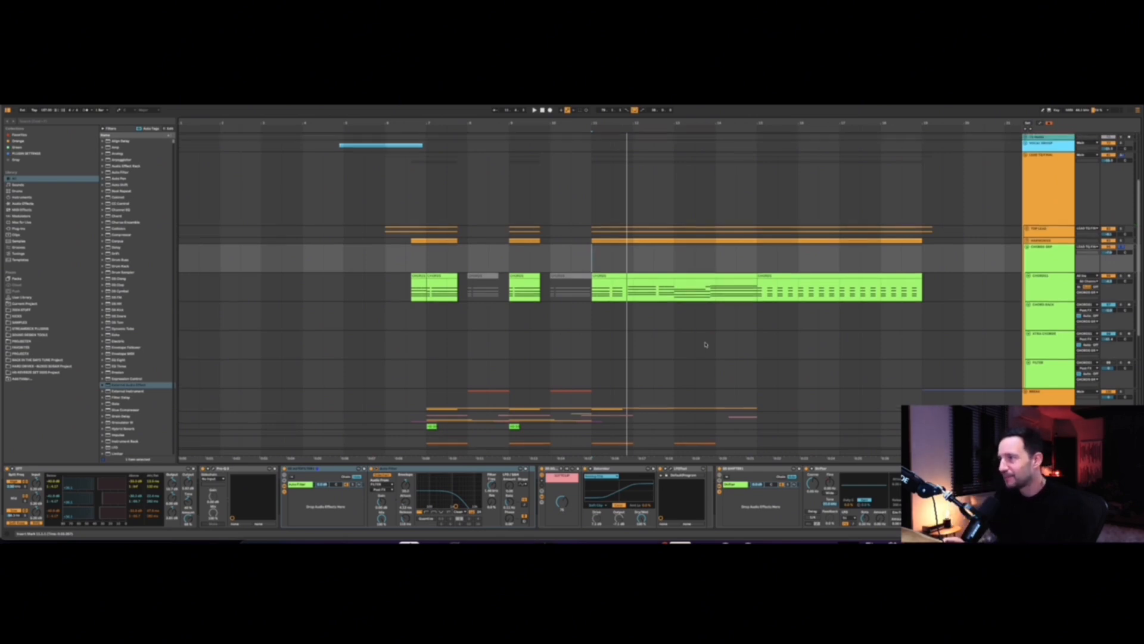
pyautogui.scroll(1, 712, 298)
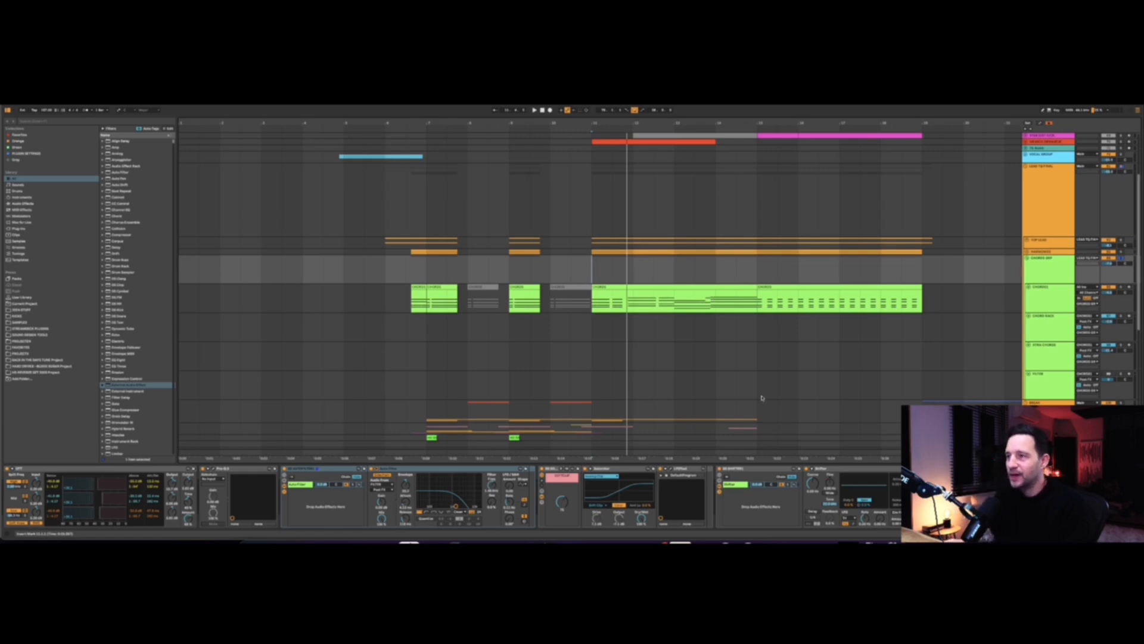
pyautogui.scroll(-2, 760, 376)
# Inspect the devices of the chords track and of the chords group, and select the group's Auto Filter rack
pyautogui.click(1040, 257)
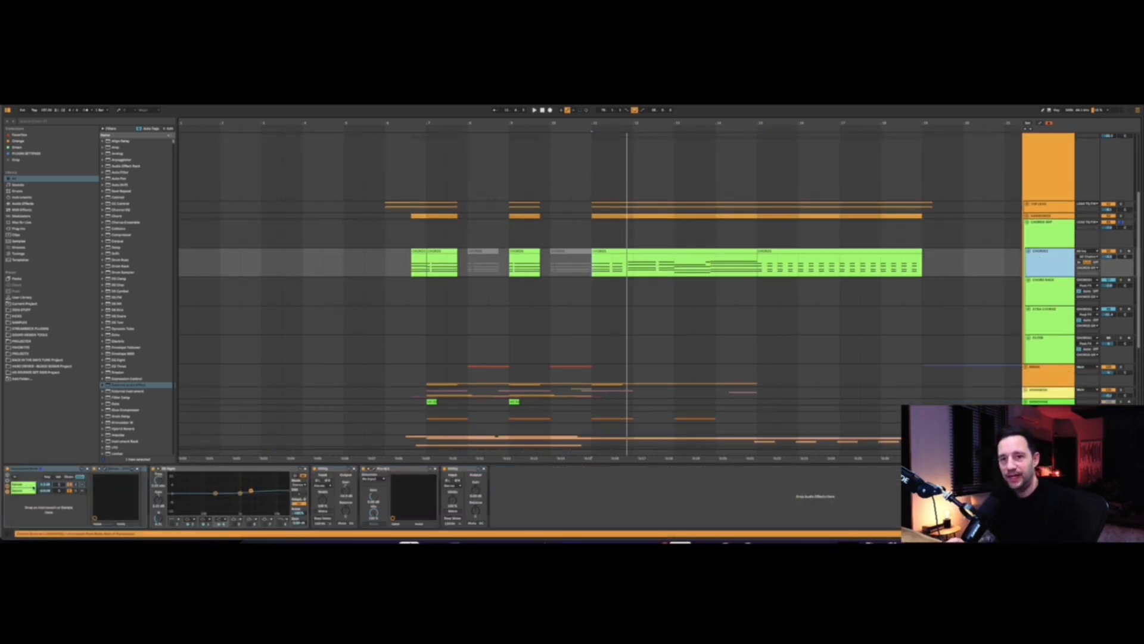
pyautogui.scroll(-2, 680, 295)
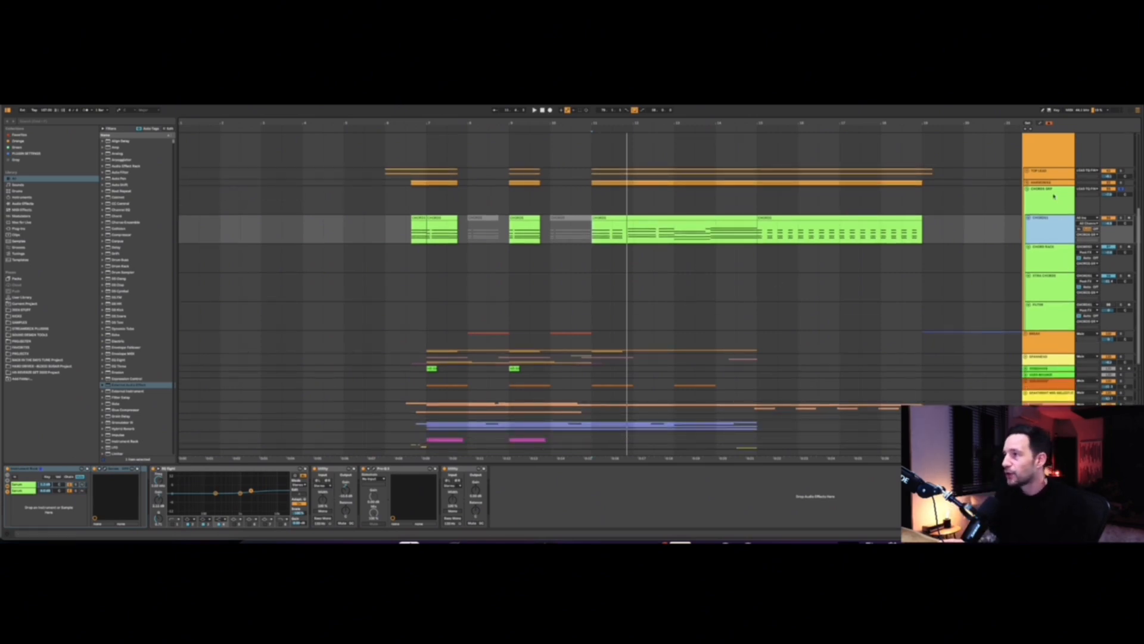
pyautogui.click(1054, 196)
pyautogui.click(338, 469)
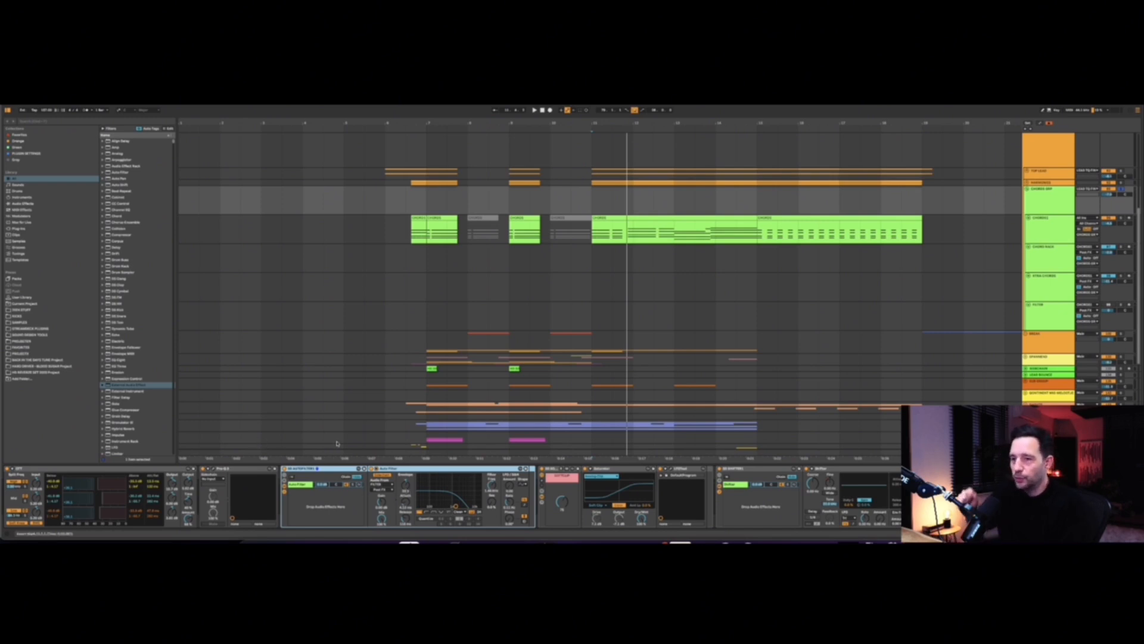
# Display the devices of the last track inside the chords group and audition the intro chords with it
pyautogui.scroll(-2, 506, 438)
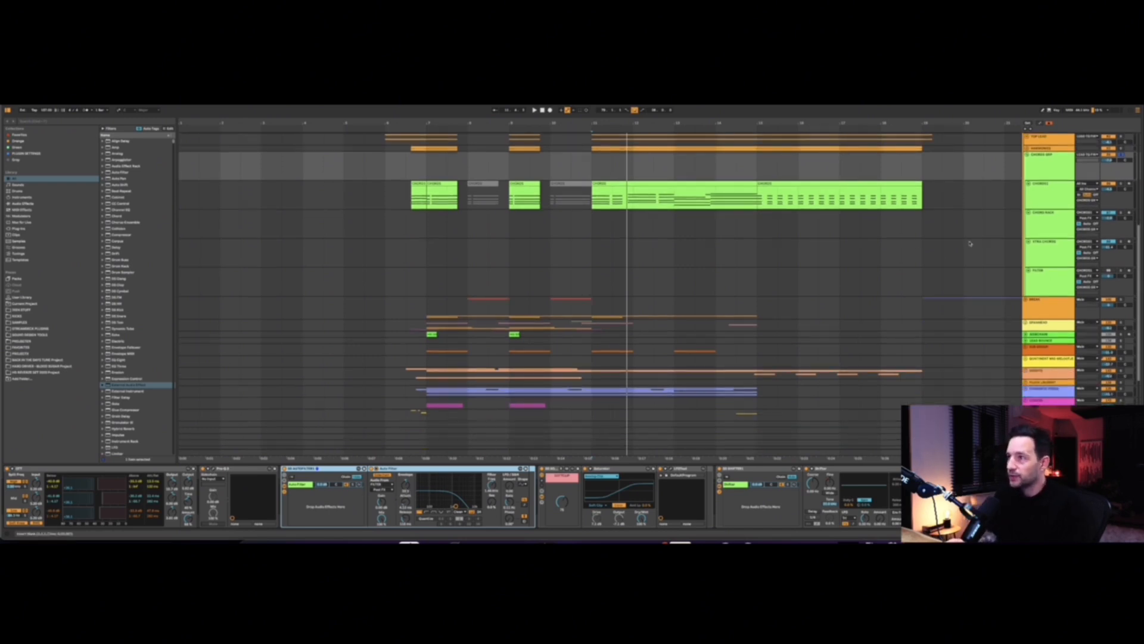
pyautogui.click(1055, 292)
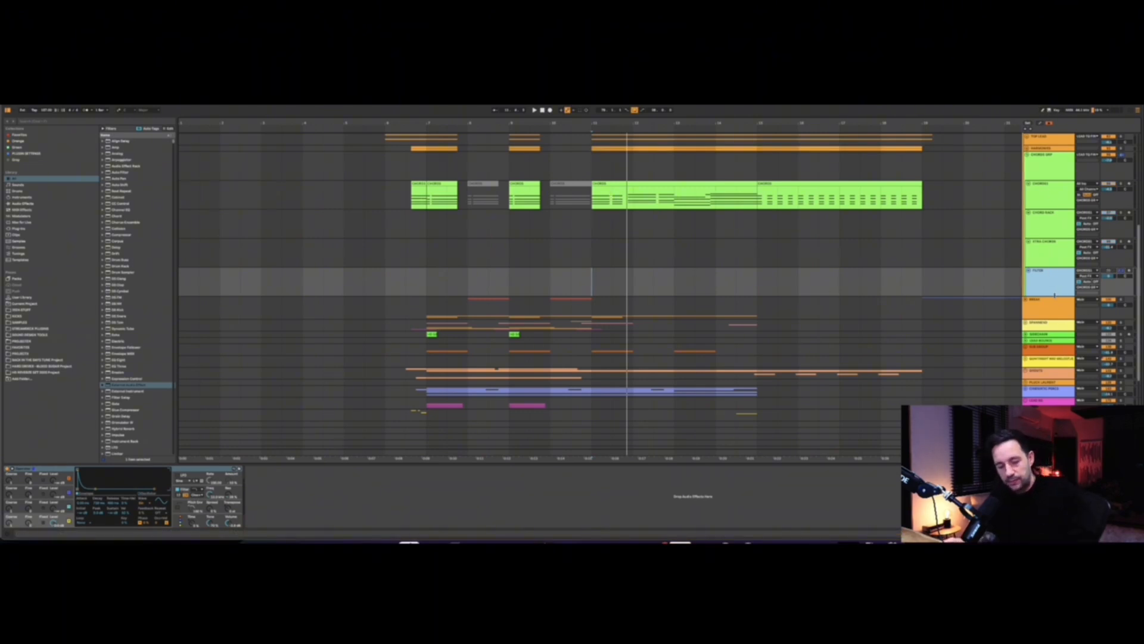
pyautogui.press('space')
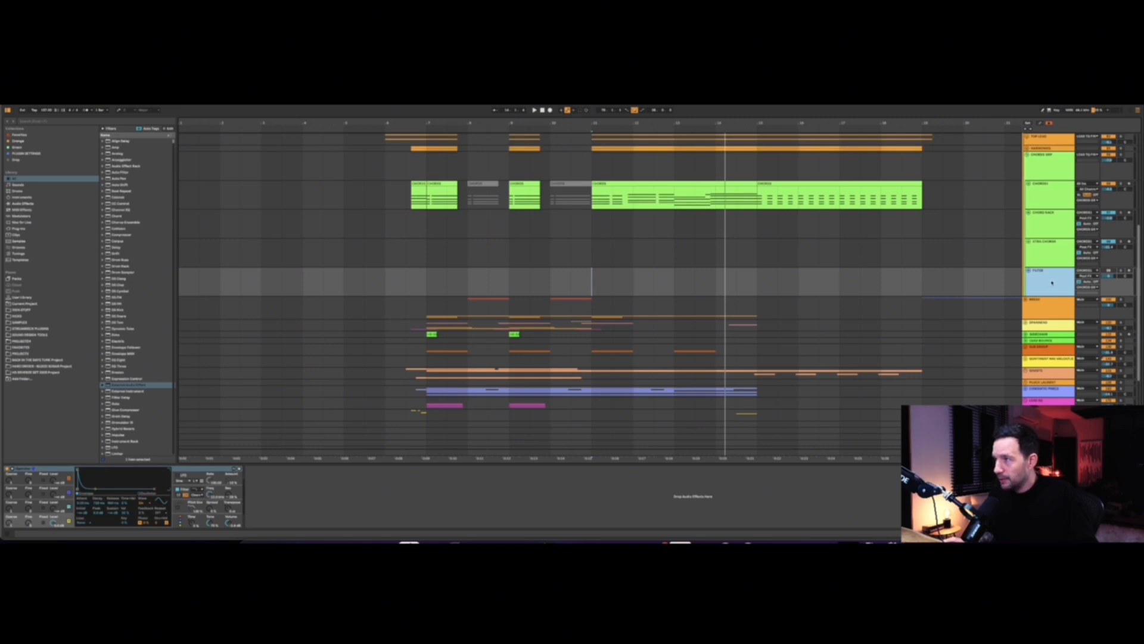
# Return the playback position to the start of the long intro chords clip and display the chords group's devices
pyautogui.click(592, 194)
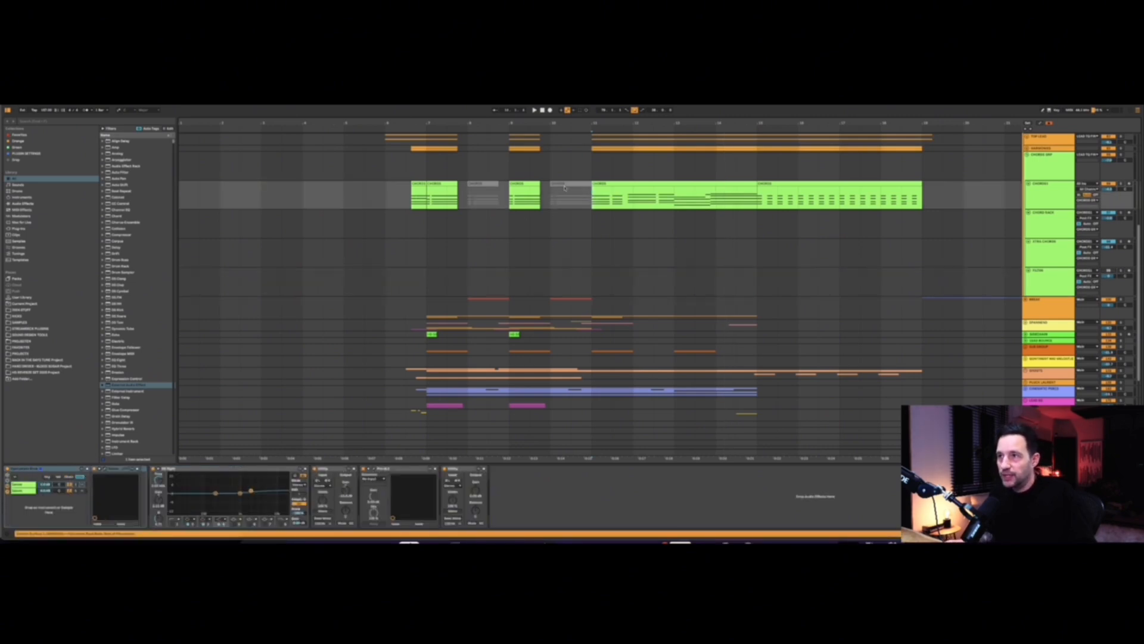
pyautogui.click(591, 173)
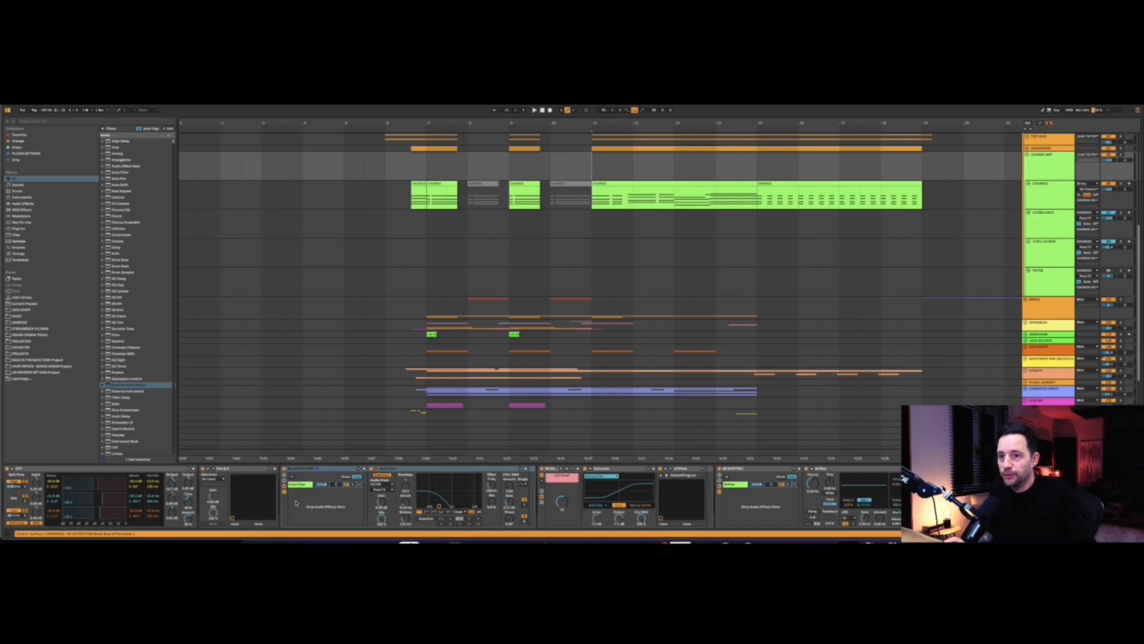
pyautogui.click(1028, 175)
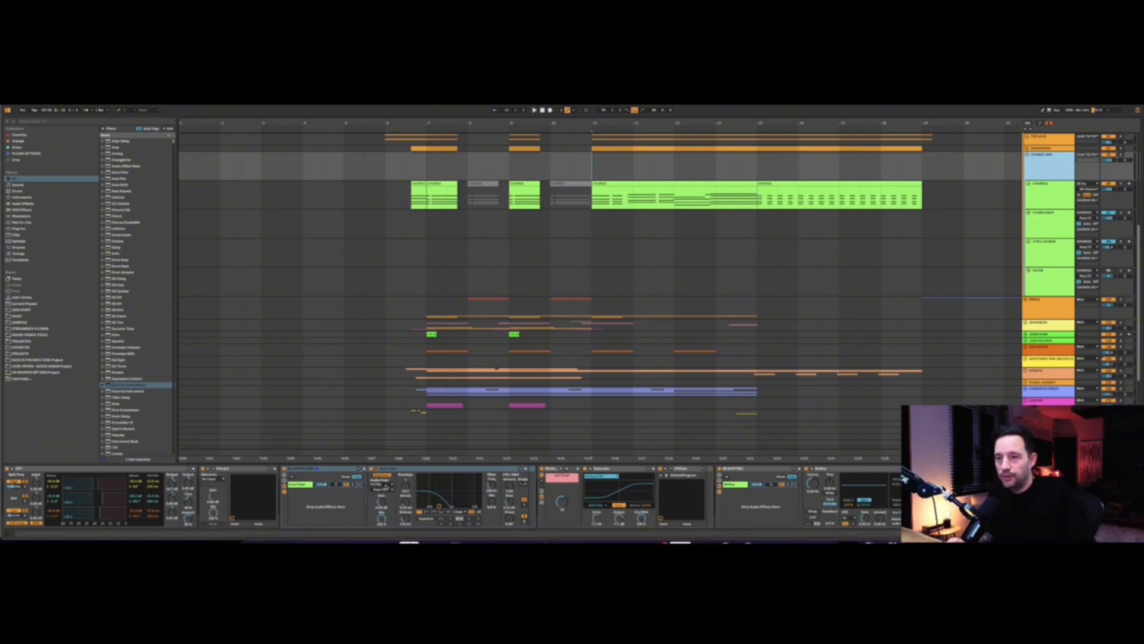
# Rename the last track in the chords group as FILTER TRIGGER and audition the intro with the group's devices displayed
pyautogui.click(1058, 278)
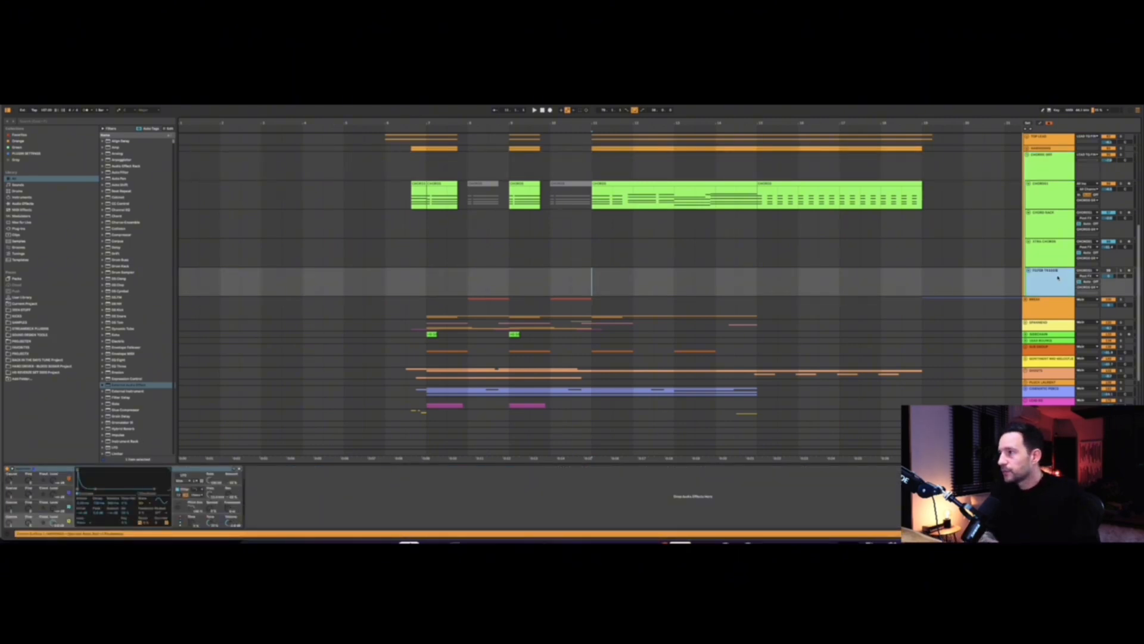
pyautogui.click(1046, 169)
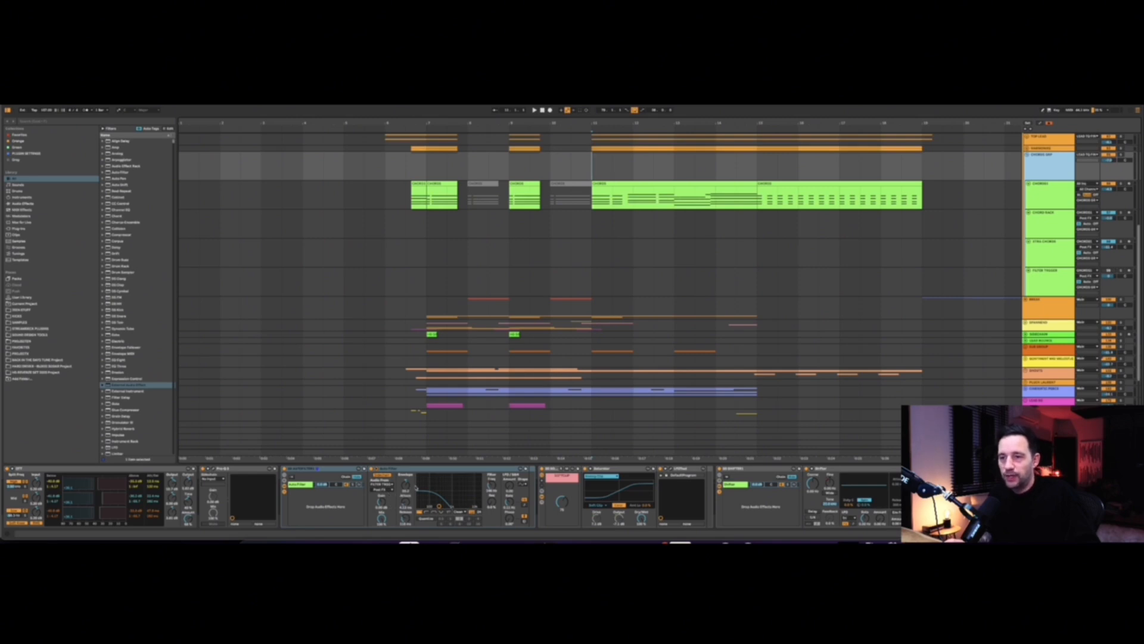
pyautogui.press('space')
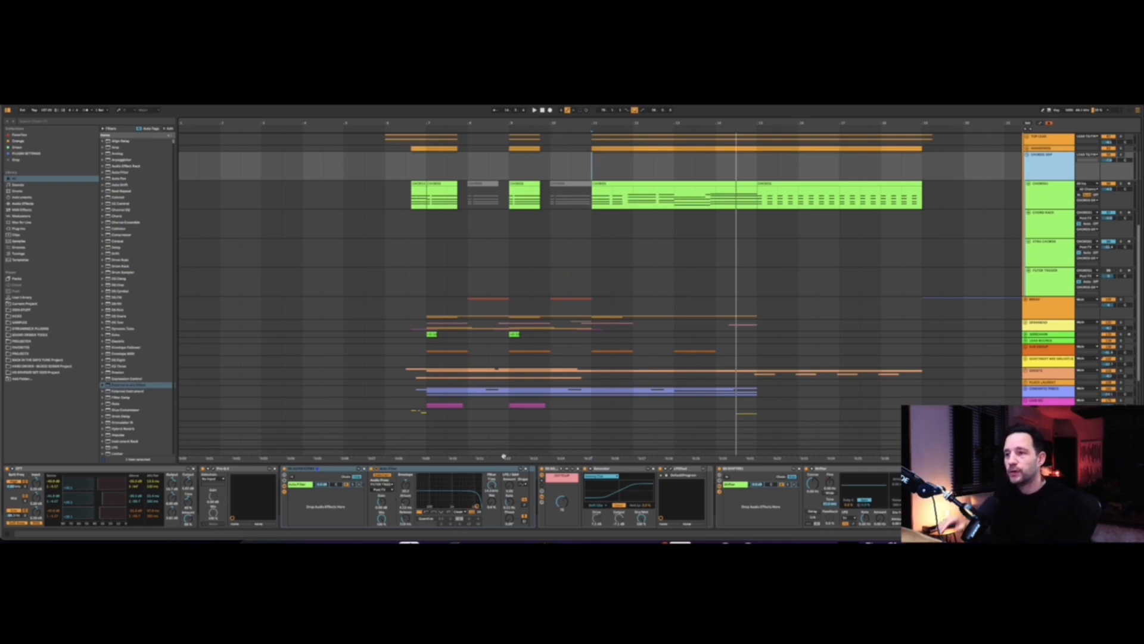
# Fold the green chords group and the orange lead texture group
pyautogui.scroll(5, 843, 321)
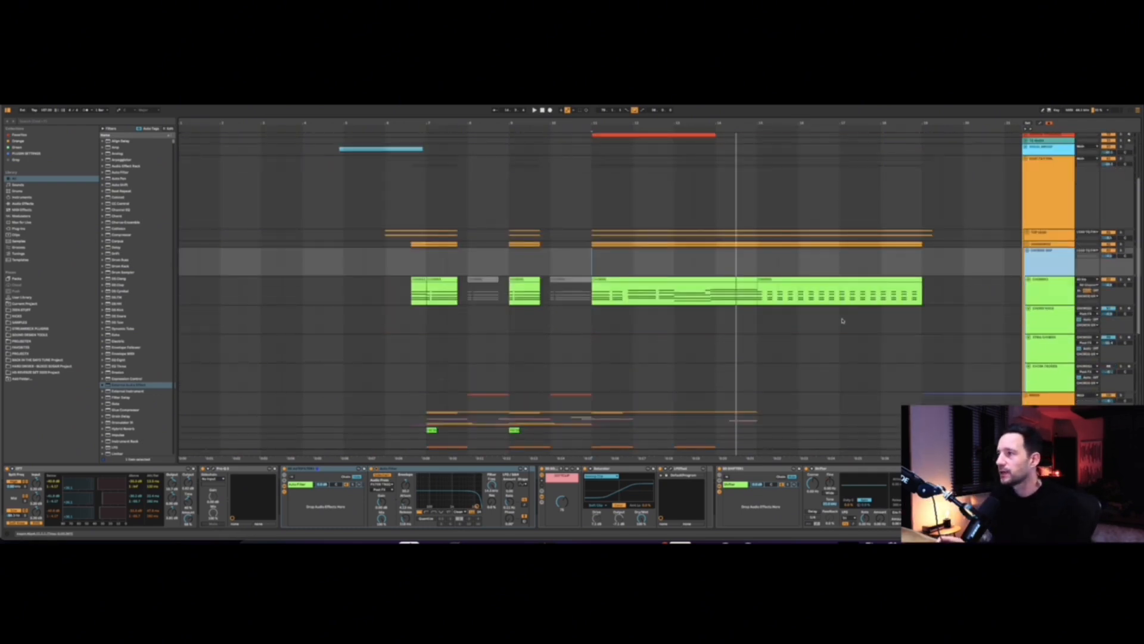
pyautogui.click(1027, 251)
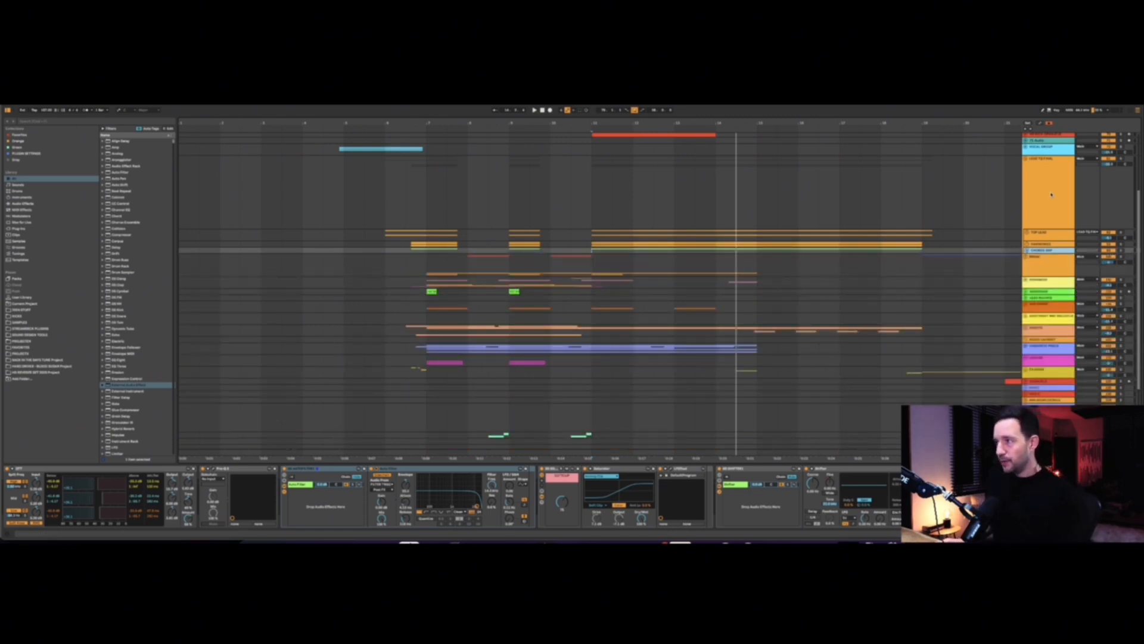
pyautogui.click(1039, 161)
pyautogui.click(1026, 159)
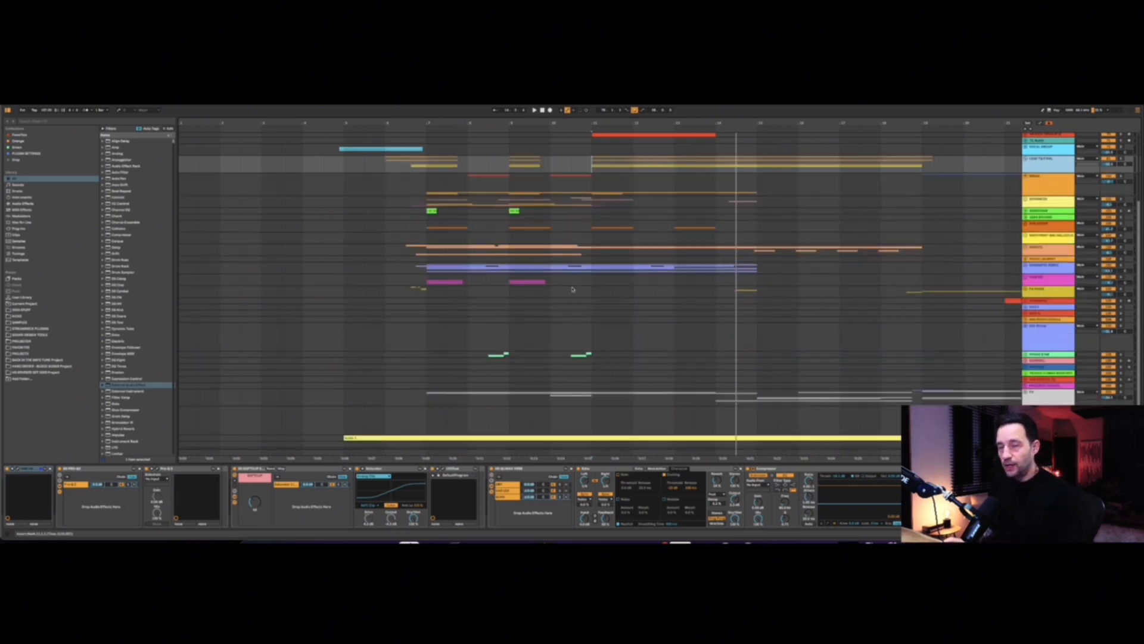
# Unfold the orange lead texture group again and play the last part of the intro
pyautogui.scroll(-1, 623, 268)
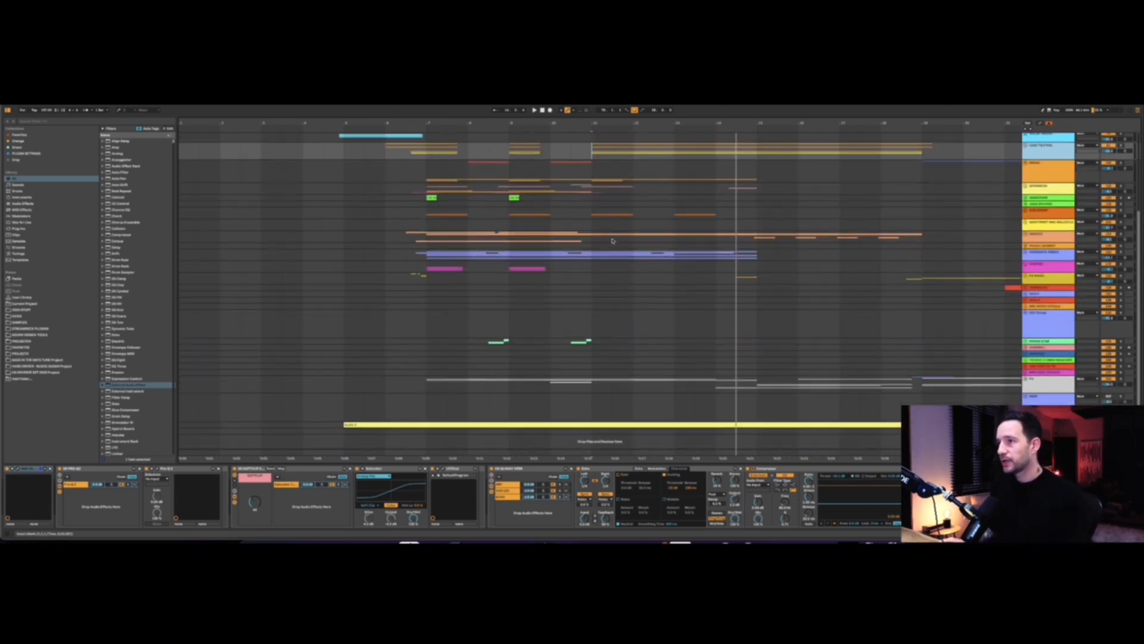
pyautogui.scroll(4, 613, 243)
pyautogui.press('-')
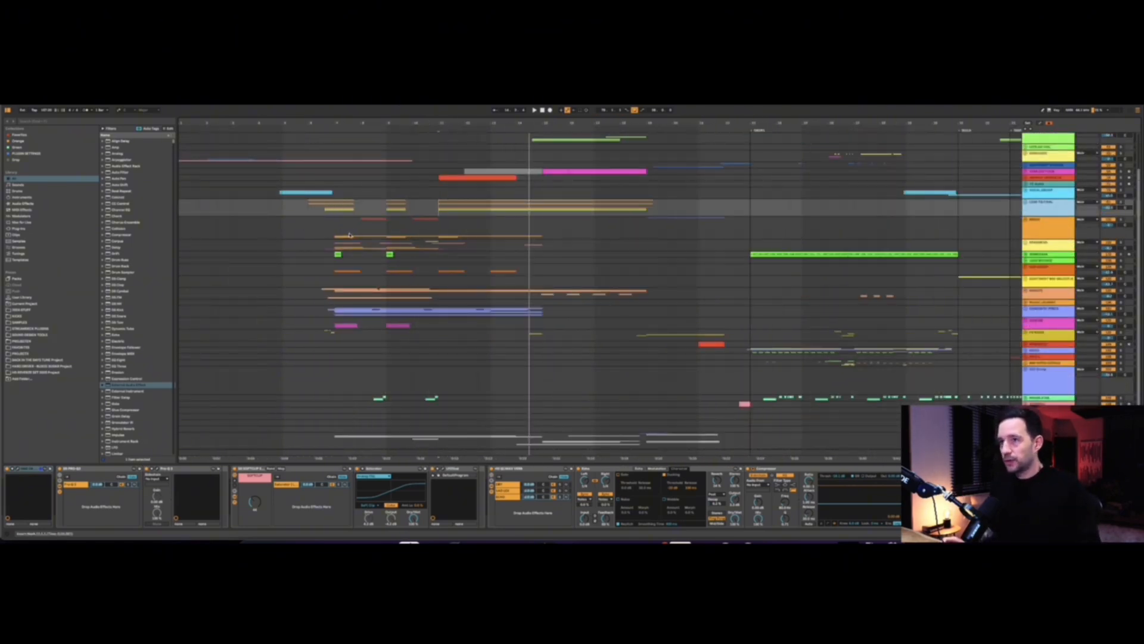
pyautogui.press('-')
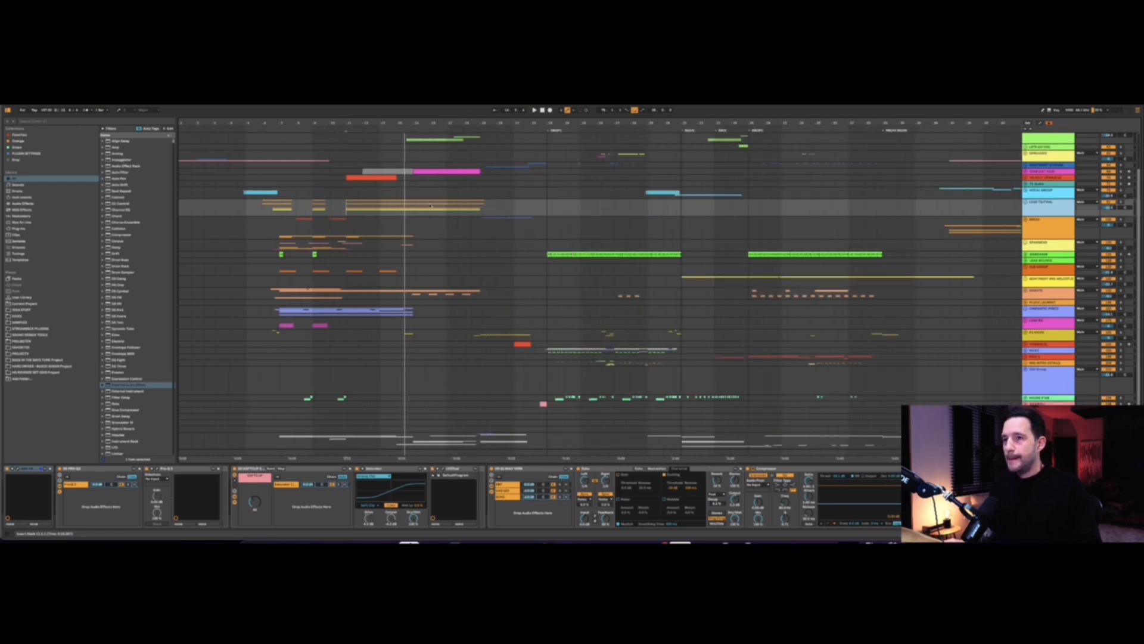
pyautogui.press('+')
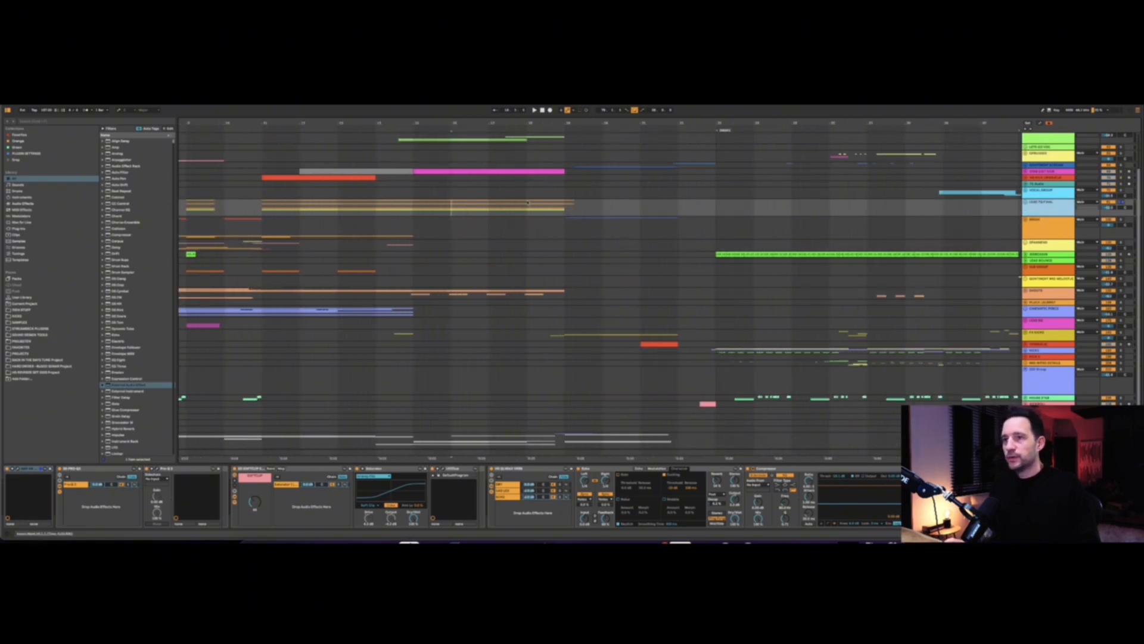
pyautogui.click(1025, 204)
pyautogui.press('space')
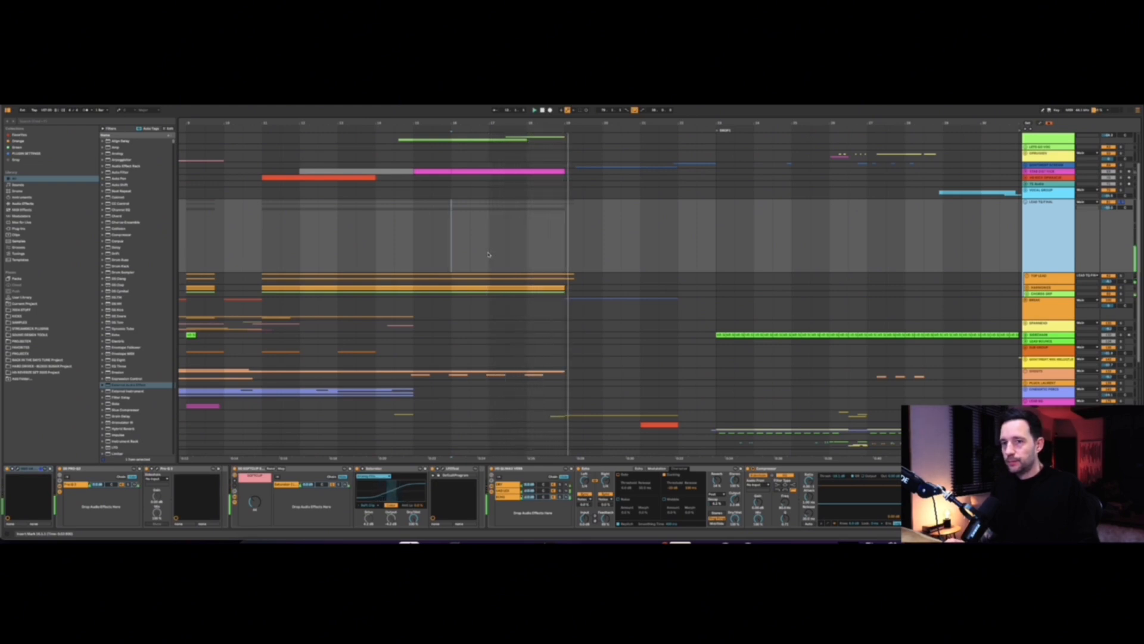
# Look over the arrangement beyond the intro, examining the drops, the main break and the later looped section
pyautogui.scroll(-5, 488, 257)
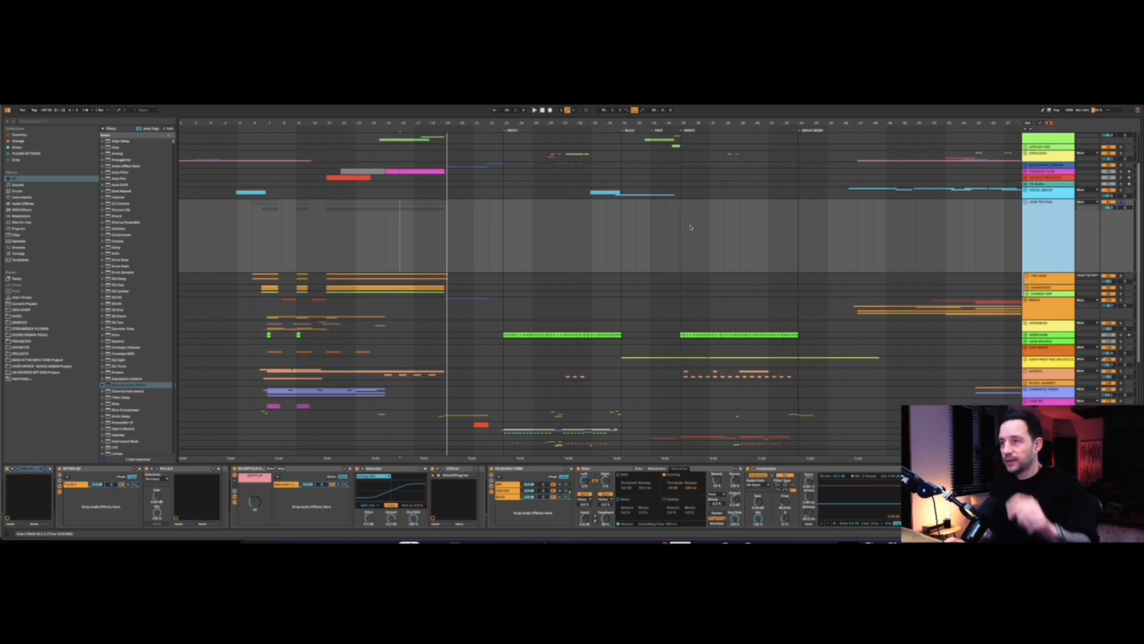
pyautogui.scroll(3, 716, 281)
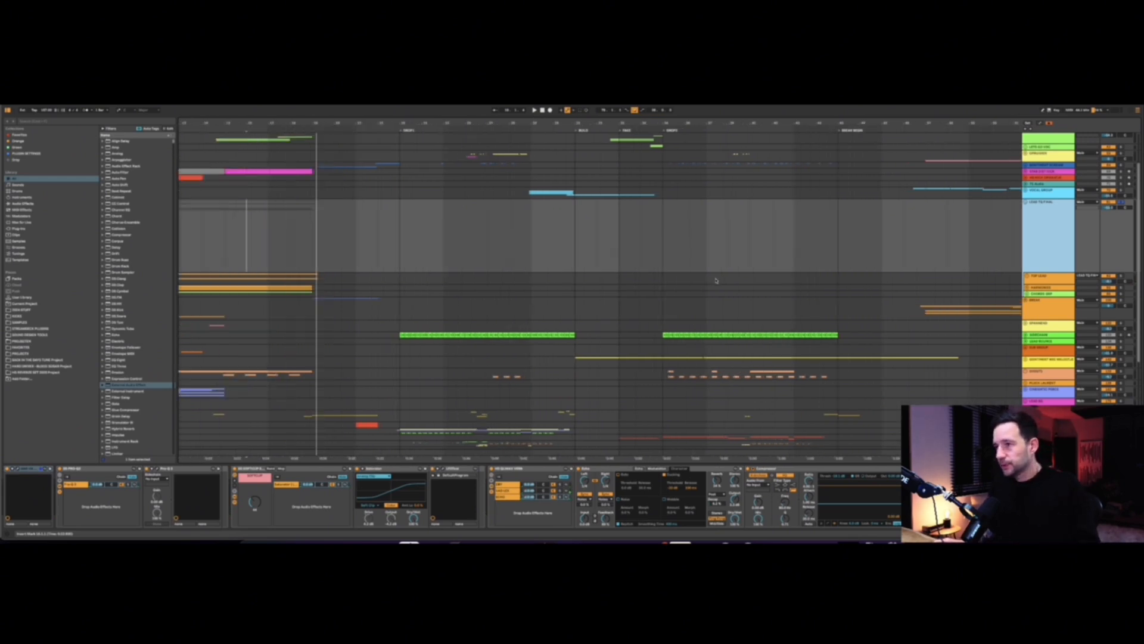
pyautogui.scroll(-3, 764, 278)
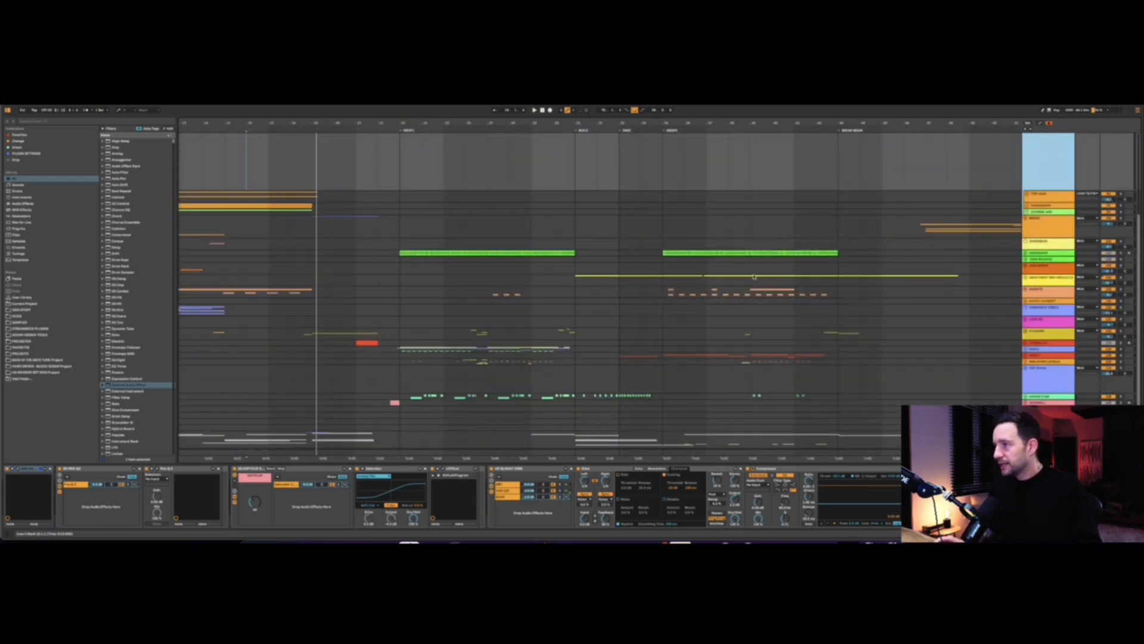
pyautogui.scroll(-3, 763, 270)
pyautogui.scroll(-3, 685, 234)
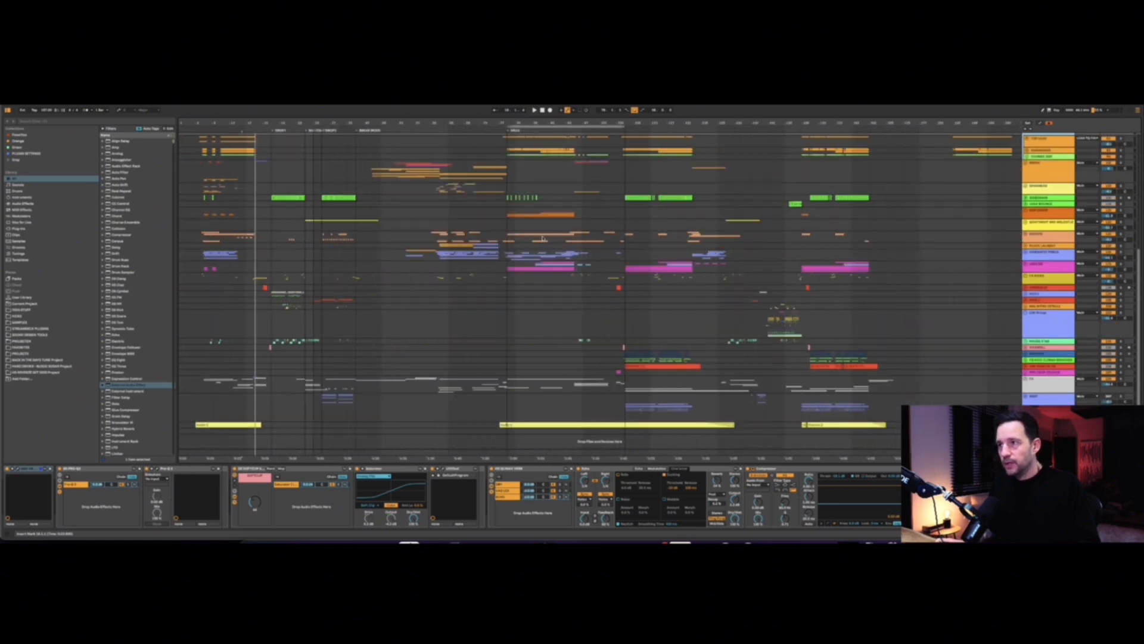
pyautogui.scroll(3, 596, 241)
pyautogui.scroll(5, 524, 245)
pyautogui.scroll(-4, 533, 245)
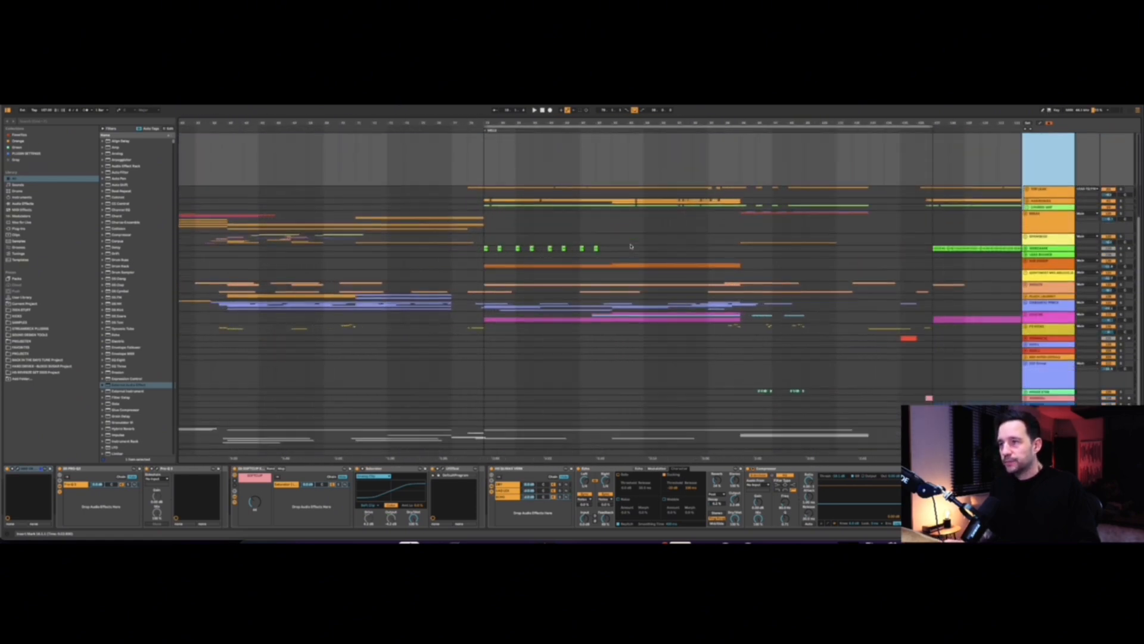
pyautogui.scroll(1, 632, 246)
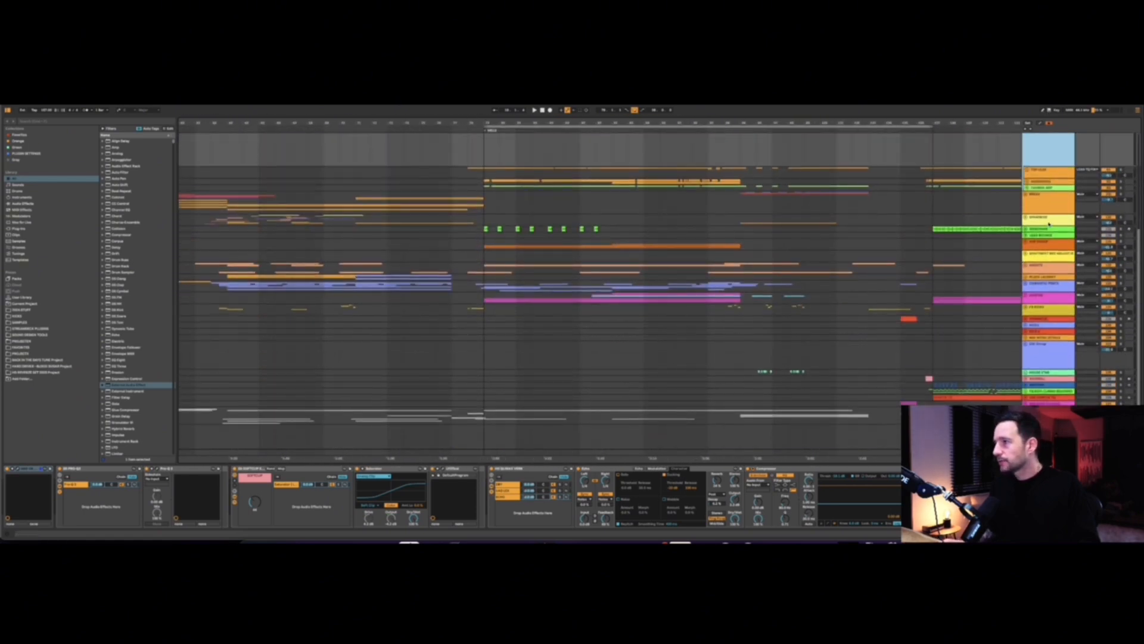